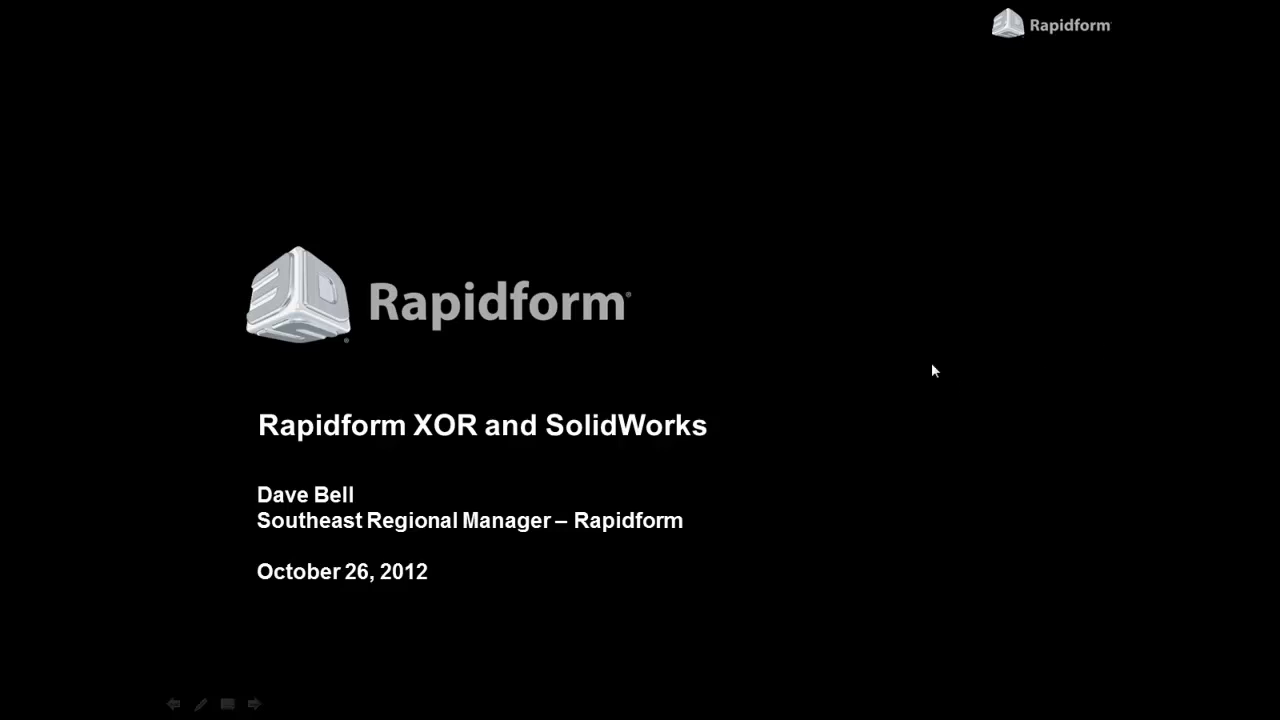
Advance the slideshow from the title slide to the 'Why Rapidform?' 3D Systems slide.
{"action": "left_click", "coordinate": [838, 502]}
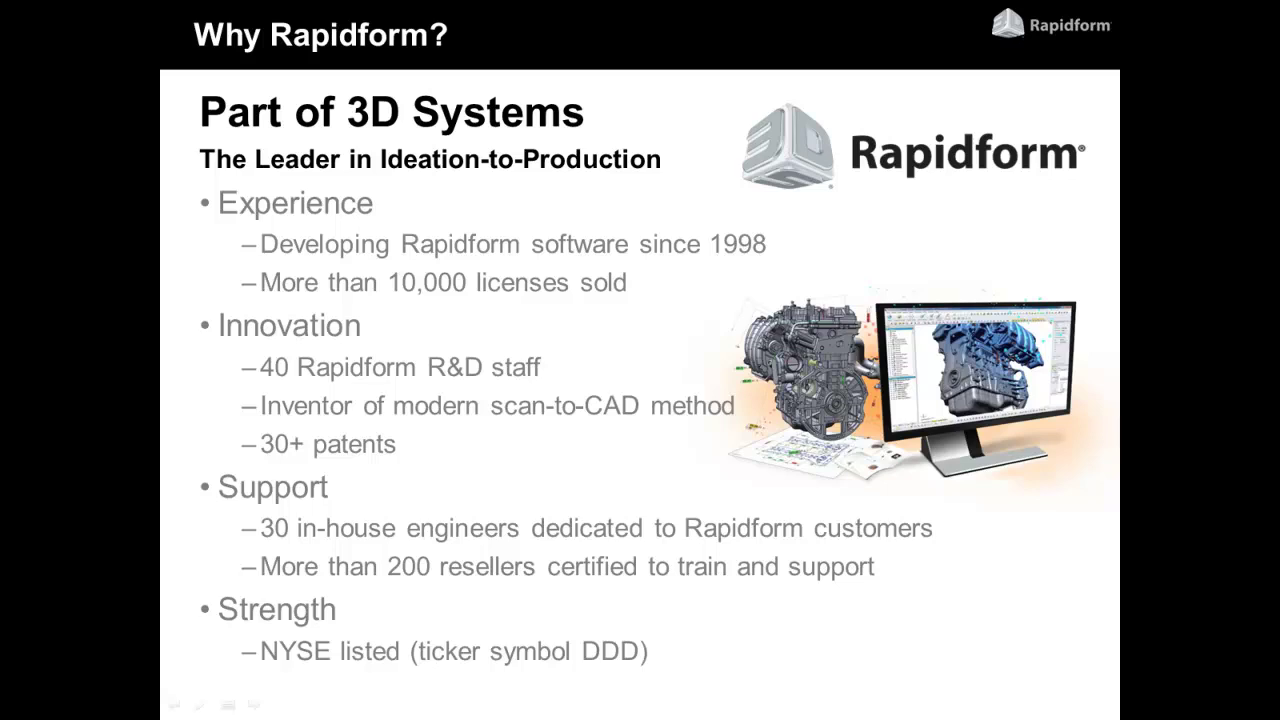
Advance to the 'Trusted by Thousands of Customers' slide with the company logo grid.
{"action": "left_click", "coordinate": [612, 348]}
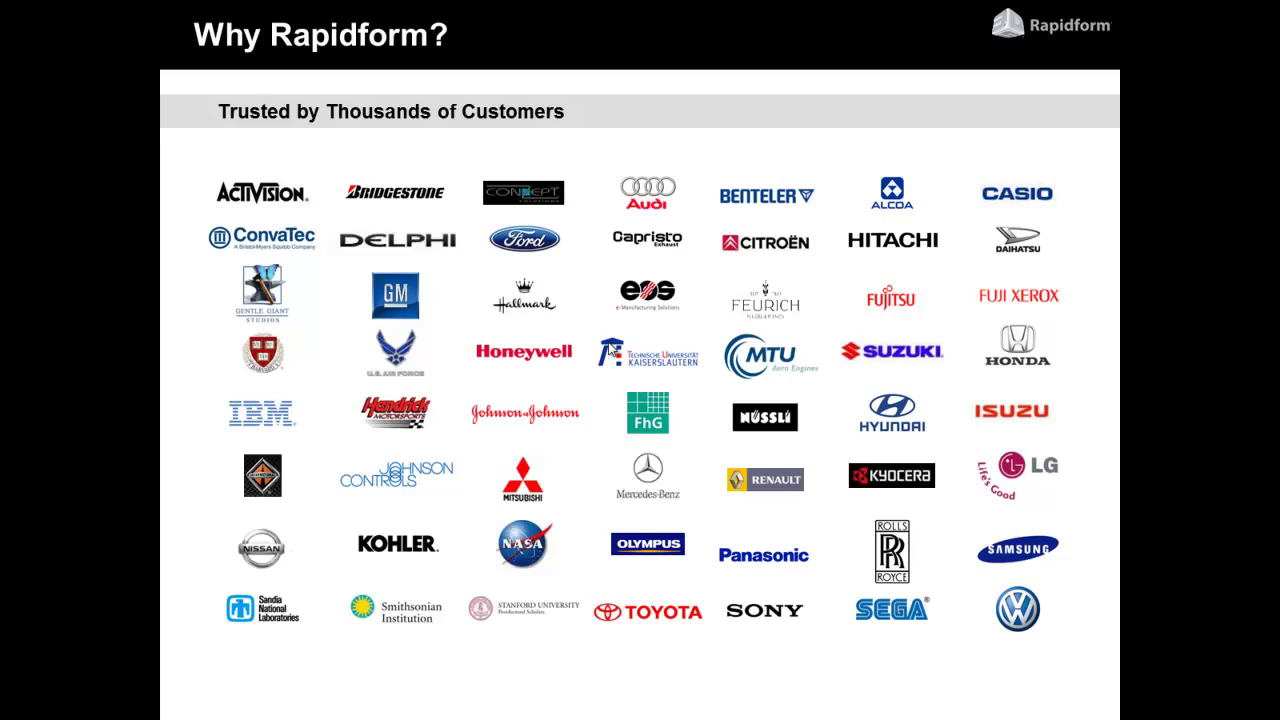
Advance to the Time Savings & Accuracy slide comparing 1, 6 and 12 impeller modelling hours.
{"action": "left_click", "coordinate": [609, 347]}
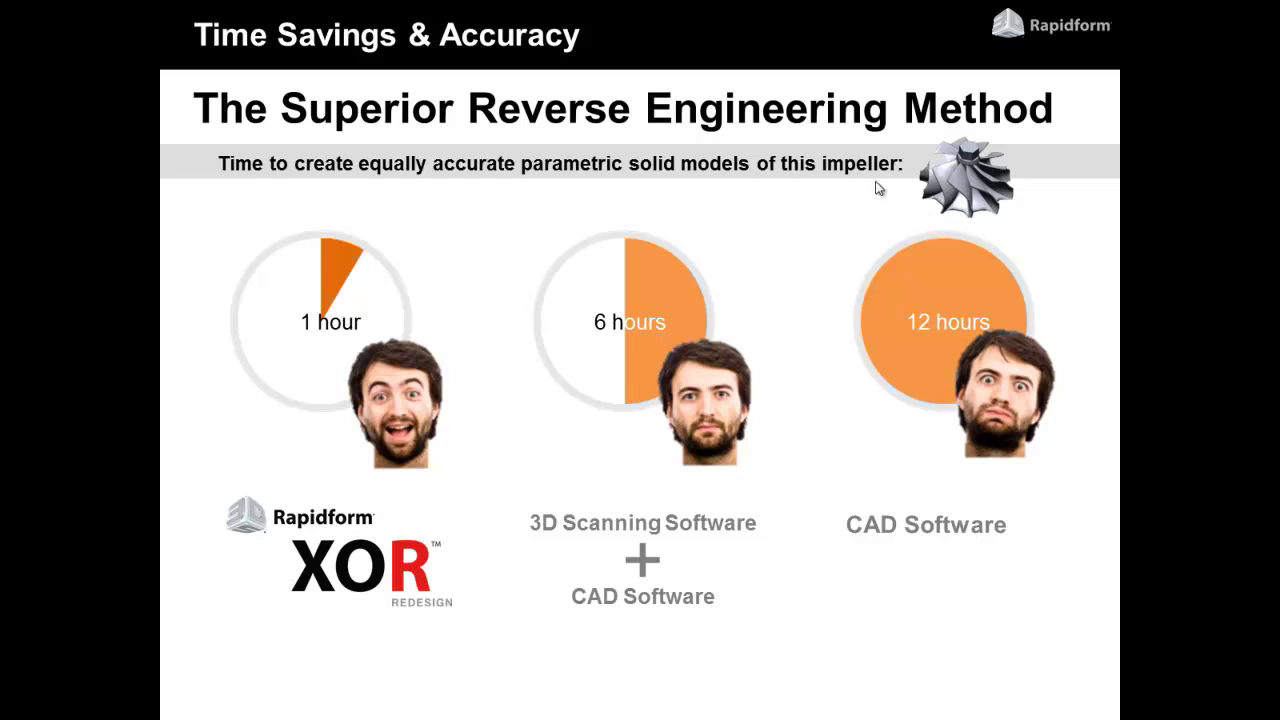
Advance to the Independent Study slide citing the U.S. Air Force funded reverse engineering study.
{"action": "left_click", "coordinate": [800, 365]}
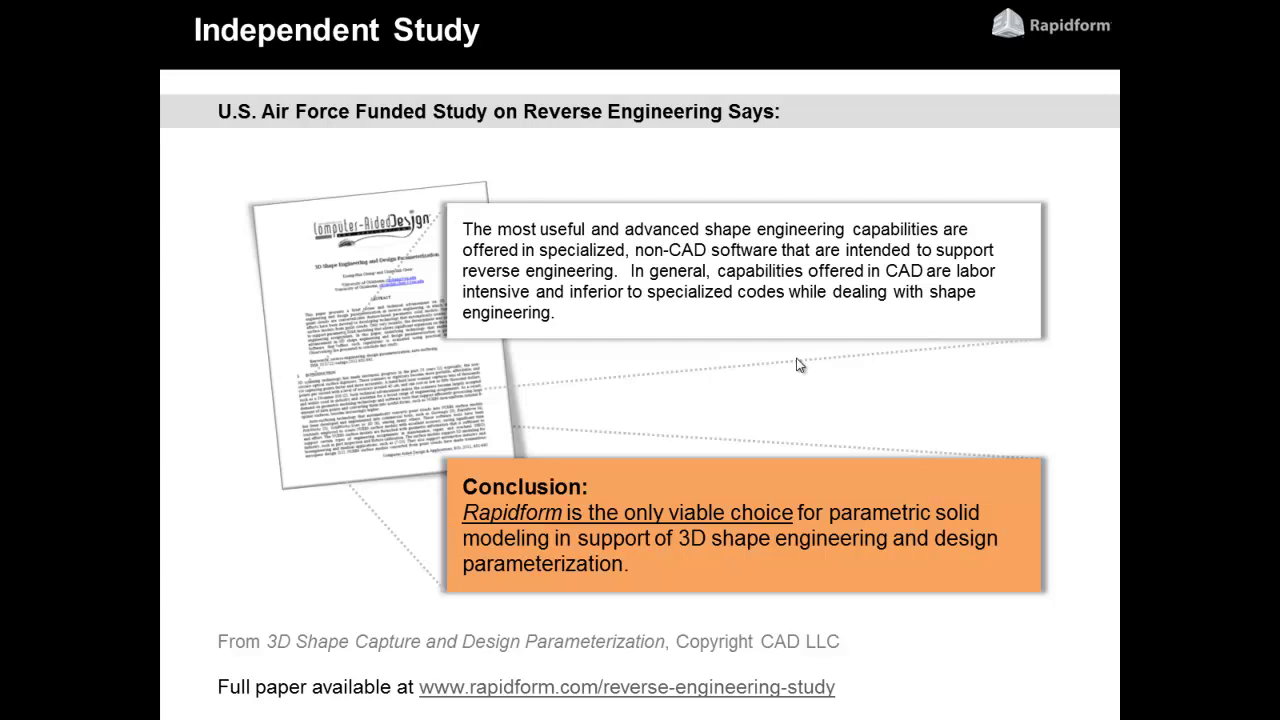
Advance to the Rapidform XOR Workflow slide comparing original and new 1935 Frazer Nash Thermostat.
{"action": "left_click", "coordinate": [708, 367]}
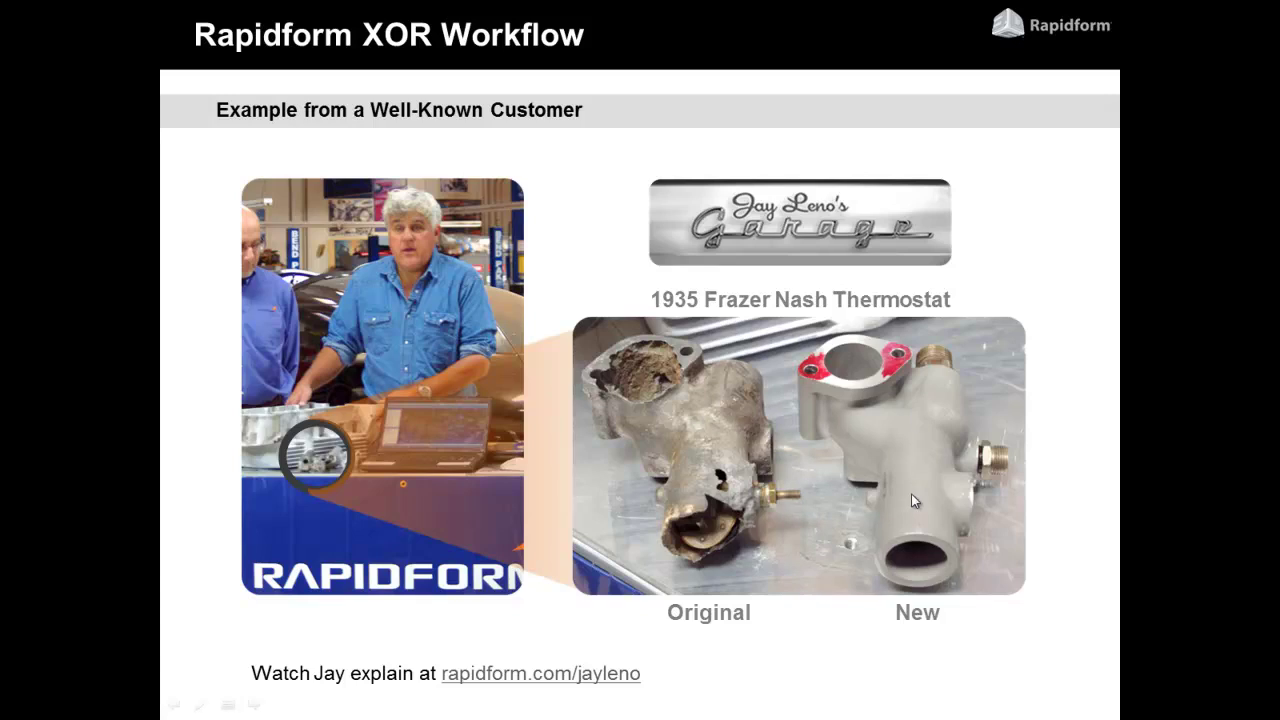
Step past the XOR Reverse Engineering Process Overview slide to the blank Rapidform Demonstration slide.
{"action": "left_click", "coordinate": [773, 666]}
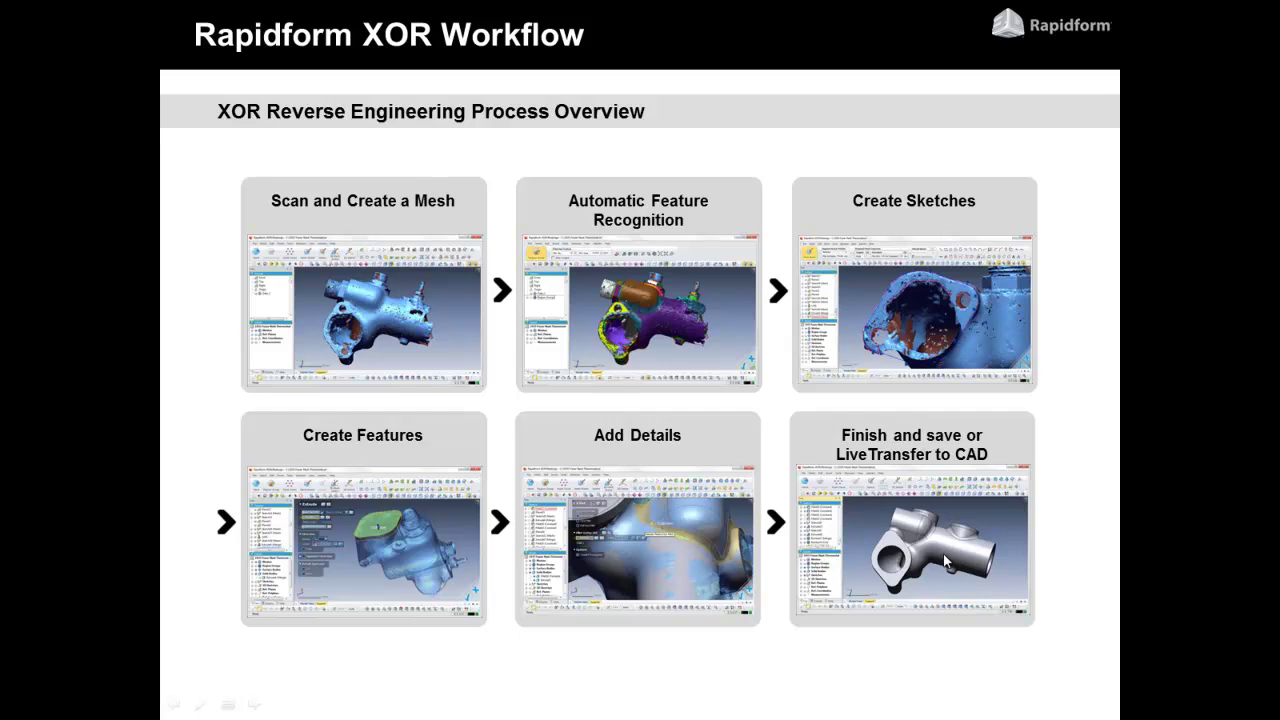
{"action": "left_click", "coordinate": [1068, 517]}
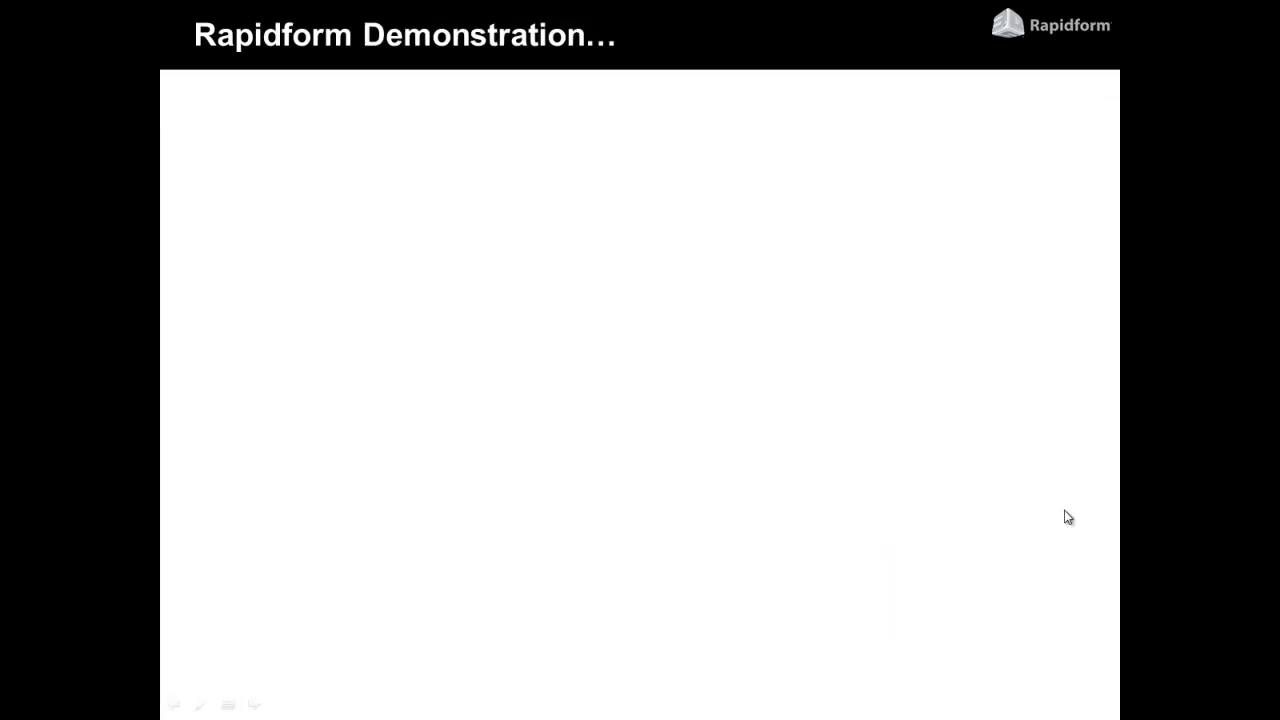
{"action": "key", "text": "alt+Tab"}
{"action": "key", "text": "alt+Tab"}
{"action": "key", "text": "alt+Tab"}
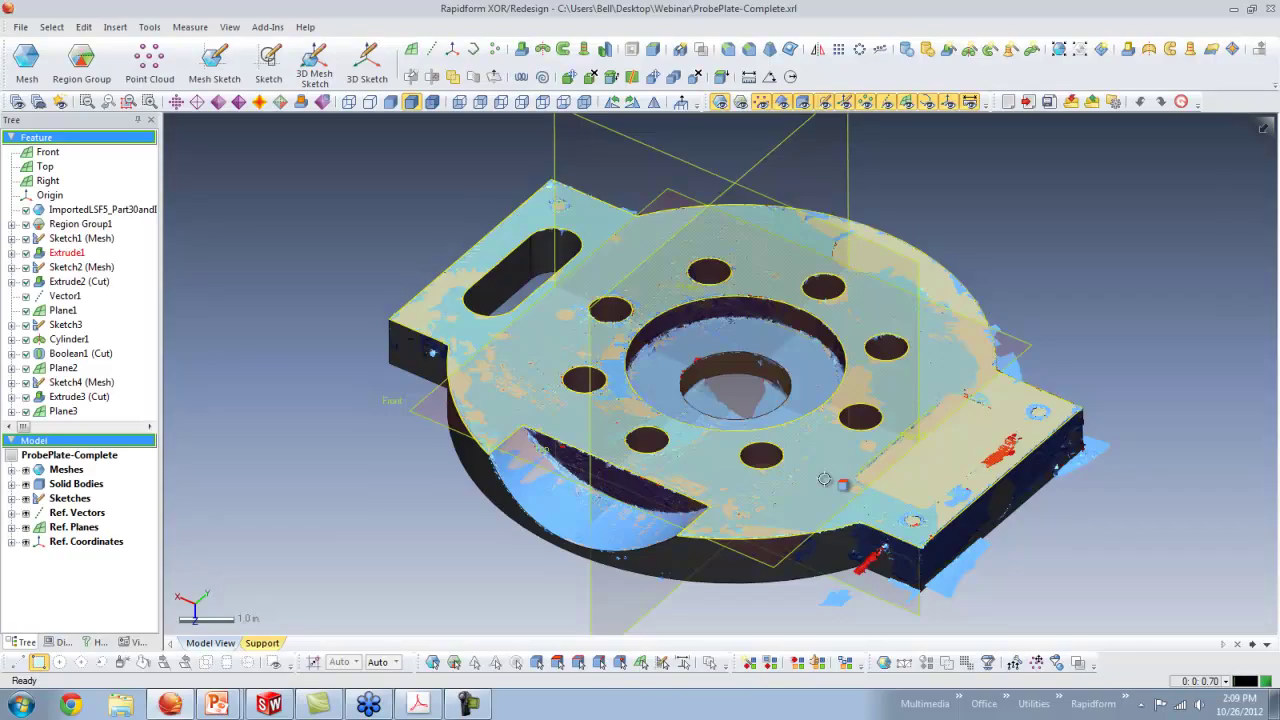
{"action": "left_click", "coordinate": [804, 103]}
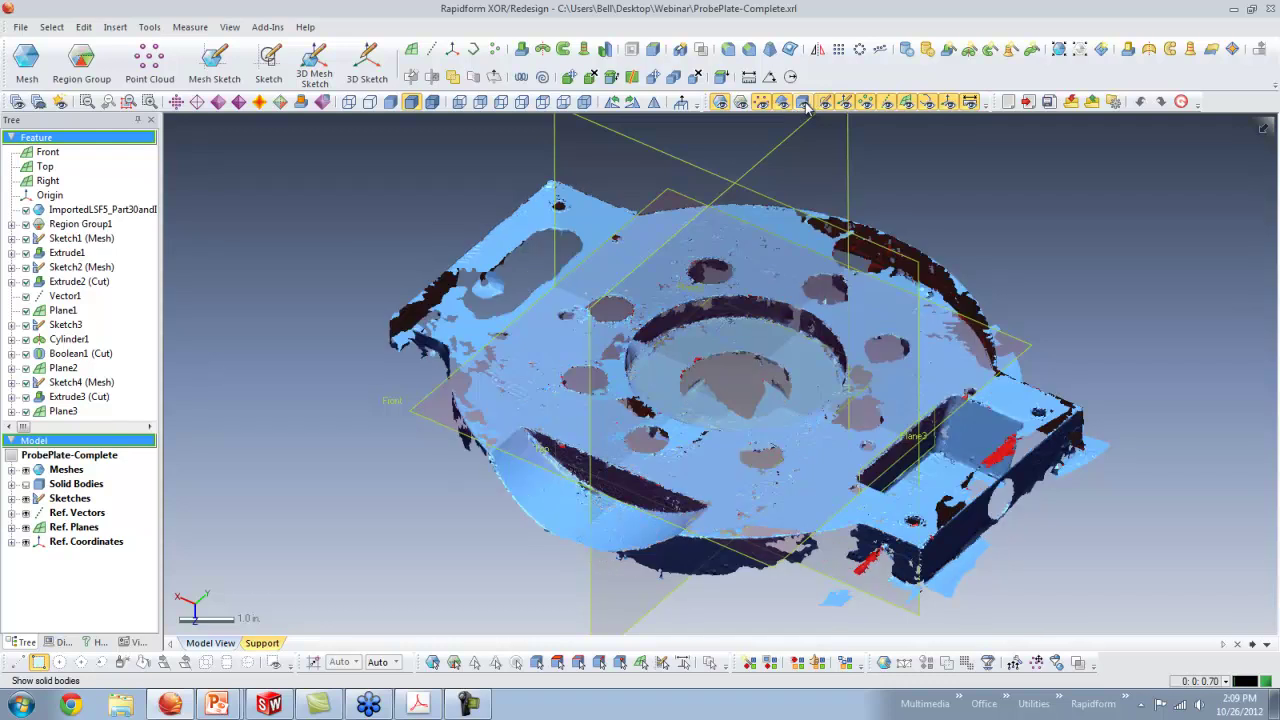
{"action": "right_click_drag", "start_coordinate": [878, 268], "coordinate": [743, 436]}
{"action": "right_click_drag", "start_coordinate": [882, 318], "coordinate": [733, 398]}
{"action": "right_click_drag", "start_coordinate": [728, 443], "coordinate": [740, 300]}
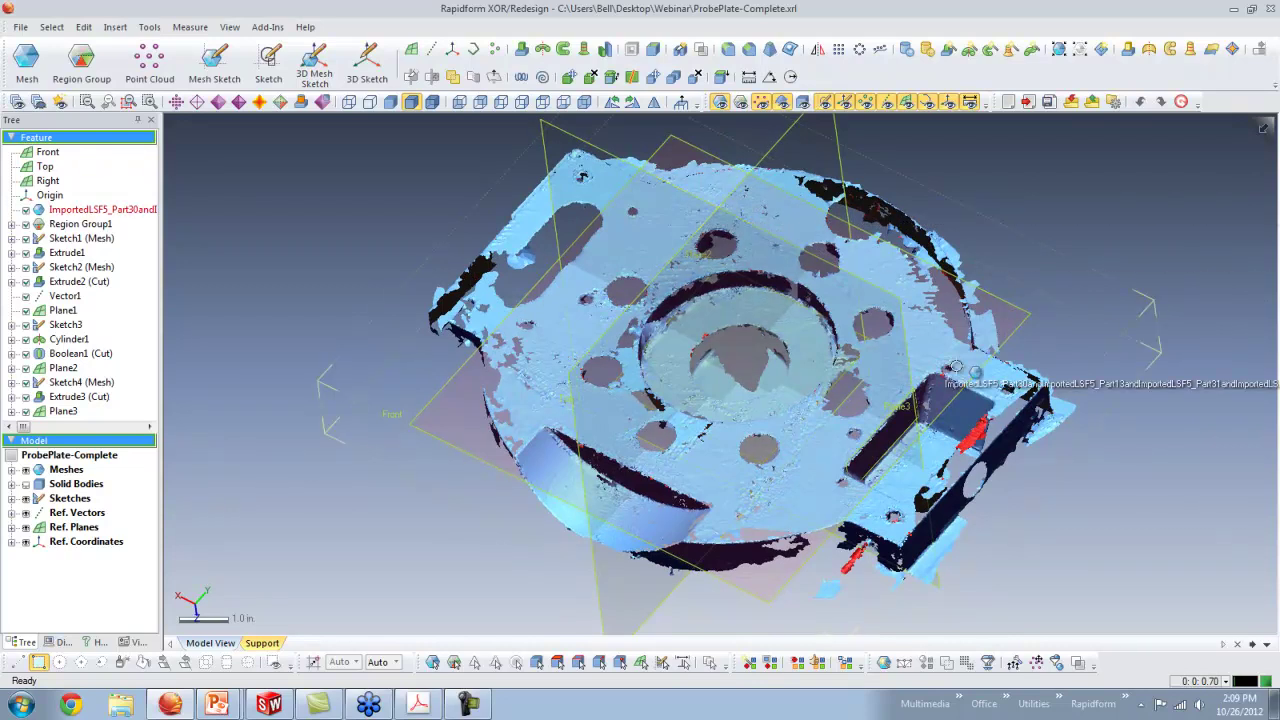
{"action": "right_click_drag", "start_coordinate": [918, 344], "coordinate": [722, 316]}
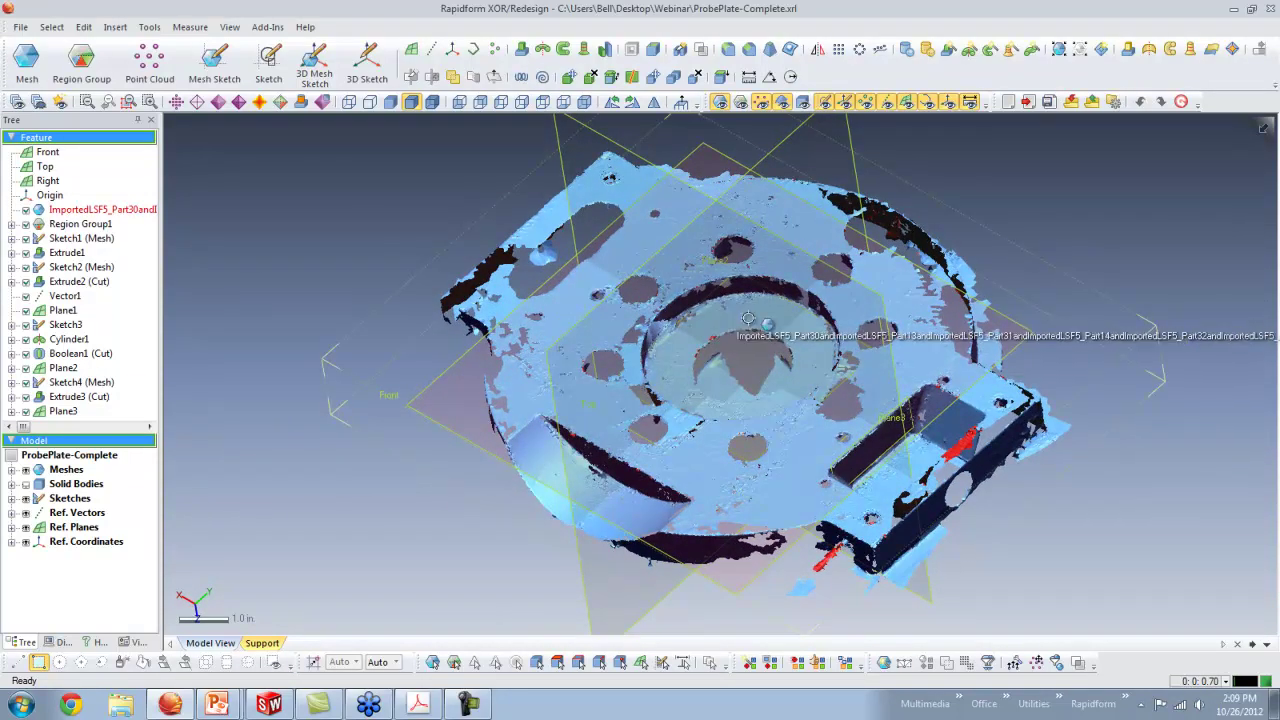
{"action": "left_click", "coordinate": [803, 104]}
{"action": "left_click", "coordinate": [720, 106]}
{"action": "right_click_drag", "start_coordinate": [700, 400], "coordinate": [745, 402]}
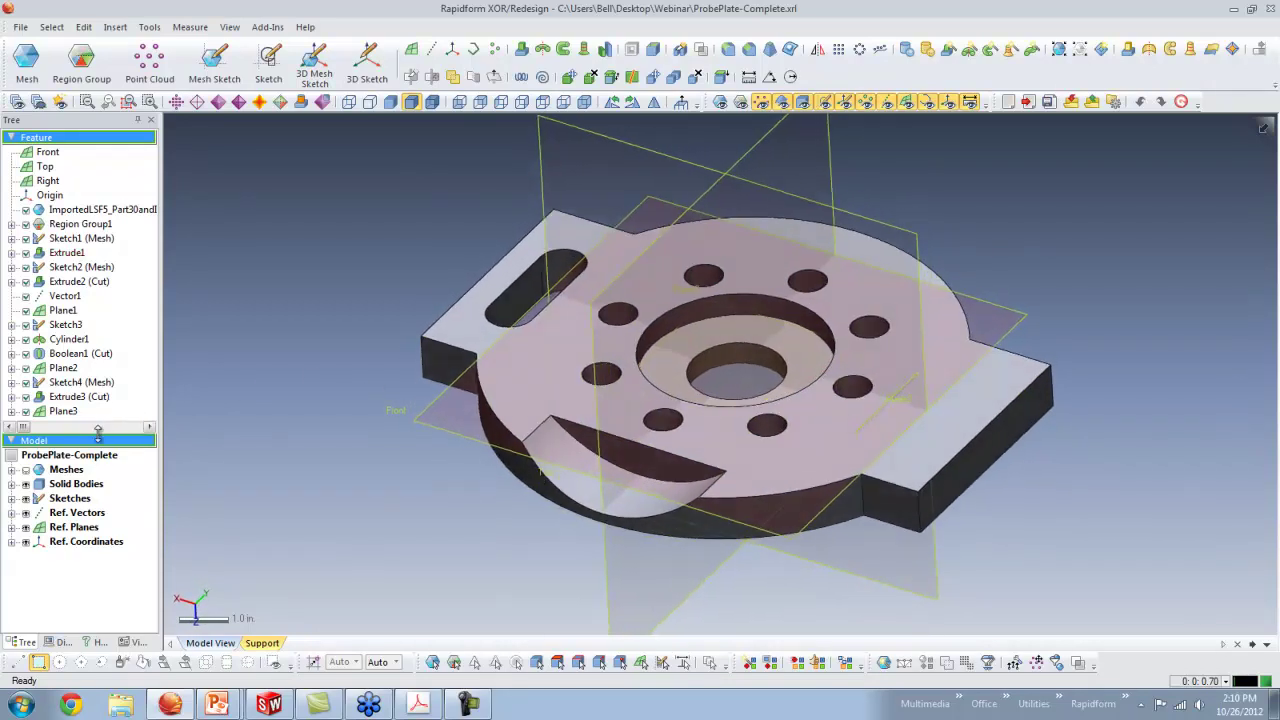
{"action": "left_click_drag", "start_coordinate": [100, 440], "coordinate": [100, 475]}
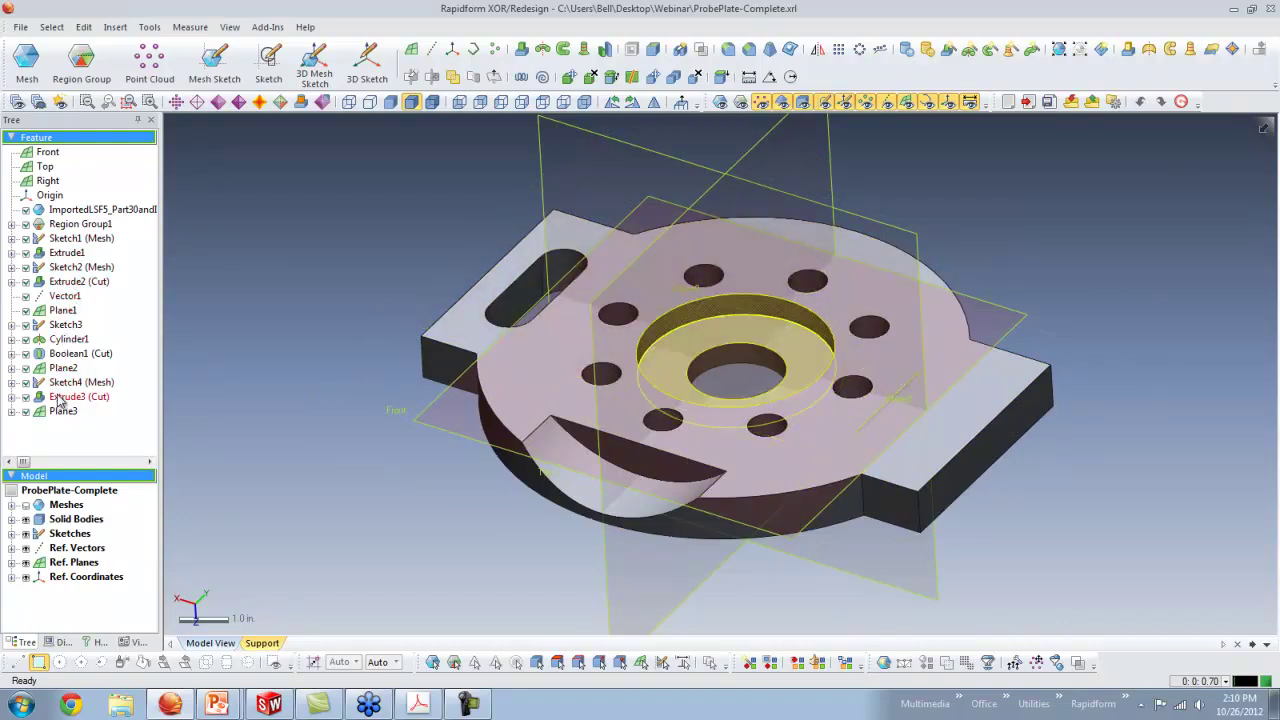
{"action": "right_click_drag", "start_coordinate": [760, 335], "coordinate": [984, 243]}
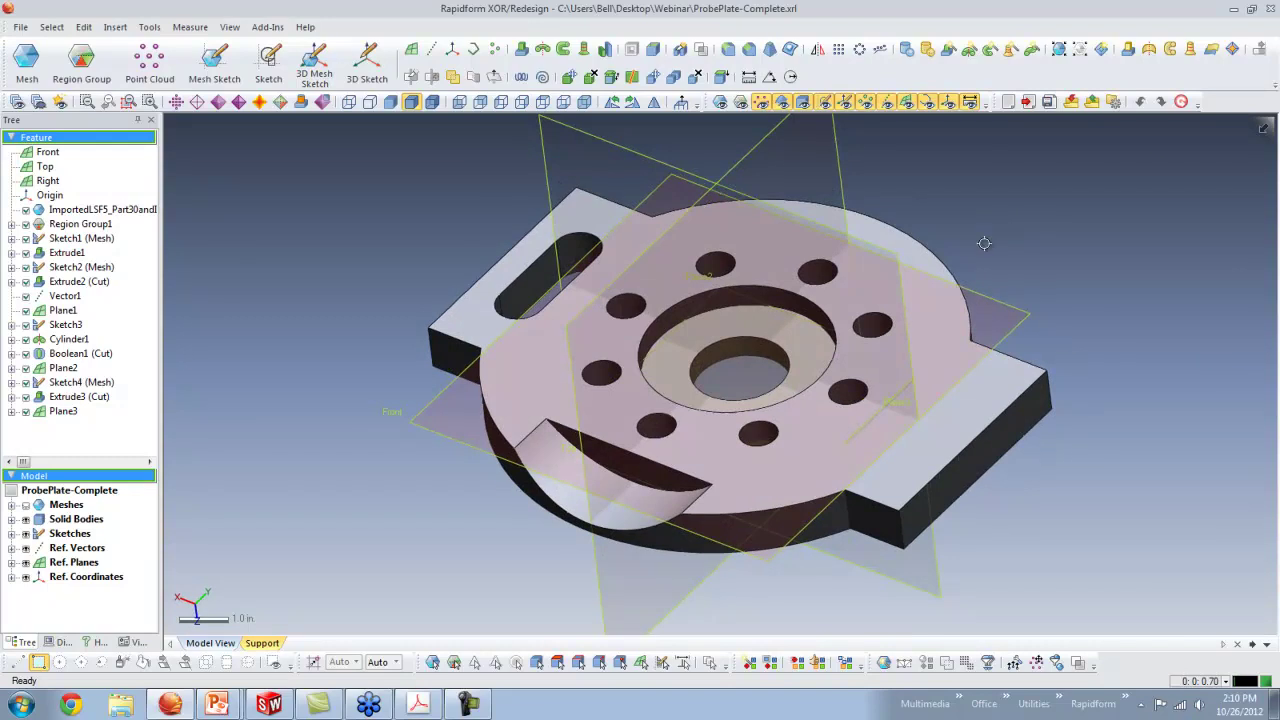
{"action": "left_click", "coordinate": [720, 103]}
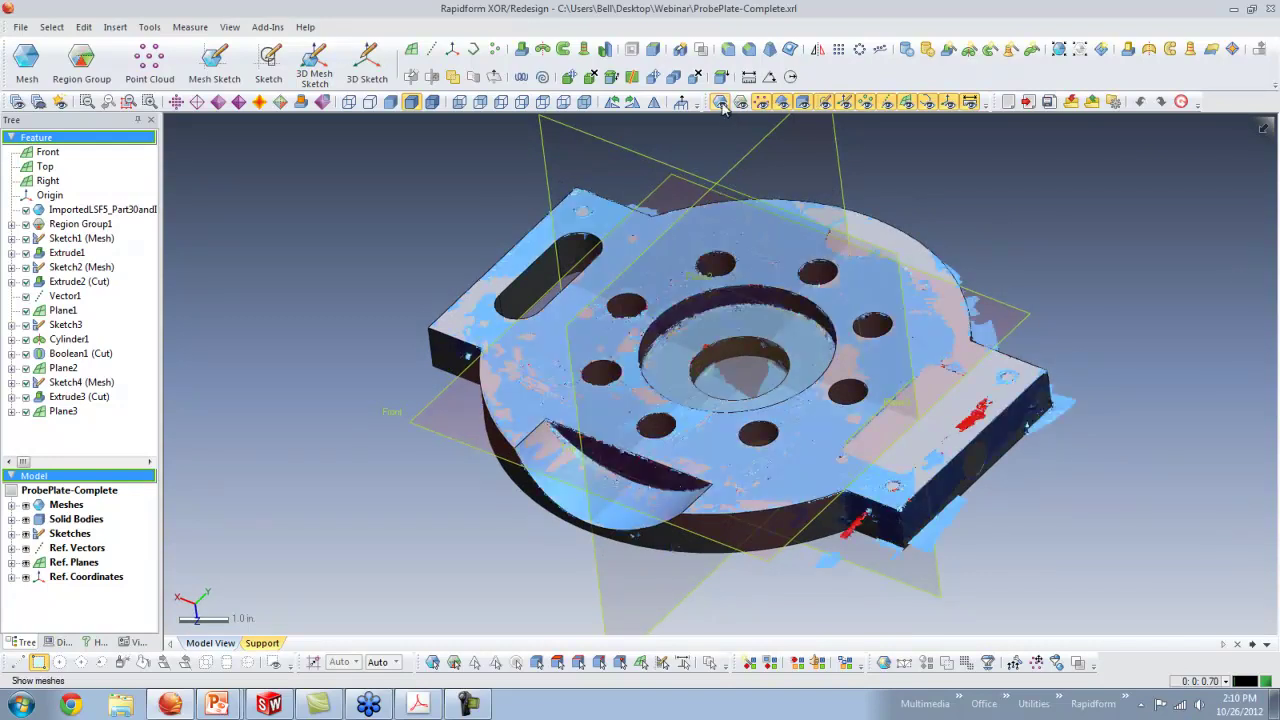
{"action": "left_click", "coordinate": [803, 103]}
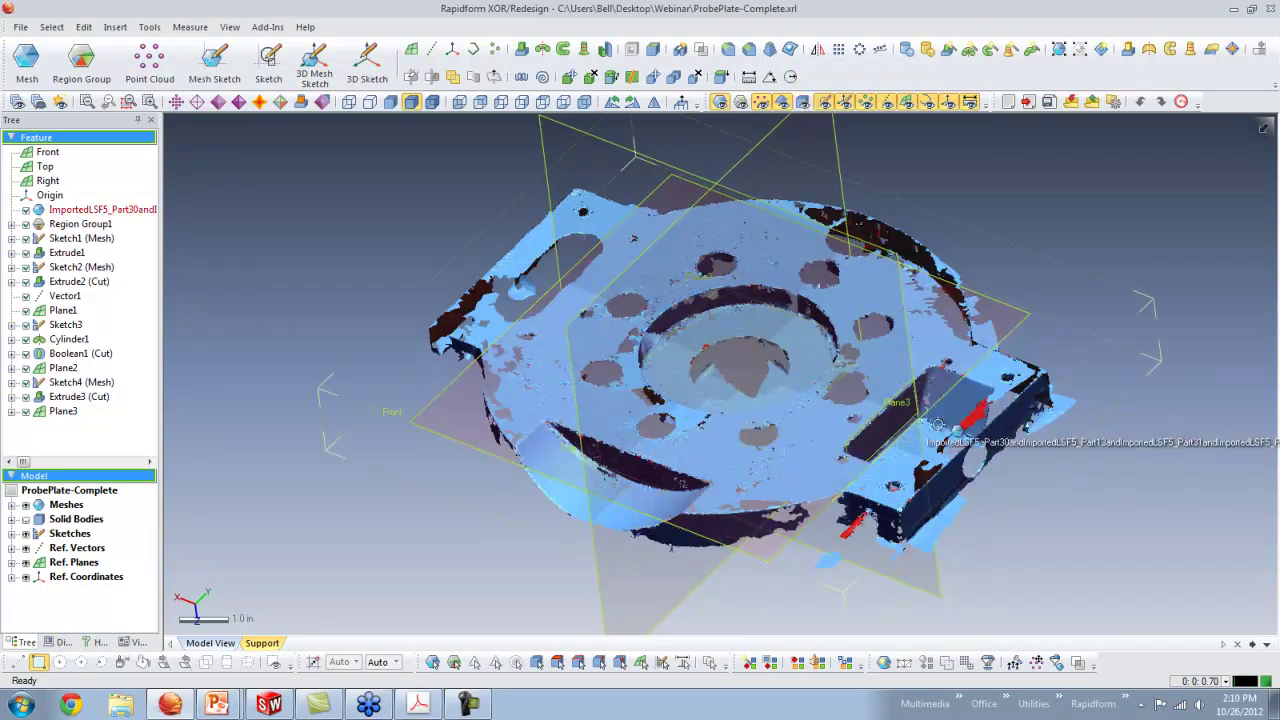
{"action": "right_click_drag", "start_coordinate": [940, 420], "coordinate": [900, 520]}
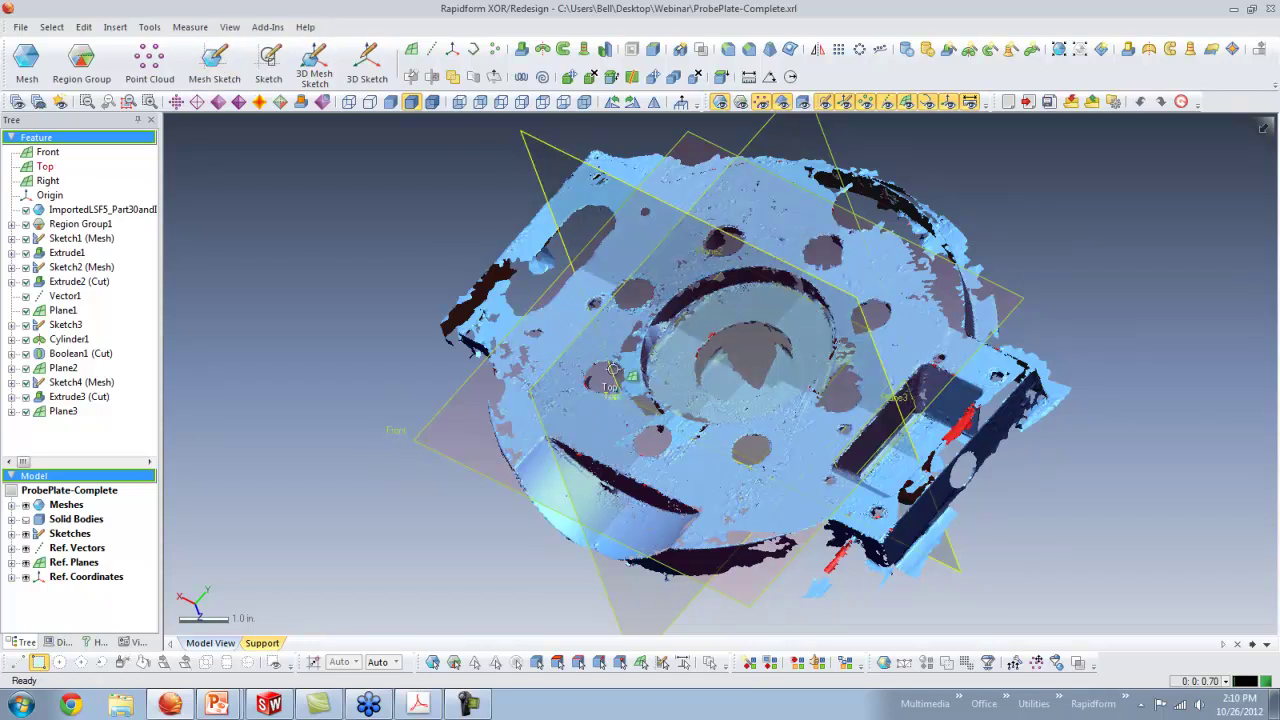
{"action": "left_click", "coordinate": [240, 103]}
{"action": "scroll", "coordinate": [705, 470], "scroll_direction": "up", "scroll_amount": 3}
{"action": "scroll", "coordinate": [705, 470], "scroll_direction": "up", "scroll_amount": 5}
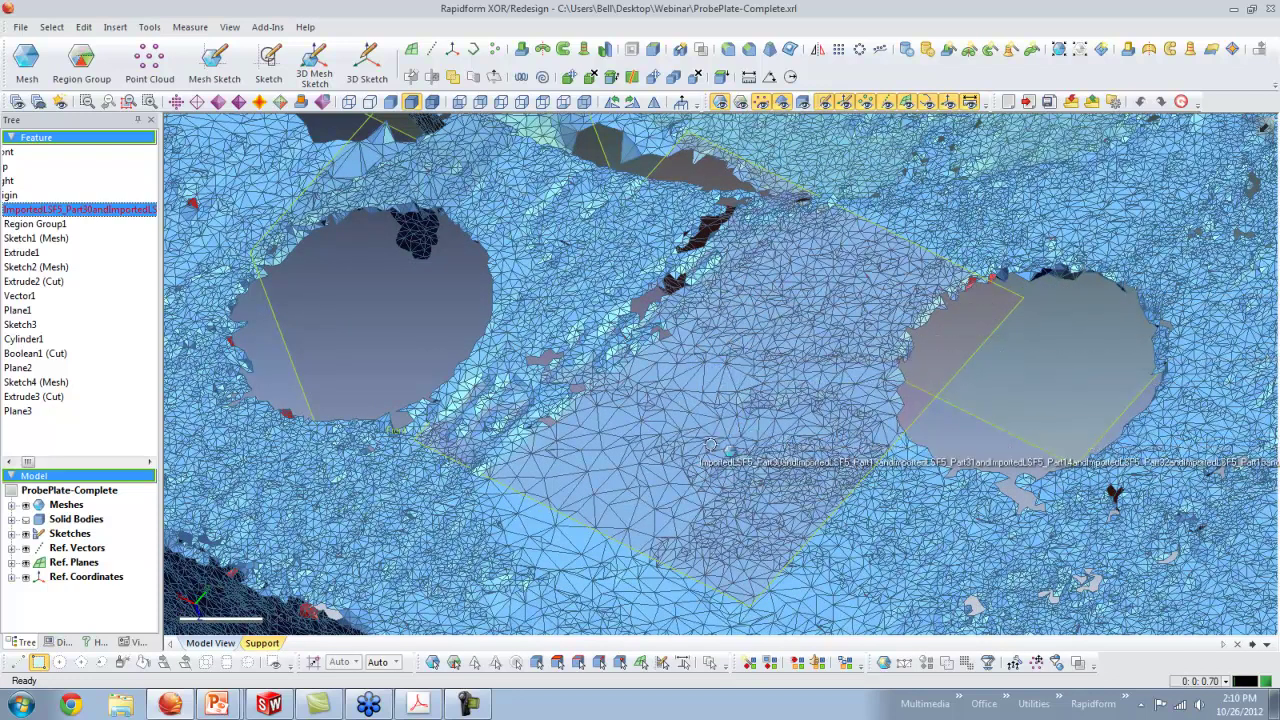
{"action": "right_click_drag", "start_coordinate": [676, 447], "coordinate": [255, 157]}
{"action": "mouse_move", "coordinate": [520, 325]}
{"action": "right_mouse_down"}
{"action": "mouse_move", "coordinate": [664, 360]}
{"action": "mouse_move", "coordinate": [525, 386]}
{"action": "right_mouse_up"}
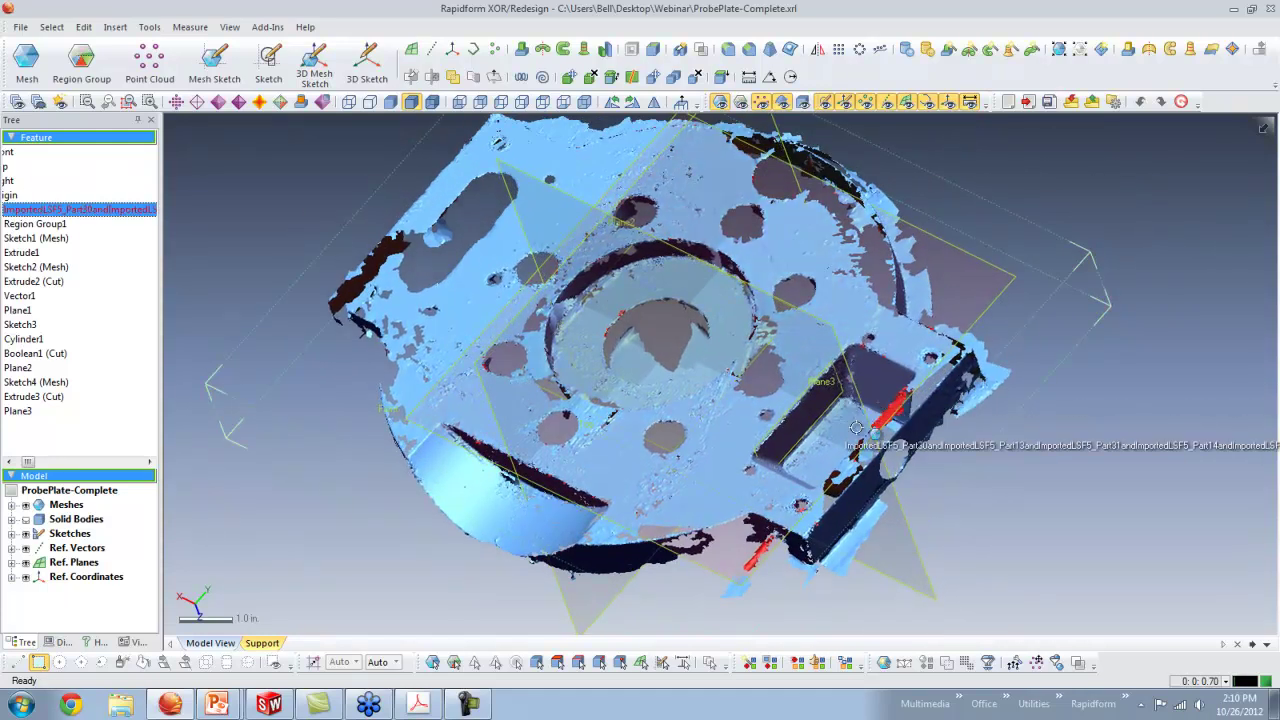
{"action": "right_click_drag", "start_coordinate": [786, 441], "coordinate": [740, 395]}
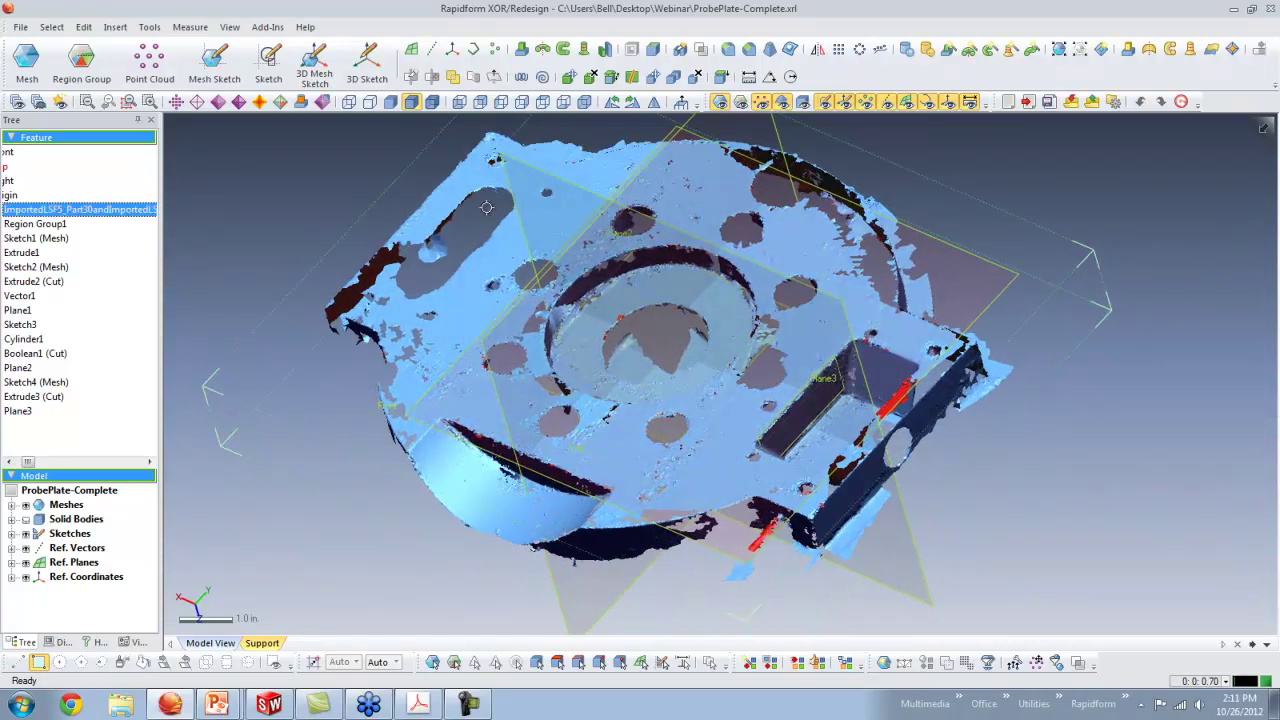
Create mesh sketch Sketch5 from a scan section offset 0.3 in from Plane3.
{"action": "left_click", "coordinate": [215, 70]}
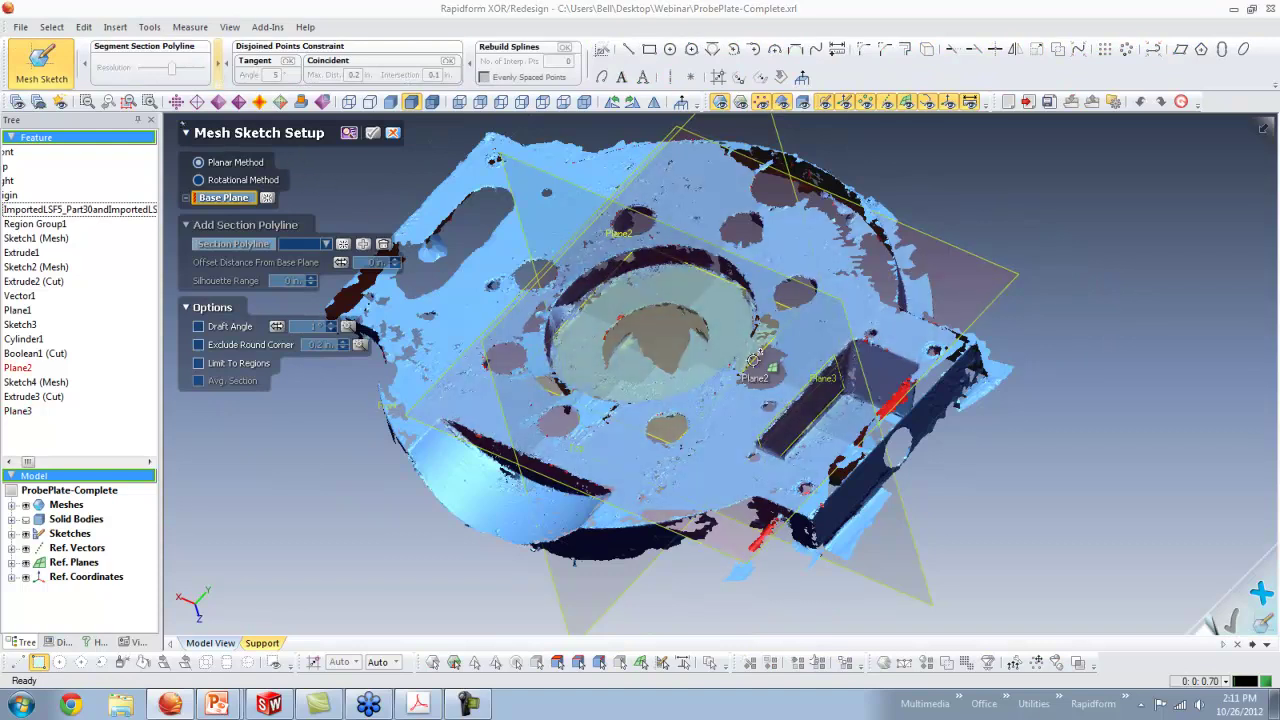
{"action": "left_click", "coordinate": [805, 388]}
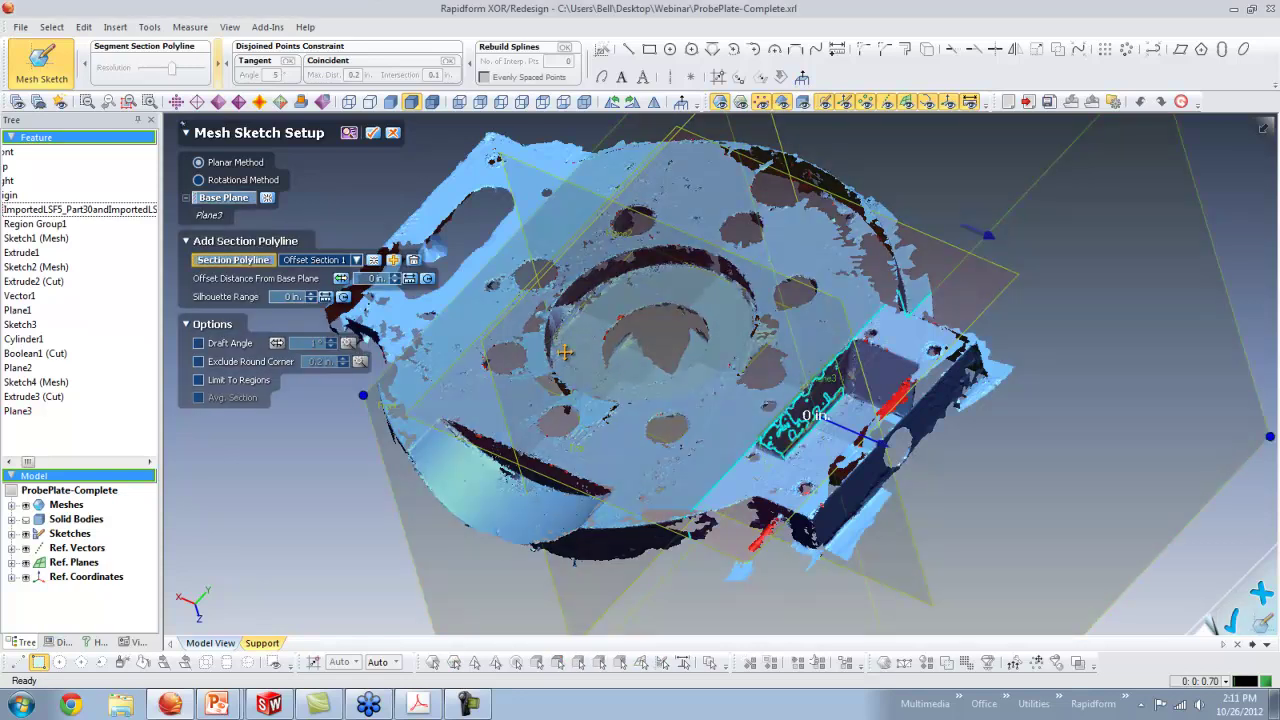
{"action": "right_click_drag", "start_coordinate": [481, 314], "coordinate": [851, 409]}
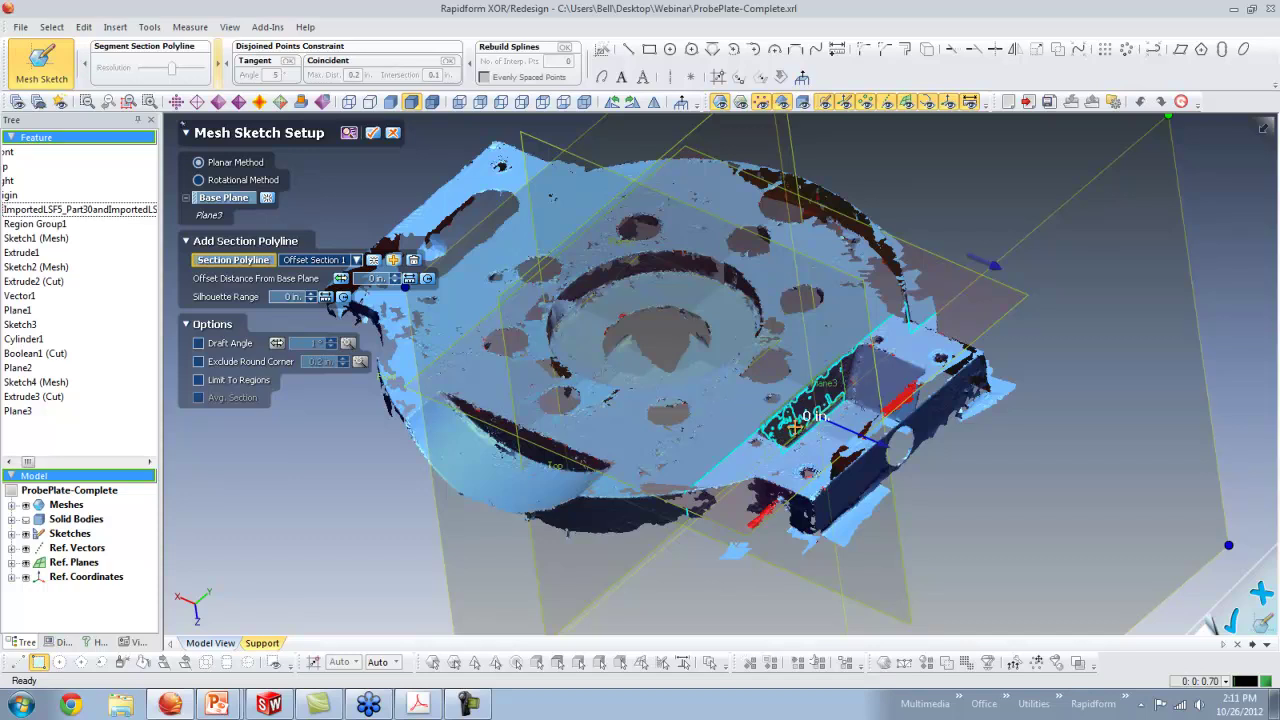
{"action": "mouse_move", "coordinate": [884, 446]}
{"action": "left_mouse_down"}
{"action": "mouse_move", "coordinate": [912, 464]}
{"action": "mouse_move", "coordinate": [883, 457]}
{"action": "left_mouse_up"}
{"action": "right_click_drag", "start_coordinate": [797, 458], "coordinate": [908, 450]}
{"action": "left_click_drag", "start_coordinate": [904, 446], "coordinate": [905, 441]}
{"action": "right_click_drag", "start_coordinate": [686, 392], "coordinate": [657, 432]}
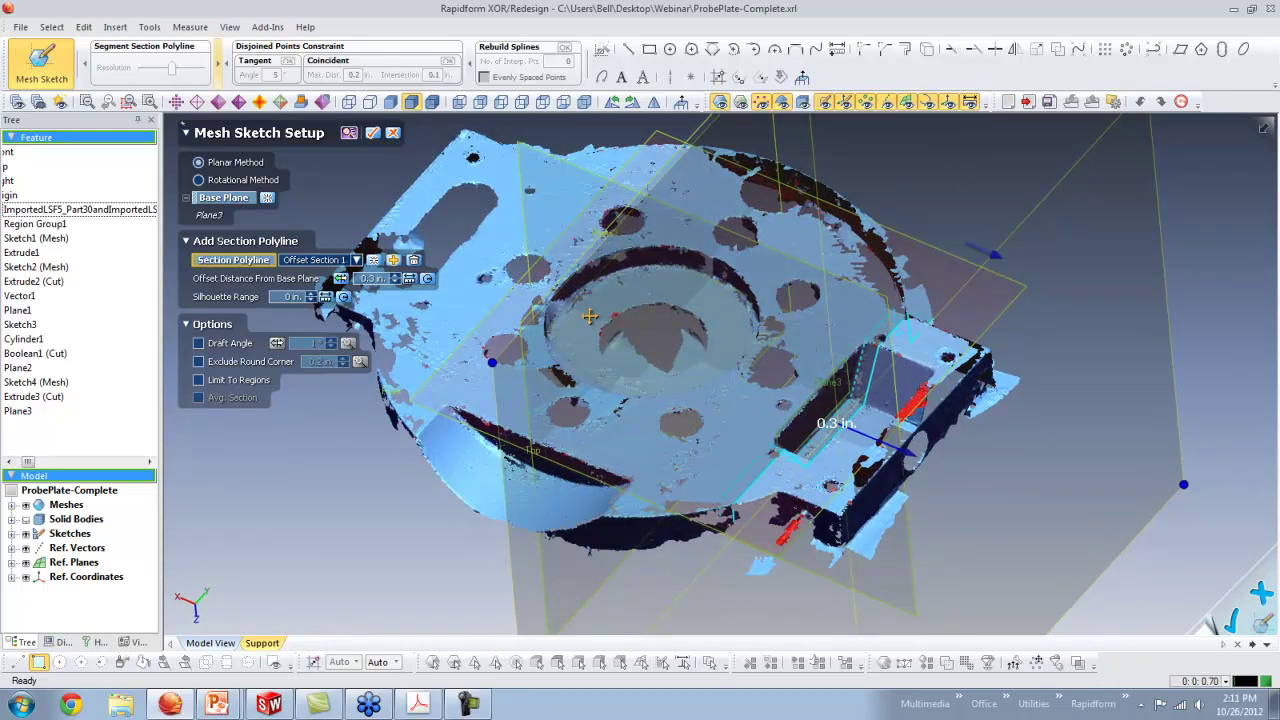
{"action": "left_click", "coordinate": [376, 136]}
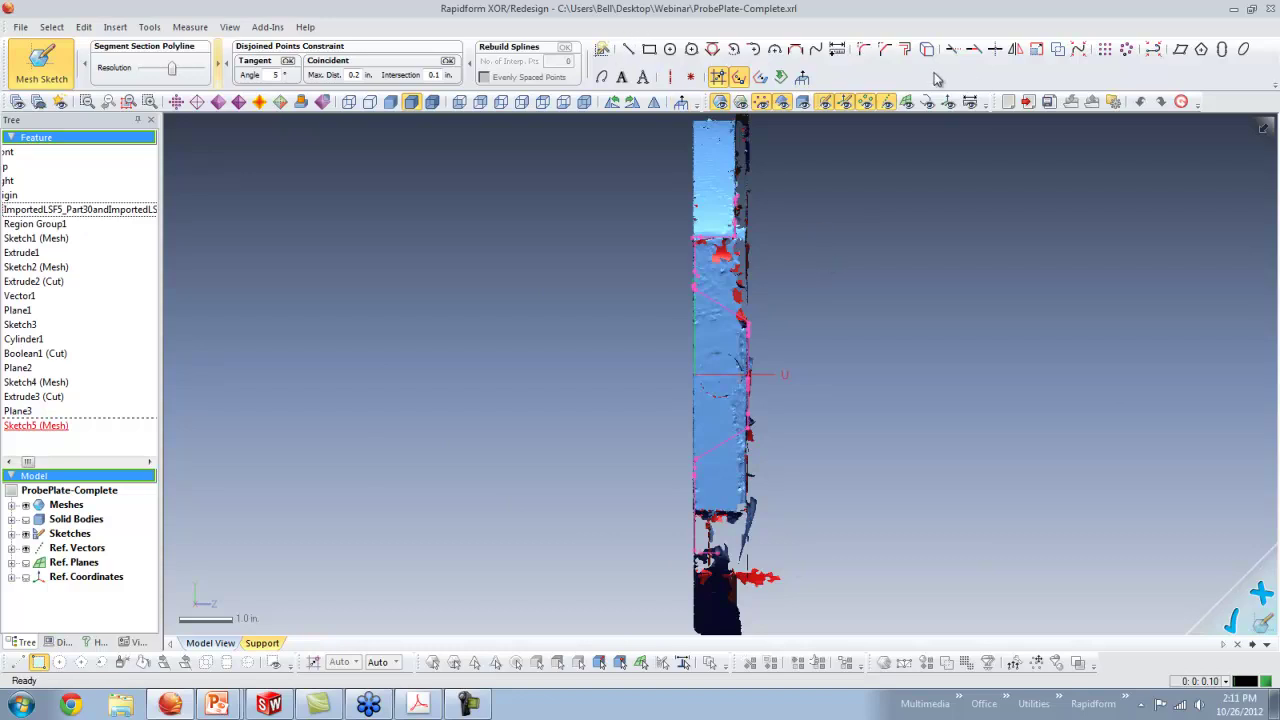
Sketch a couple of quick straight line segments on the section.
{"action": "left_click", "coordinate": [628, 49]}
{"action": "left_click", "coordinate": [437, 178]}
{"action": "left_click", "coordinate": [369, 277]}
{"action": "left_click", "coordinate": [421, 352]}
{"action": "left_click", "coordinate": [491, 300]}
{"action": "key", "text": "Escape"}
{"action": "key", "text": "Escape"}
Toggle the reference planes and scanned mesh display off and back on.
{"action": "left_click", "coordinate": [907, 104]}
{"action": "left_click", "coordinate": [907, 105]}
{"action": "left_click", "coordinate": [721, 103]}
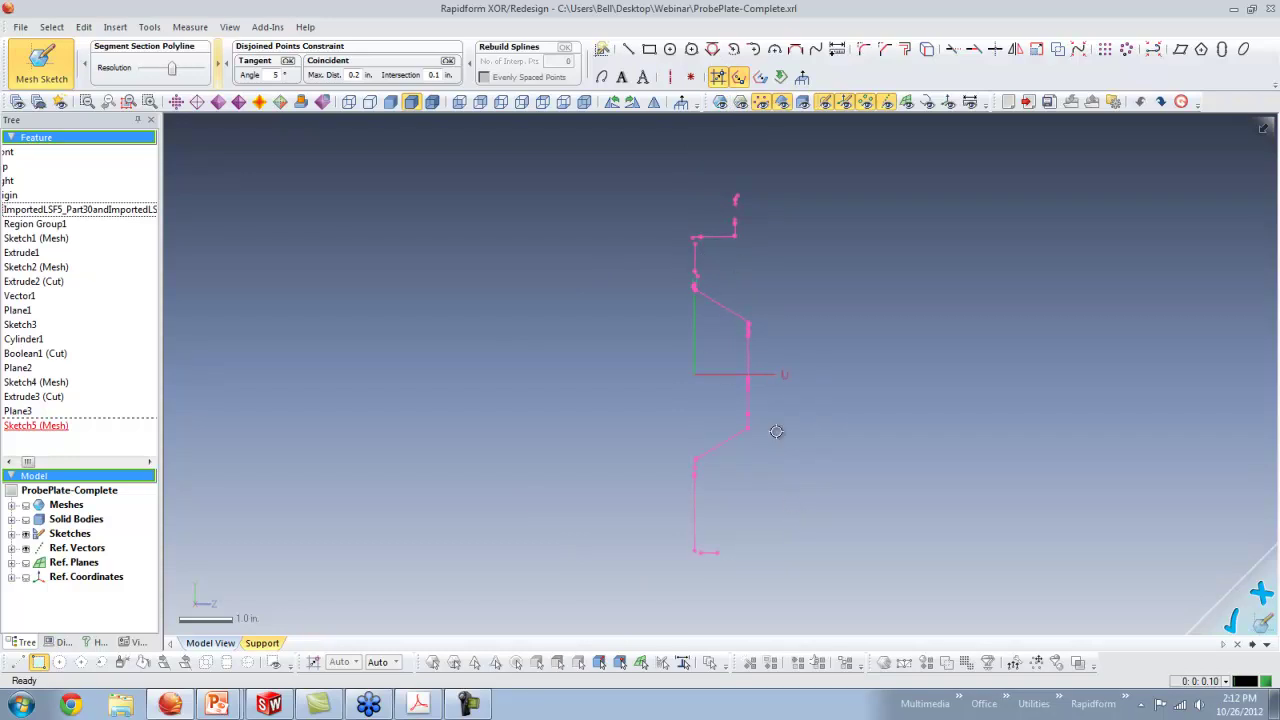
{"action": "left_click", "coordinate": [721, 103]}
Hide the scanned mesh and view the Sketch5 plane straight-on.
{"action": "right_click_drag", "start_coordinate": [571, 355], "coordinate": [725, 421]}
{"action": "mouse_move", "coordinate": [765, 355]}
{"action": "right_mouse_down"}
{"action": "mouse_move", "coordinate": [750, 388]}
{"action": "mouse_move", "coordinate": [783, 362]}
{"action": "right_mouse_up"}
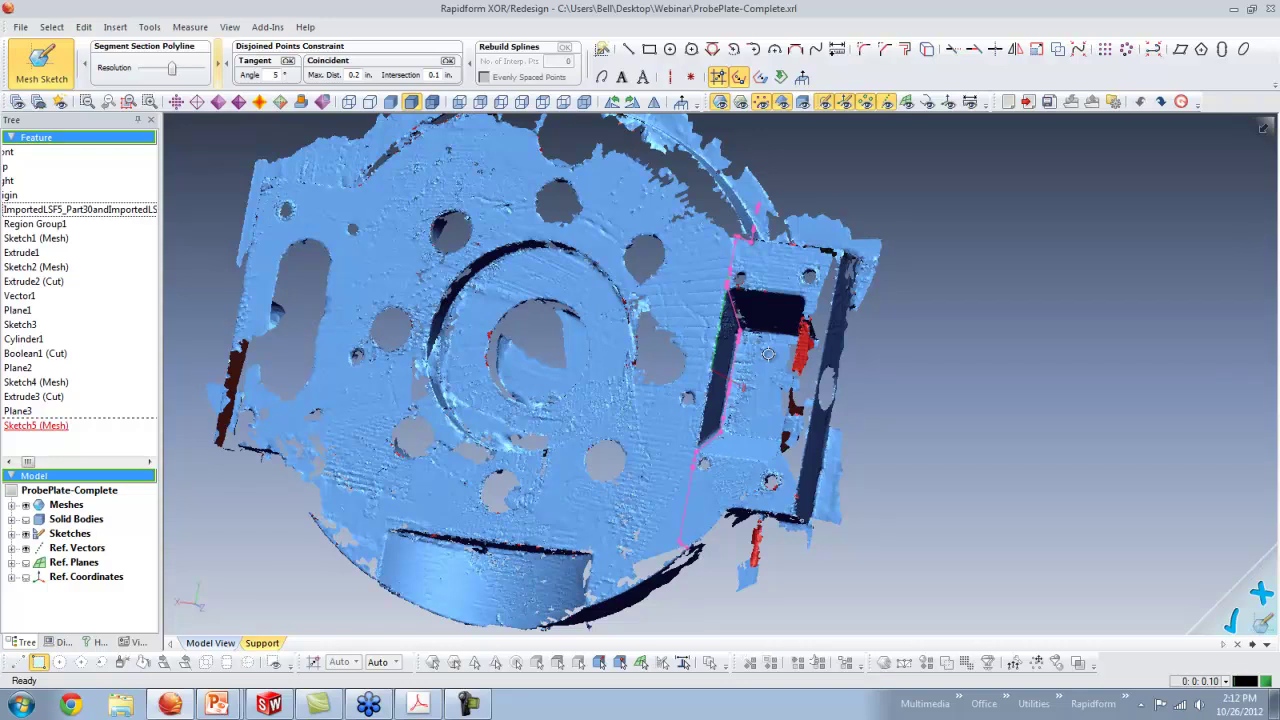
{"action": "right_click_drag", "start_coordinate": [877, 434], "coordinate": [720, 289]}
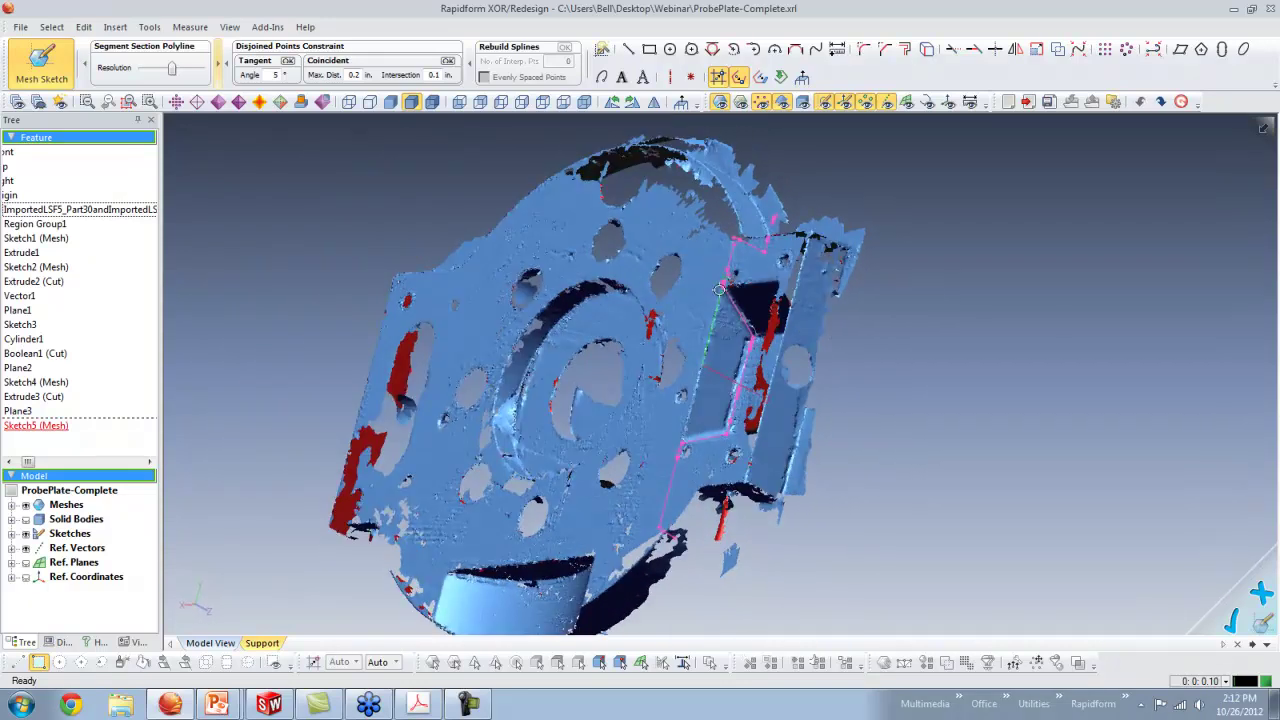
{"action": "right_click_drag", "start_coordinate": [868, 401], "coordinate": [712, 163]}
{"action": "left_click", "coordinate": [720, 104]}
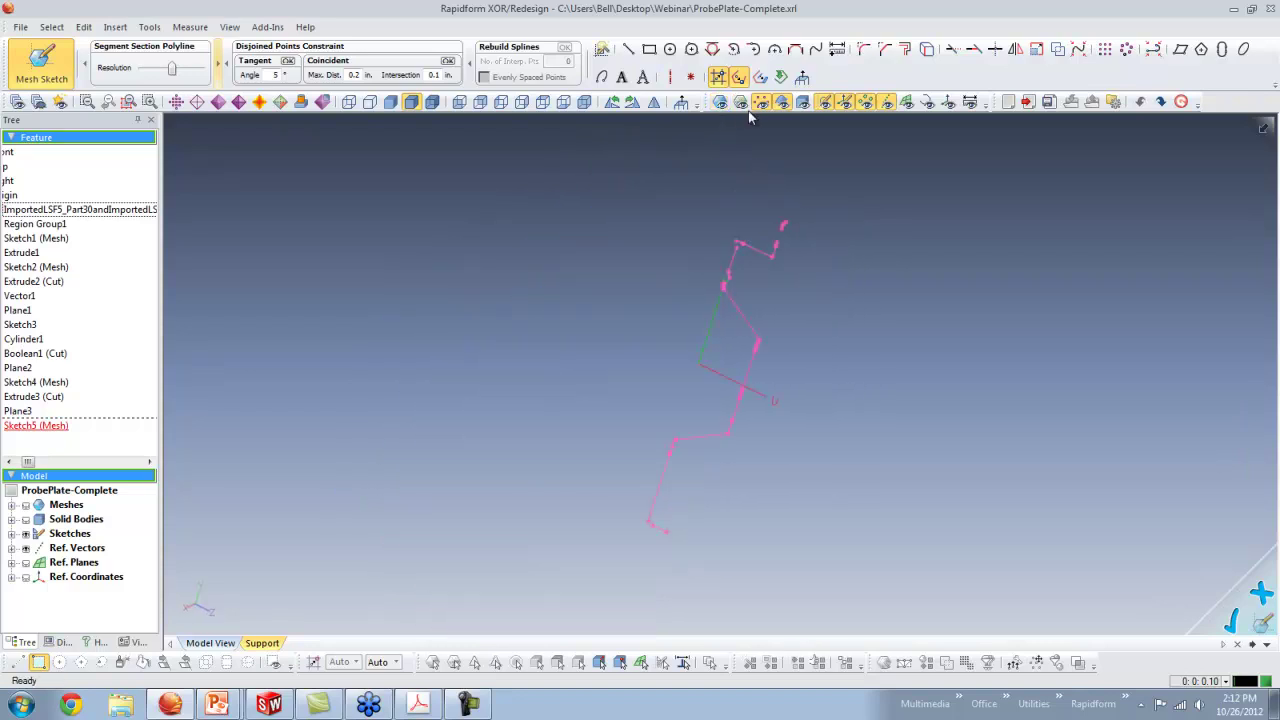
{"action": "left_click", "coordinate": [681, 101]}
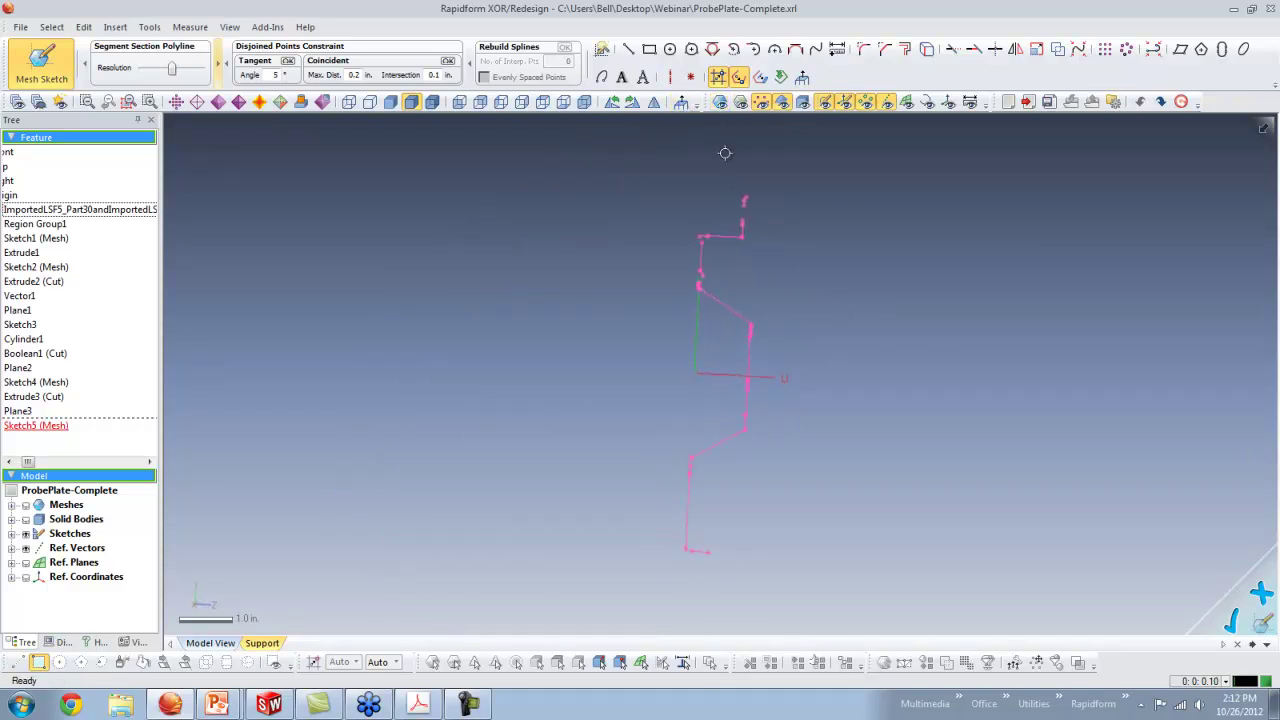
Fit sketch lines to the upper and lower slanted polyline segments.
{"action": "left_click", "coordinate": [628, 50]}
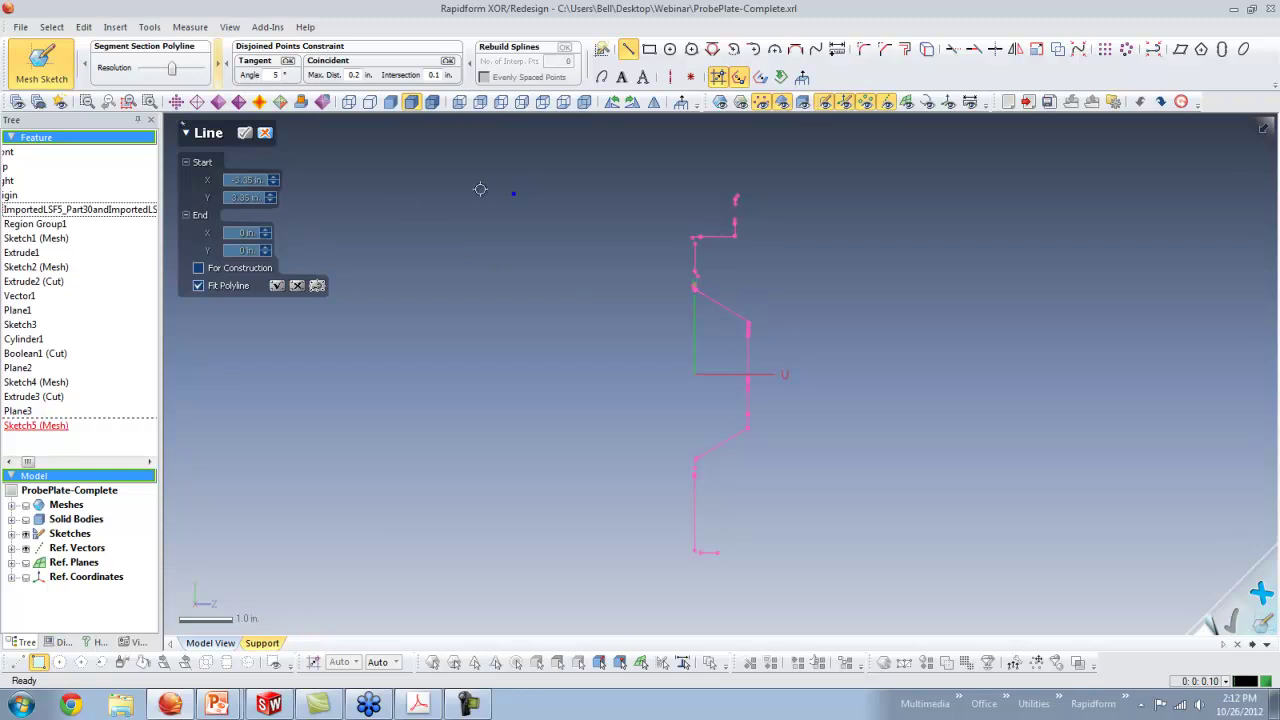
{"action": "left_click", "coordinate": [720, 304]}
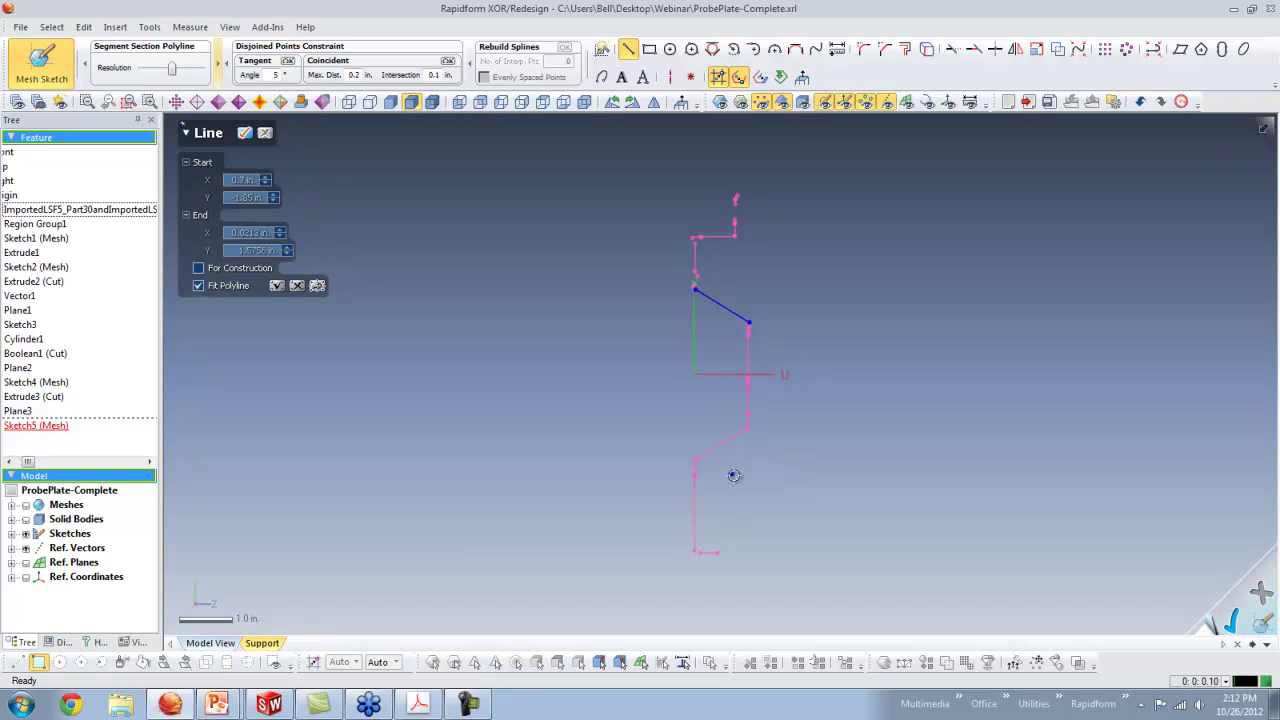
{"action": "left_click_drag", "start_coordinate": [702, 420], "coordinate": [742, 474]}
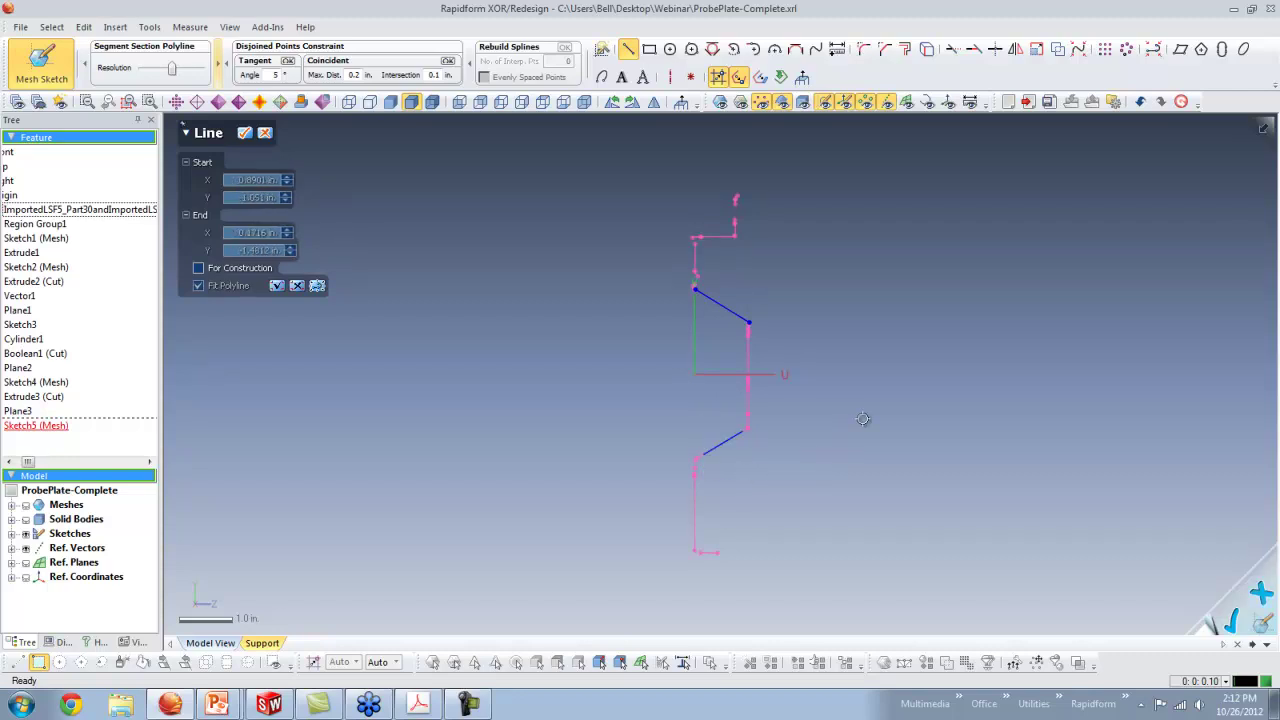
Draw two long parallel vertical lines on the left and right of the profile.
{"action": "left_click", "coordinate": [831, 344]}
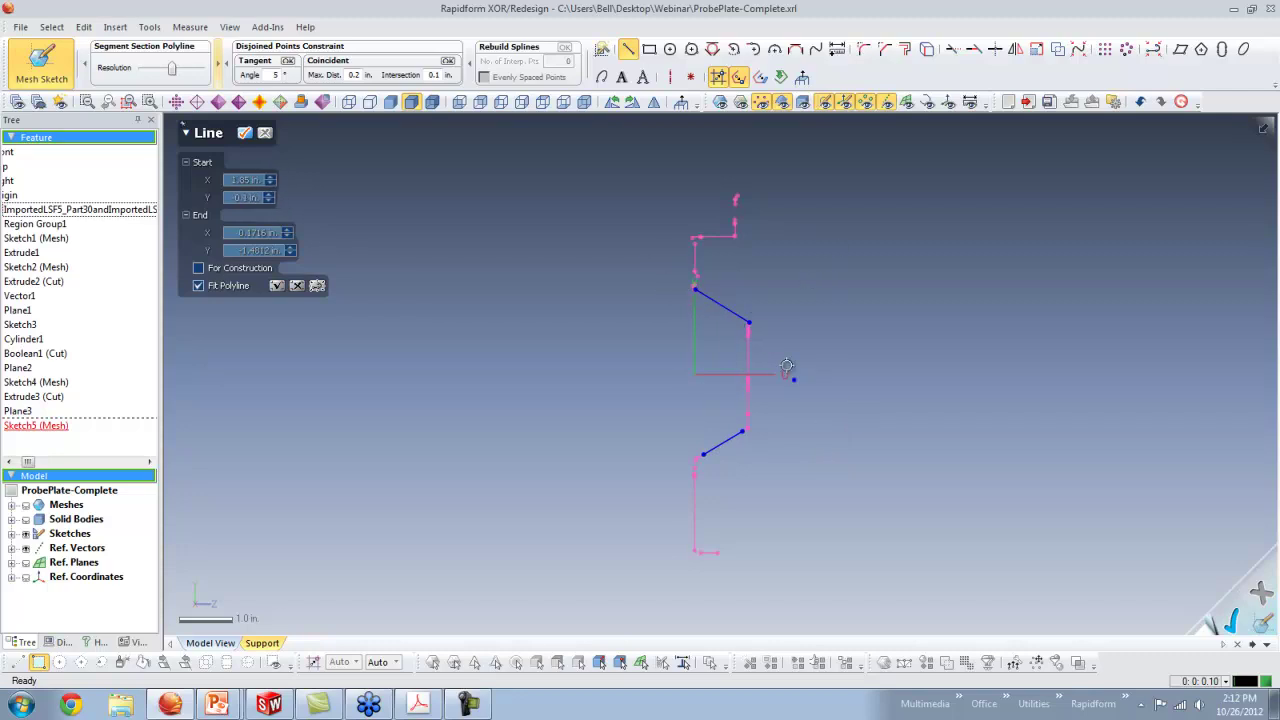
{"action": "left_click", "coordinate": [632, 238]}
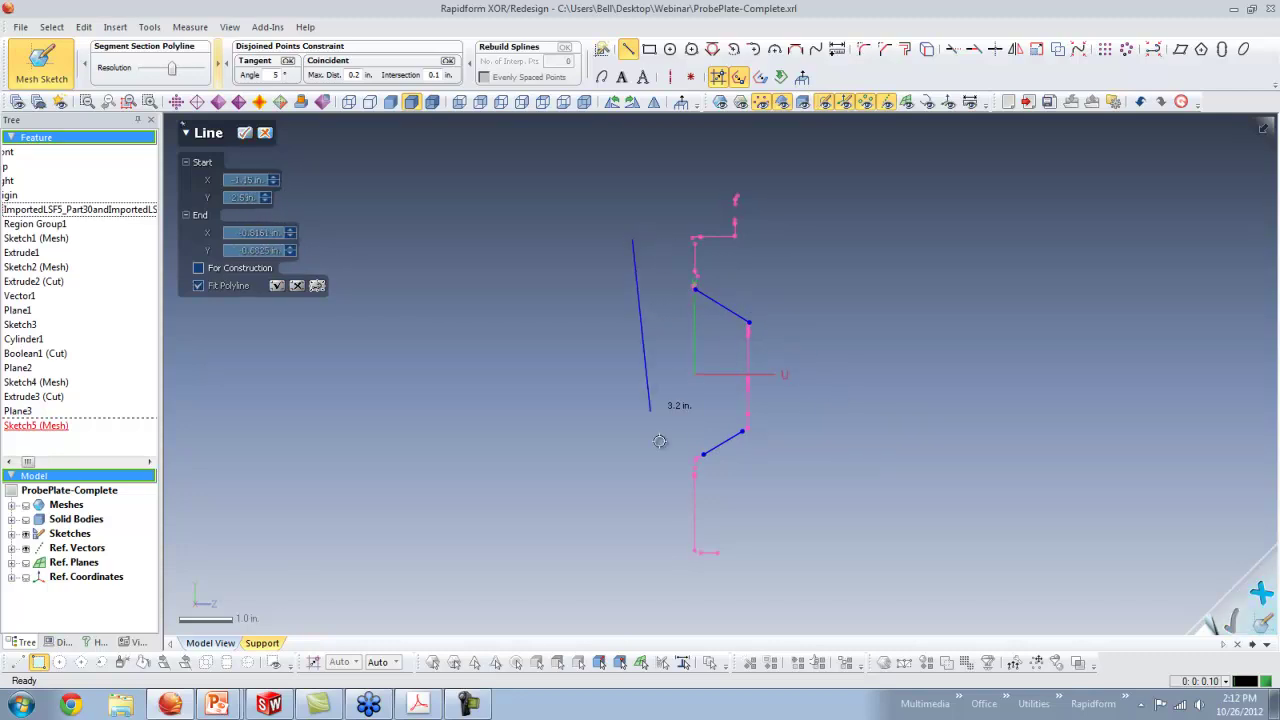
{"action": "left_click", "coordinate": [632, 510]}
{"action": "key", "text": "Escape"}
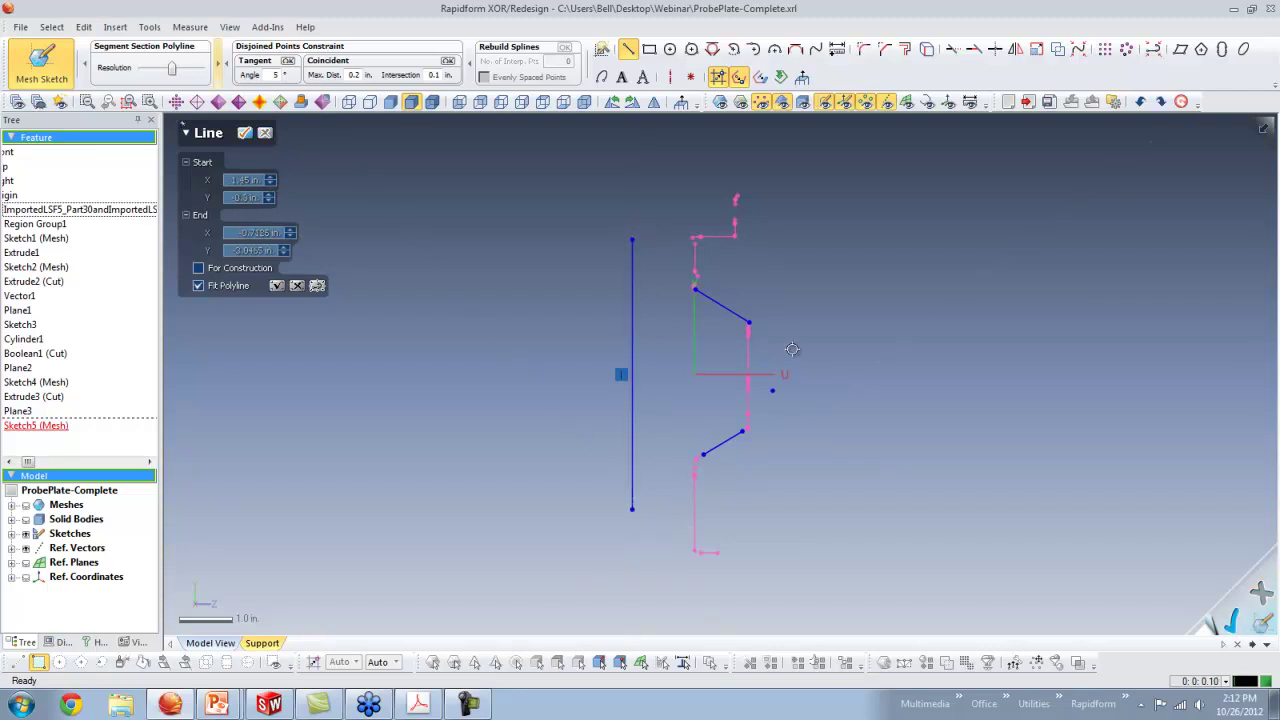
{"action": "left_click", "coordinate": [810, 245]}
{"action": "left_click", "coordinate": [807, 527]}
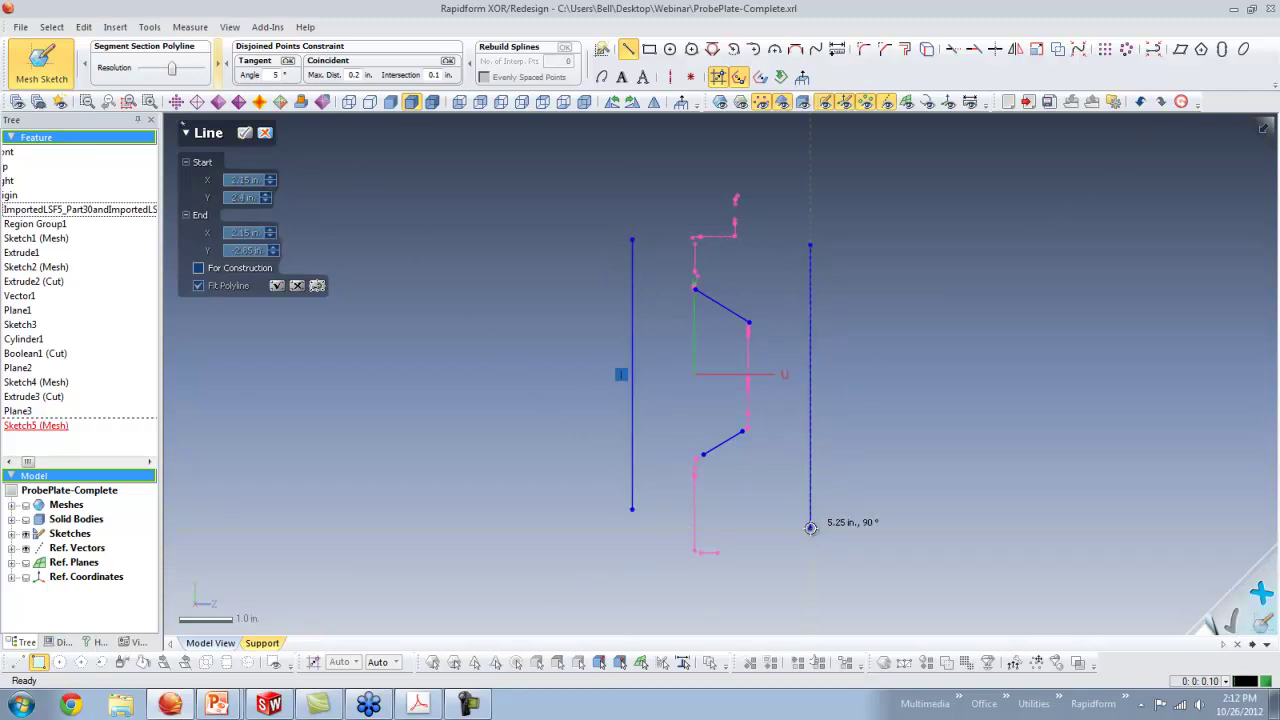
{"action": "left_click", "coordinate": [872, 253]}
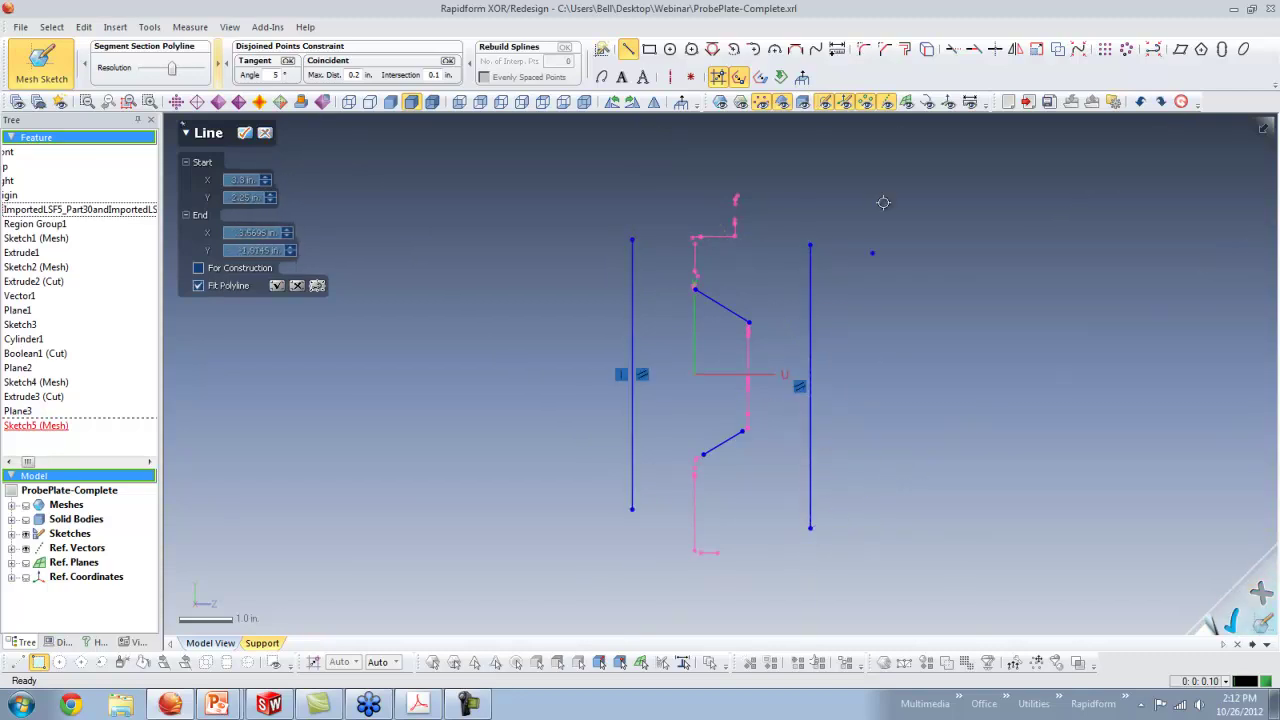
{"action": "left_click", "coordinate": [952, 48]}
Corner-trim the upper slanted line to both verticals, undoing a mistaken lower trim.
{"action": "left_click", "coordinate": [632, 322]}
{"action": "left_click", "coordinate": [700, 294]}
{"action": "left_click", "coordinate": [731, 314]}
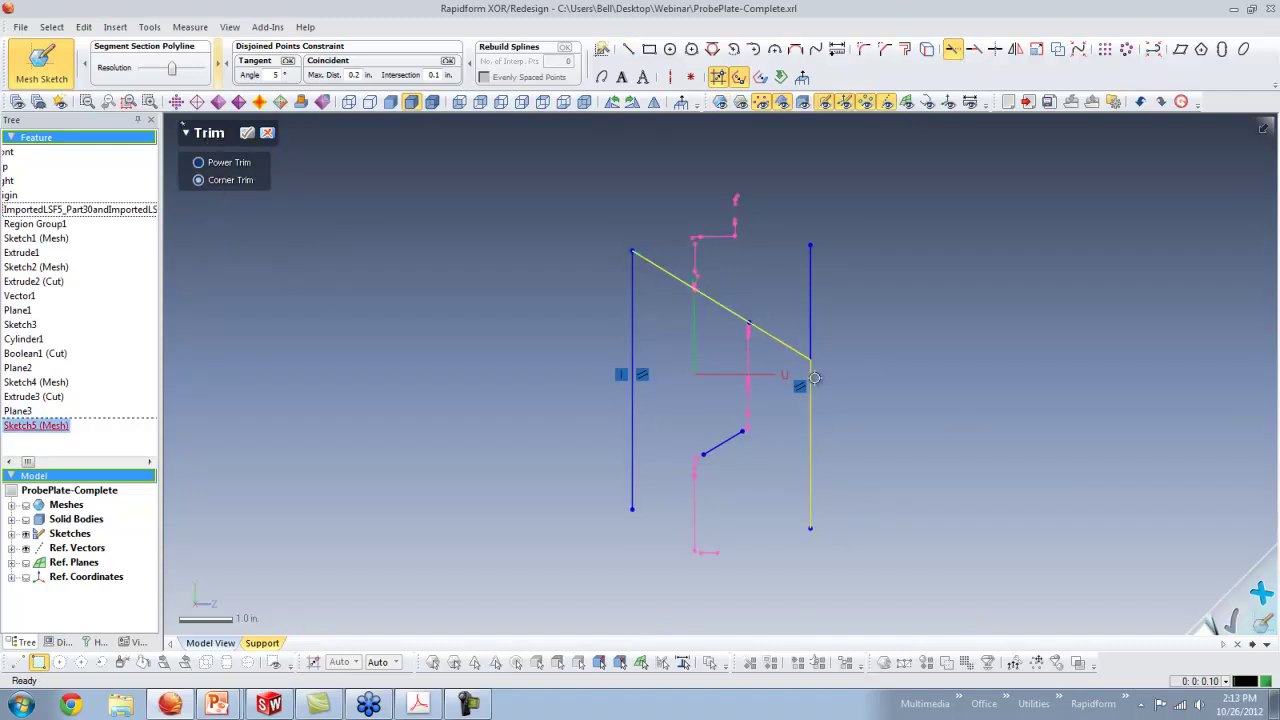
{"action": "left_click", "coordinate": [809, 385]}
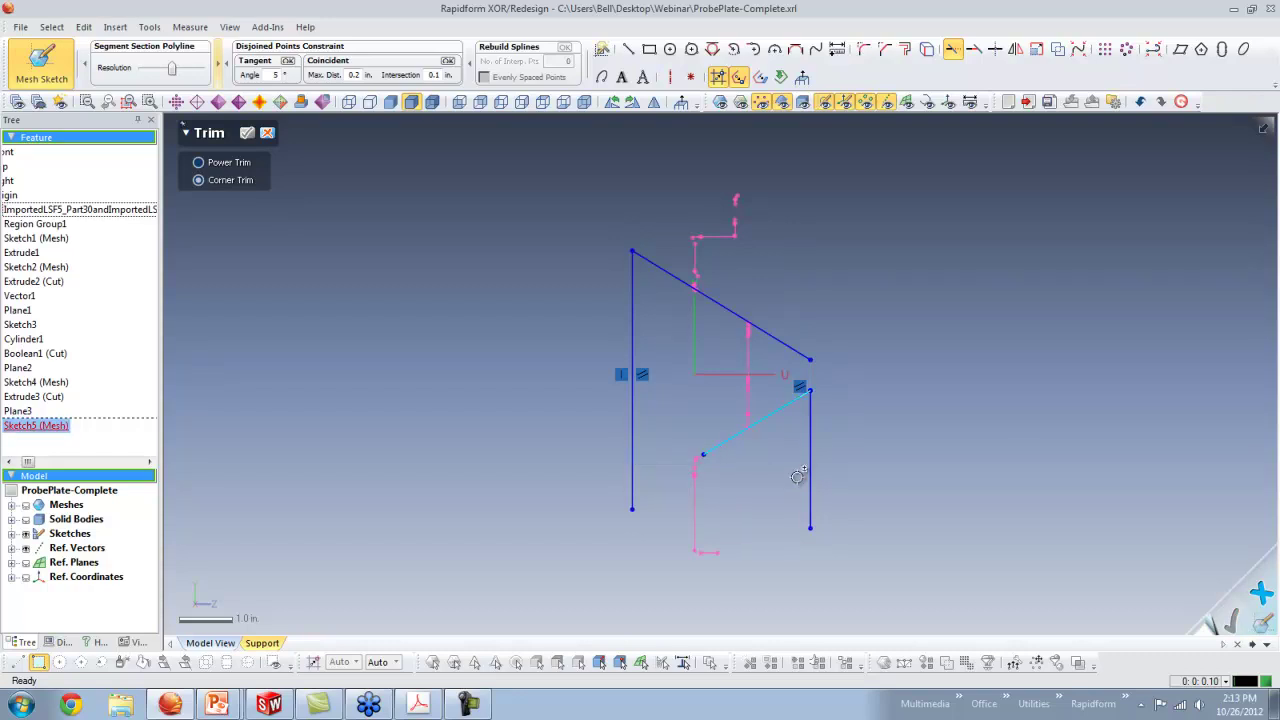
{"action": "key", "text": "Return"}
{"action": "key", "text": "ctrl+z"}
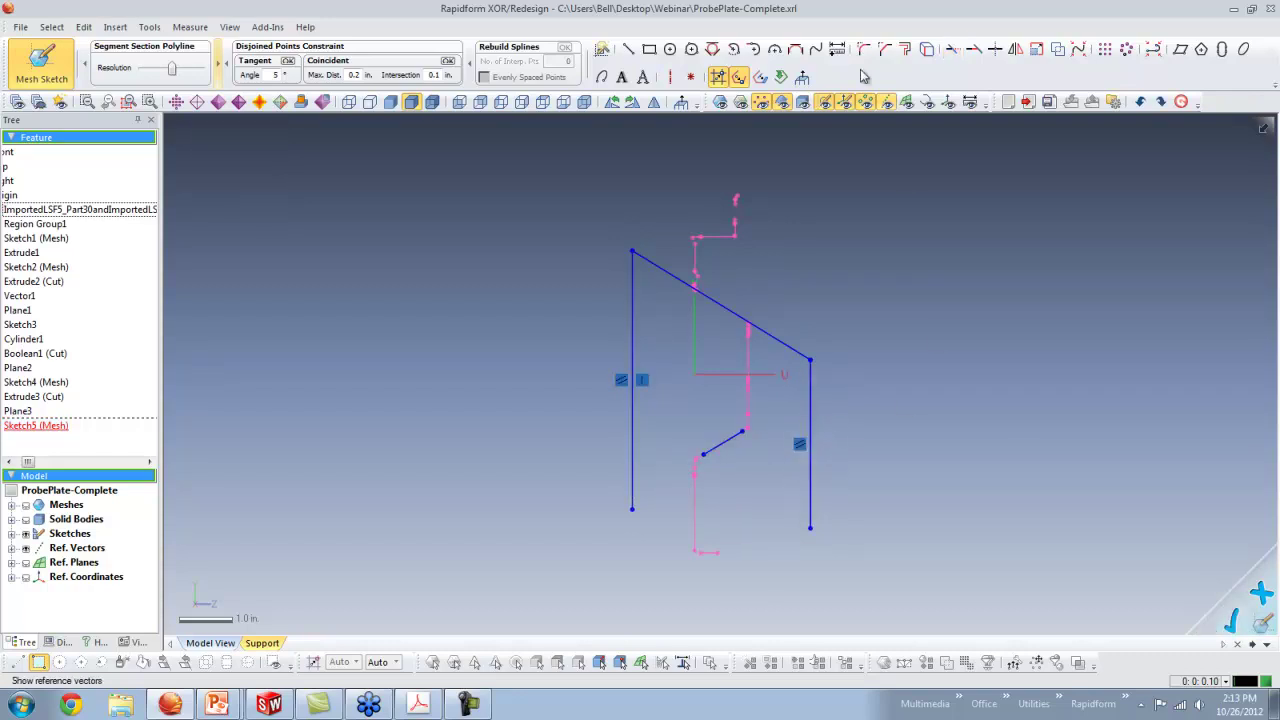
Corner-trim the lower slanted line to both verticals and accept the closed profile.
{"action": "left_click", "coordinate": [952, 48]}
{"action": "left_click", "coordinate": [810, 385]}
{"action": "left_click", "coordinate": [733, 441]}
{"action": "left_click", "coordinate": [718, 447]}
{"action": "left_click", "coordinate": [633, 441]}
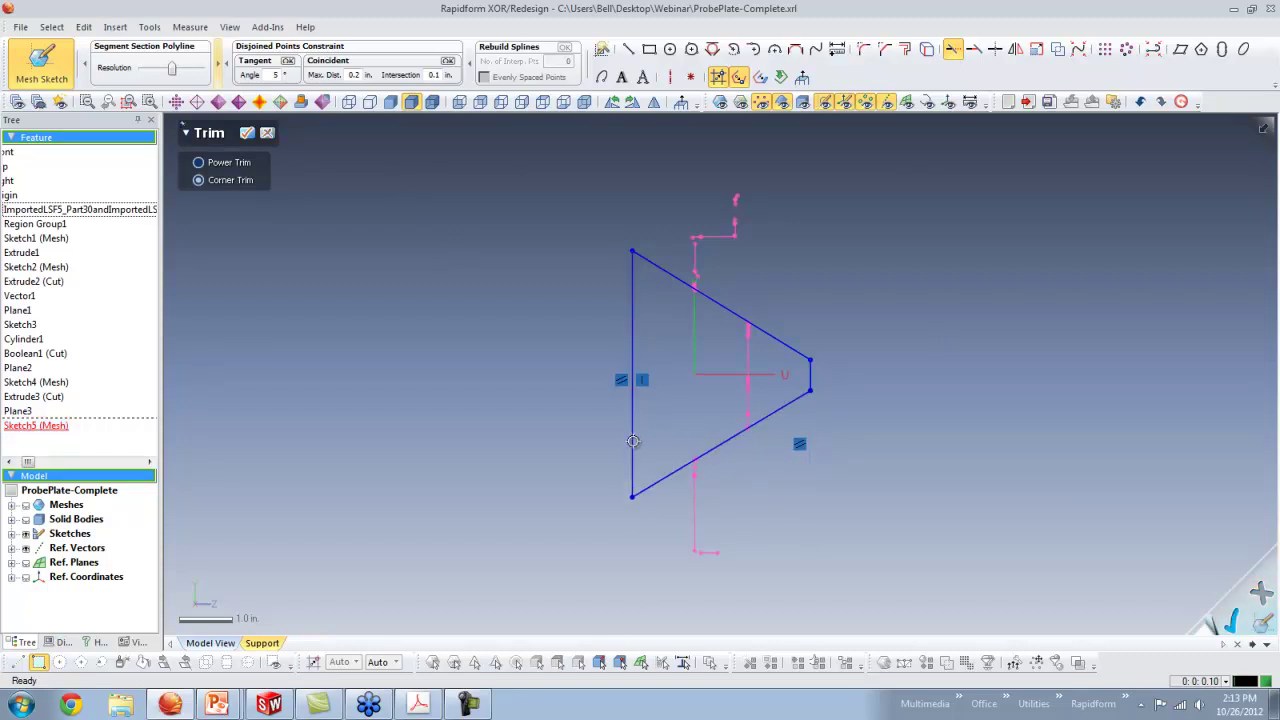
{"action": "left_click", "coordinate": [247, 133]}
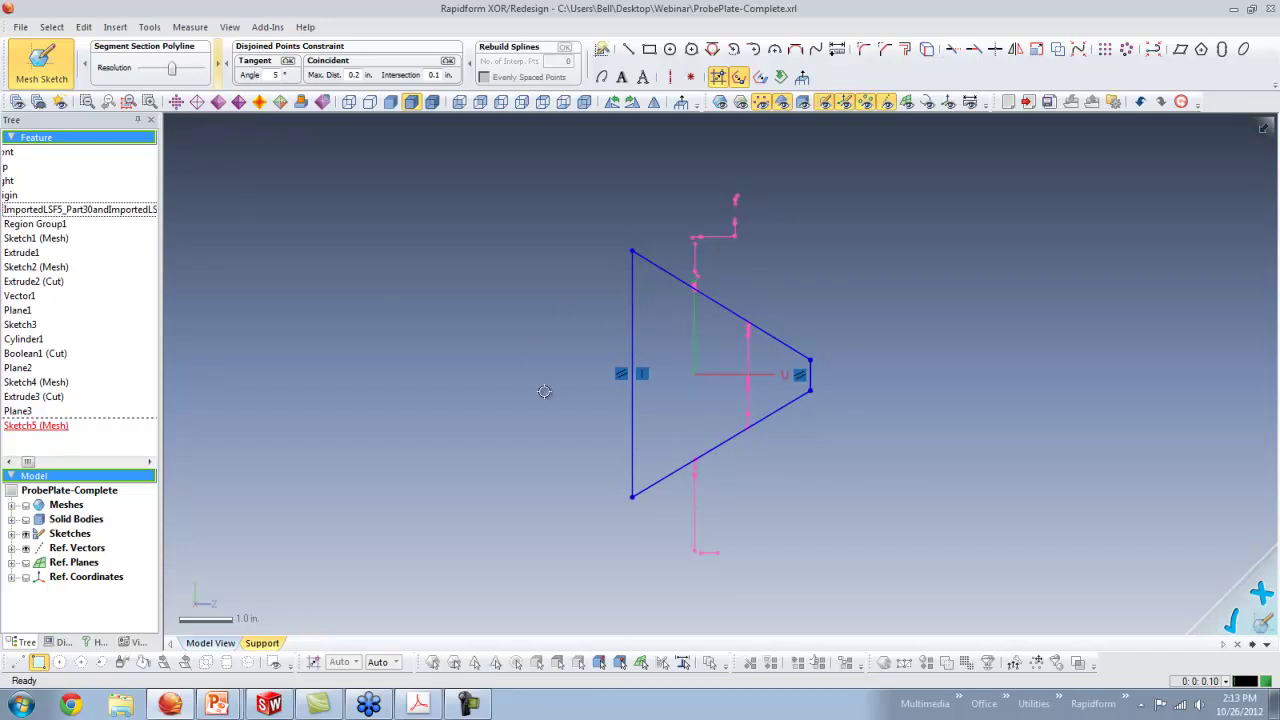
Exit Sketch5 and show the scanned mesh around the closed profile, with solid bodies hidden.
{"action": "left_click", "coordinate": [1234, 623]}
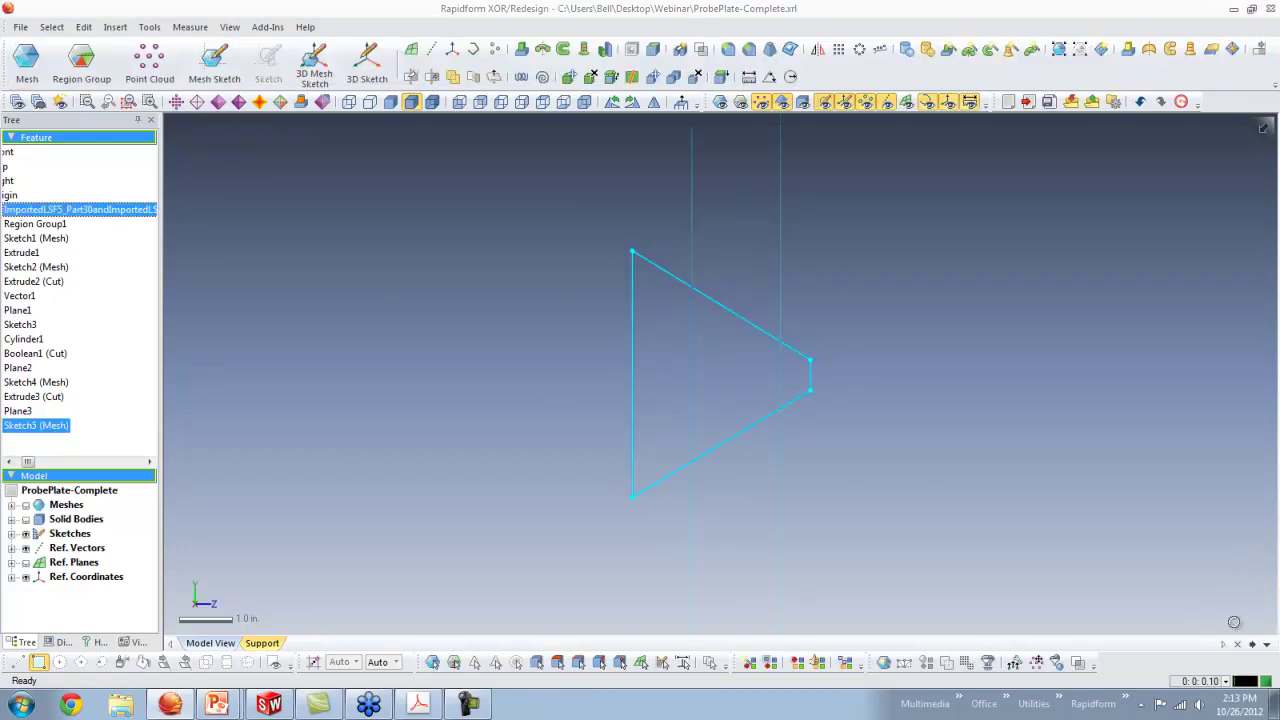
{"action": "left_click", "coordinate": [805, 108]}
{"action": "right_click_drag", "start_coordinate": [709, 229], "coordinate": [737, 251]}
{"action": "left_click", "coordinate": [720, 102]}
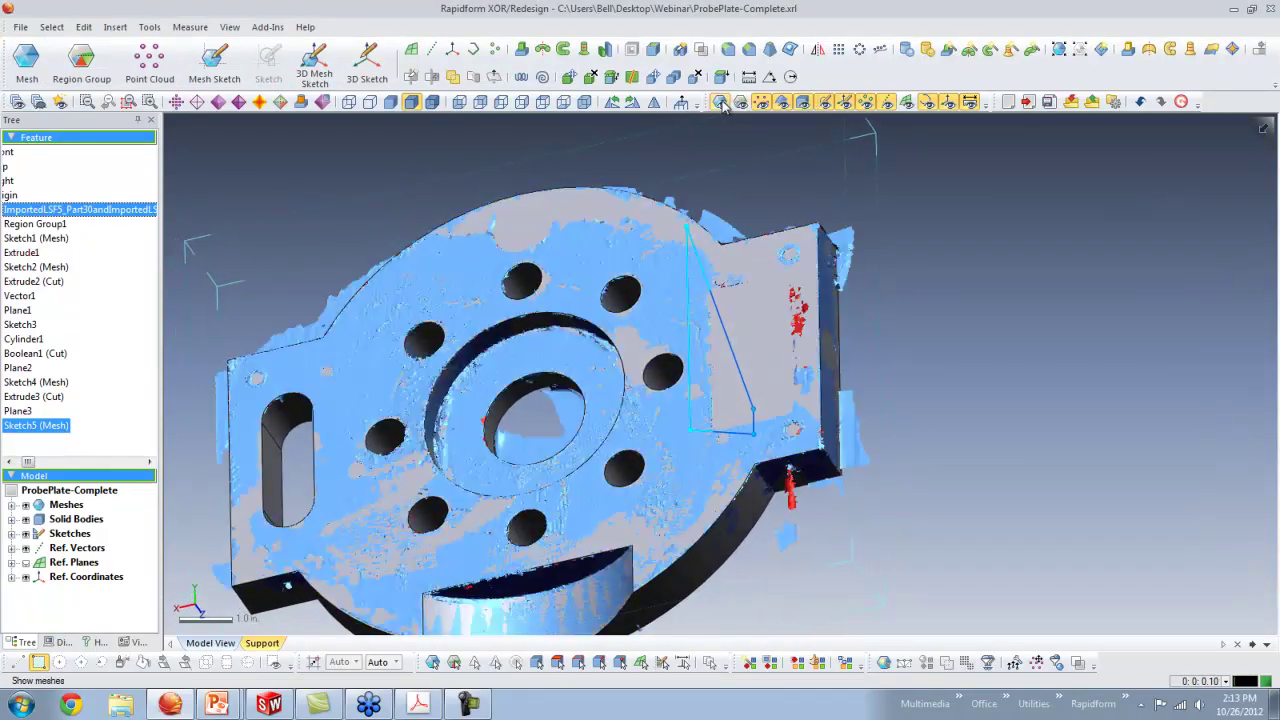
{"action": "mouse_move", "coordinate": [745, 190]}
{"action": "right_mouse_down"}
{"action": "mouse_move", "coordinate": [760, 225]}
{"action": "mouse_move", "coordinate": [780, 205]}
{"action": "mouse_move", "coordinate": [782, 168]}
{"action": "right_mouse_up"}
{"action": "left_click", "coordinate": [803, 102]}
{"action": "right_click_drag", "start_coordinate": [784, 400], "coordinate": [760, 480]}
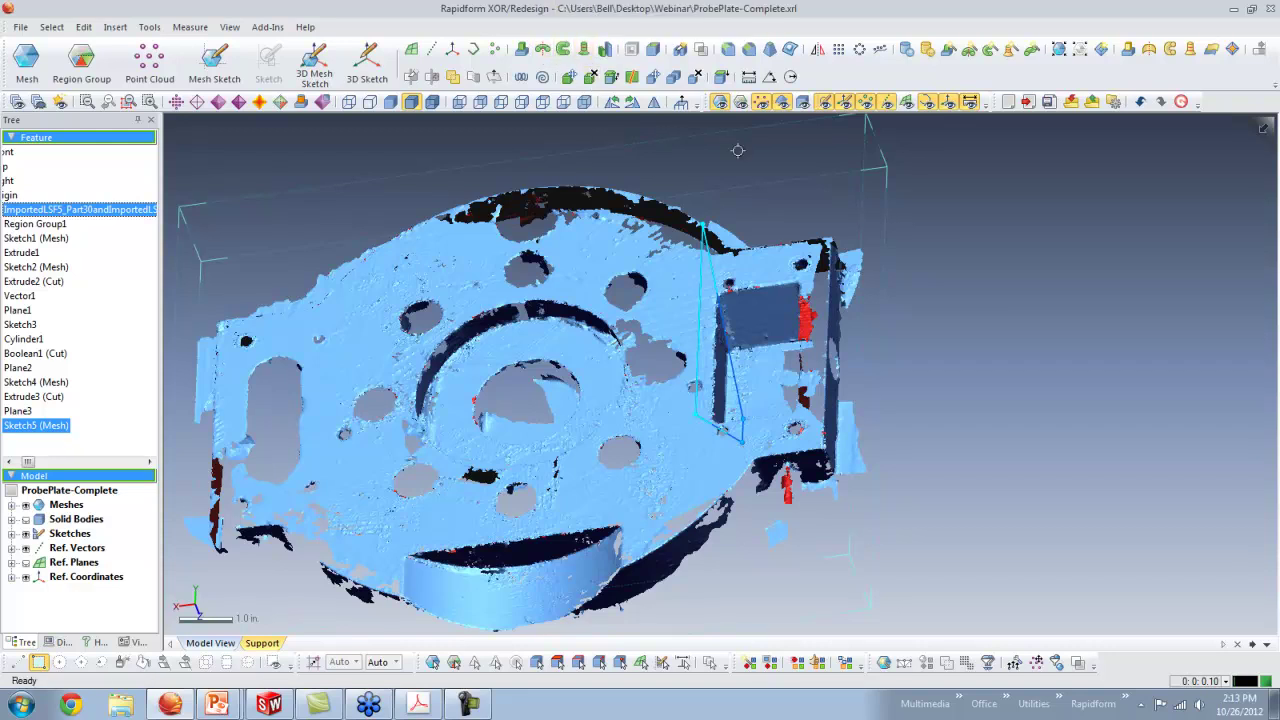
{"action": "scroll", "coordinate": [810, 318], "scroll_direction": "down", "scroll_amount": 1}
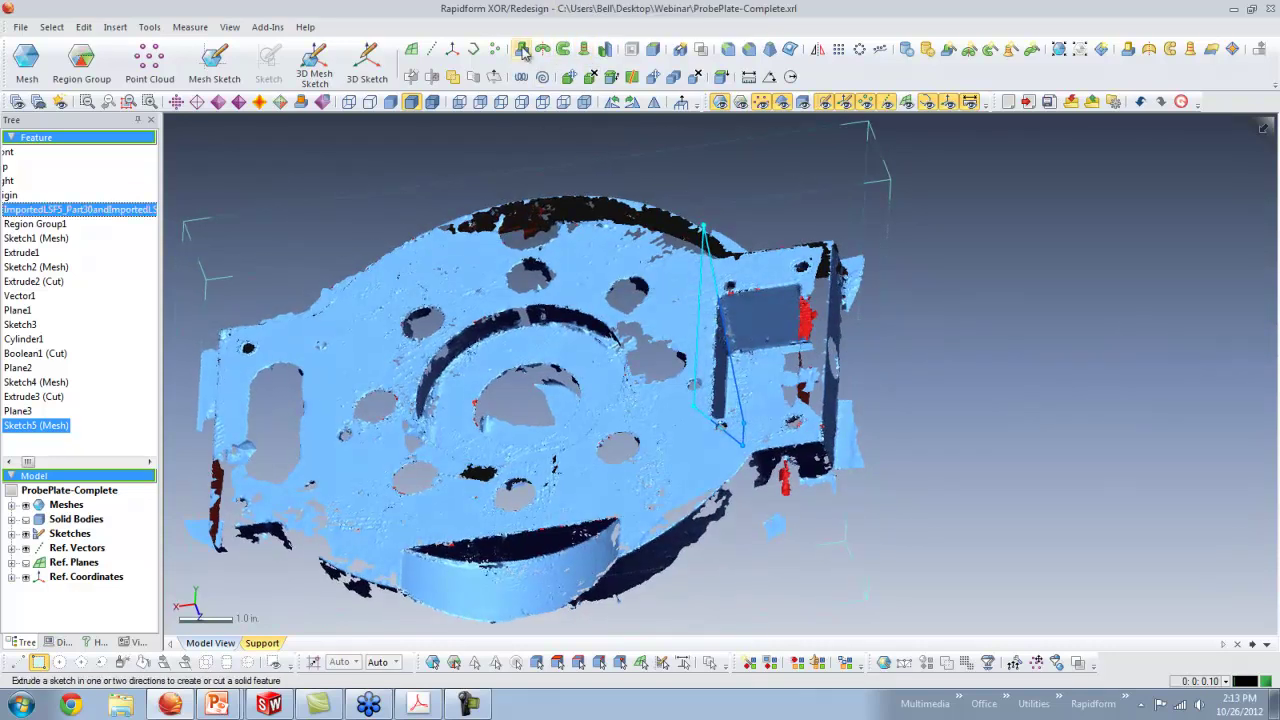
Start an extrude of Sketch5's profile set to Cut, keeping the Blind method.
{"action": "left_click", "coordinate": [522, 50]}
{"action": "left_click_drag", "start_coordinate": [808, 362], "coordinate": [972, 384]}
{"action": "right_click_drag", "start_coordinate": [700, 450], "coordinate": [420, 420]}
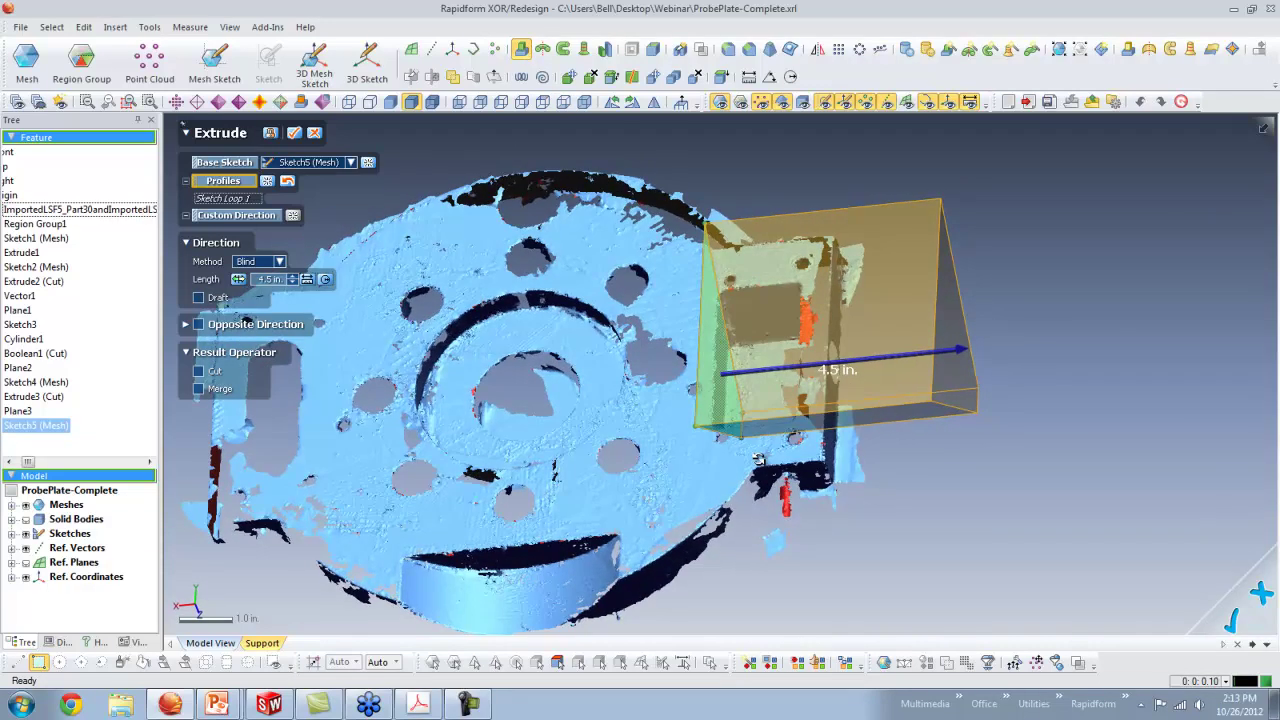
{"action": "left_click", "coordinate": [200, 372]}
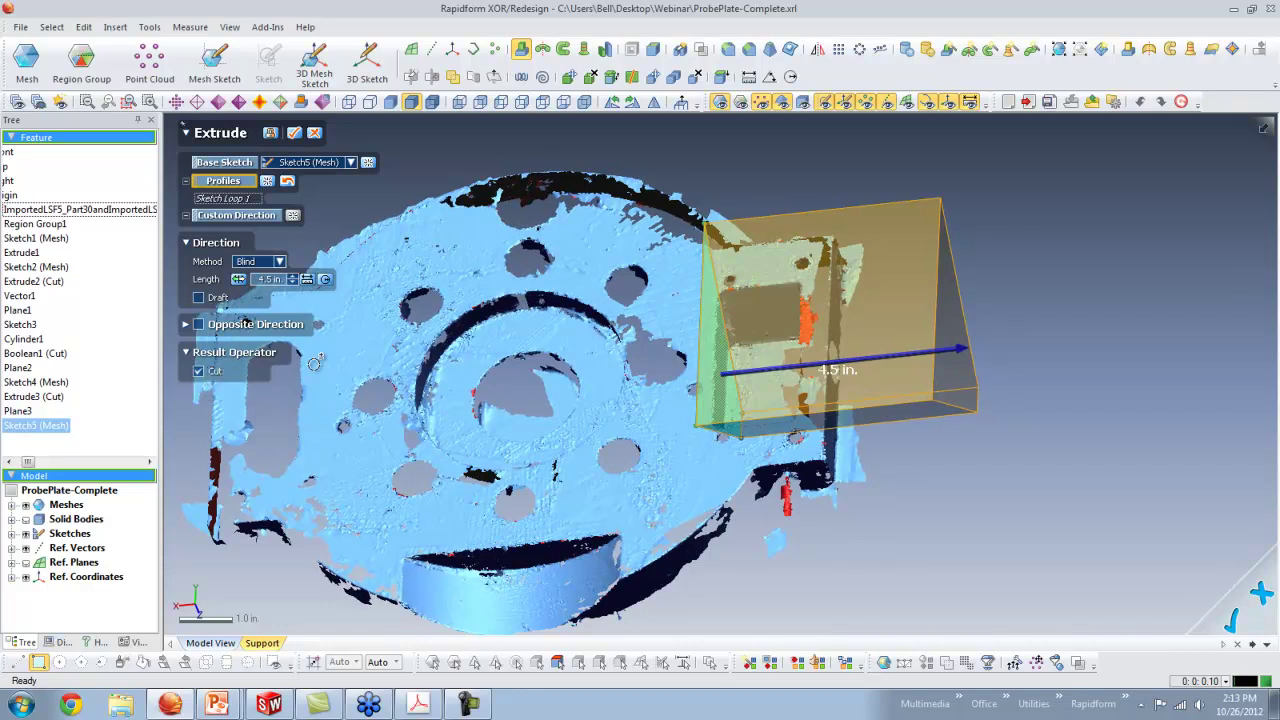
{"action": "right_click_drag", "start_coordinate": [703, 392], "coordinate": [817, 404]}
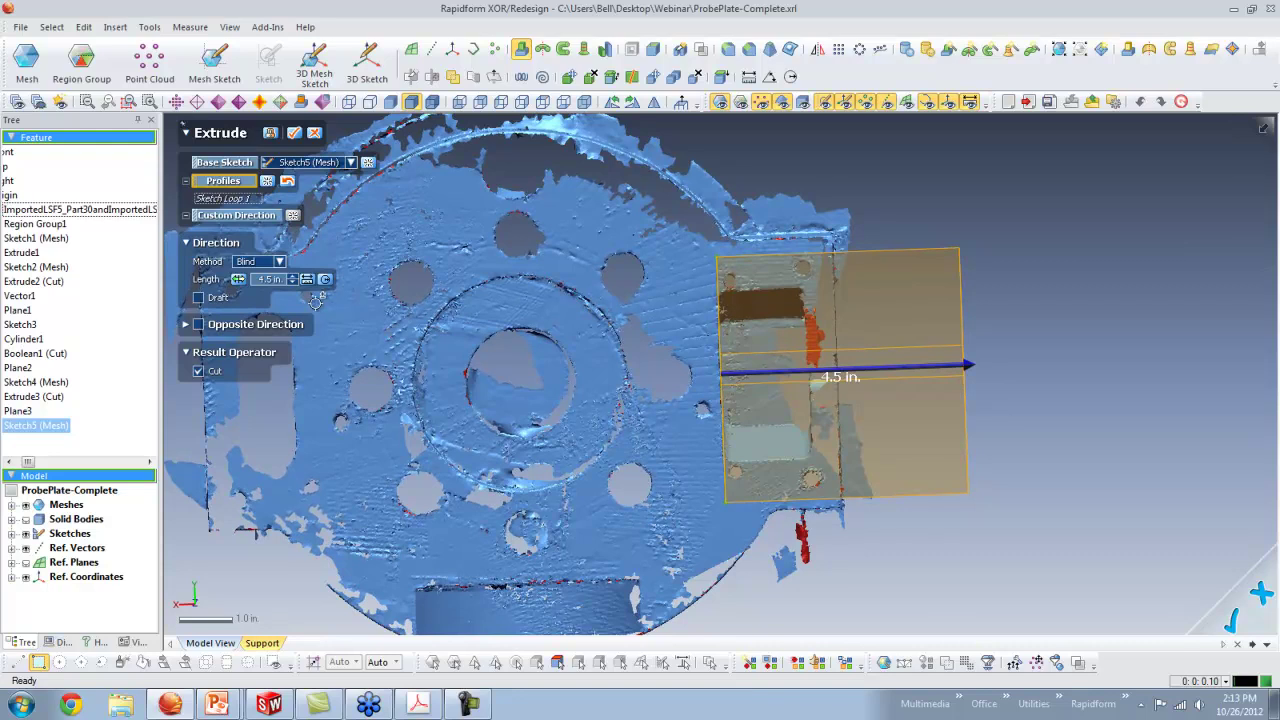
{"action": "left_click", "coordinate": [282, 262]}
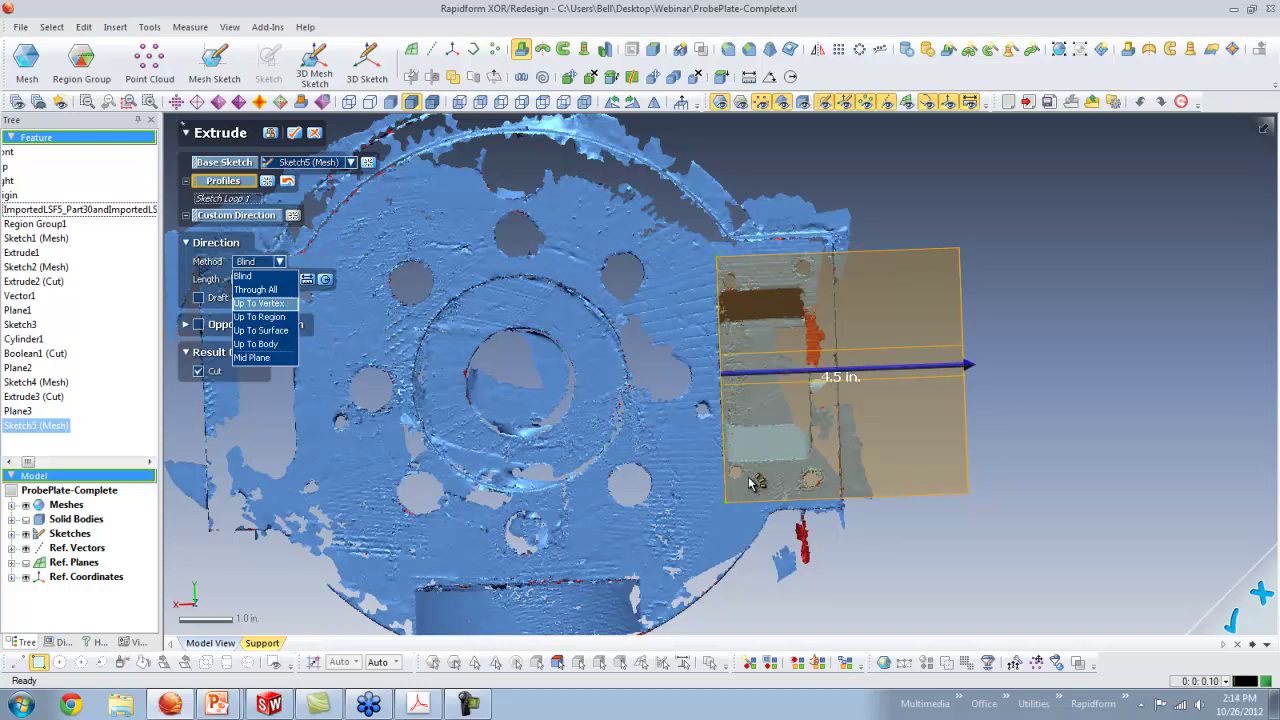
{"action": "right_click_drag", "start_coordinate": [488, 110], "coordinate": [586, 207]}
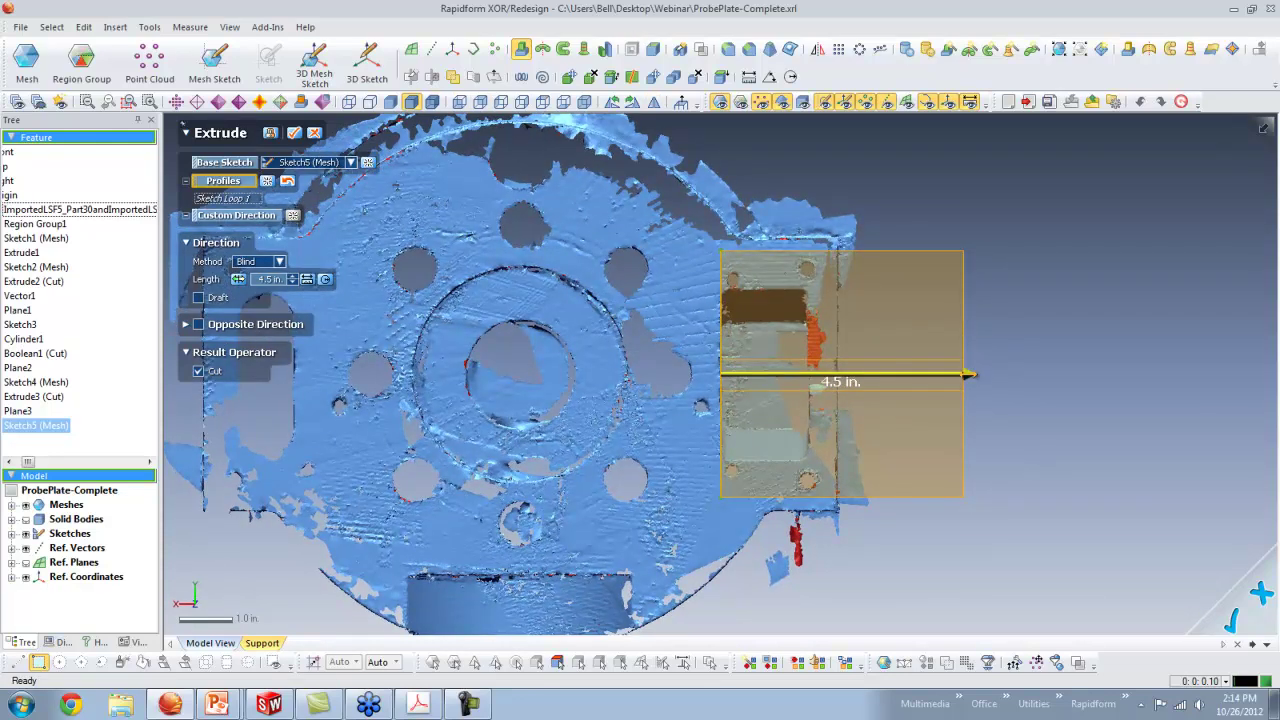
Shorten the blind cut to about 1.625 in so it ends near the part's edge.
{"action": "left_click_drag", "start_coordinate": [968, 375], "coordinate": [817, 380]}
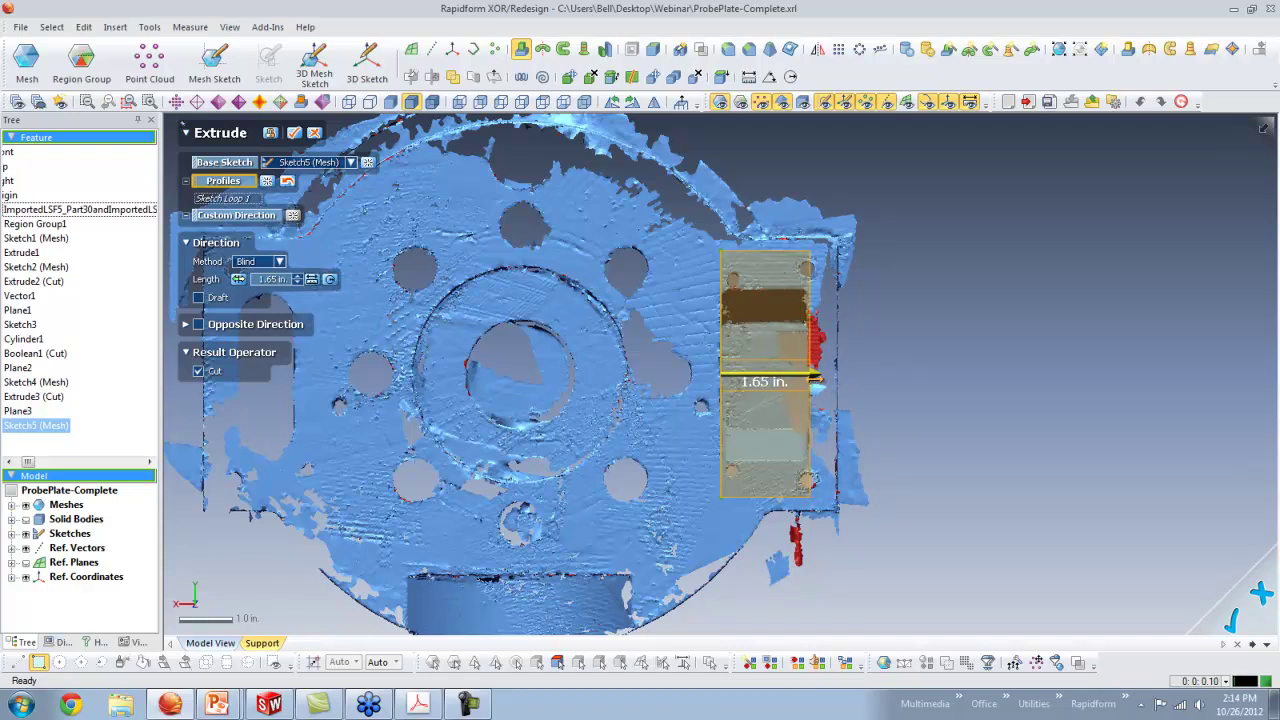
{"action": "scroll", "coordinate": [826, 378], "scroll_direction": "up", "scroll_amount": 5}
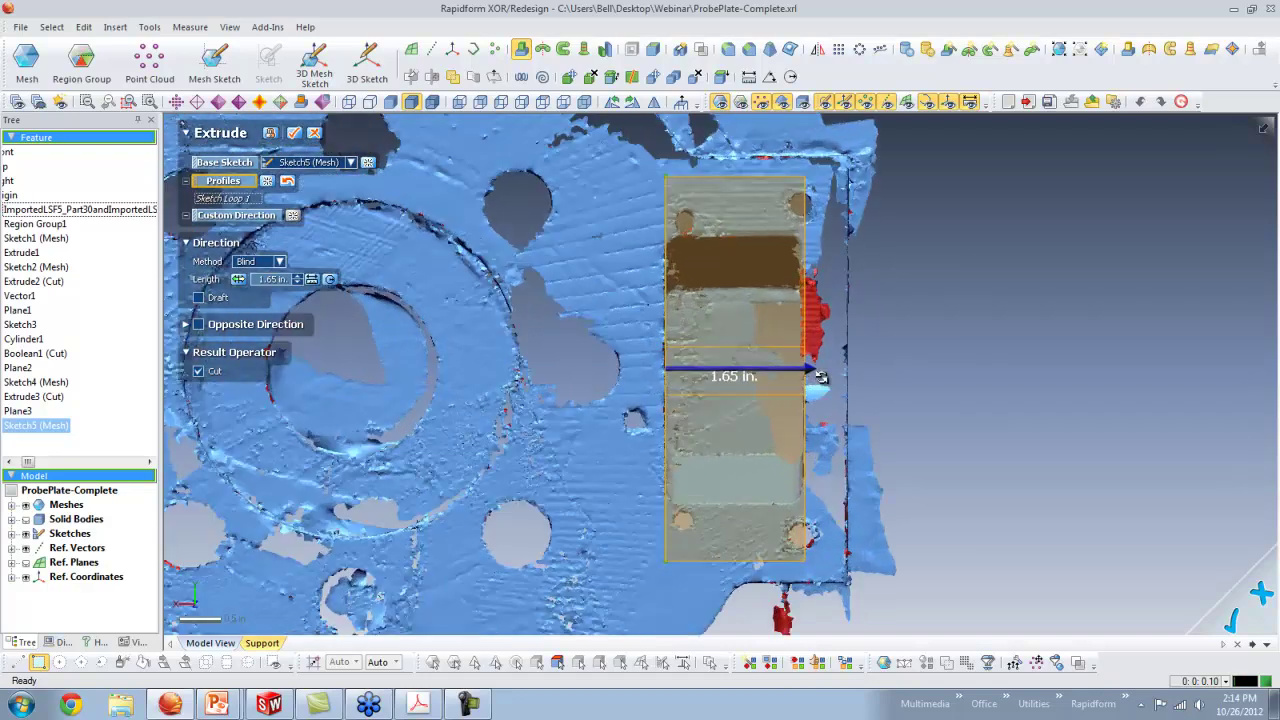
{"action": "left_click_drag", "start_coordinate": [805, 366], "coordinate": [800, 365]}
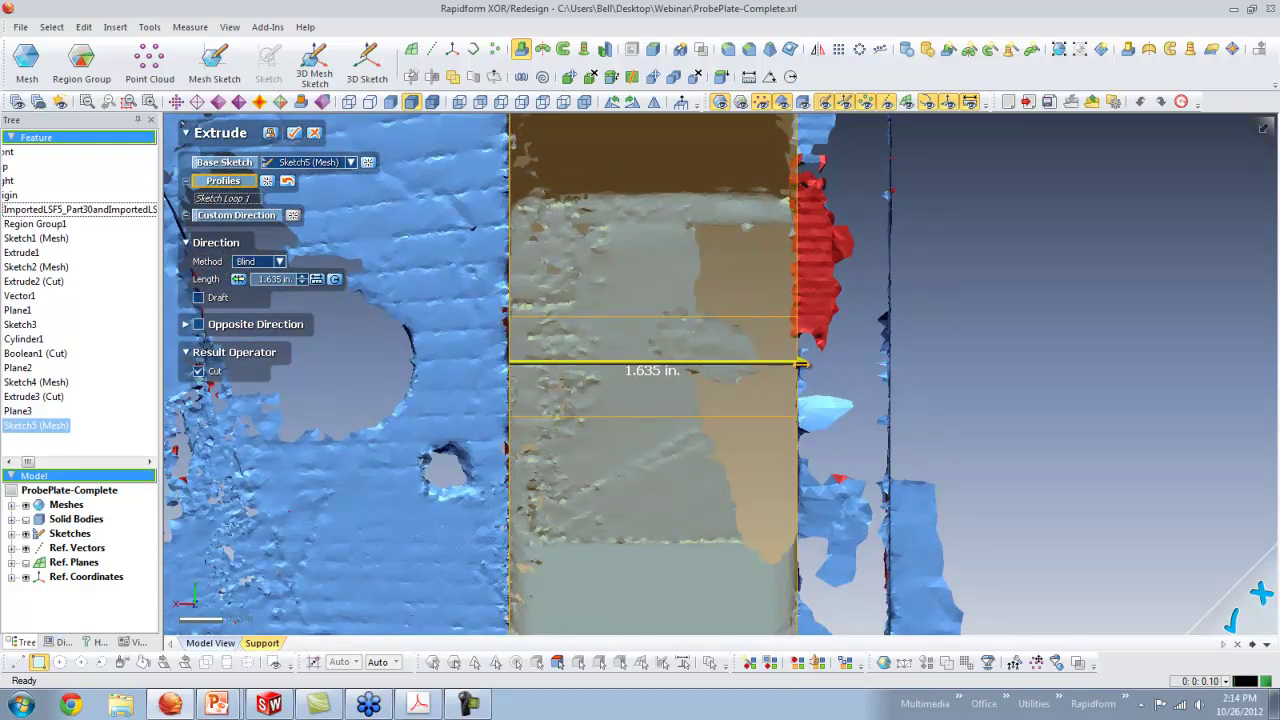
{"action": "right_click_drag", "start_coordinate": [726, 451], "coordinate": [677, 374]}
{"action": "right_click_drag", "start_coordinate": [736, 418], "coordinate": [660, 399]}
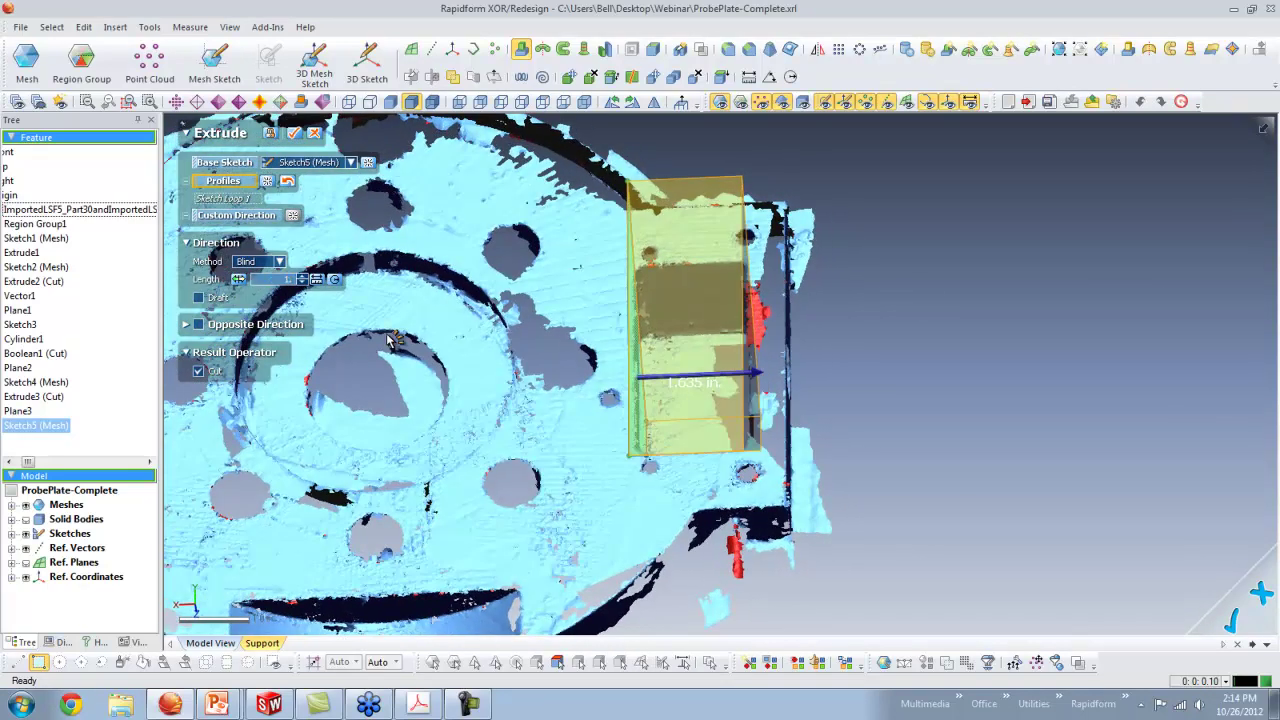
{"action": "mouse_move", "coordinate": [695, 372]}
{"action": "right_mouse_down"}
{"action": "mouse_move", "coordinate": [707, 352]}
{"action": "mouse_move", "coordinate": [633, 409]}
{"action": "right_mouse_up"}
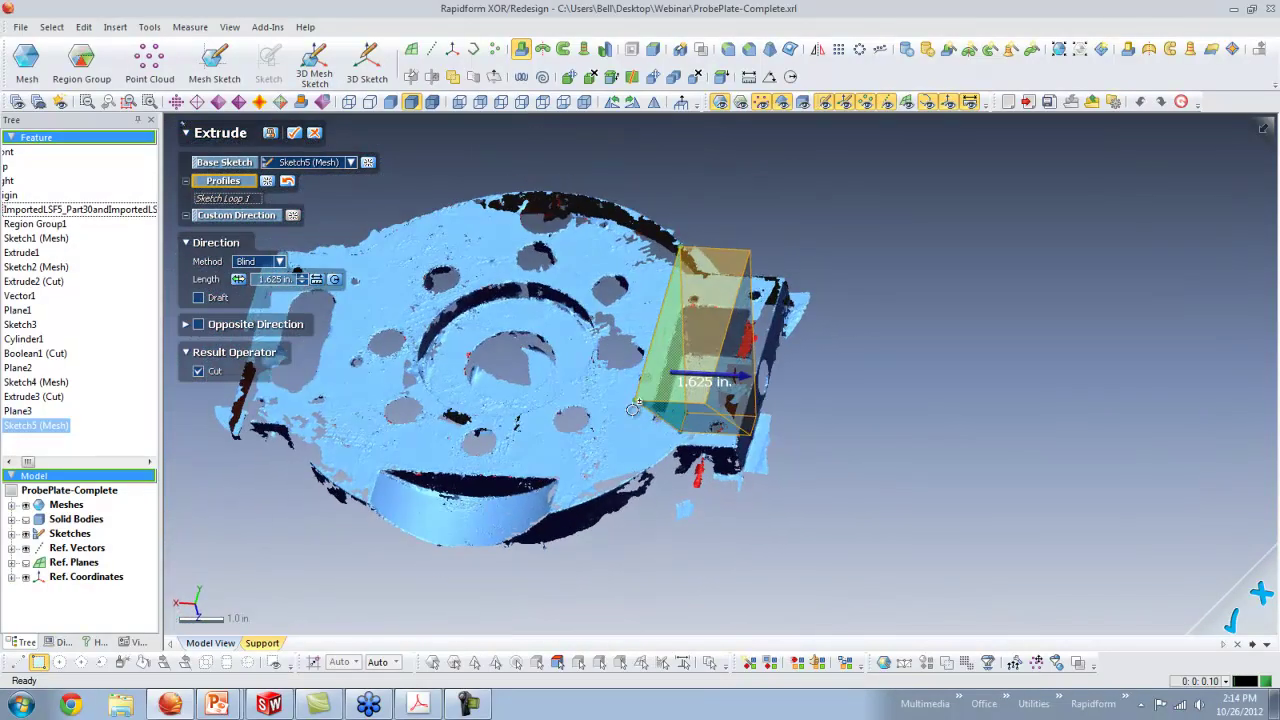
Hide the scan and confirm the 1.625 in extrude cut, creating the pocket in the tab.
{"action": "left_click", "coordinate": [803, 103]}
{"action": "left_click", "coordinate": [720, 104]}
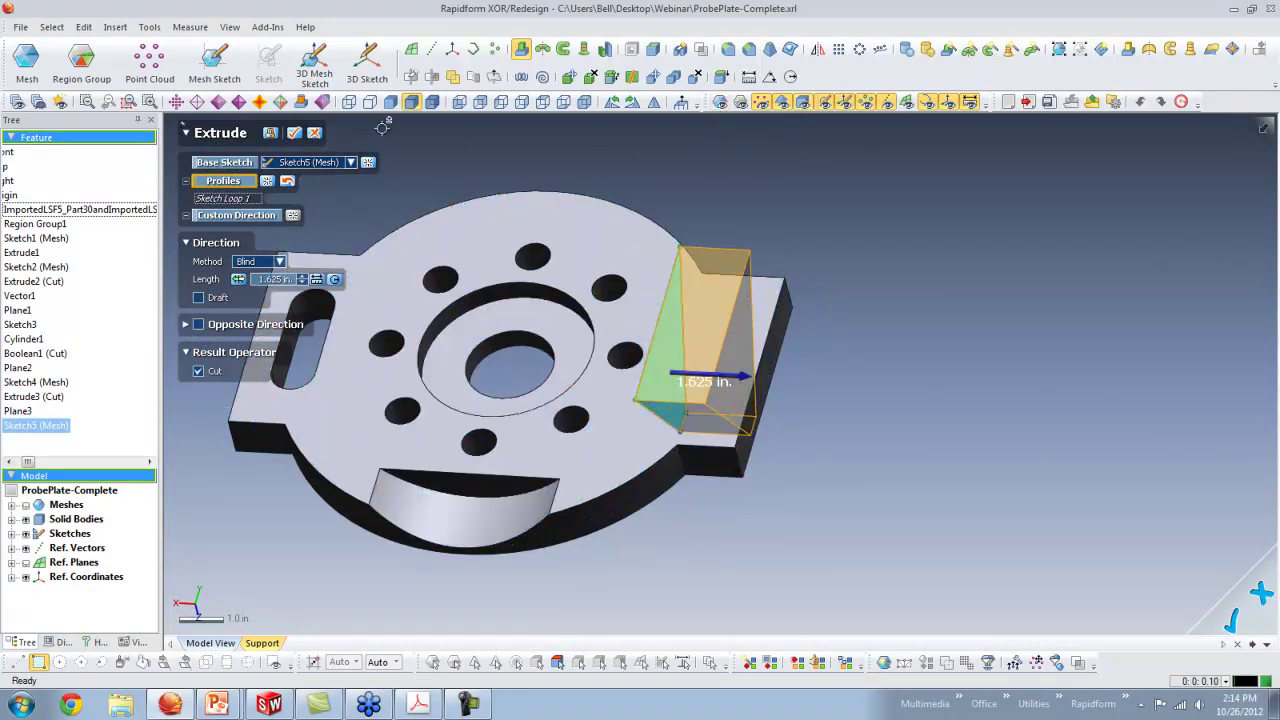
{"action": "left_click", "coordinate": [297, 133]}
{"action": "right_click_drag", "start_coordinate": [817, 437], "coordinate": [721, 406]}
{"action": "scroll", "coordinate": [747, 353], "scroll_direction": "up", "scroll_amount": 2}
{"action": "scroll", "coordinate": [723, 363], "scroll_direction": "down", "scroll_amount": 2}
{"action": "scroll", "coordinate": [715, 405], "scroll_direction": "up", "scroll_amount": 1}
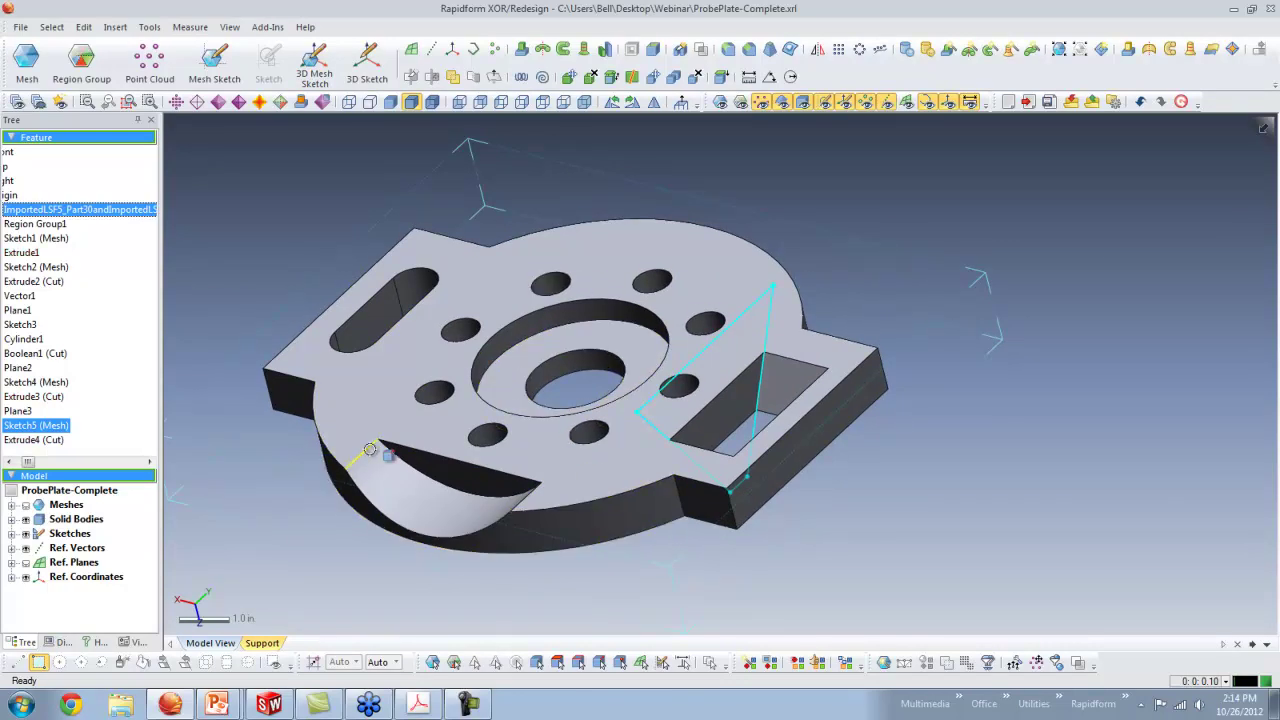
{"action": "right_click_drag", "start_coordinate": [802, 420], "coordinate": [740, 312]}
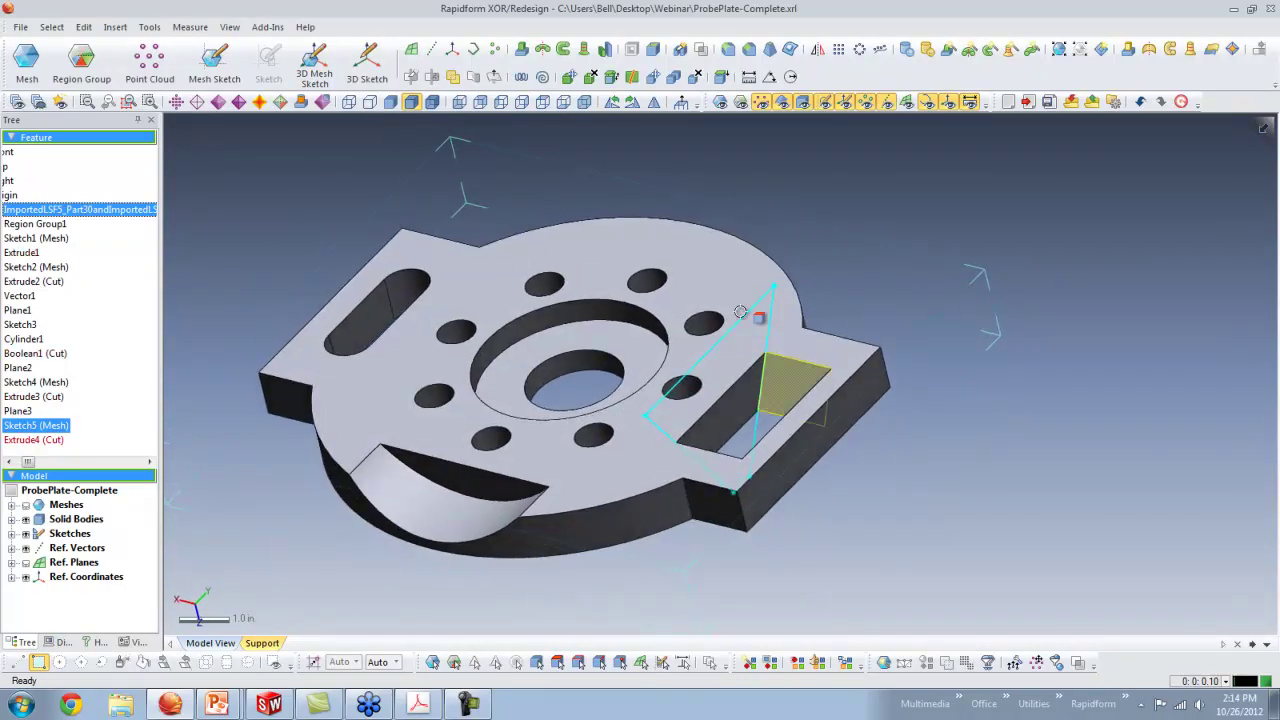
{"action": "left_click", "coordinate": [729, 51]}
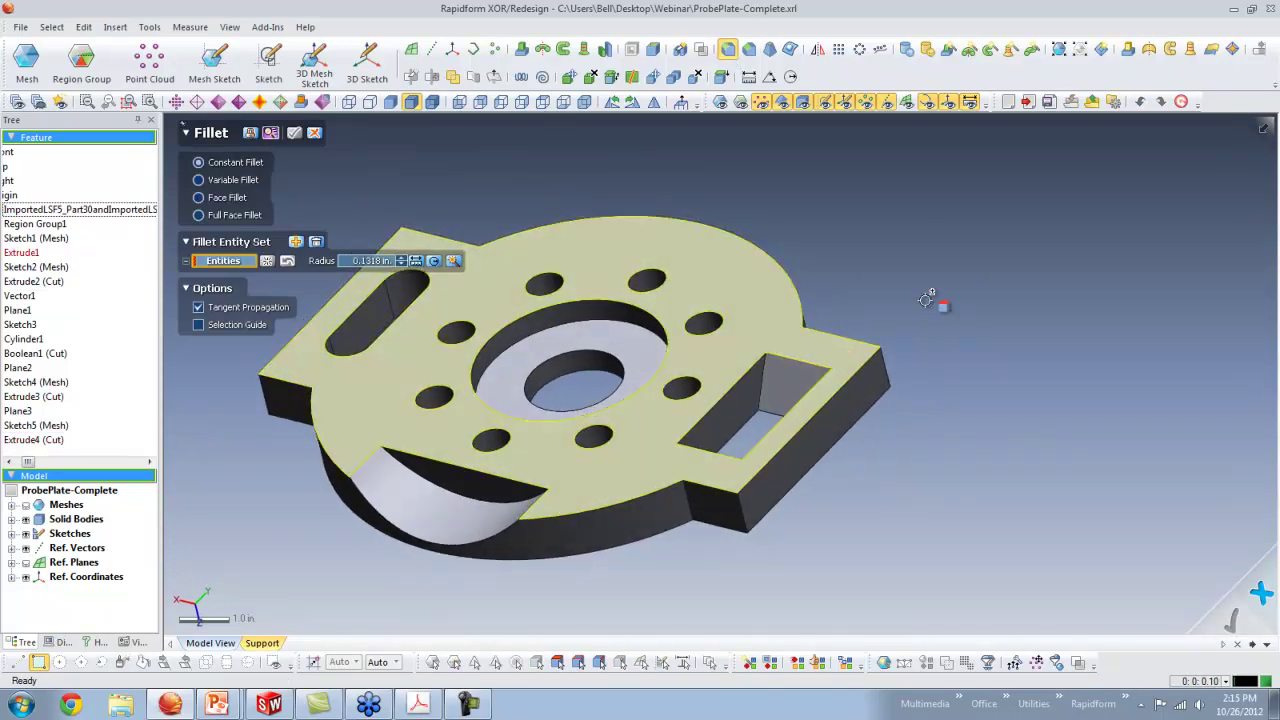
Compare the scan mesh with the solid to study the pocket's corner edges.
{"action": "left_click", "coordinate": [720, 102]}
{"action": "left_click", "coordinate": [803, 102]}
{"action": "right_click_drag", "start_coordinate": [790, 380], "coordinate": [765, 440]}
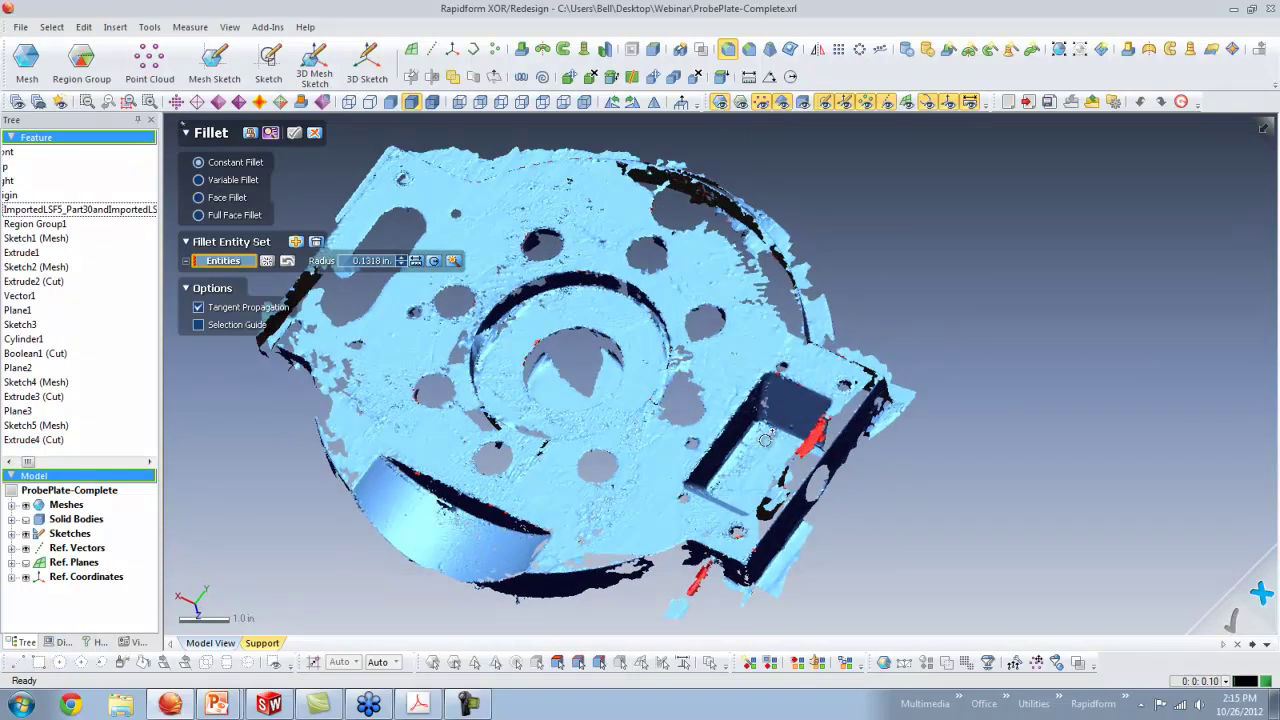
{"action": "right_click_drag", "start_coordinate": [768, 392], "coordinate": [766, 392]}
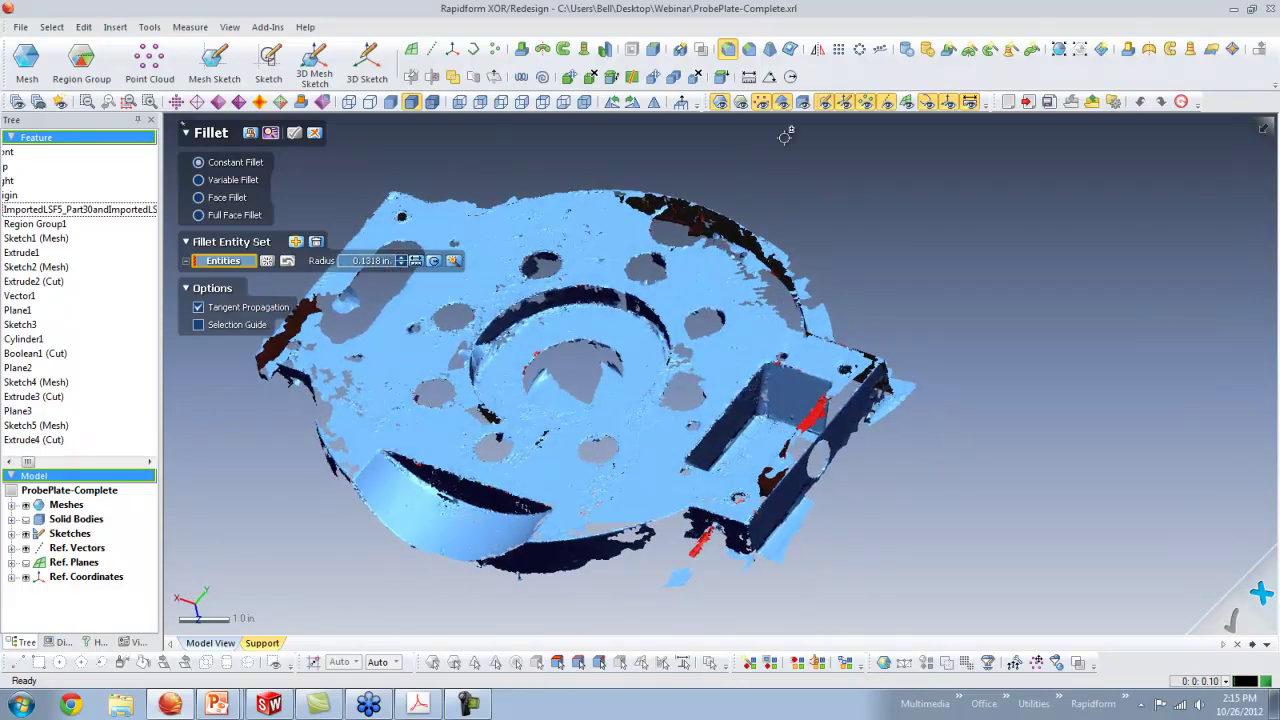
{"action": "left_click", "coordinate": [803, 104]}
{"action": "left_click", "coordinate": [721, 103]}
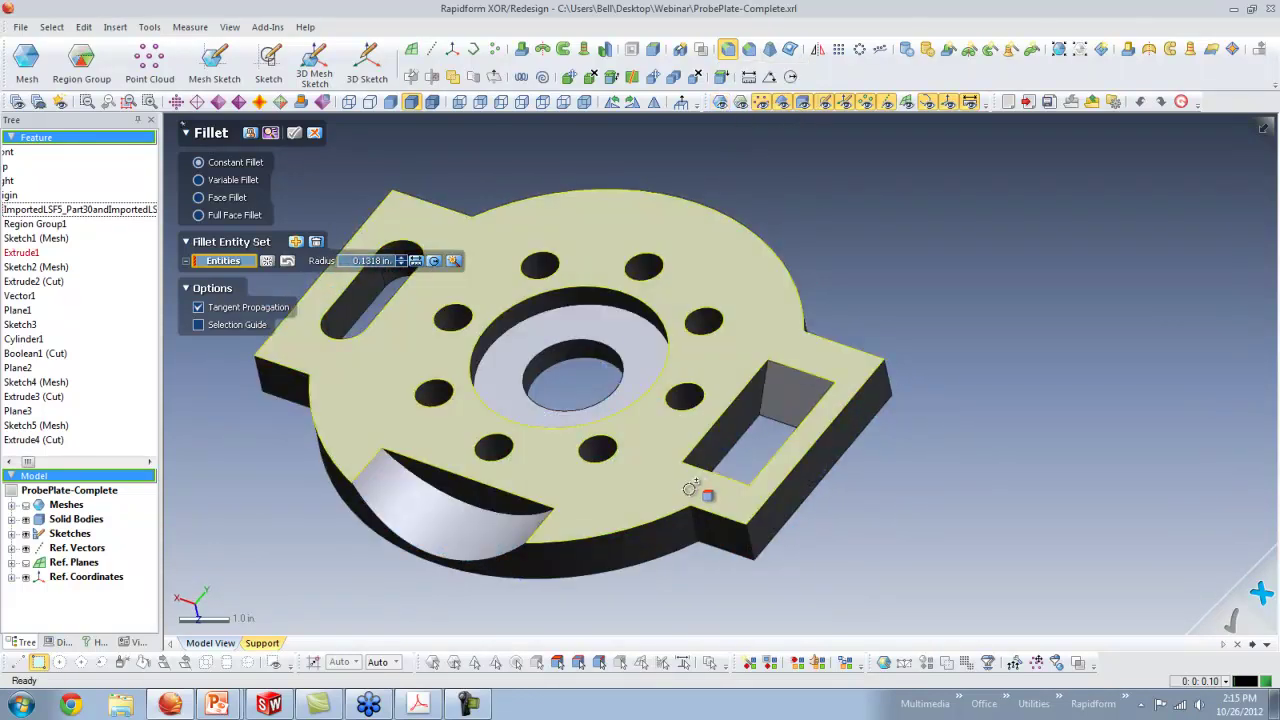
Fillet the pocket's four corner edges at the scan-fitted 0.1331 in radius.
{"action": "left_click", "coordinate": [762, 382]}
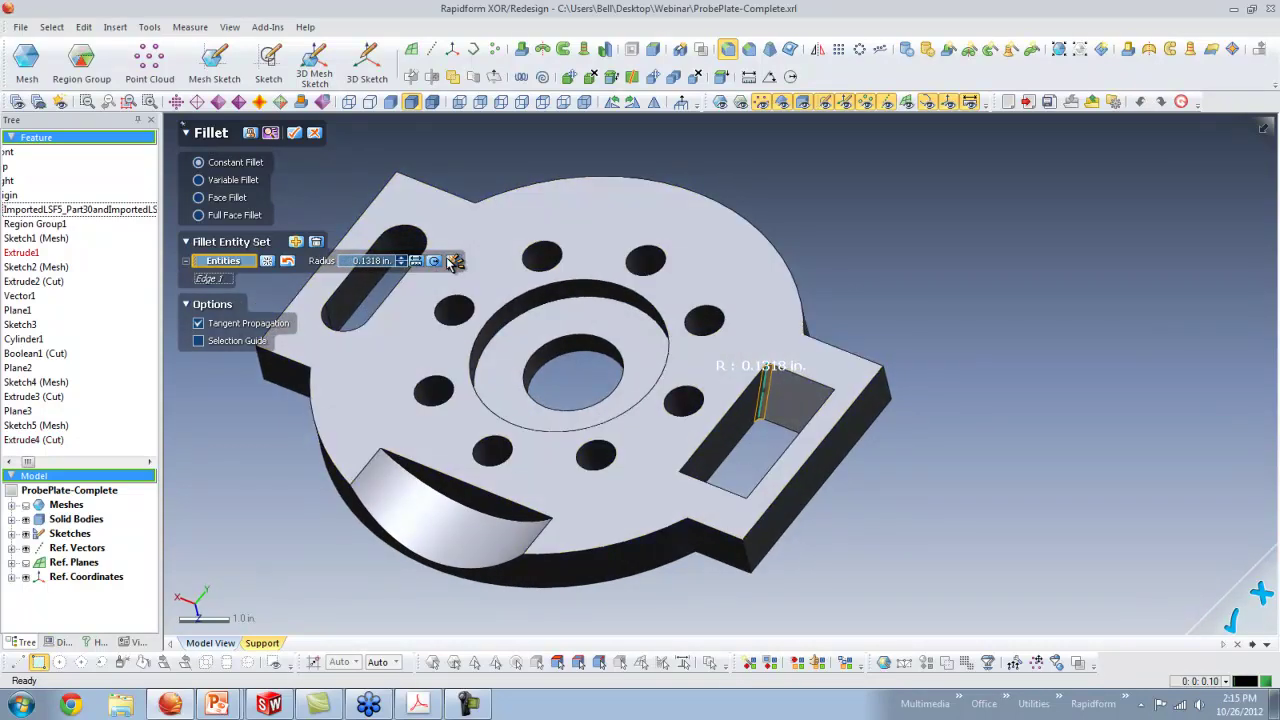
{"action": "left_click", "coordinate": [453, 261]}
{"action": "right_click_drag", "start_coordinate": [758, 378], "coordinate": [742, 431]}
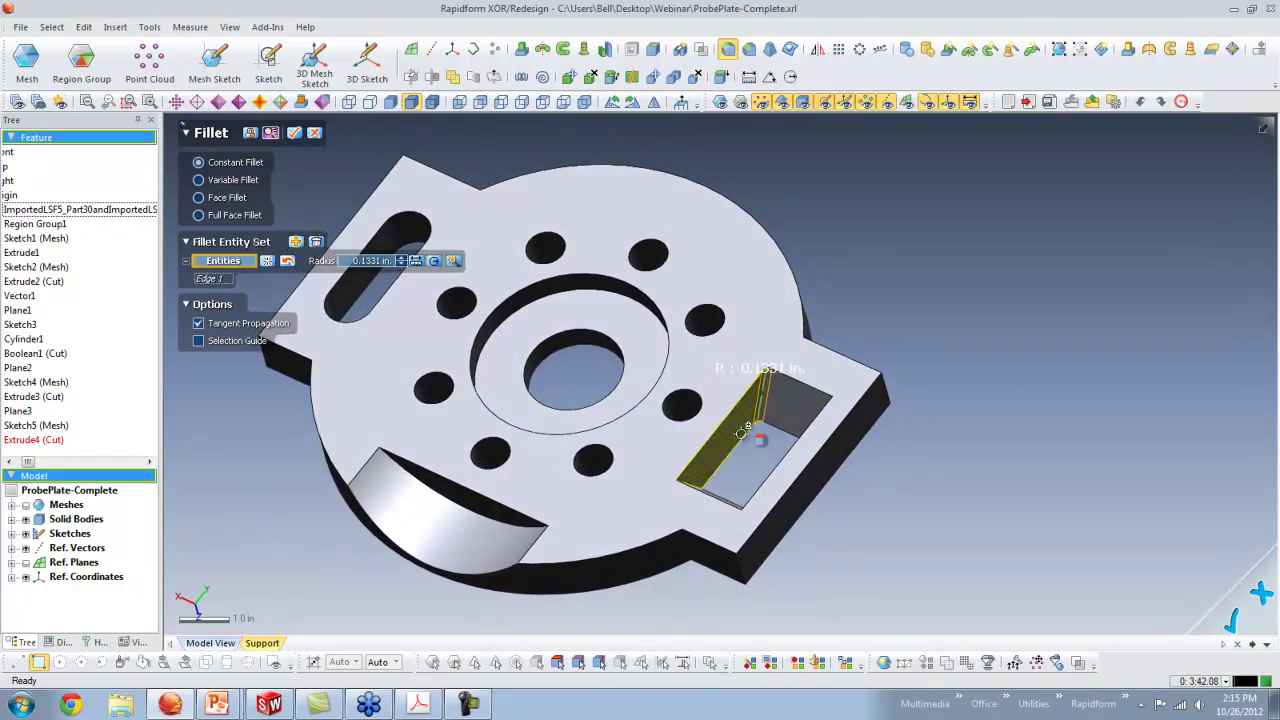
{"action": "right_click_drag", "start_coordinate": [891, 490], "coordinate": [1045, 446]}
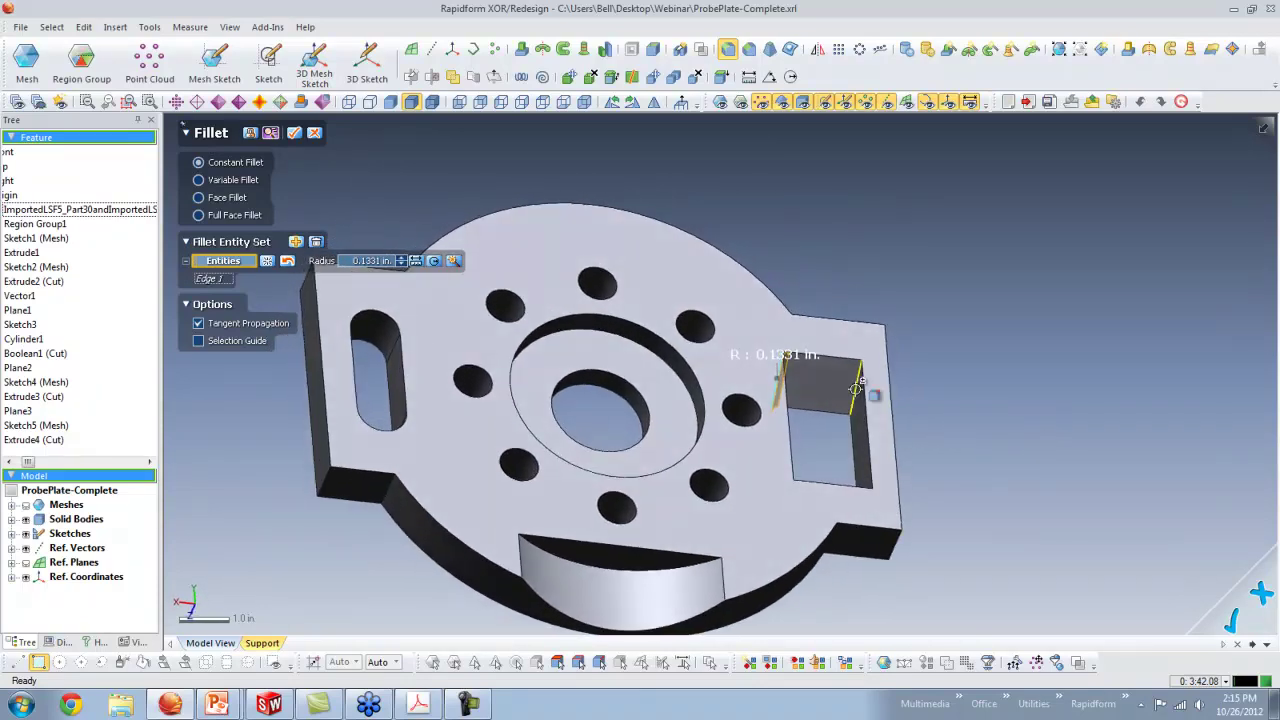
{"action": "left_click", "coordinate": [857, 389]}
{"action": "right_click_drag", "start_coordinate": [857, 389], "coordinate": [663, 502]}
{"action": "left_click", "coordinate": [850, 500]}
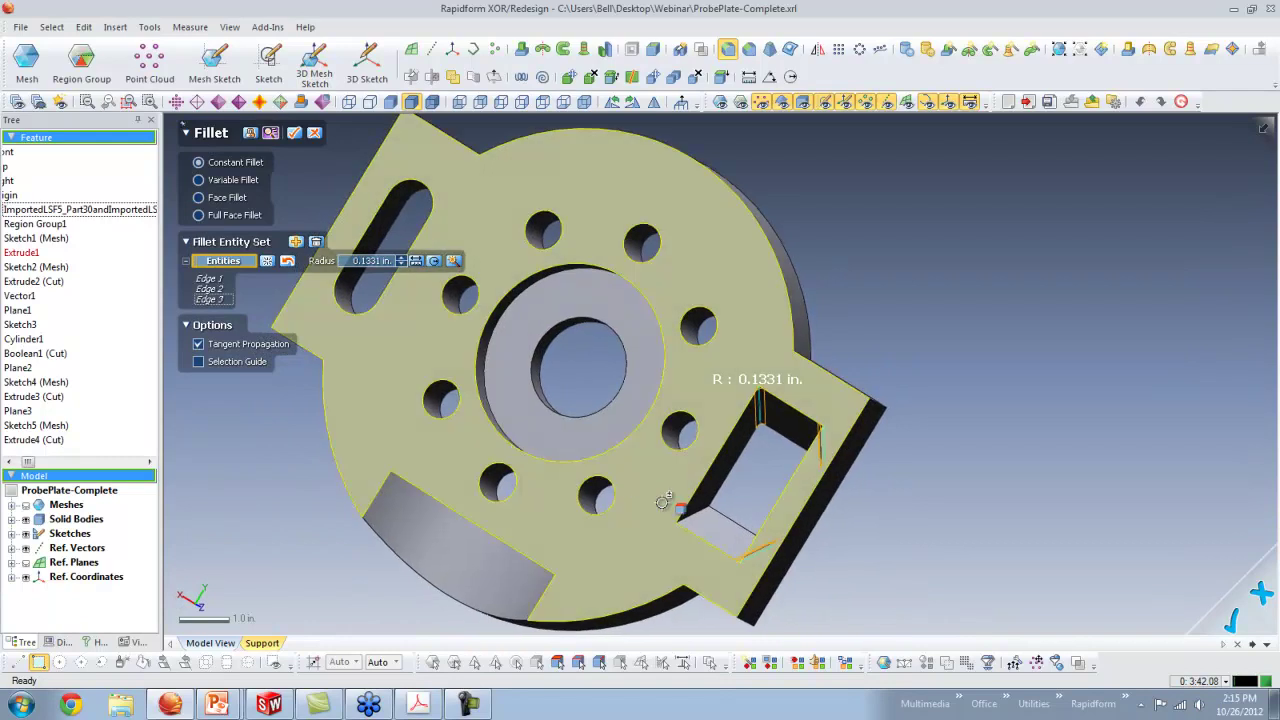
{"action": "left_click", "coordinate": [679, 512]}
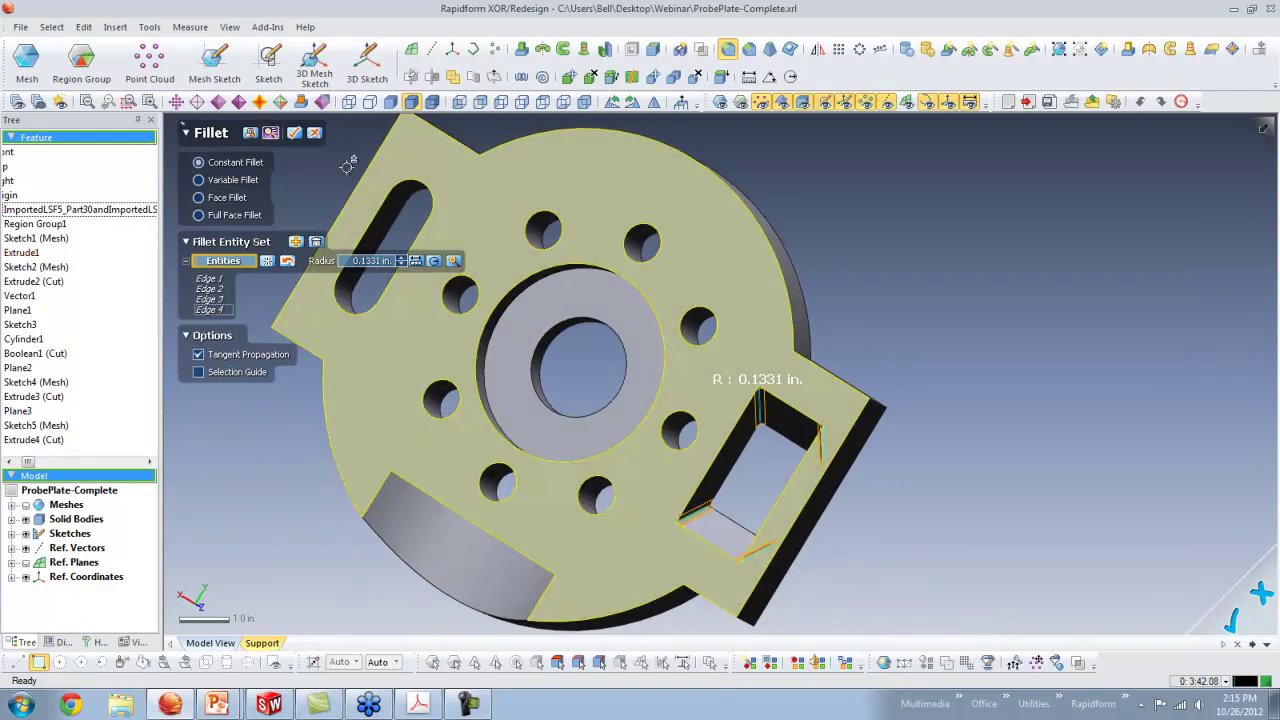
{"action": "left_click", "coordinate": [294, 132]}
{"action": "right_click_drag", "start_coordinate": [666, 528], "coordinate": [590, 441]}
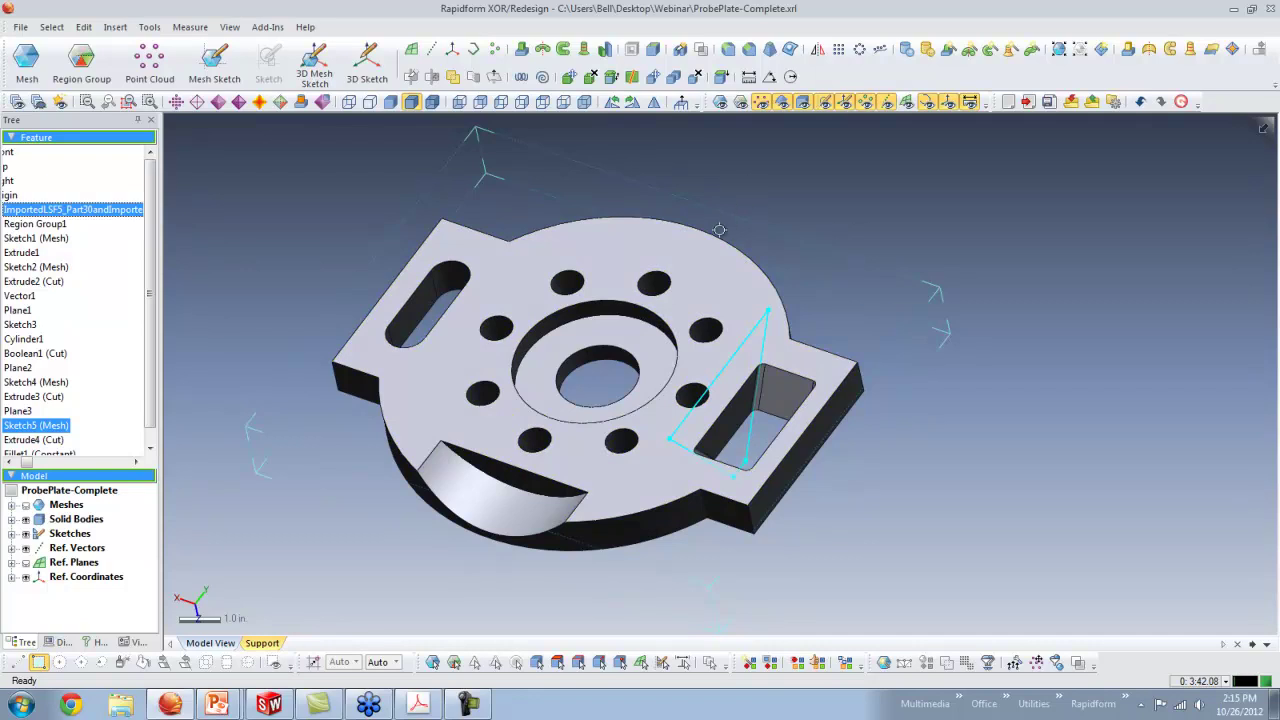
Orbit the filleted plate to inspect the rounded pocket corners.
{"action": "right_click_drag", "start_coordinate": [719, 230], "coordinate": [745, 215]}
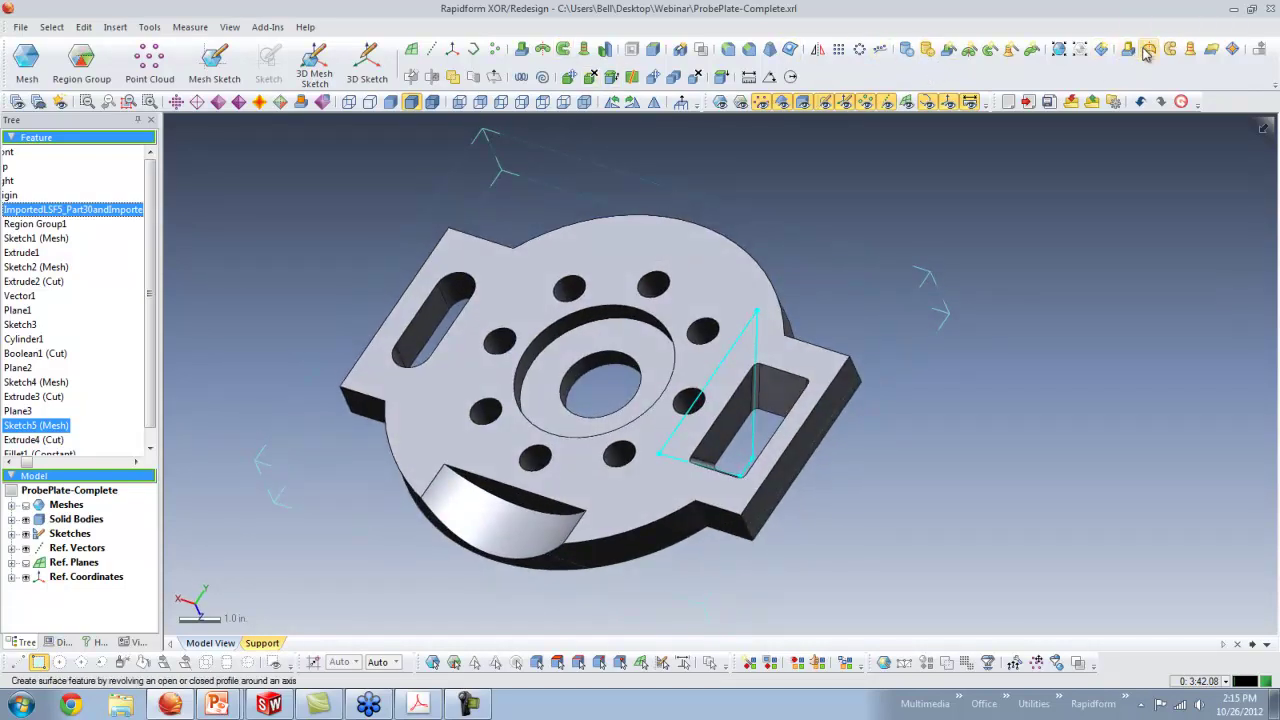
{"action": "right_click_drag", "start_coordinate": [630, 282], "coordinate": [674, 217]}
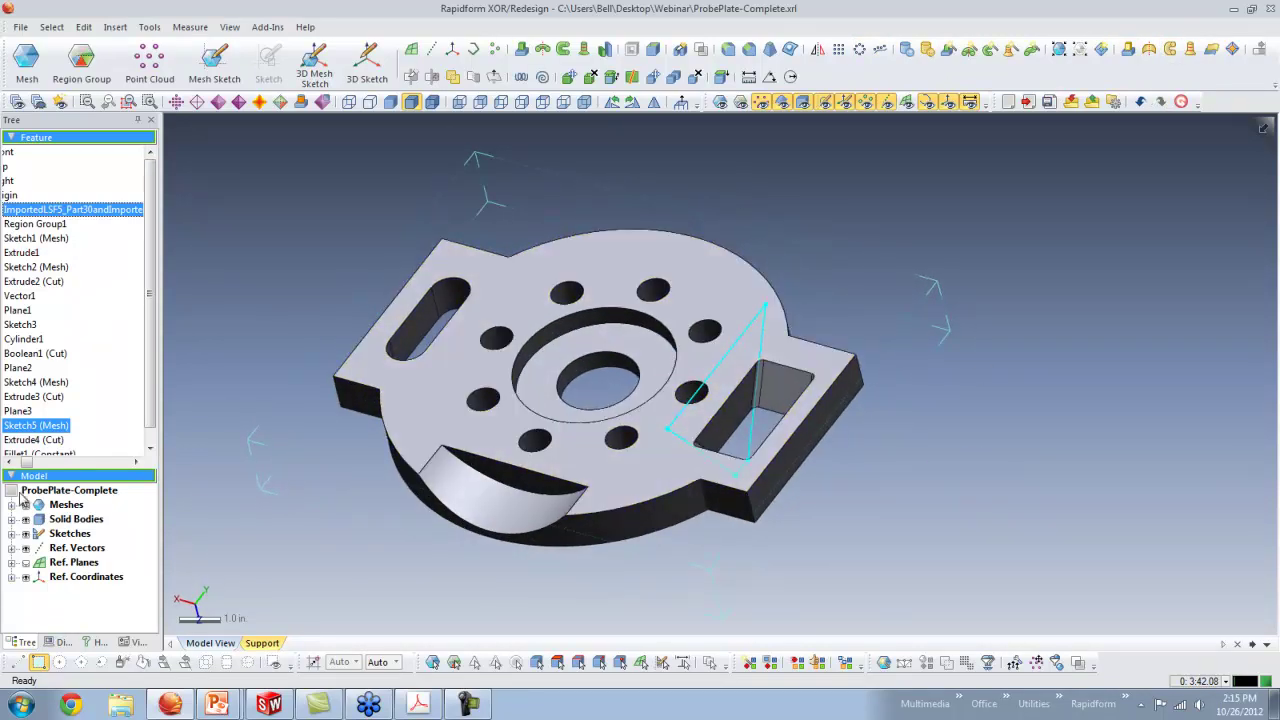
{"action": "left_click_drag", "start_coordinate": [30, 466], "coordinate": [18, 466]}
Start exporting the Fillet1 body, browse the Save as type formats, then cancel the export.
{"action": "left_click", "coordinate": [20, 26]}
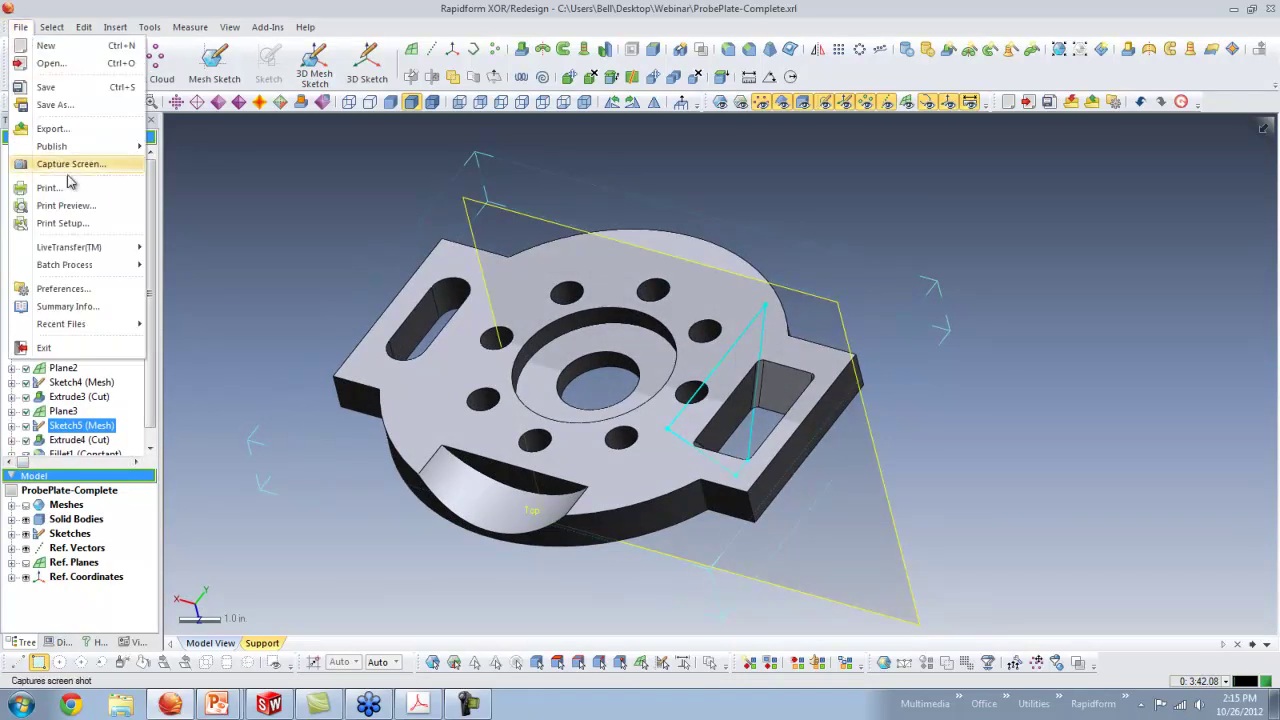
{"action": "left_click", "coordinate": [68, 131]}
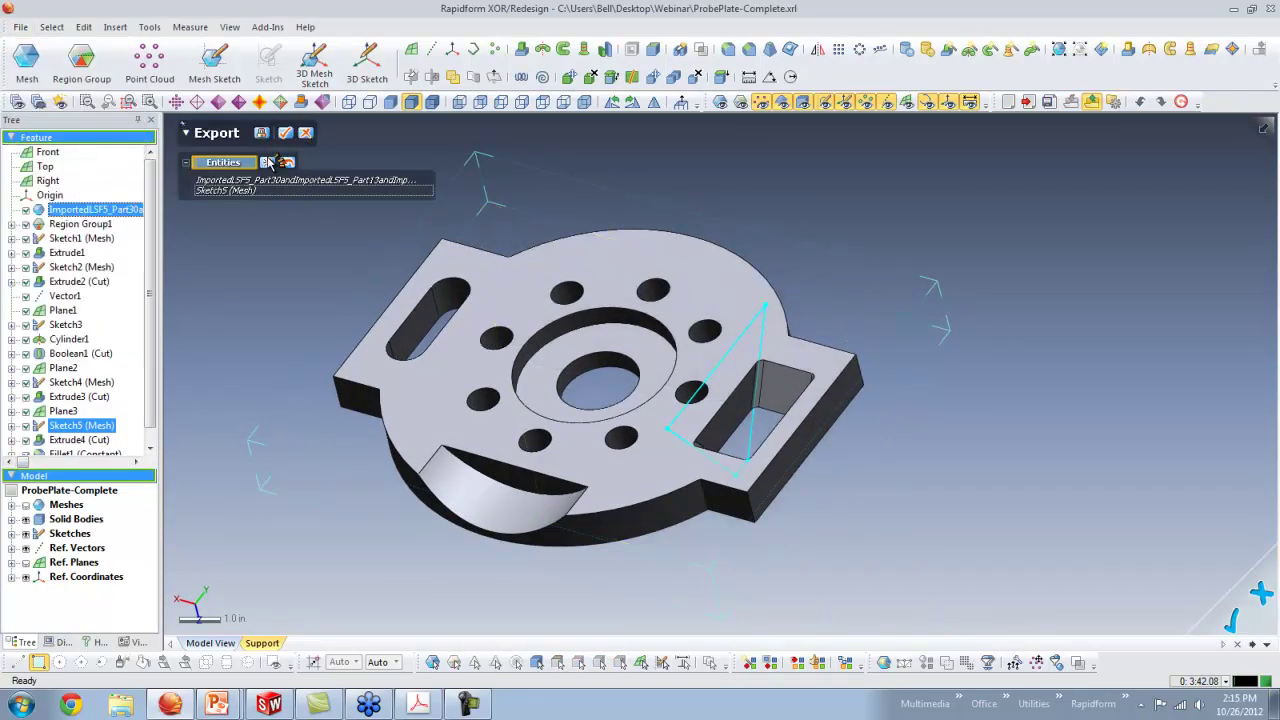
{"action": "left_click", "coordinate": [268, 163]}
{"action": "left_click", "coordinate": [600, 278]}
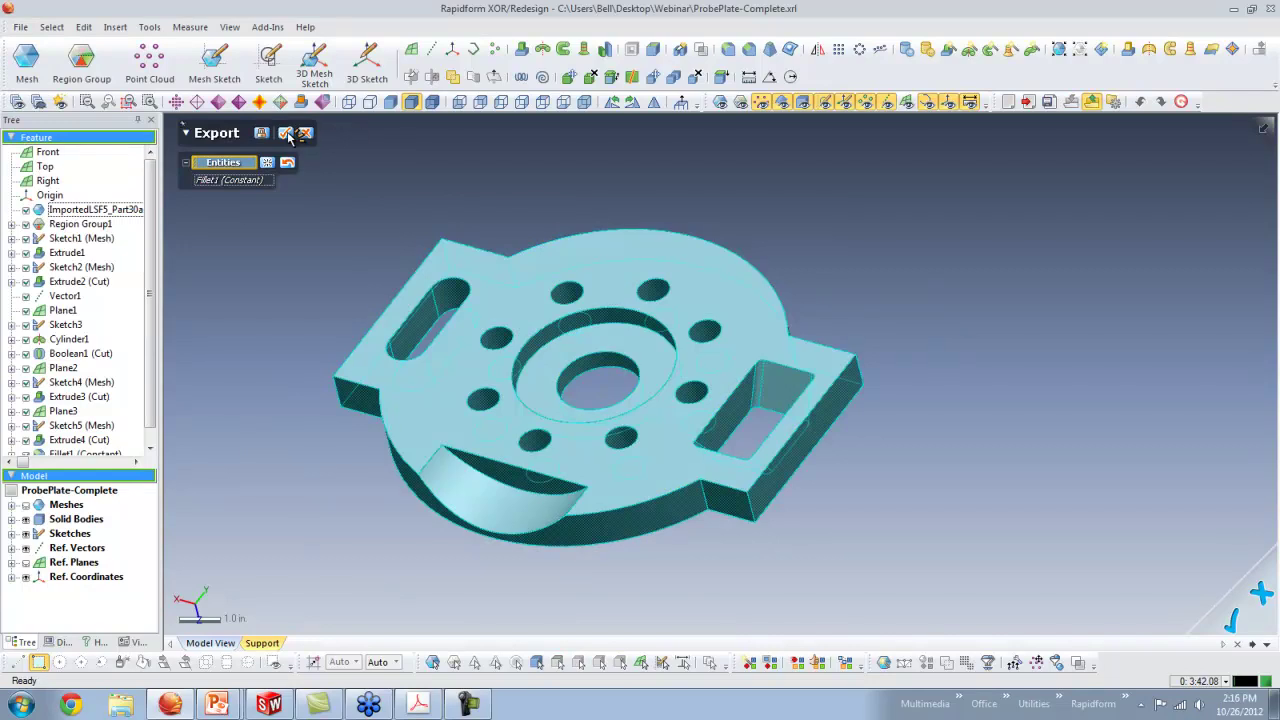
{"action": "left_click", "coordinate": [288, 135]}
{"action": "left_click", "coordinate": [712, 372]}
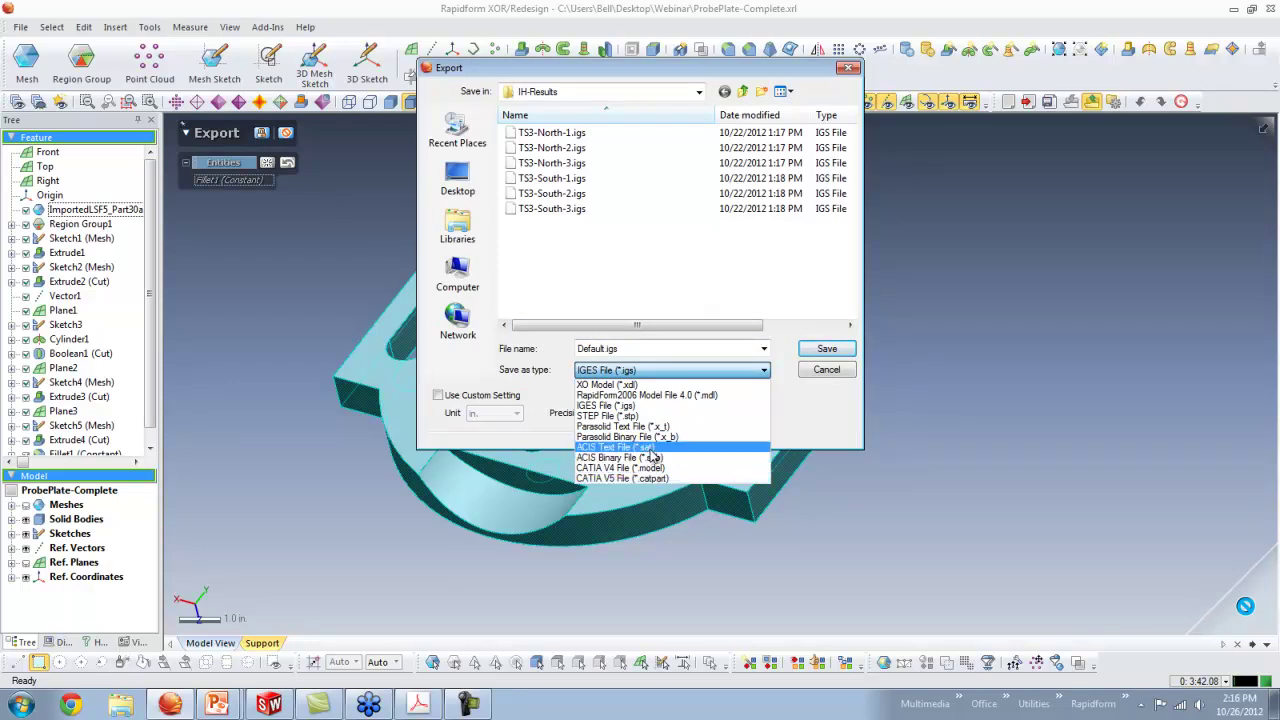
{"action": "left_click", "coordinate": [840, 432]}
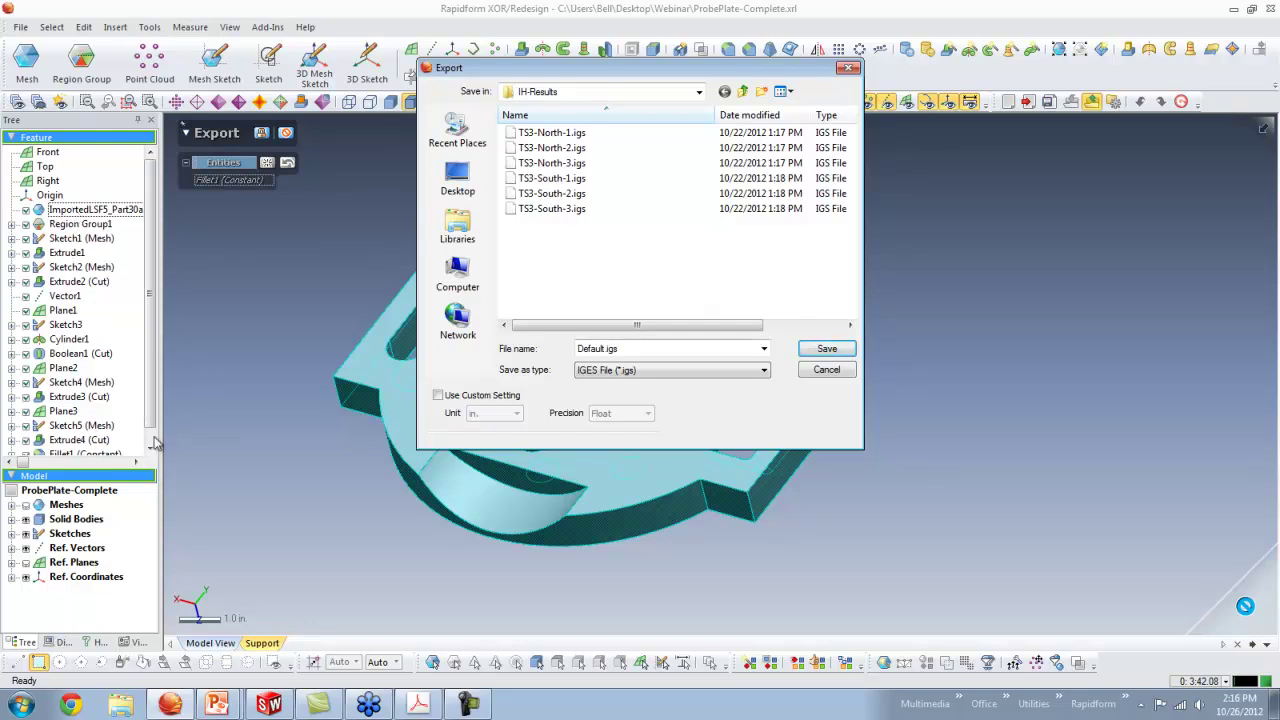
{"action": "left_click", "coordinate": [826, 369]}
{"action": "left_click", "coordinate": [982, 471]}
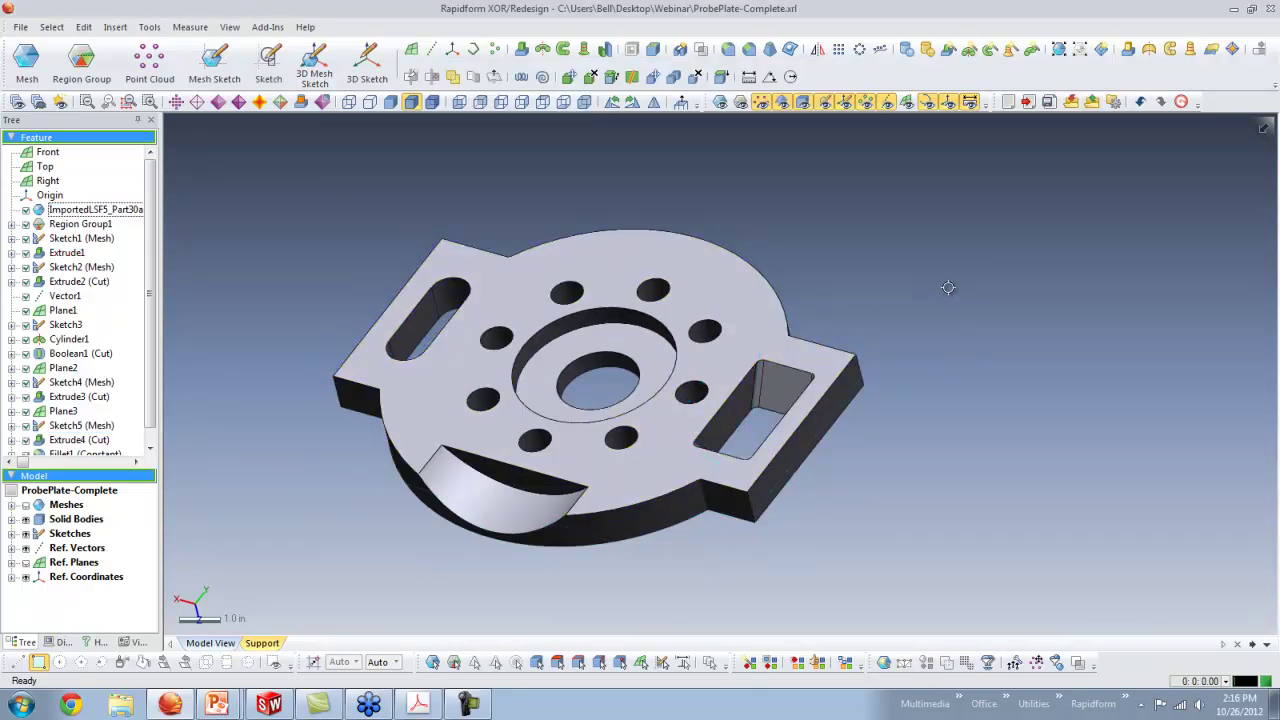
Snap Rapidform to the left half of the screen and bring SolidWorks up beside it.
{"action": "right_click_drag", "start_coordinate": [948, 287], "coordinate": [838, 259]}
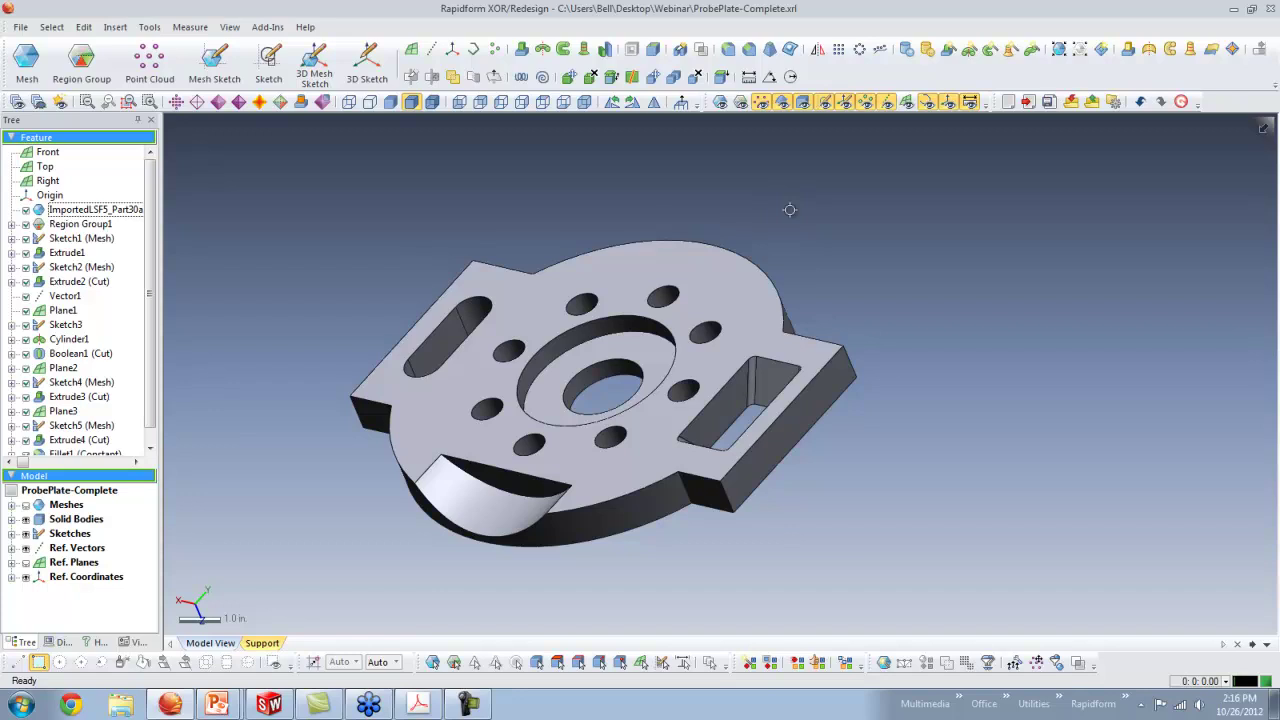
{"action": "key", "text": "super+Left"}
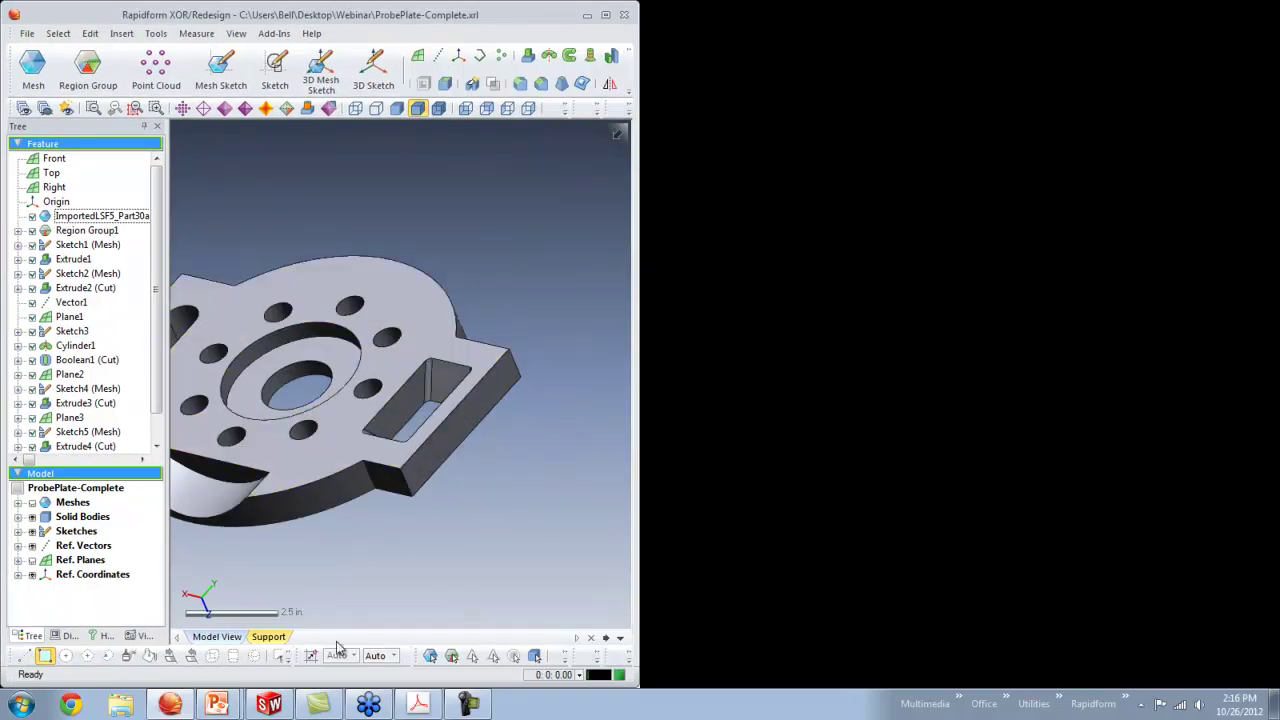
{"action": "left_click", "coordinate": [268, 705]}
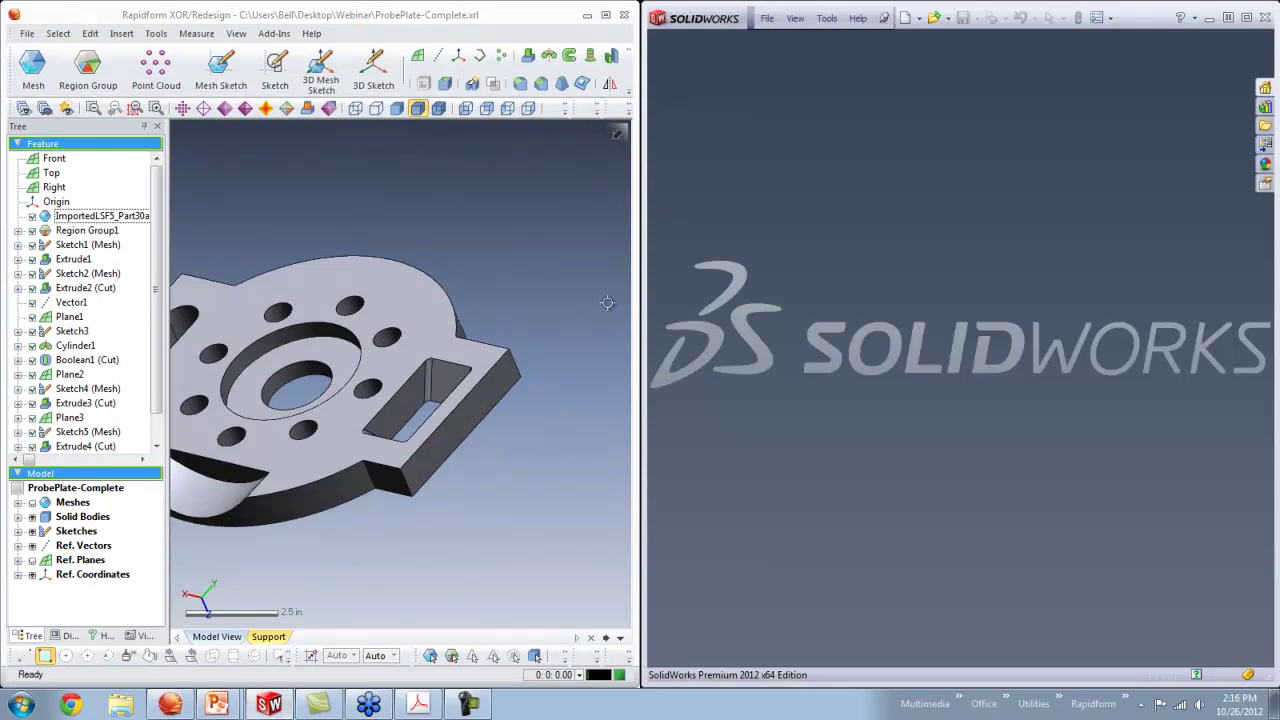
Zoom to fit and LiveTransfer the history to SolidWorks from the first feature with prefix XOR.
{"action": "key", "text": "ctrl+f"}
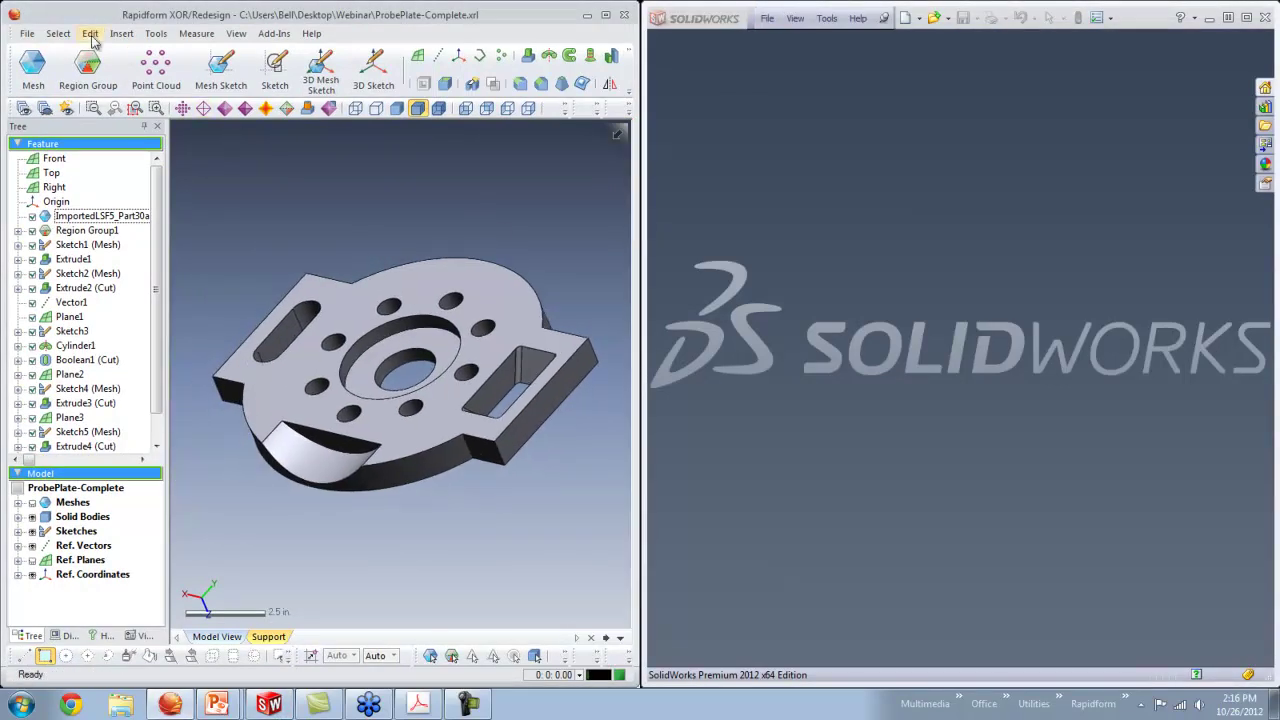
{"action": "left_click", "coordinate": [28, 34]}
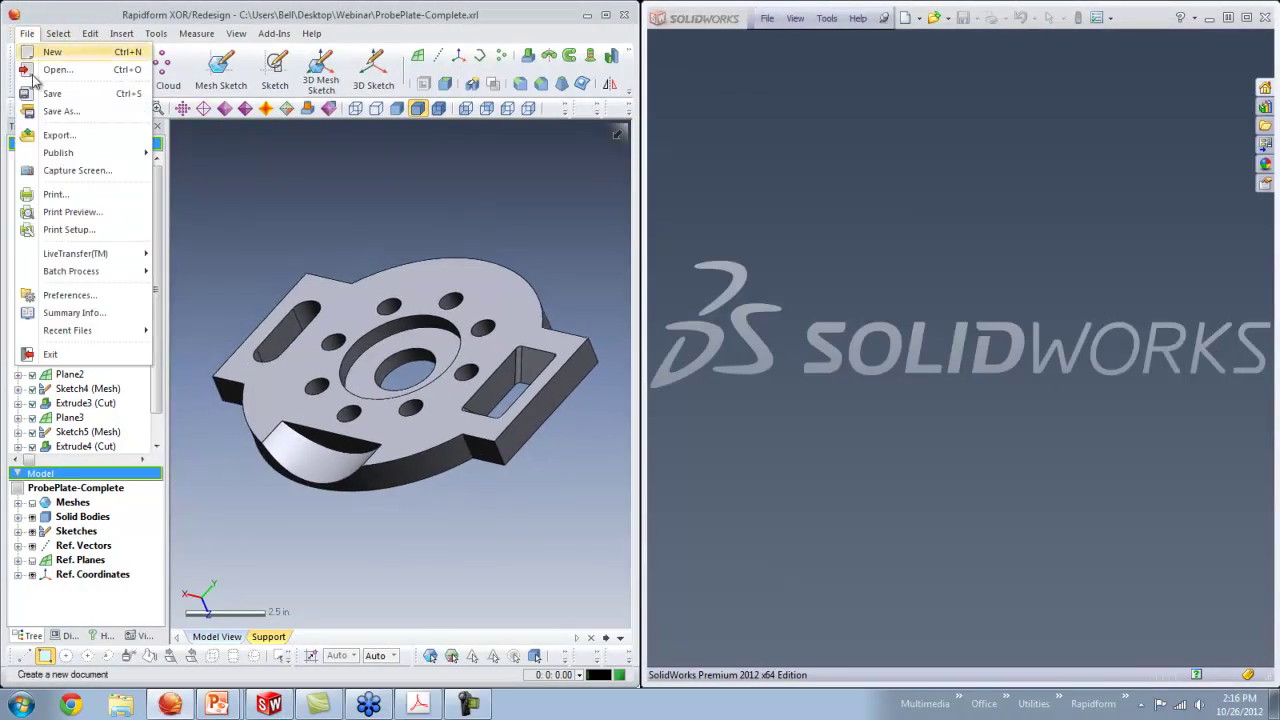
{"action": "mouse_move", "coordinate": [75, 253]}
{"action": "left_click", "coordinate": [200, 252]}
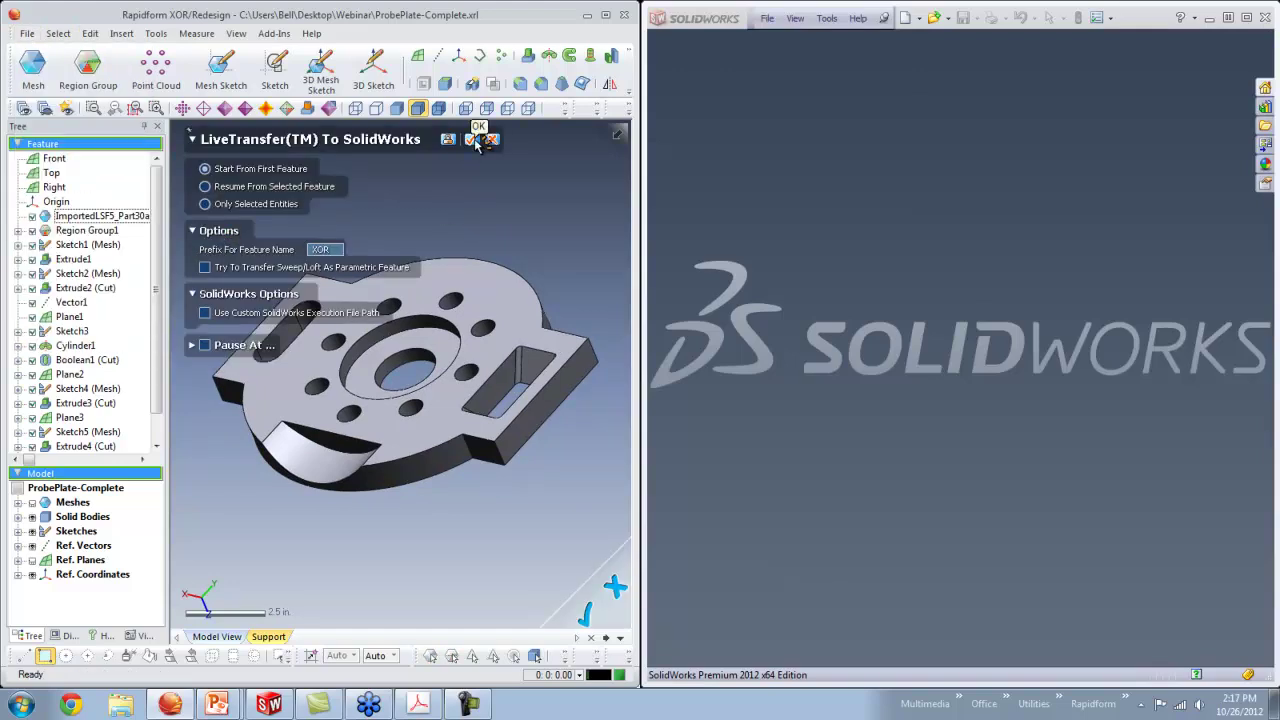
{"action": "left_click", "coordinate": [478, 140]}
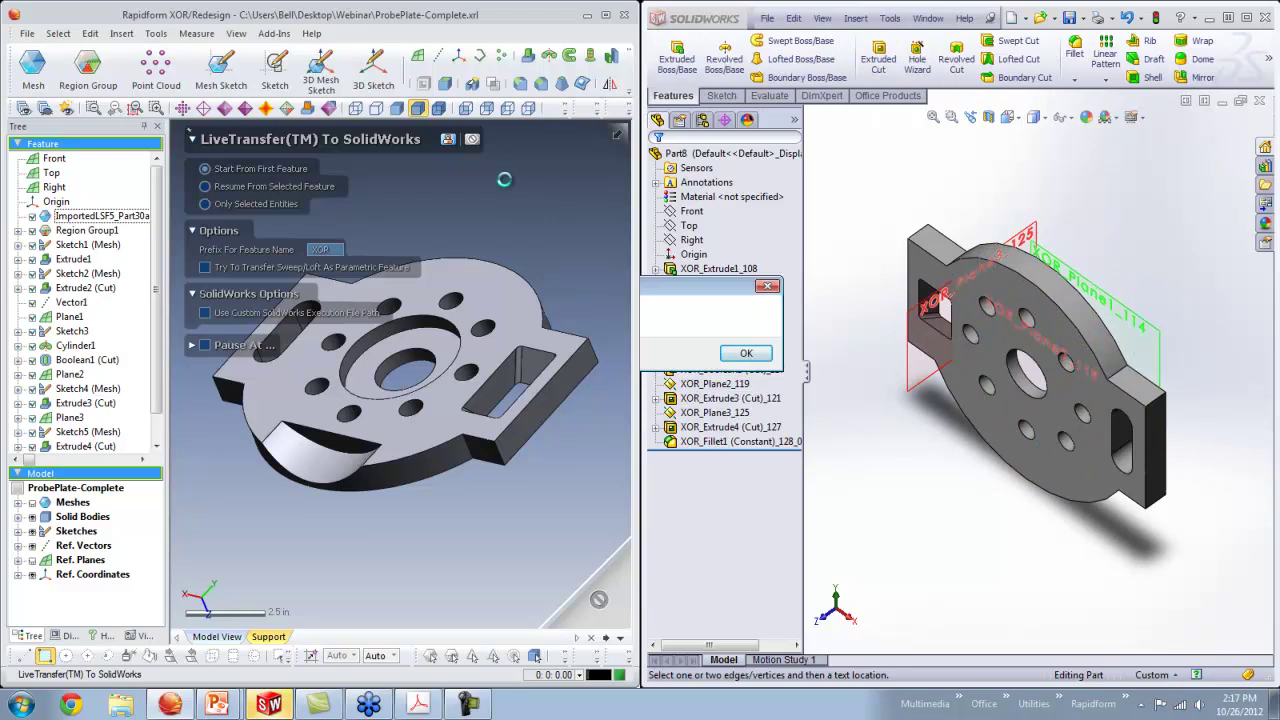
Inspect the transferred Part8 and display XOR_Extrude1_108's mesh sketch.
{"action": "left_click", "coordinate": [745, 355]}
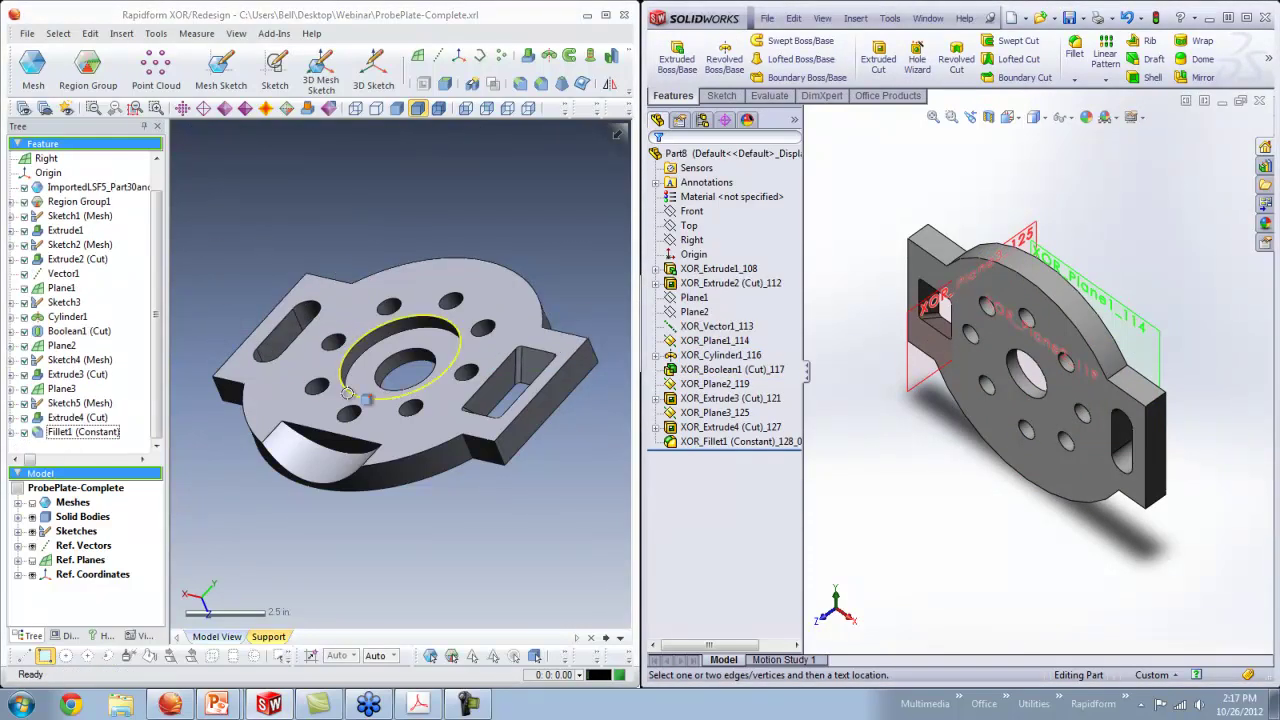
{"action": "scroll", "coordinate": [1150, 255], "scroll_direction": "down", "scroll_amount": 3}
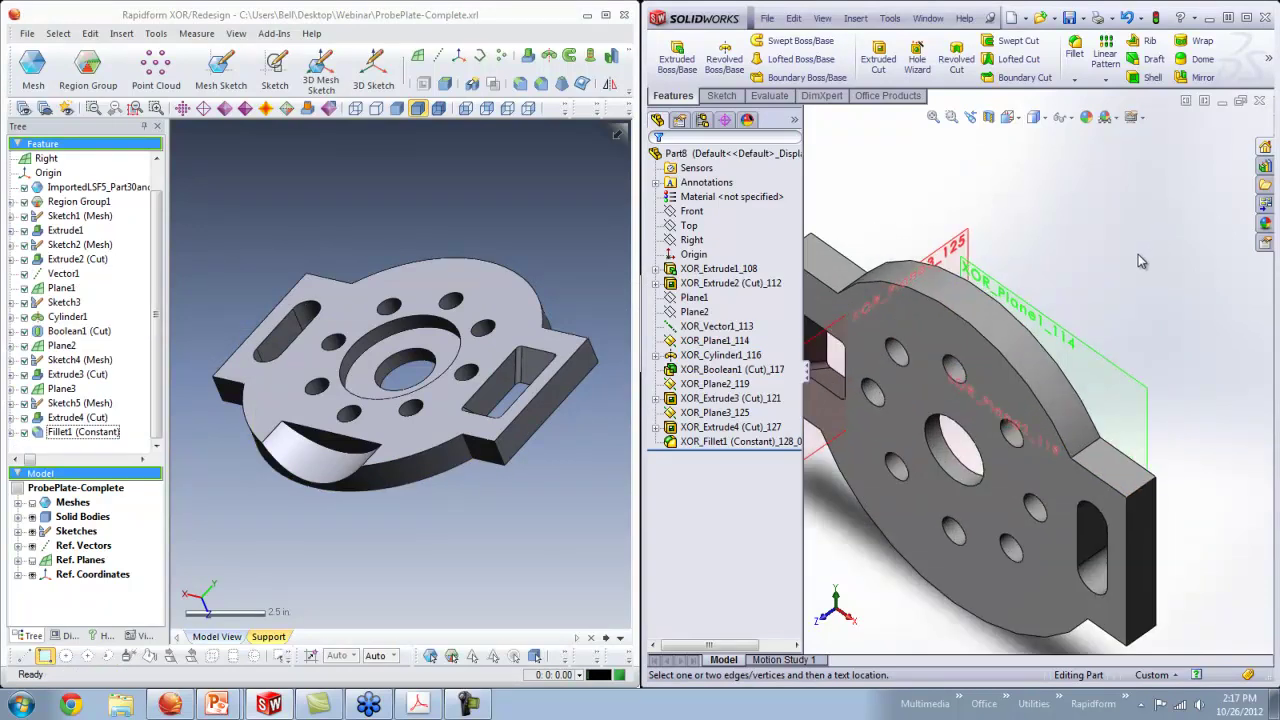
{"action": "middle_click_drag", "start_coordinate": [985, 333], "coordinate": [1148, 465]}
{"action": "left_click", "coordinate": [656, 268]}
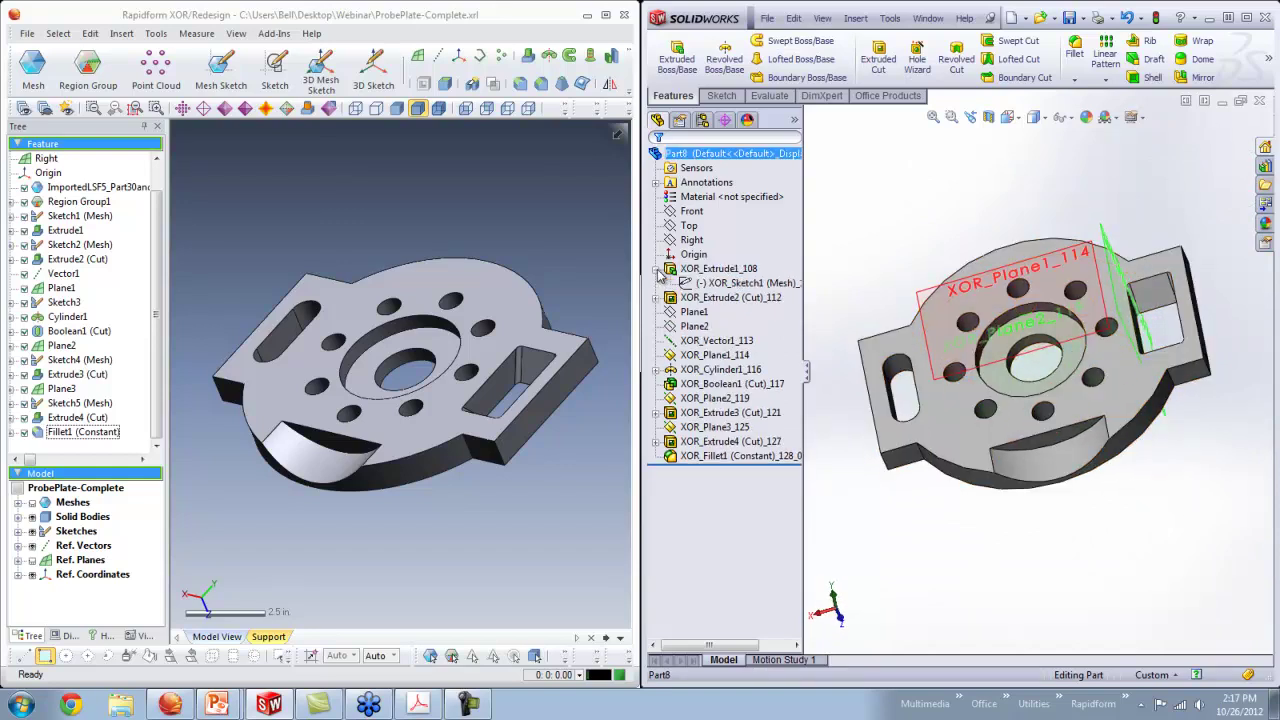
{"action": "left_click", "coordinate": [727, 286]}
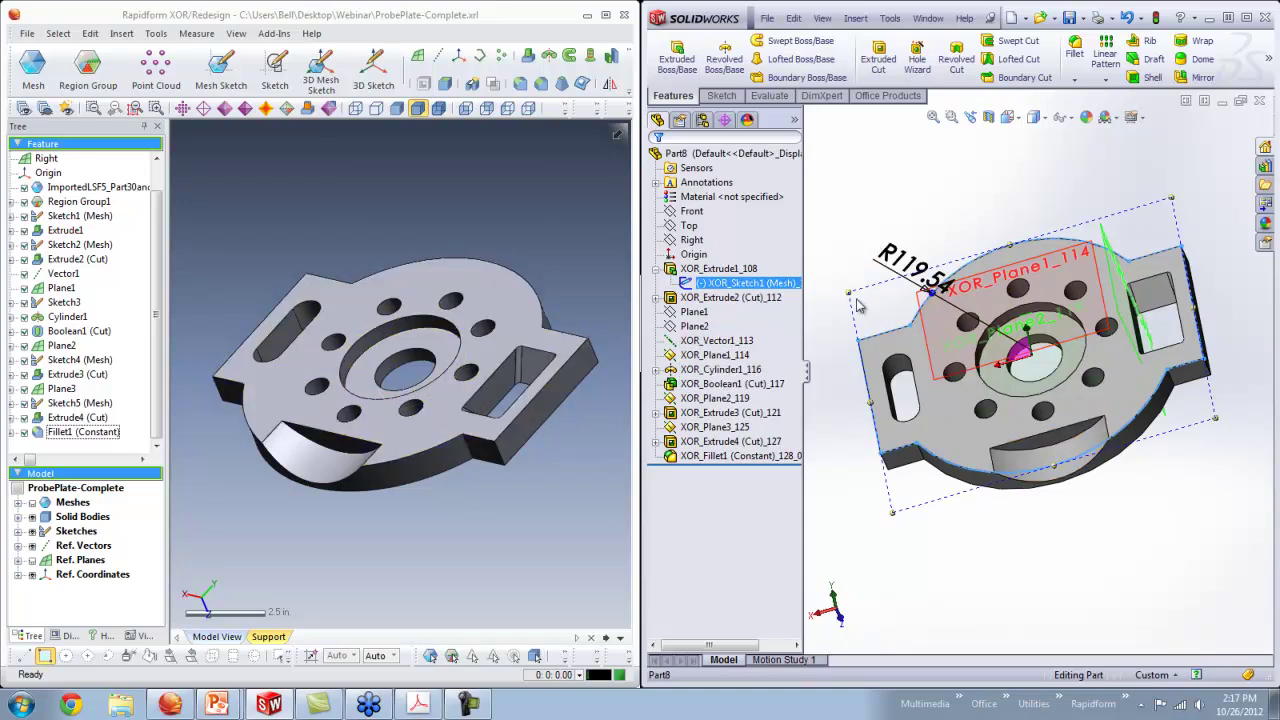
{"action": "left_click", "coordinate": [840, 220]}
Show the sketch behind XOR_Extrude4 (Cut)_127 and examine it around the pocket.
{"action": "middle_click_drag", "start_coordinate": [1005, 516], "coordinate": [1100, 378]}
{"action": "left_click", "coordinate": [1102, 378]}
{"action": "left_click", "coordinate": [1085, 392]}
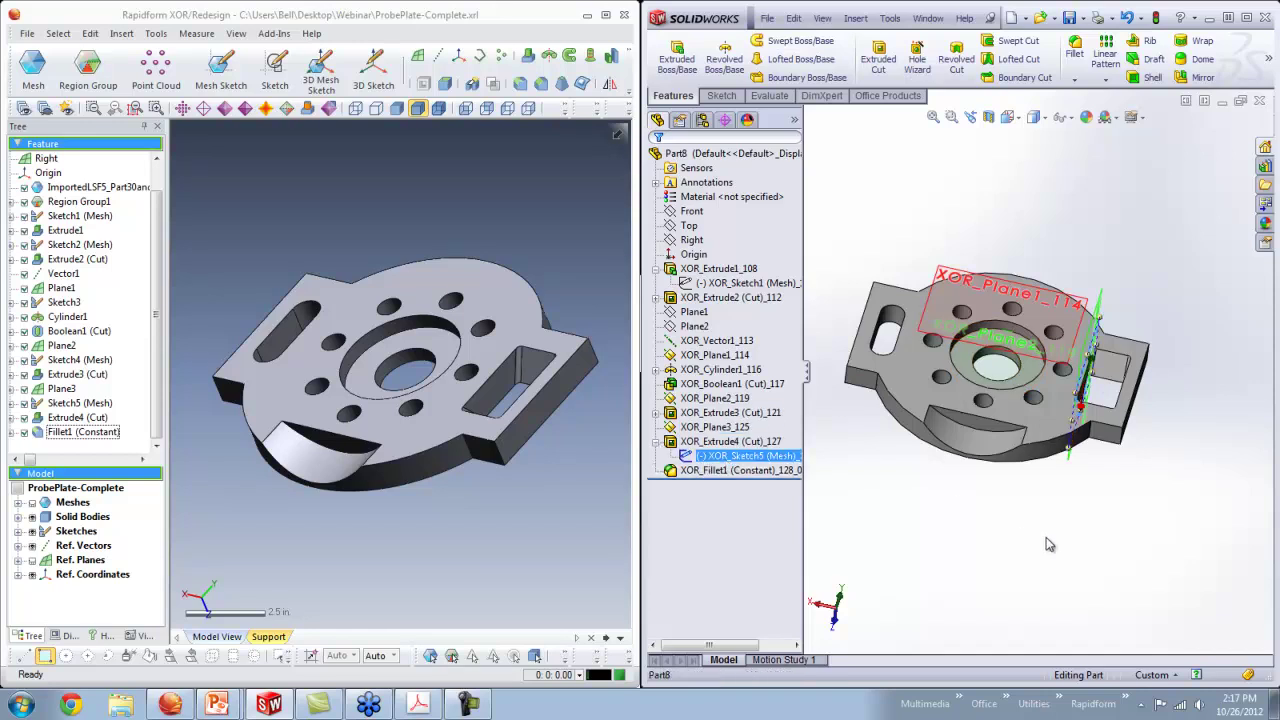
{"action": "scroll", "coordinate": [1035, 543], "scroll_direction": "up", "scroll_amount": 1}
{"action": "mouse_move", "coordinate": [1010, 496]}
{"action": "middle_mouse_down"}
{"action": "mouse_move", "coordinate": [826, 448]}
{"action": "mouse_move", "coordinate": [1035, 393]}
{"action": "middle_mouse_up"}
{"action": "scroll", "coordinate": [1035, 392], "scroll_direction": "down", "scroll_amount": 2}
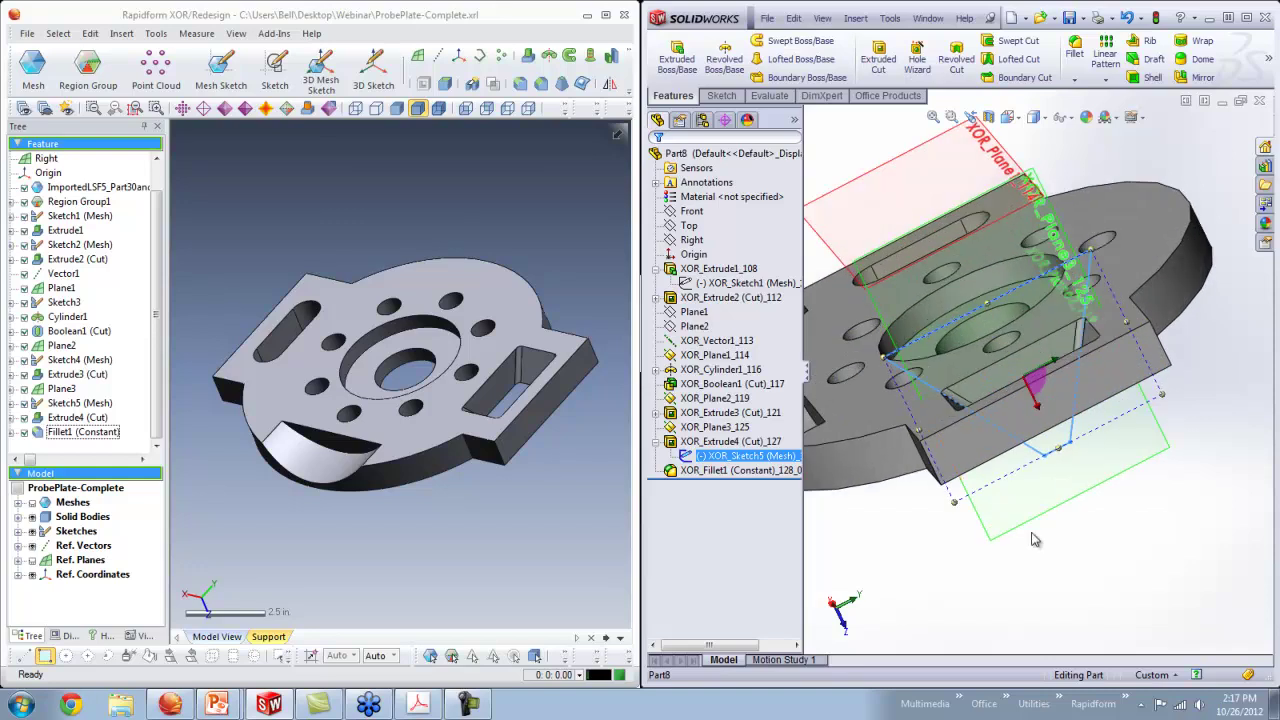
{"action": "scroll", "coordinate": [1012, 538], "scroll_direction": "down", "scroll_amount": 1}
{"action": "scroll", "coordinate": [1018, 533], "scroll_direction": "up", "scroll_amount": 3}
{"action": "mouse_move", "coordinate": [958, 497]}
{"action": "middle_mouse_down"}
{"action": "mouse_move", "coordinate": [1046, 486]}
{"action": "mouse_move", "coordinate": [1036, 492]}
{"action": "middle_mouse_up"}
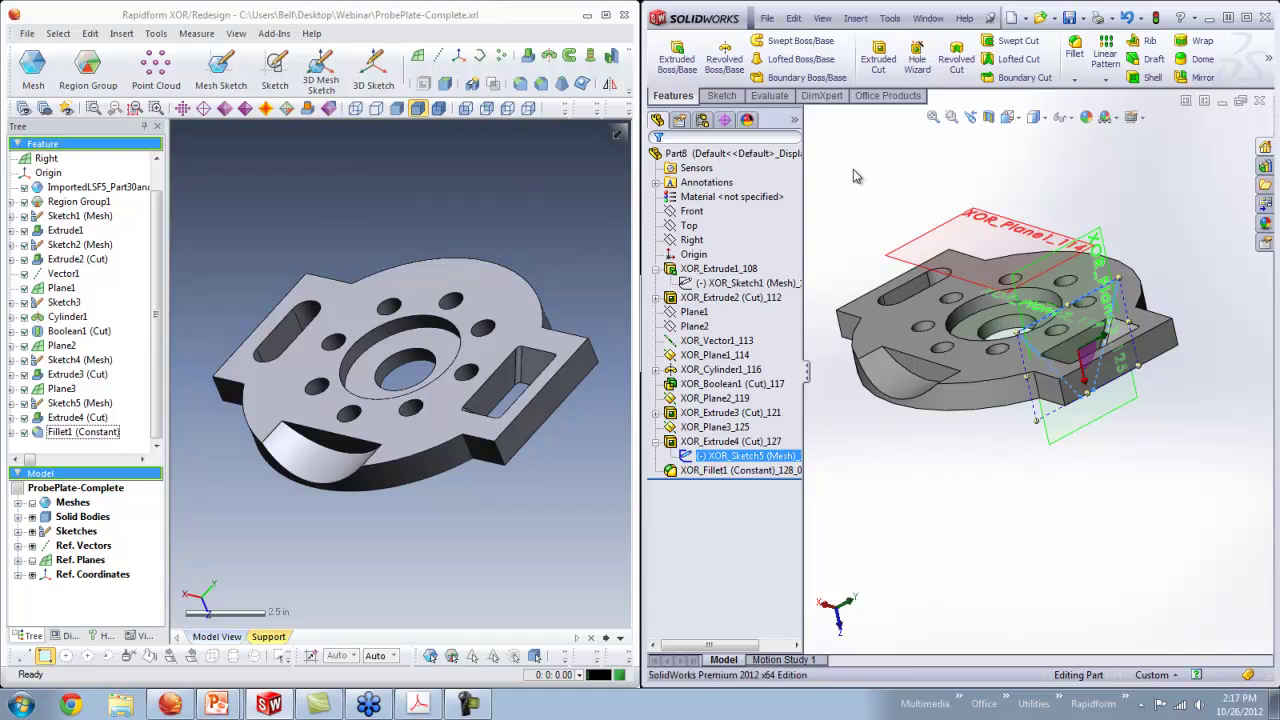
{"action": "left_click", "coordinate": [768, 19]}
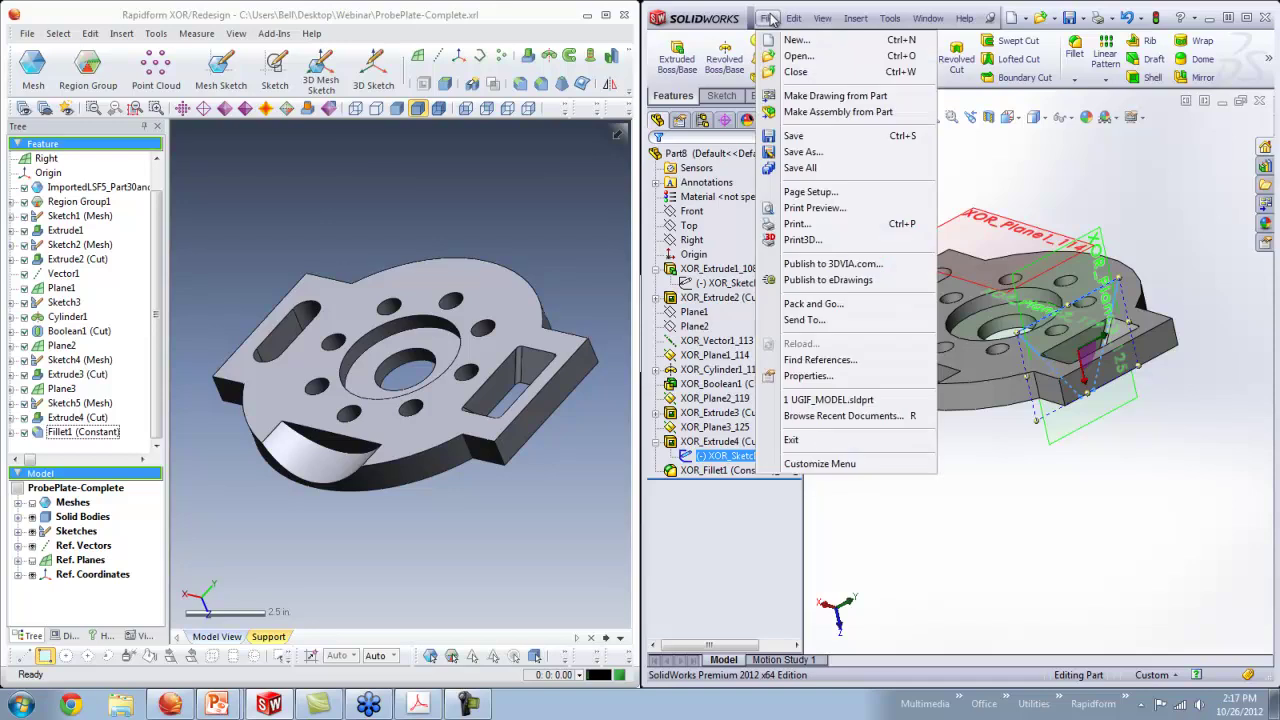
Close Part8 in SolidWorks unsaved, then open DemoBlock-Complete.xrl in Rapidform, discarding plate changes.
{"action": "left_click", "coordinate": [797, 72]}
{"action": "left_click", "coordinate": [678, 375]}
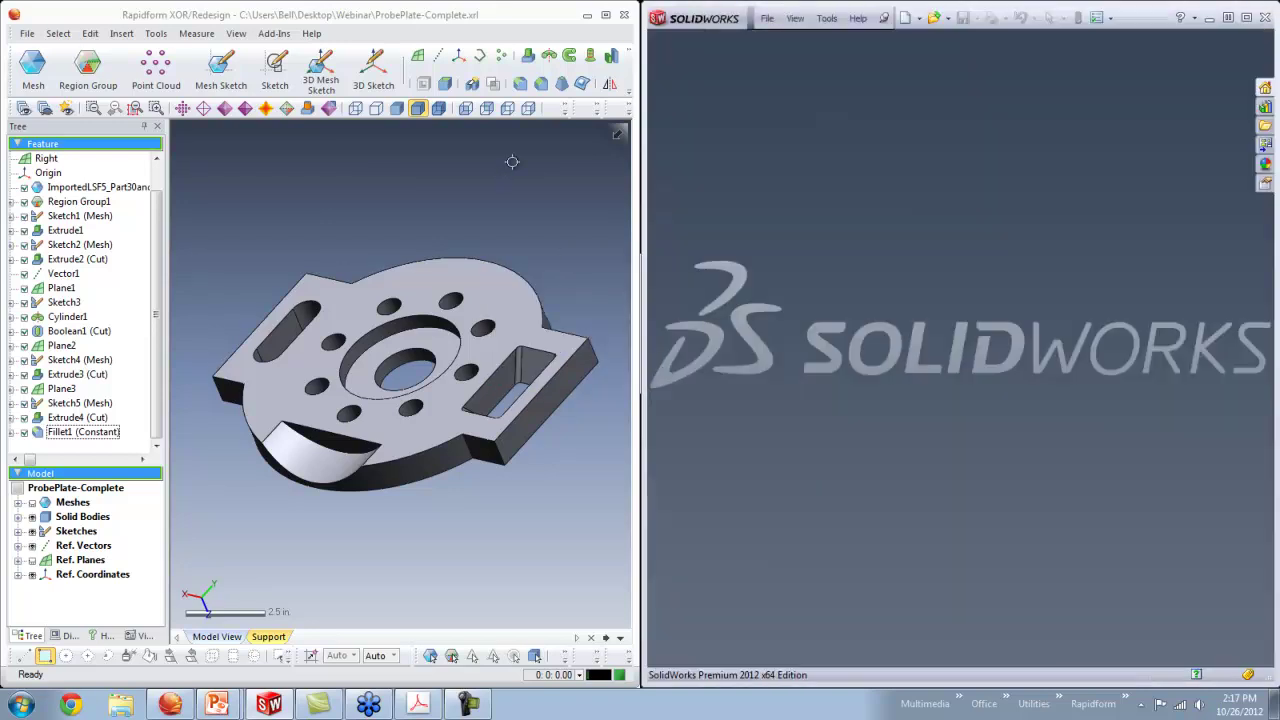
{"action": "left_click", "coordinate": [609, 17]}
{"action": "left_click", "coordinate": [20, 27]}
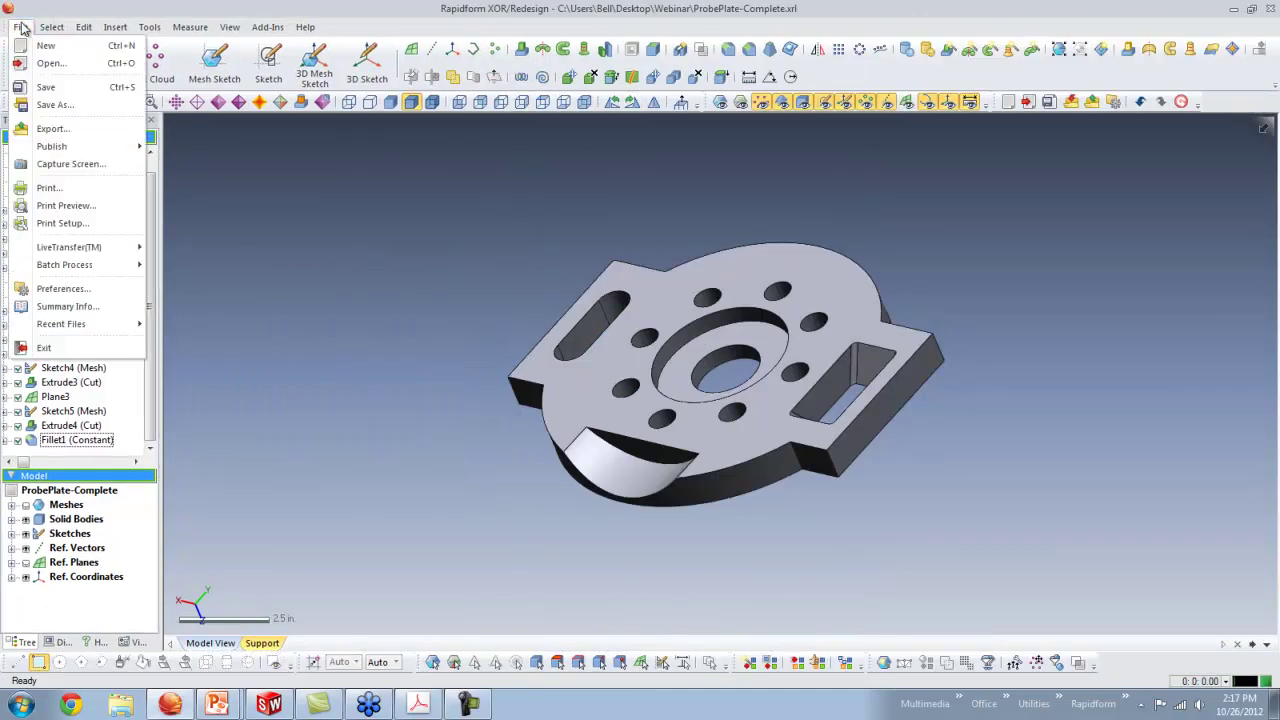
{"action": "left_click", "coordinate": [50, 65]}
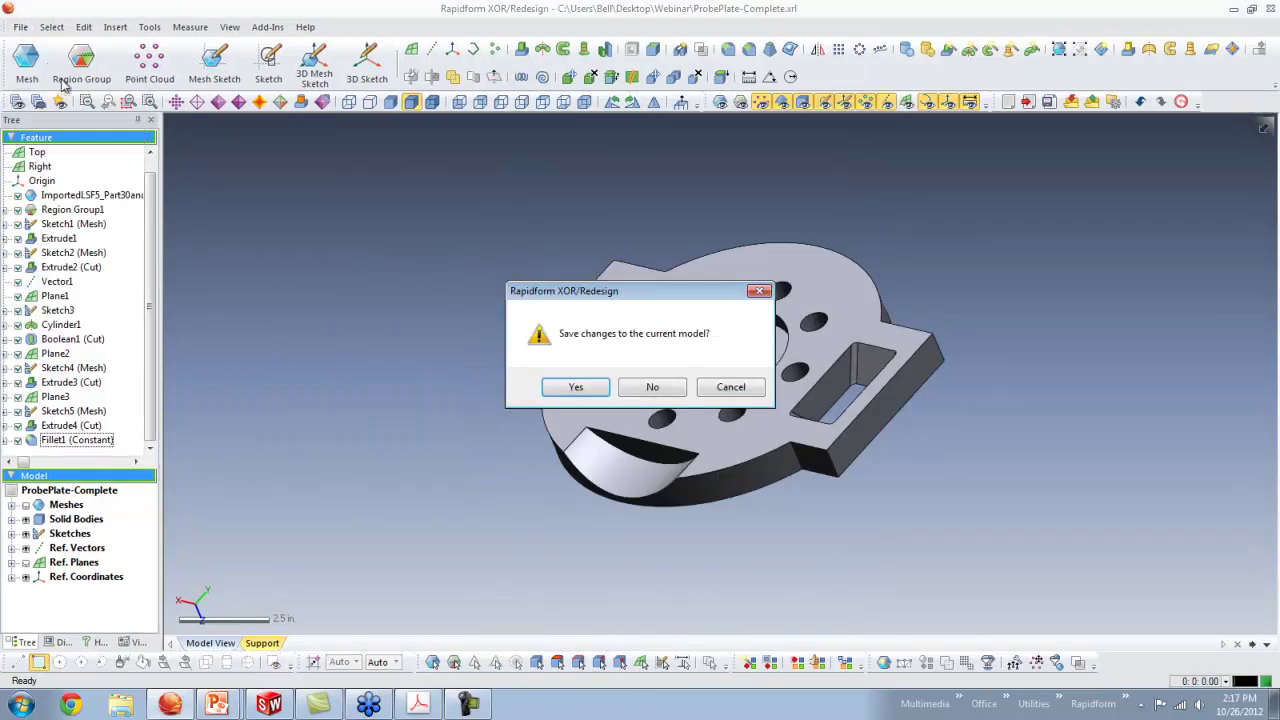
{"action": "left_click", "coordinate": [652, 387]}
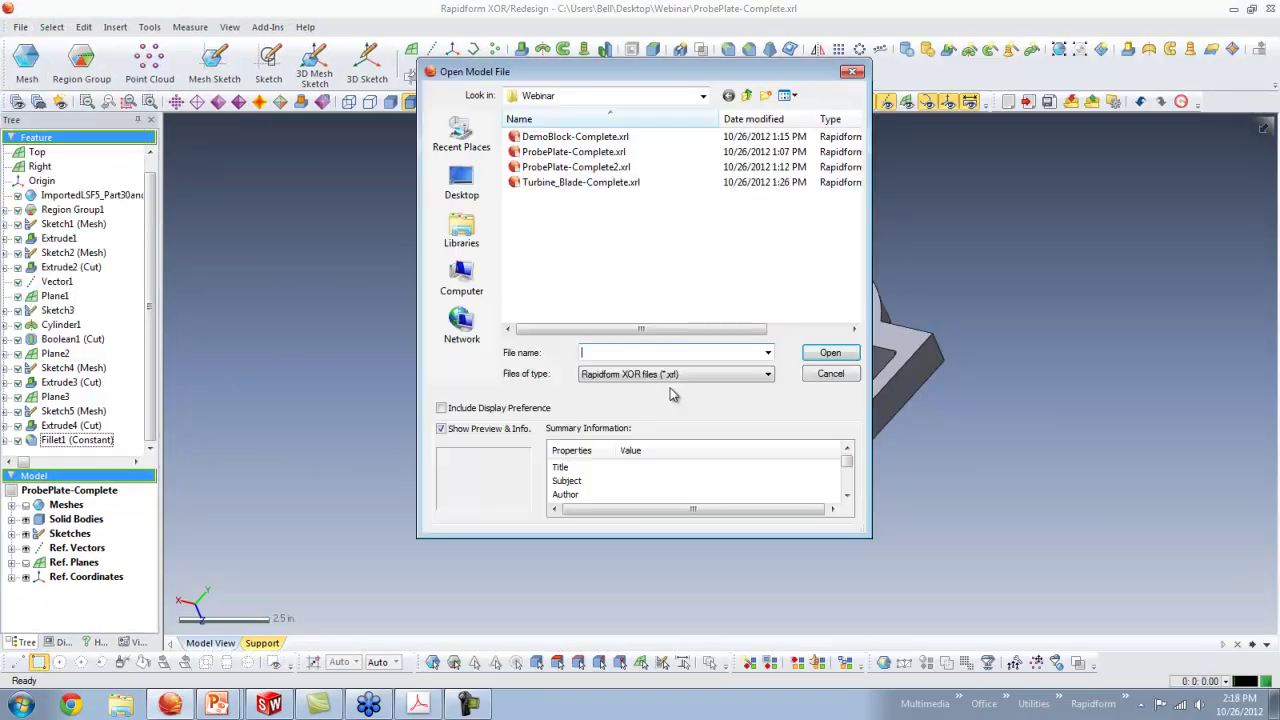
{"action": "double_click", "coordinate": [605, 137]}
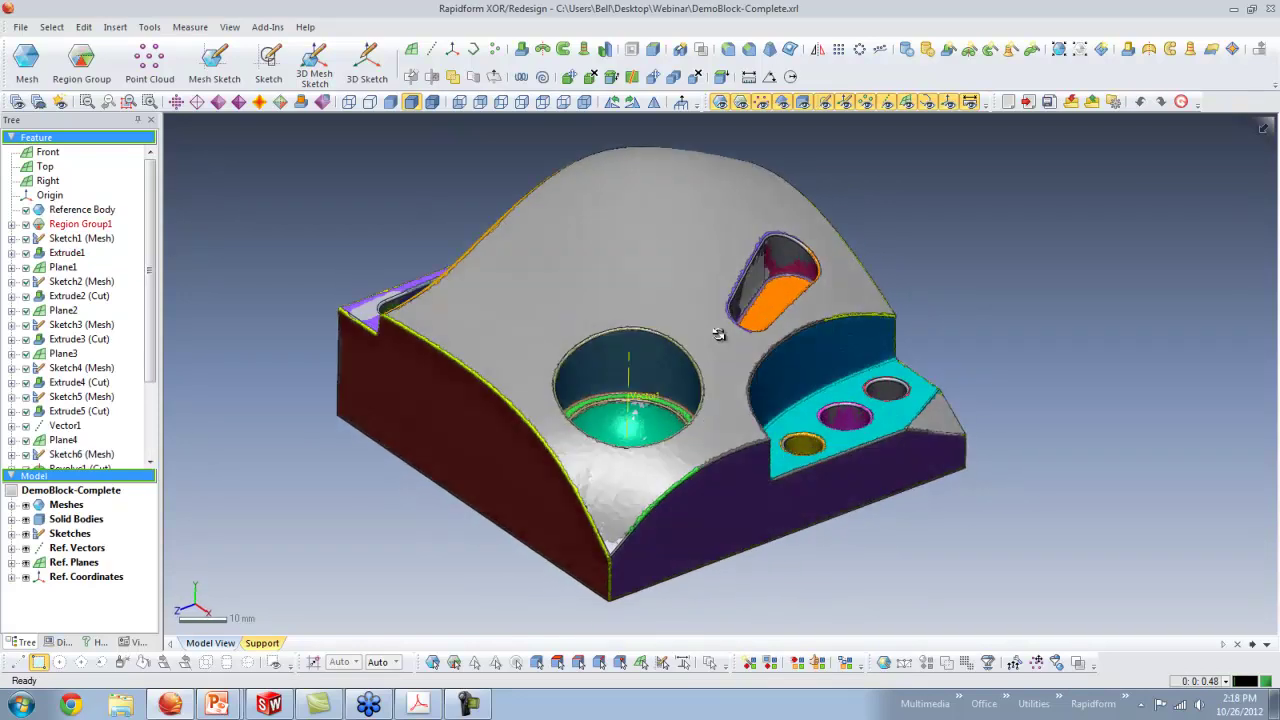
Turn off the deviation colour display and roll the DemoBlock history back to before Plane1.
{"action": "mouse_move", "coordinate": [687, 318]}
{"action": "right_mouse_down"}
{"action": "mouse_move", "coordinate": [617, 382]}
{"action": "mouse_move", "coordinate": [563, 314]}
{"action": "right_mouse_up"}
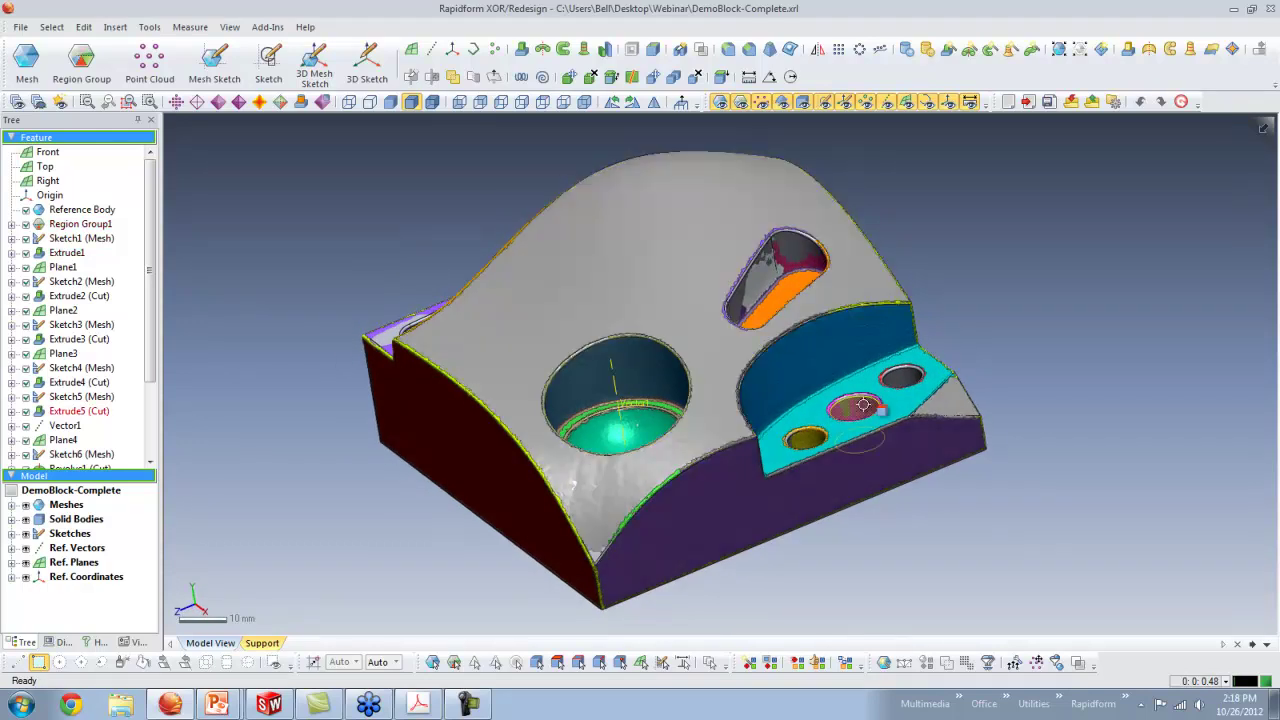
{"action": "left_click", "coordinate": [730, 101]}
{"action": "mouse_move", "coordinate": [686, 232]}
{"action": "right_mouse_down"}
{"action": "mouse_move", "coordinate": [666, 307]}
{"action": "mouse_move", "coordinate": [660, 246]}
{"action": "right_mouse_up"}
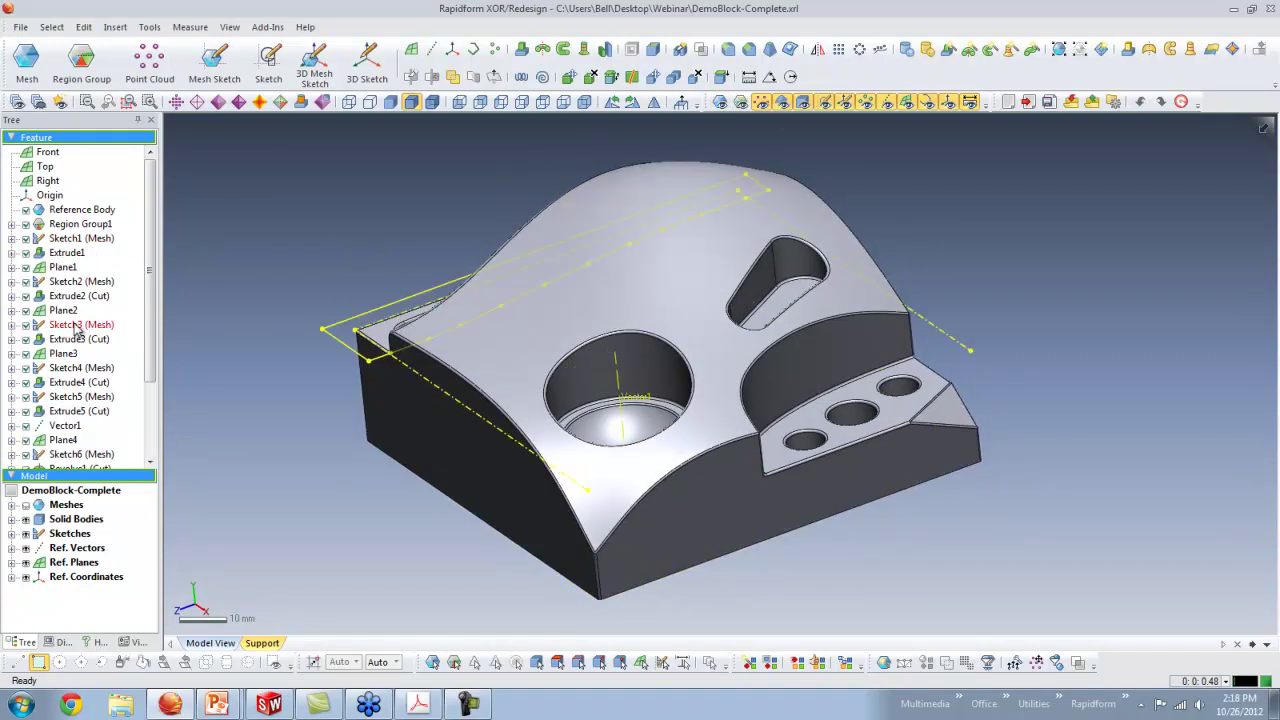
{"action": "right_click", "coordinate": [63, 267]}
{"action": "left_click", "coordinate": [116, 338]}
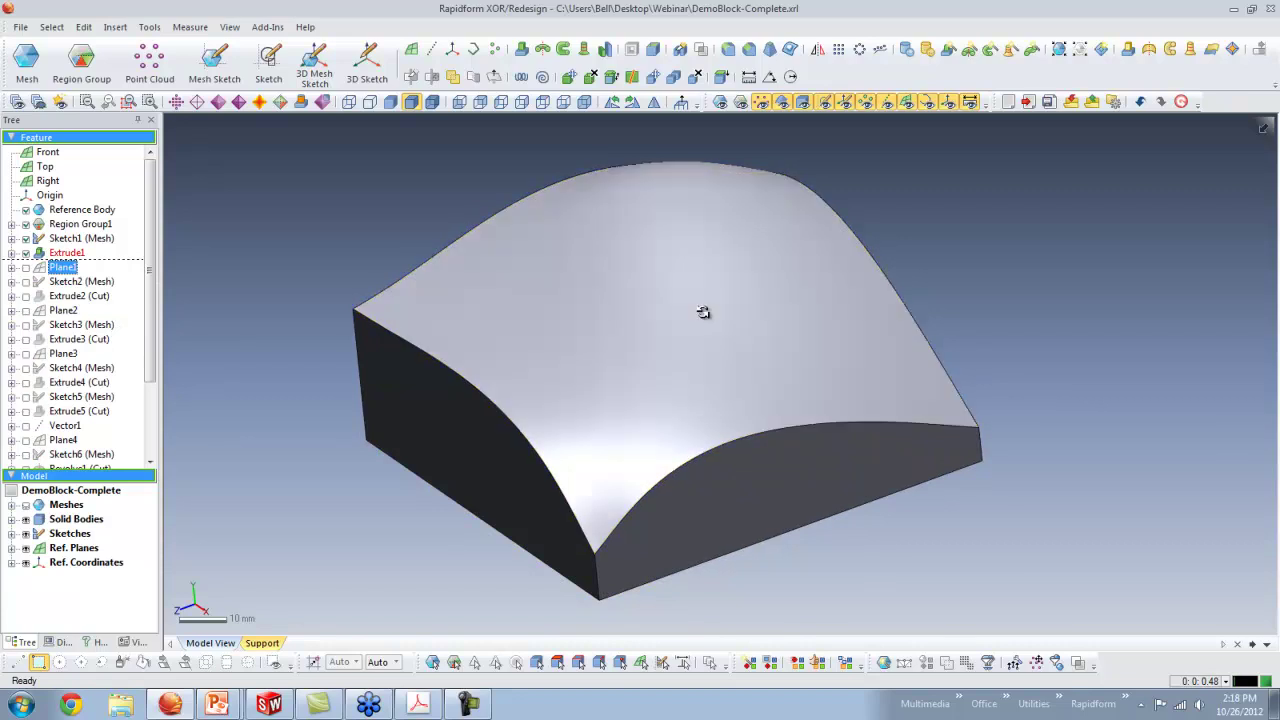
Toggle Show Regions to compare the segmented scan regions against the rolled-back block.
{"action": "left_click", "coordinate": [742, 103]}
{"action": "left_click", "coordinate": [742, 103]}
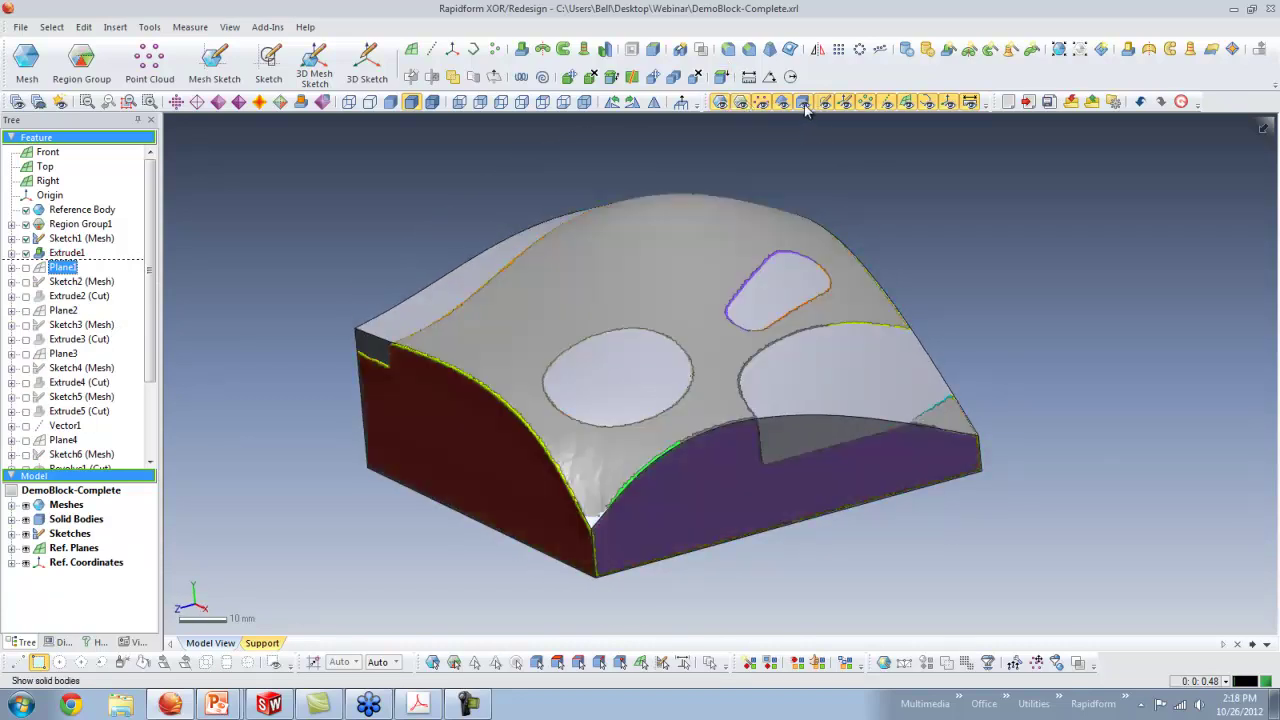
{"action": "left_click", "coordinate": [742, 103]}
{"action": "left_click", "coordinate": [809, 103]}
{"action": "right_click_drag", "start_coordinate": [769, 193], "coordinate": [676, 293]}
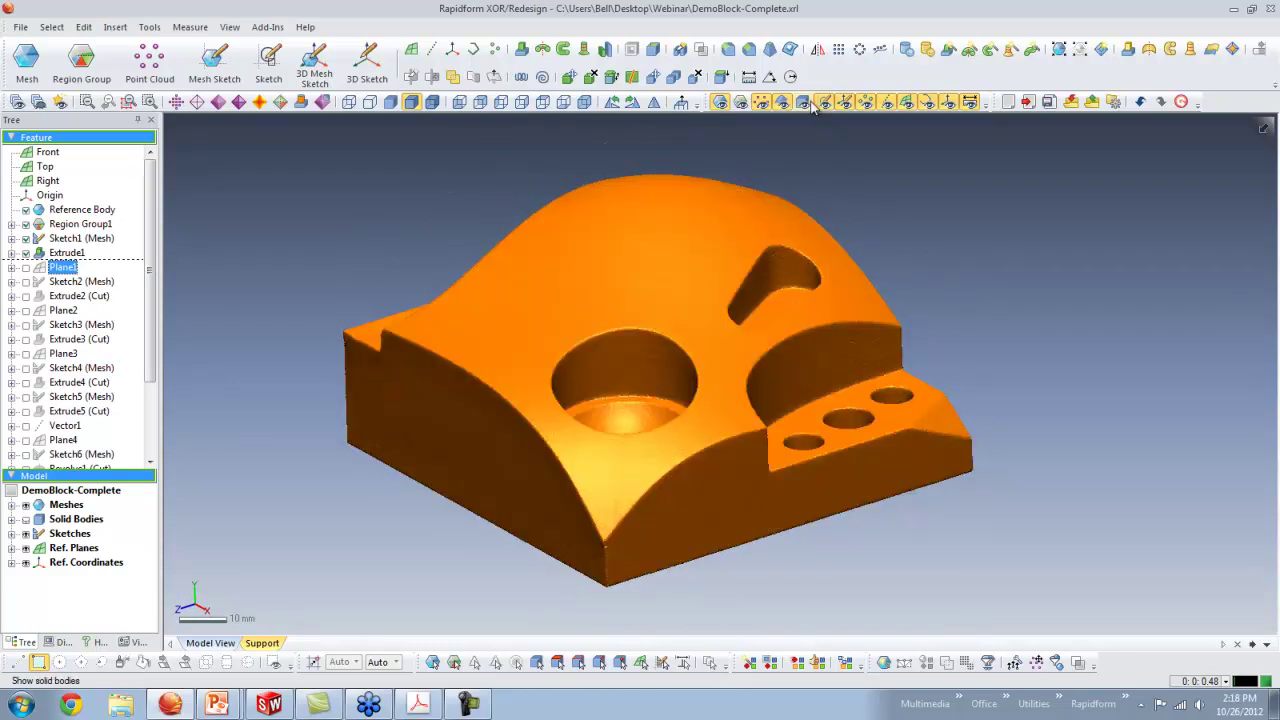
Overlay the scan mesh, hide the solid body to compare, then select Extrude1.
{"action": "left_click", "coordinate": [721, 103]}
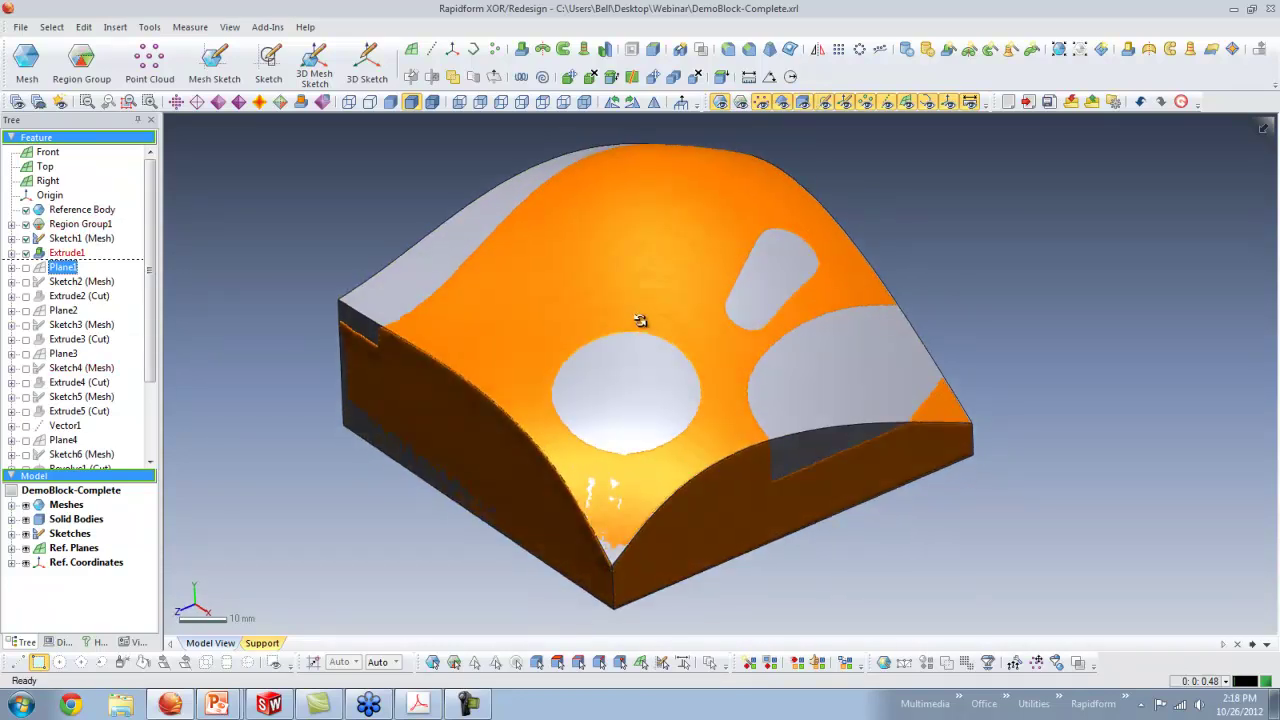
{"action": "left_click", "coordinate": [740, 103]}
{"action": "right_click_drag", "start_coordinate": [706, 217], "coordinate": [677, 314]}
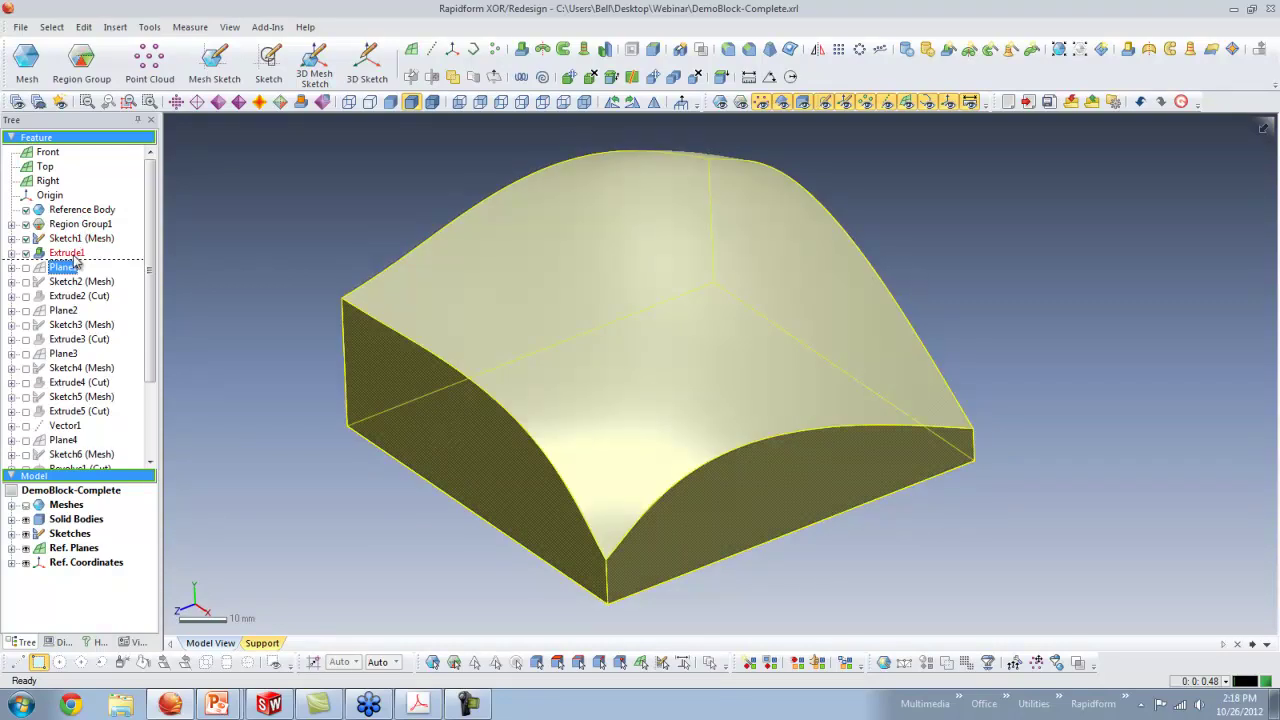
{"action": "right_click_drag", "start_coordinate": [651, 309], "coordinate": [500, 289]}
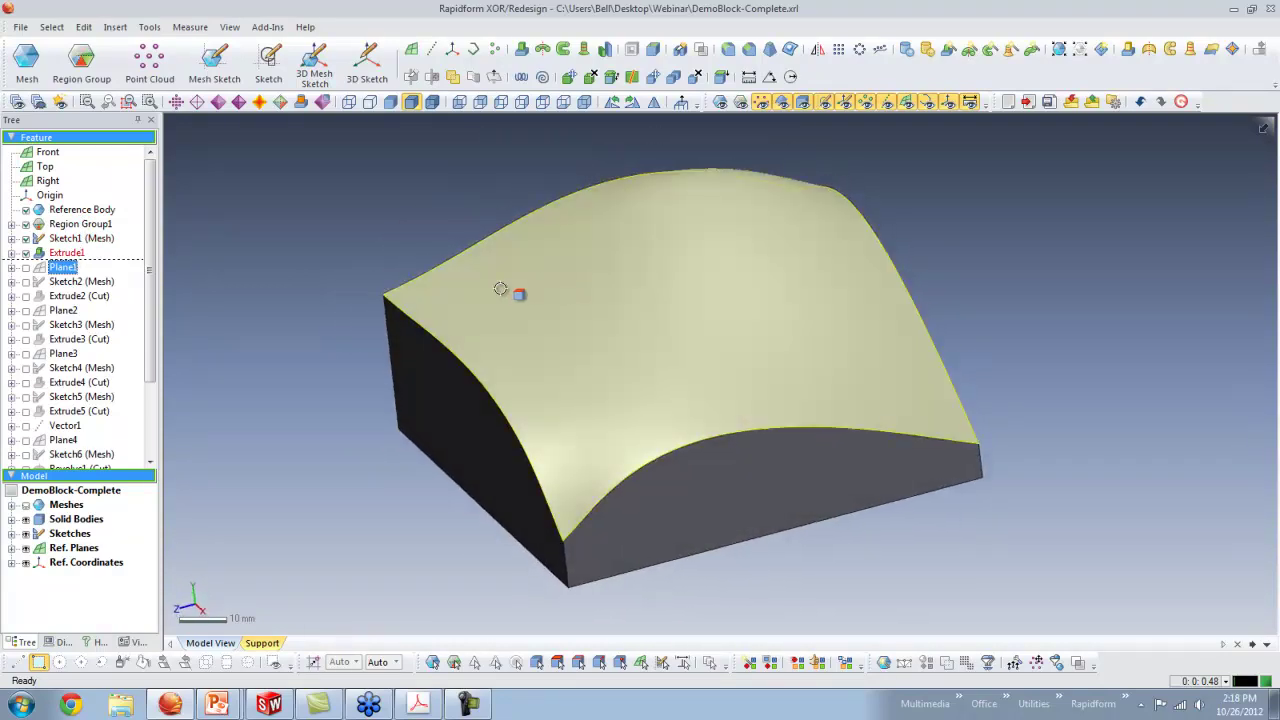
{"action": "right_click_drag", "start_coordinate": [818, 326], "coordinate": [809, 294]}
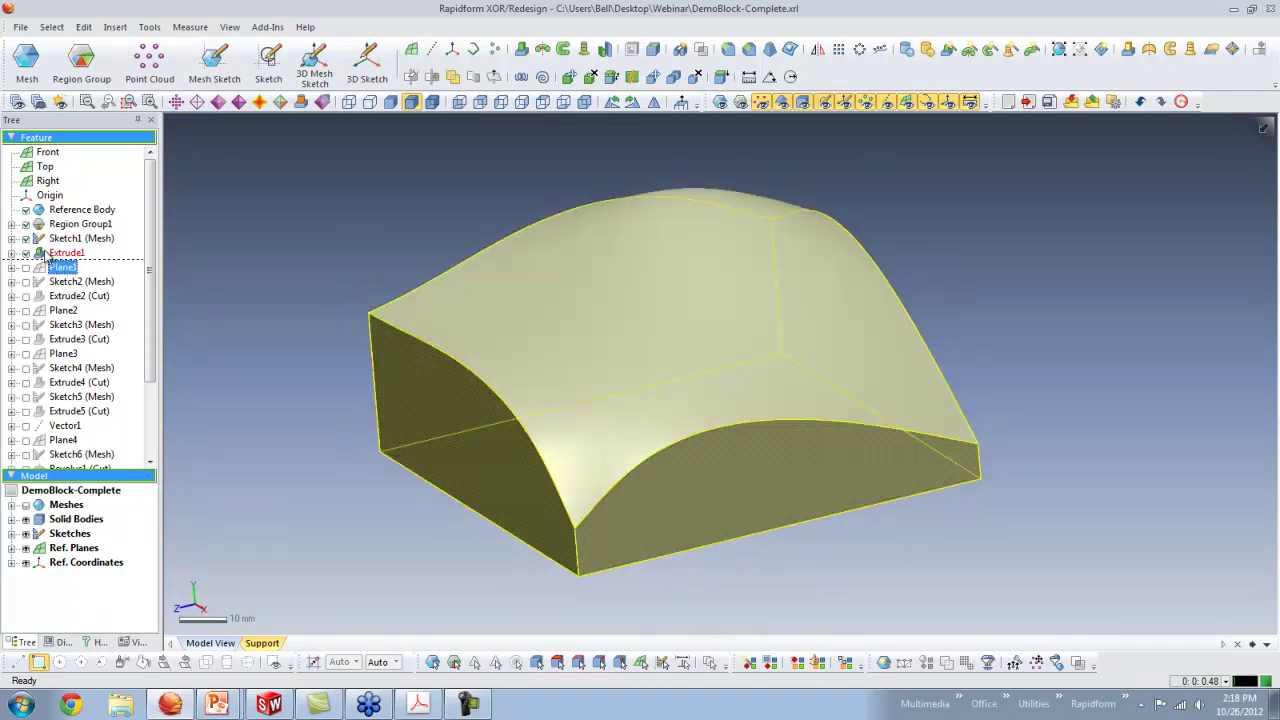
{"action": "left_click", "coordinate": [68, 253]}
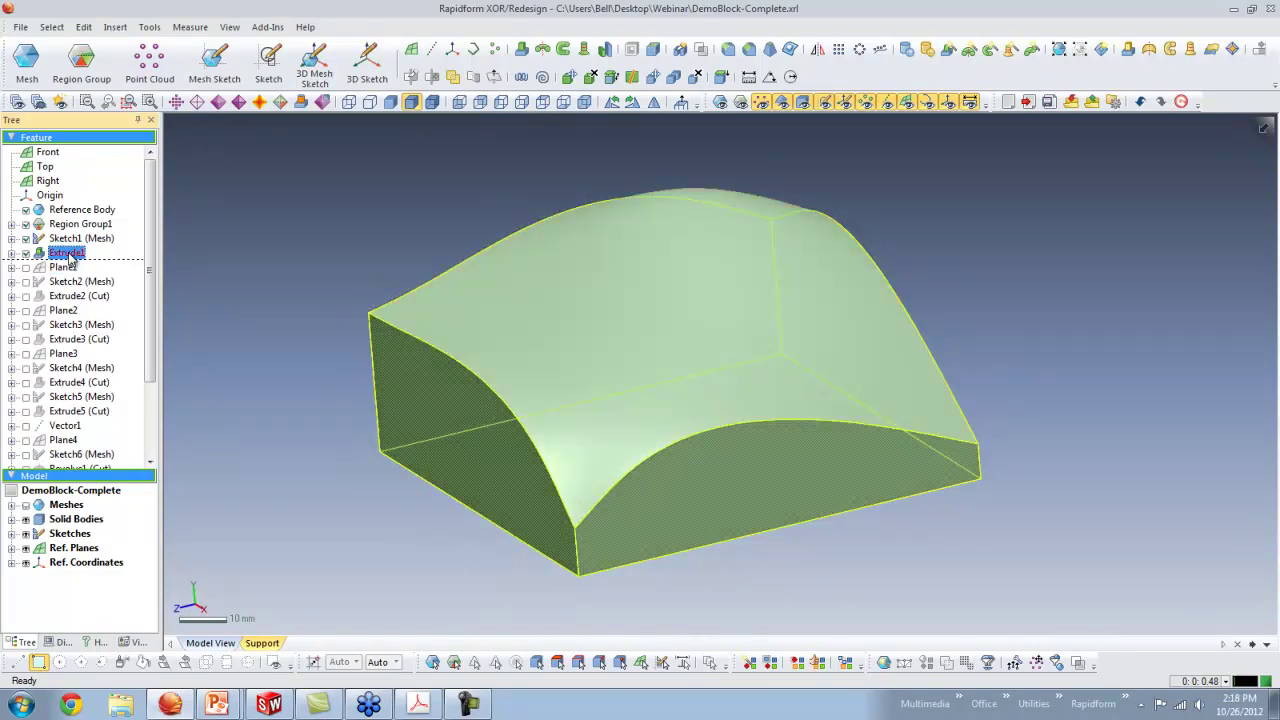
Review Extrude1's Up To Region definition trimmed with the region-fit surface and confirm it unchanged.
{"action": "double_click", "coordinate": [70, 258]}
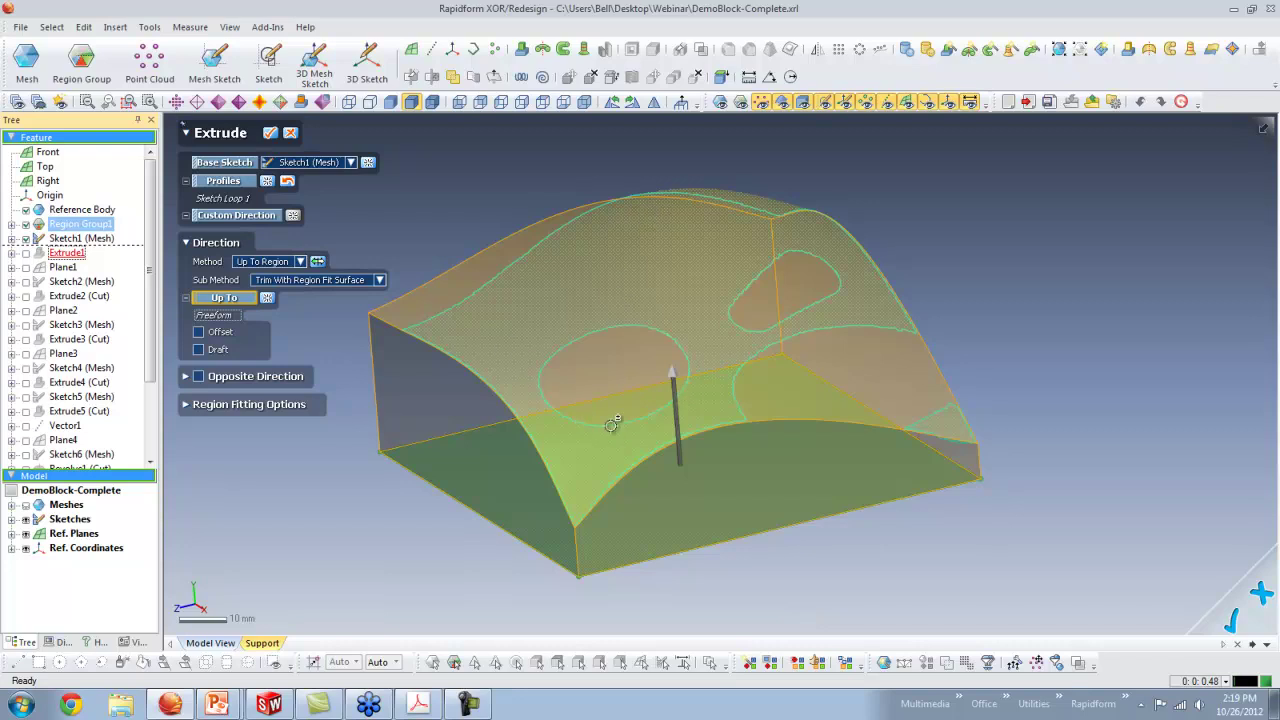
{"action": "right_click_drag", "start_coordinate": [733, 313], "coordinate": [545, 240]}
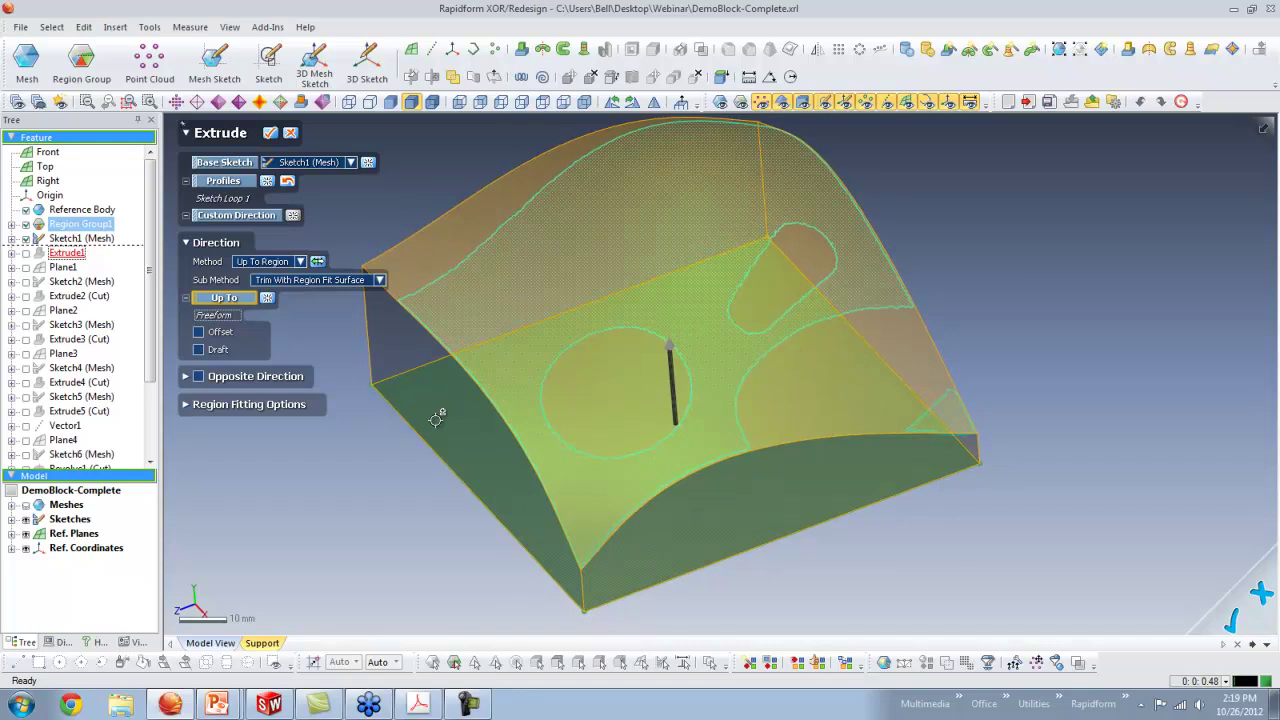
{"action": "left_click", "coordinate": [270, 132]}
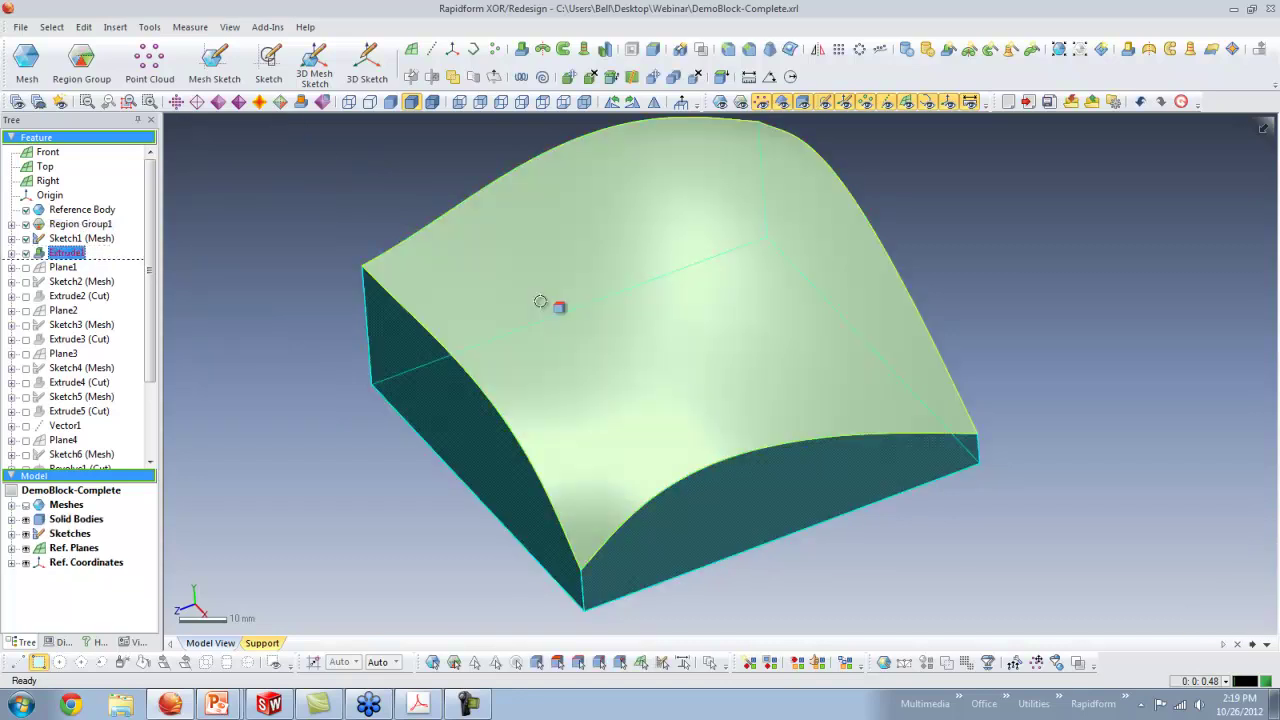
{"action": "left_click", "coordinate": [318, 241]}
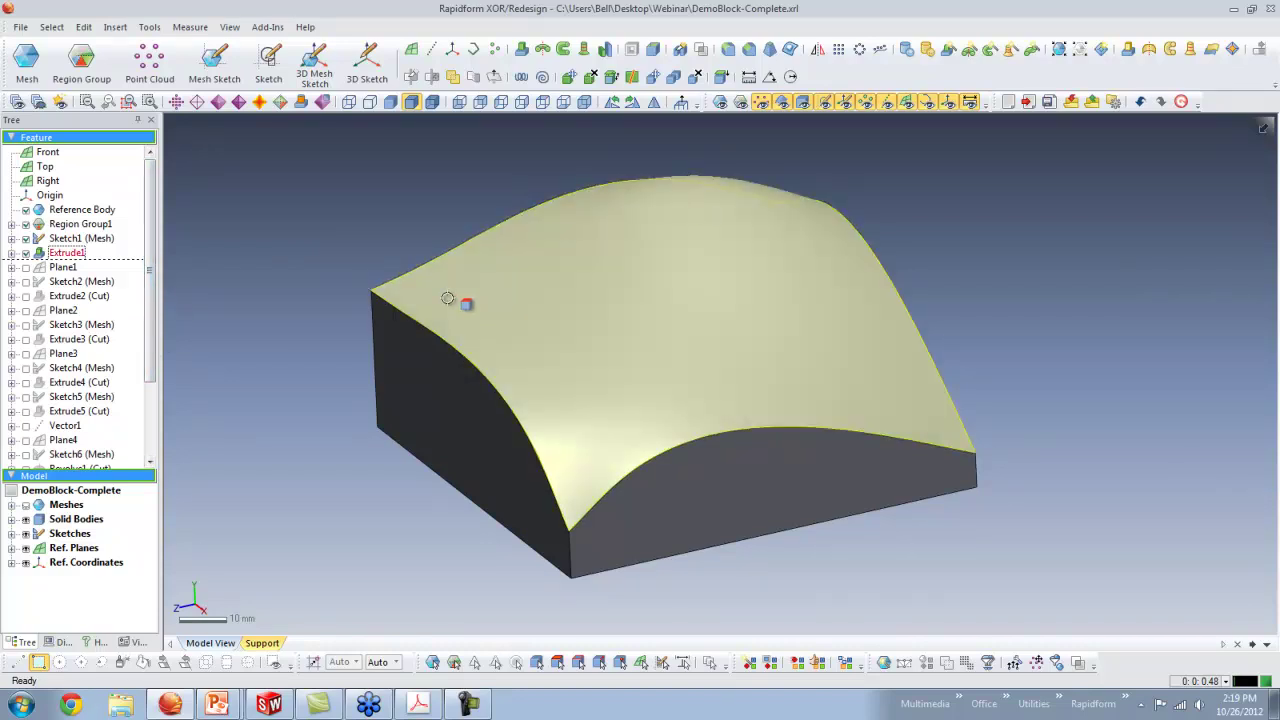
{"action": "left_click_drag", "start_coordinate": [156, 362], "coordinate": [153, 445]}
Roll the feature history forward to the last fillet, Fillet4.
{"action": "right_click", "coordinate": [89, 454]}
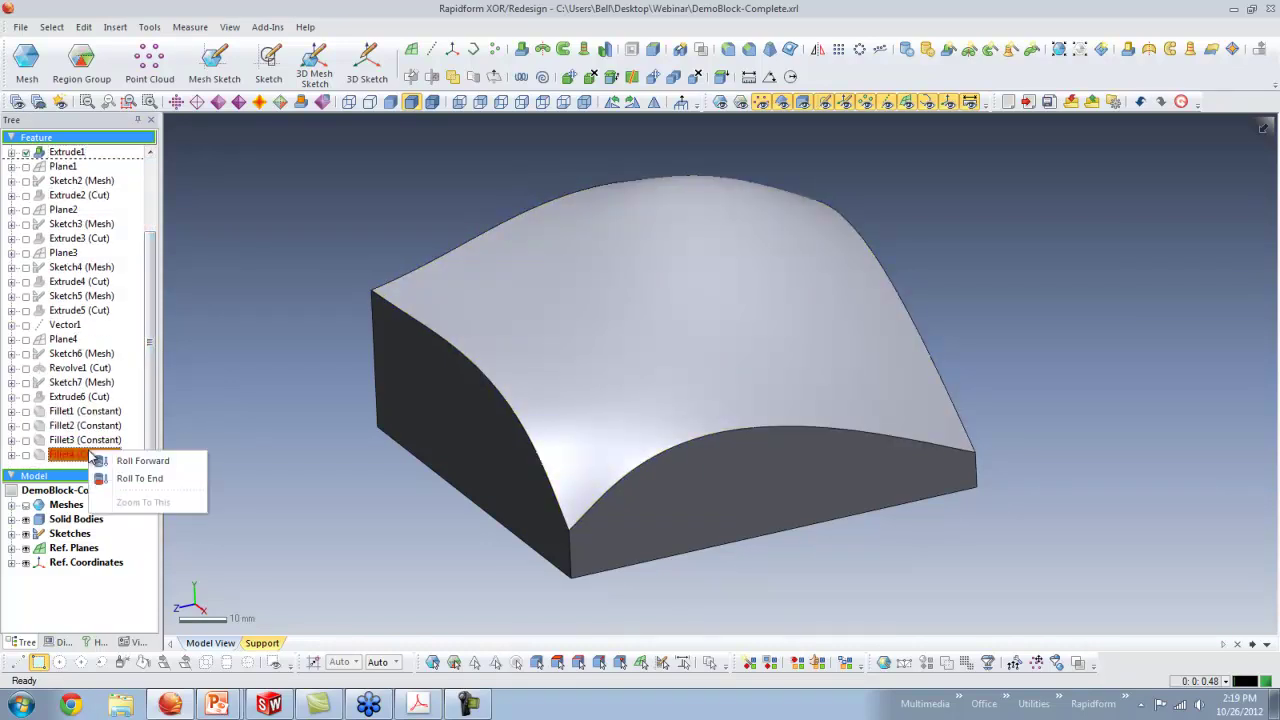
{"action": "left_click", "coordinate": [129, 461]}
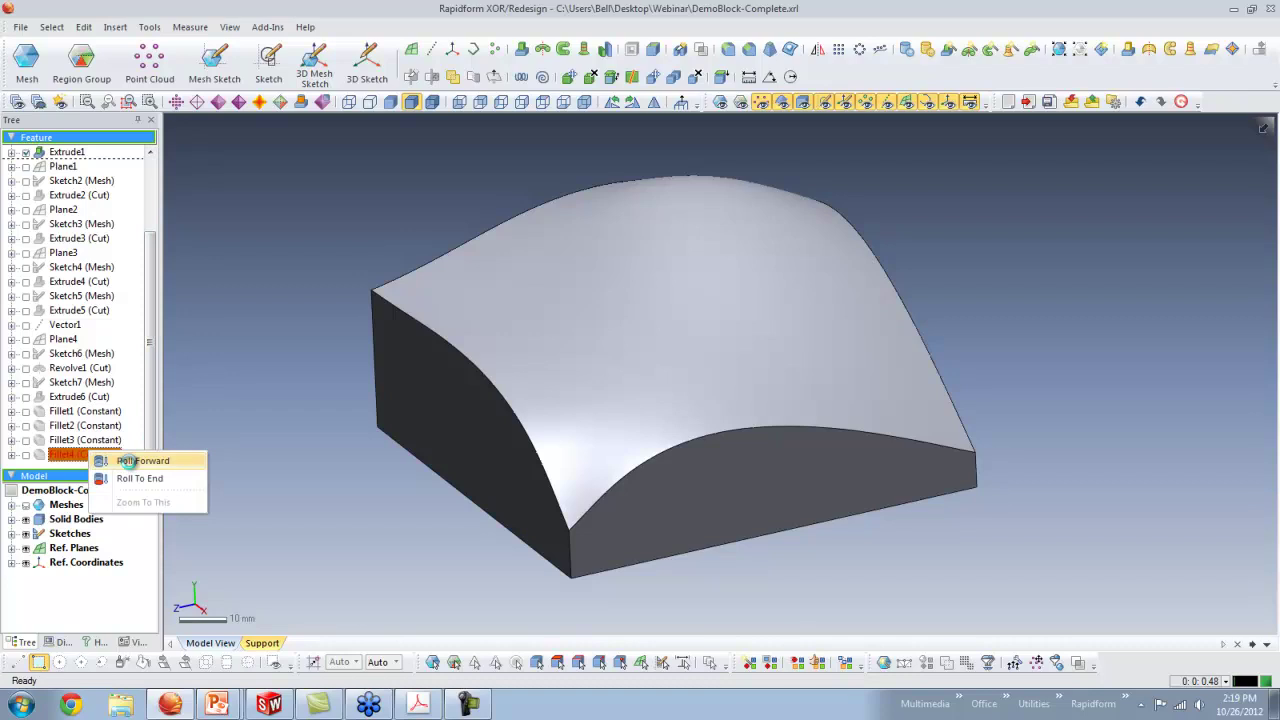
{"action": "right_click_drag", "start_coordinate": [685, 302], "coordinate": [678, 344]}
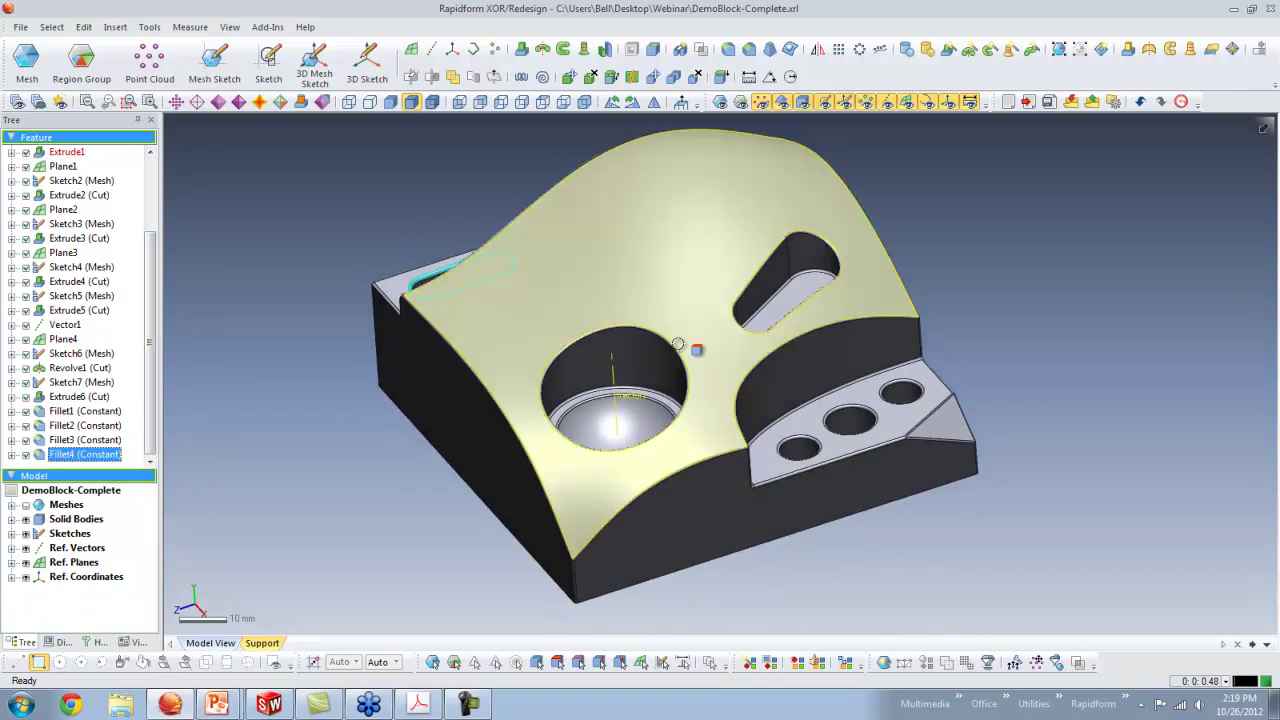
Tile XOR beside SolidWorks and LiveTransfer the block to SolidWorks, dismissing Export Succeeded.
{"action": "key", "text": "super+Left"}
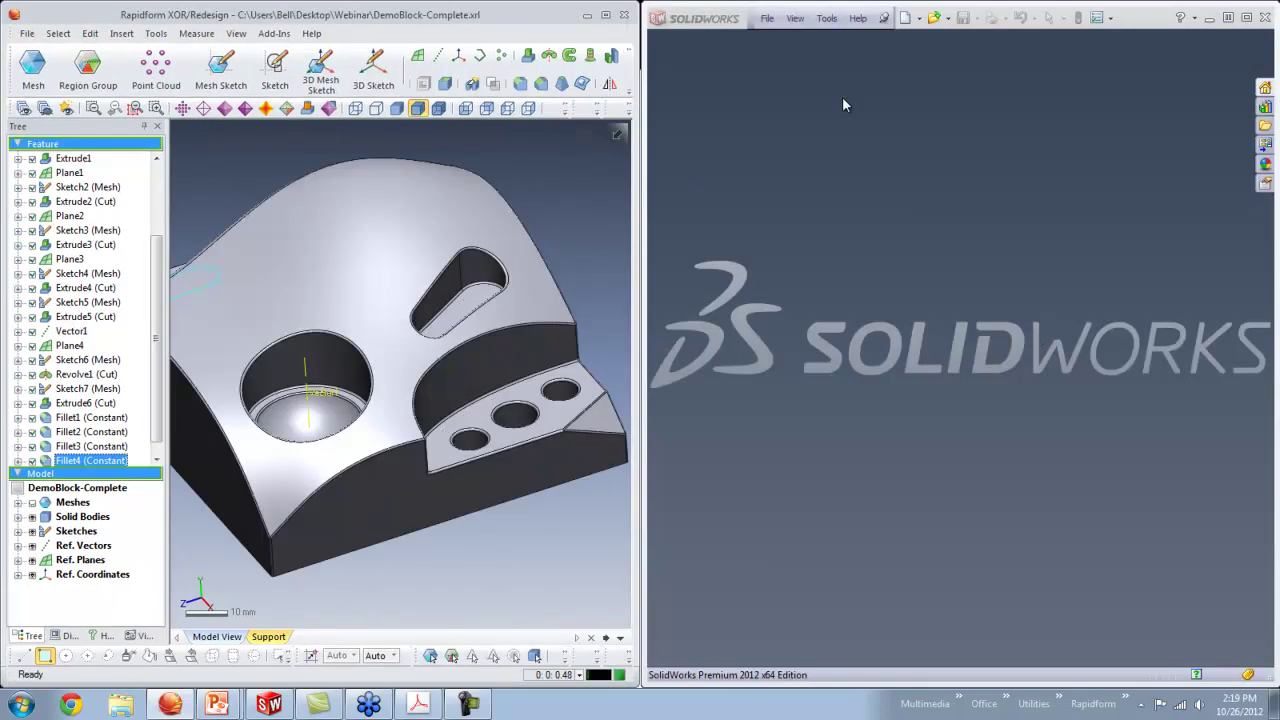
{"action": "left_click", "coordinate": [27, 34]}
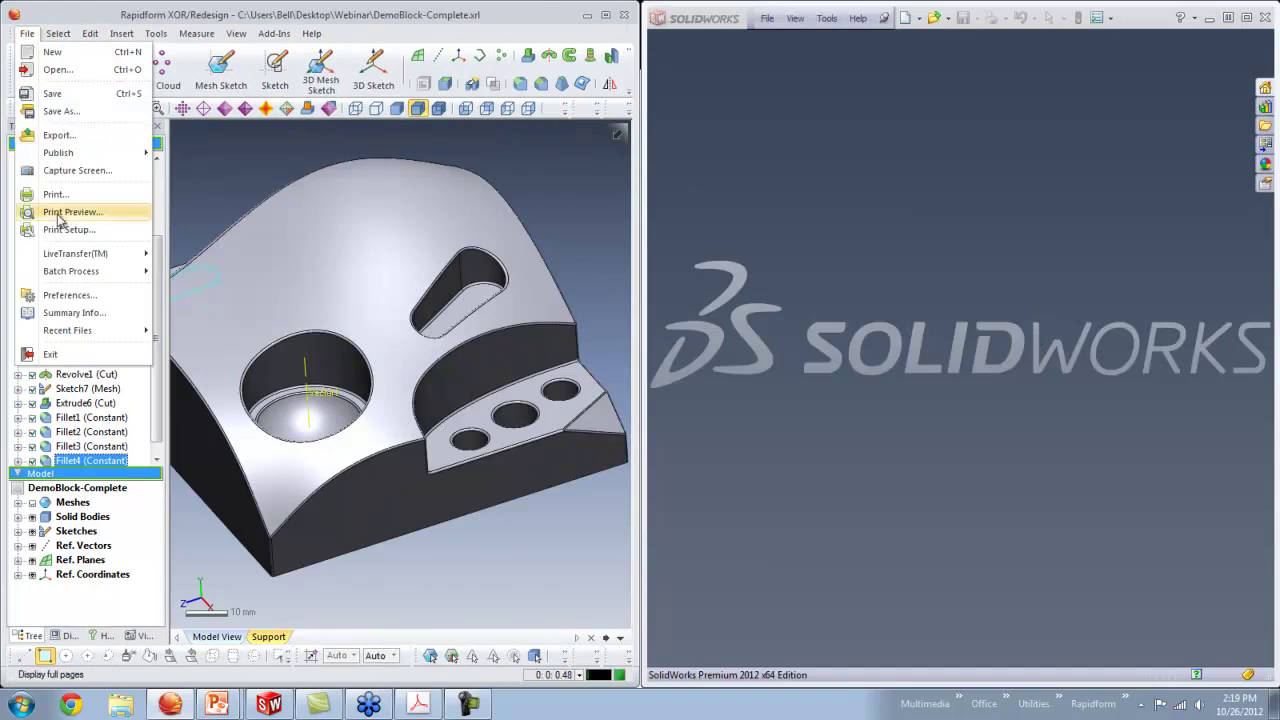
{"action": "mouse_move", "coordinate": [72, 253]}
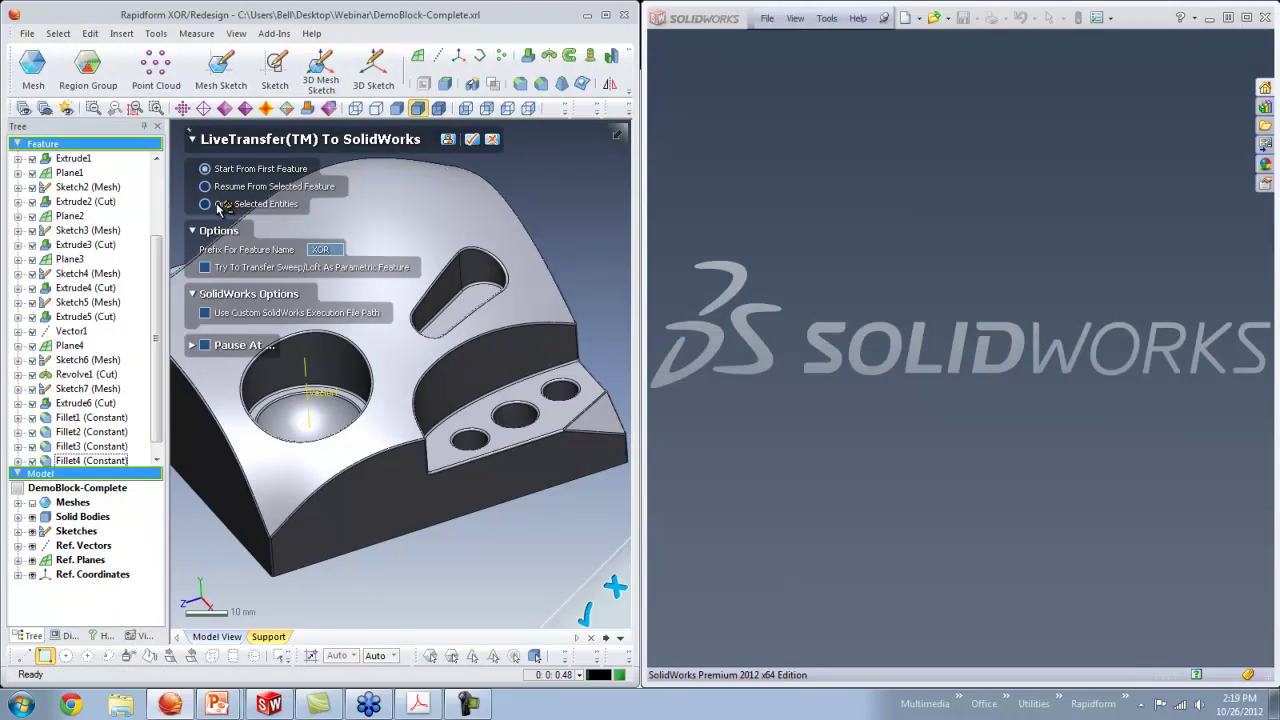
{"action": "left_click", "coordinate": [472, 139]}
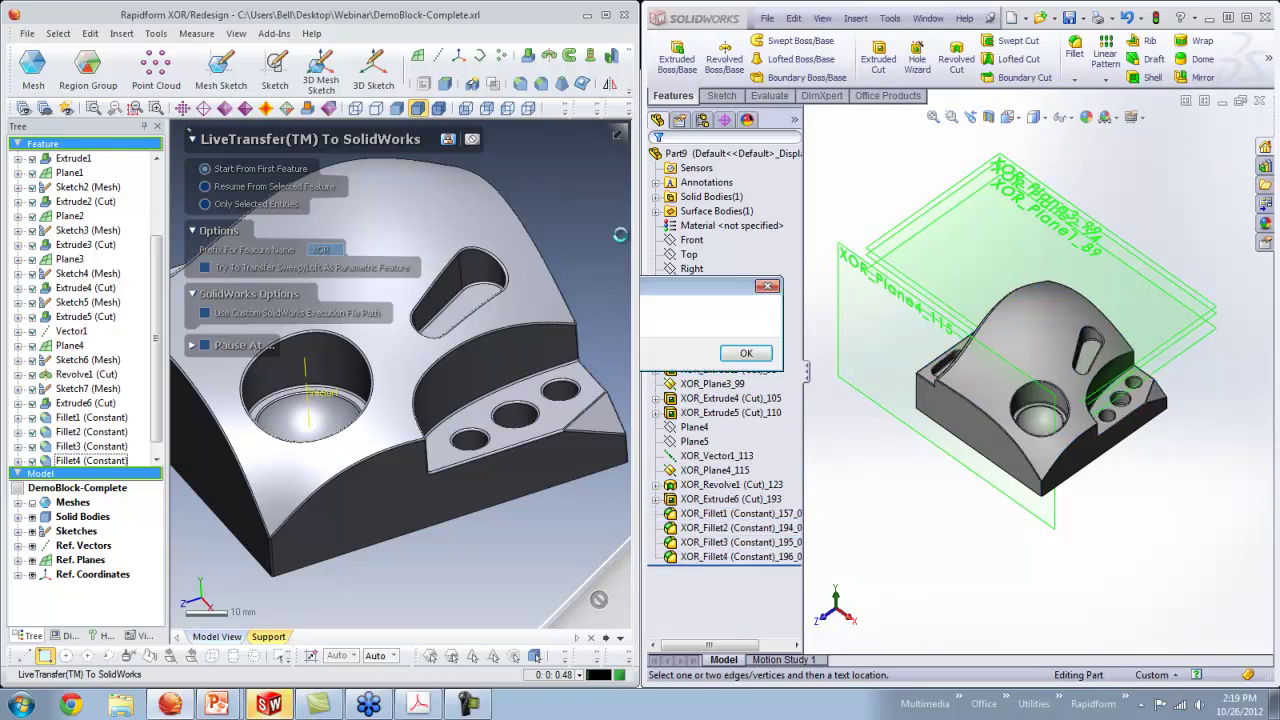
{"action": "left_click", "coordinate": [744, 355]}
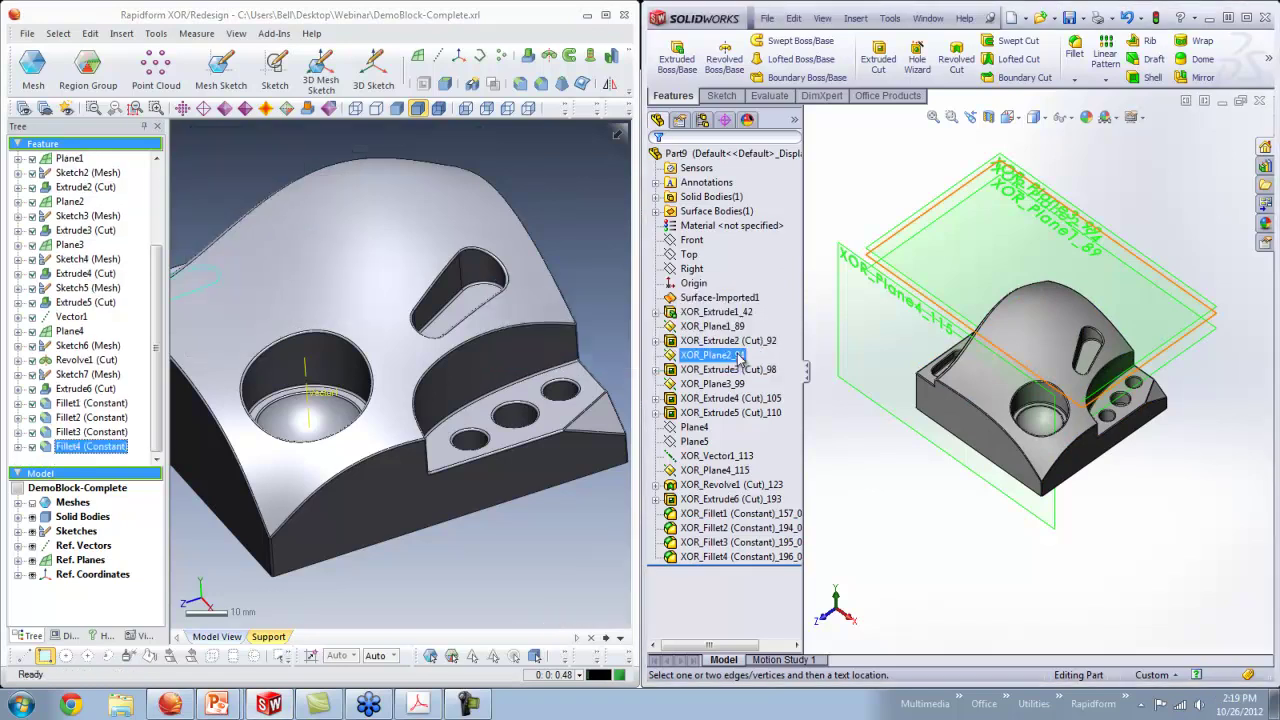
{"action": "right_click_drag", "start_coordinate": [1130, 517], "coordinate": [1061, 549]}
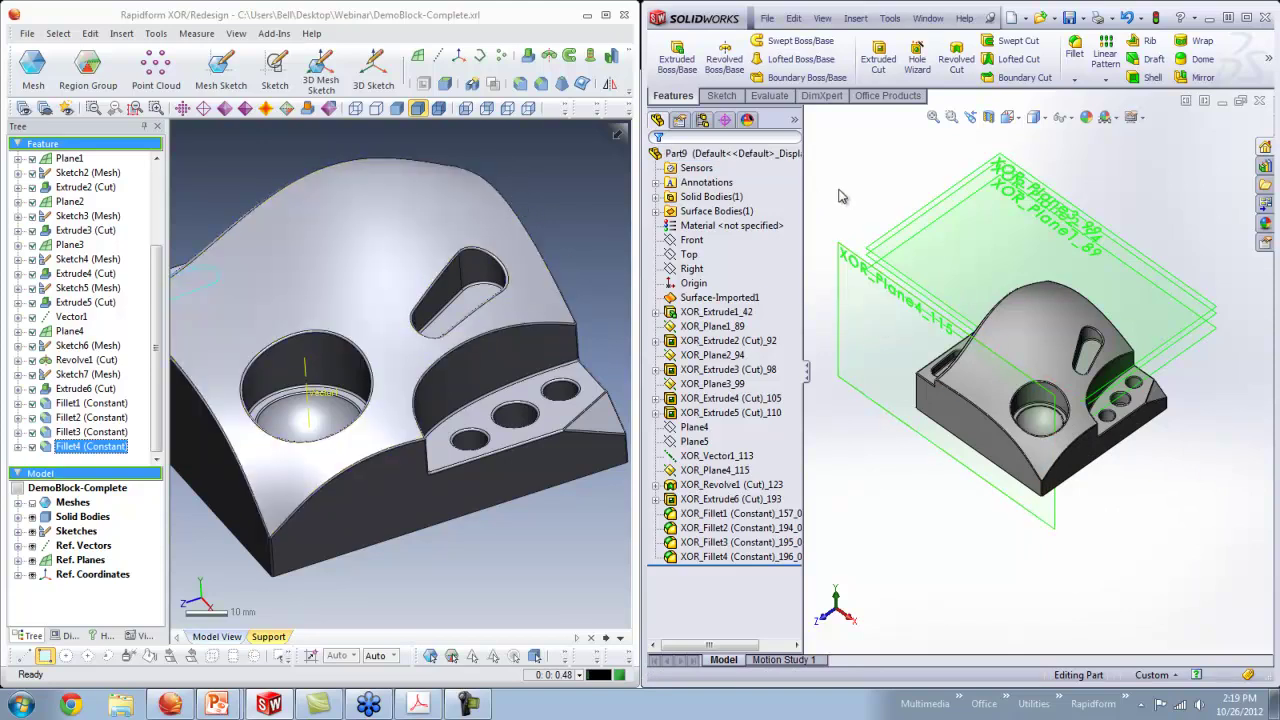
{"action": "scroll", "coordinate": [160, 262], "scroll_direction": "up", "scroll_amount": 3}
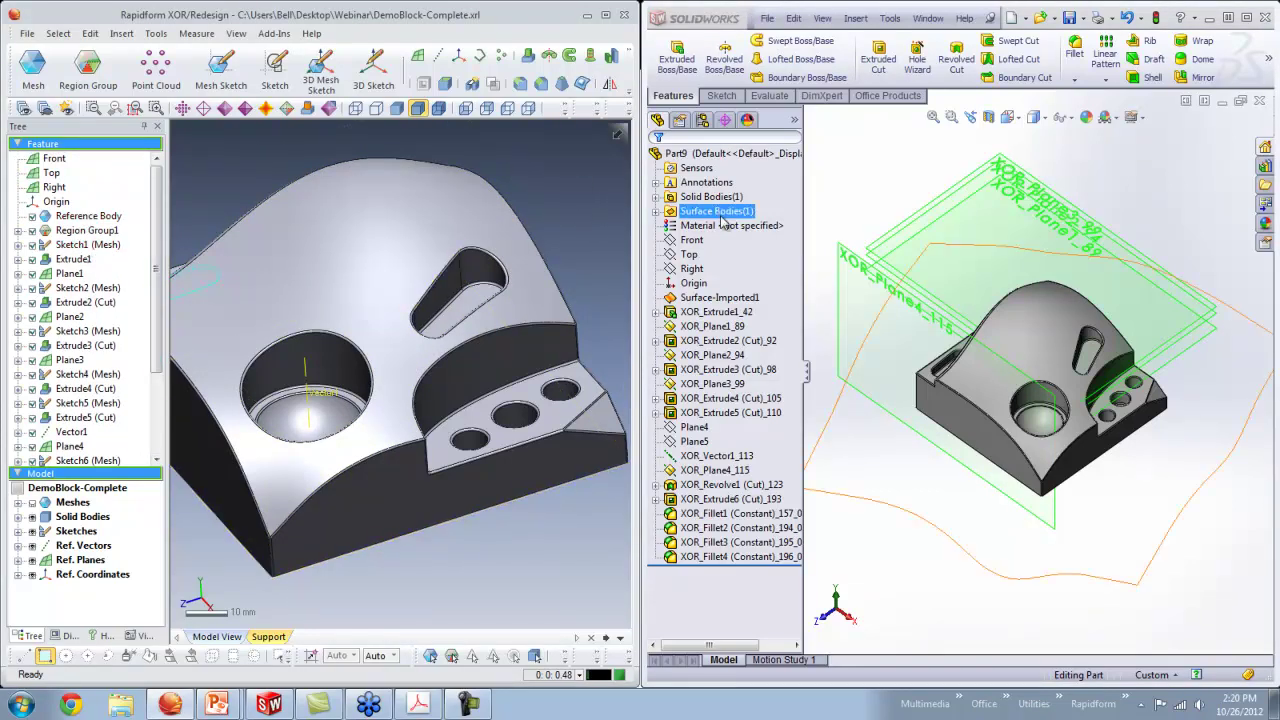
Show Surface-Imported1 in Part9 and orbit around the curved surface to inspect it.
{"action": "left_click", "coordinate": [722, 299]}
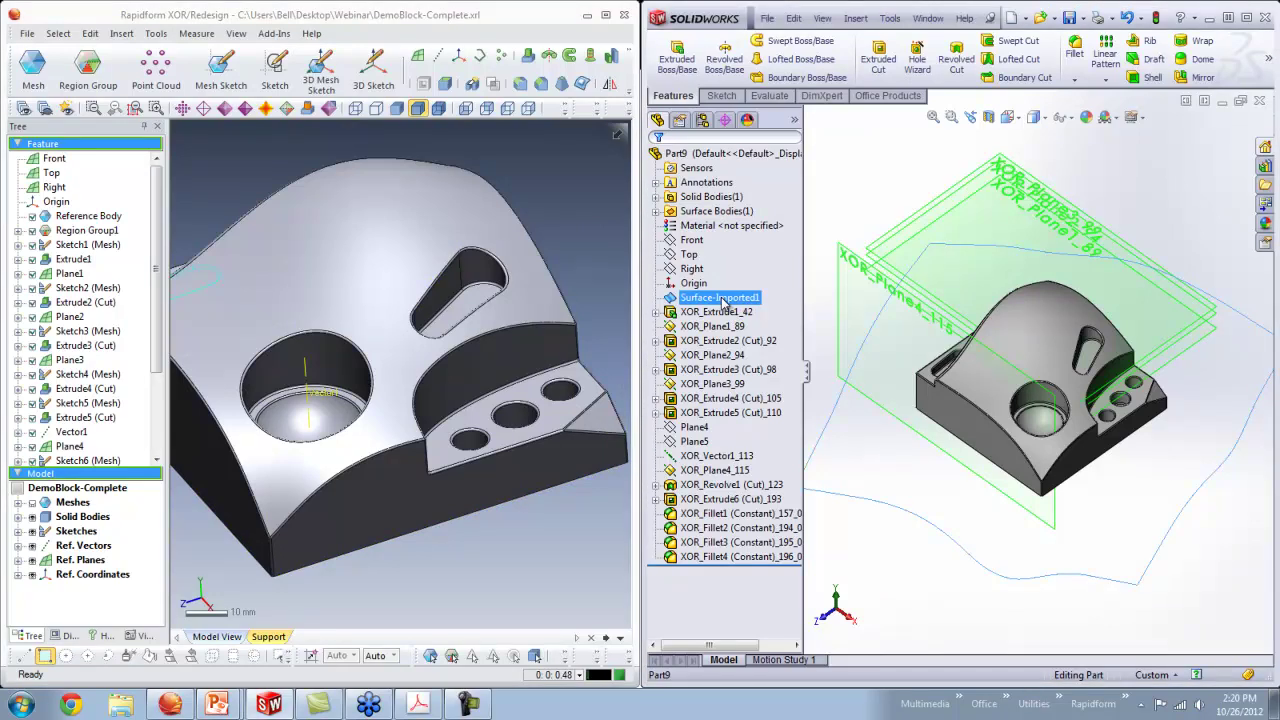
{"action": "left_click", "coordinate": [736, 281]}
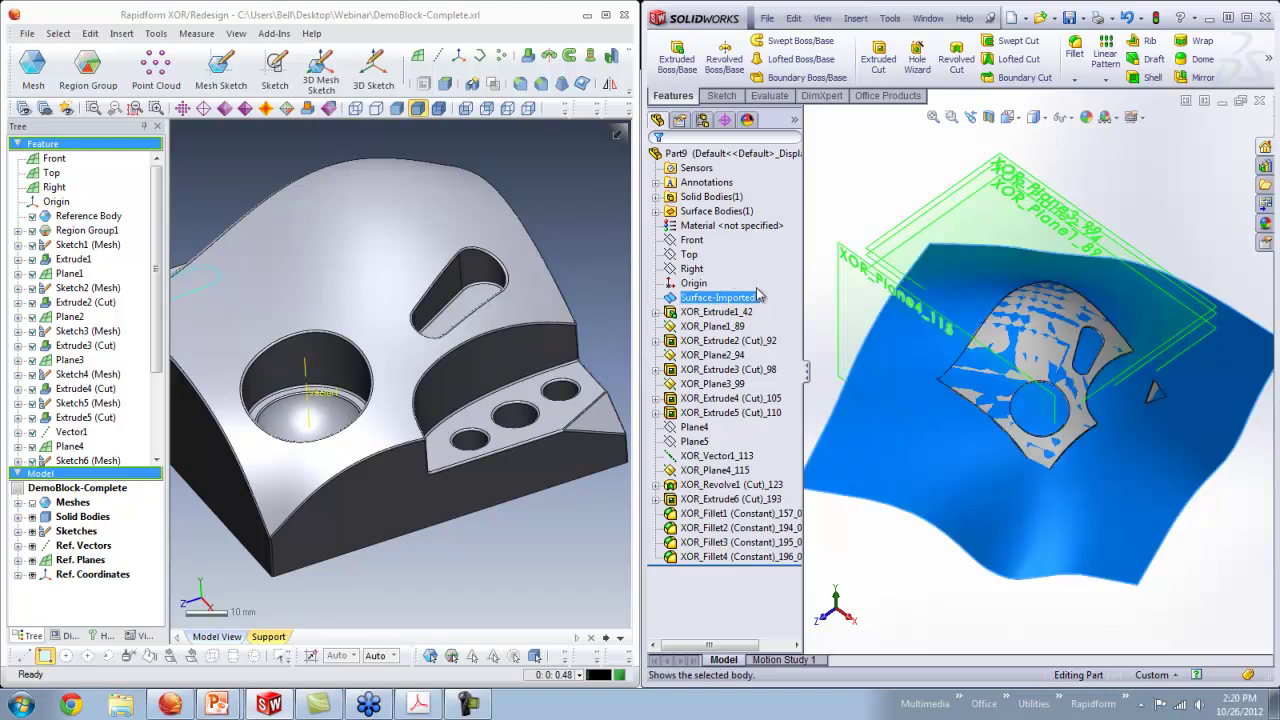
{"action": "left_click", "coordinate": [983, 600]}
{"action": "middle_click_drag", "start_coordinate": [1030, 545], "coordinate": [1100, 560]}
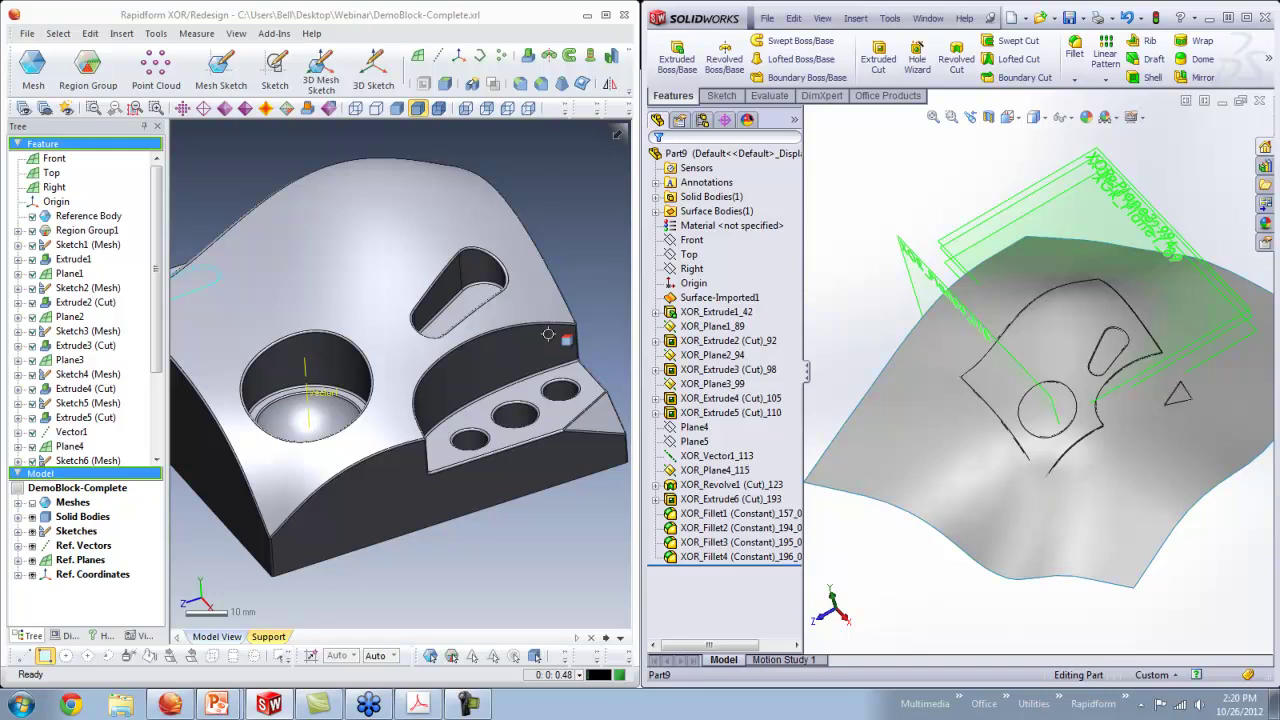
{"action": "middle_click_drag", "start_coordinate": [975, 470], "coordinate": [963, 474]}
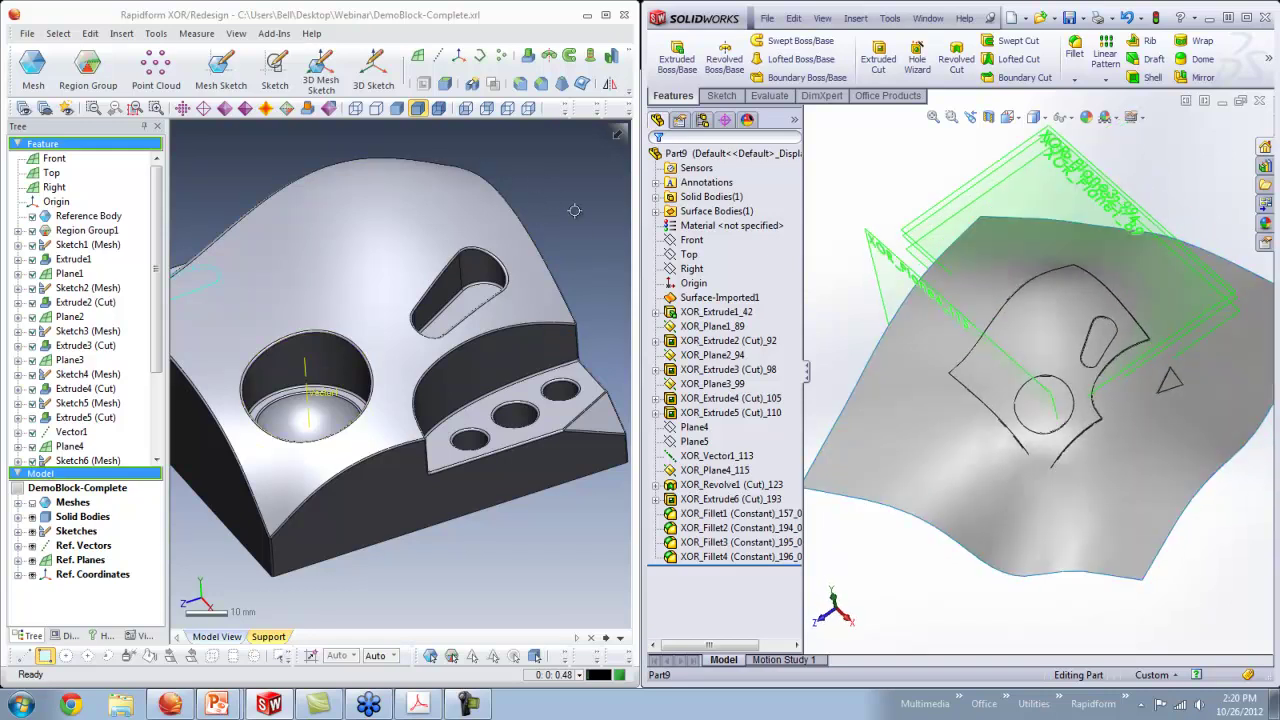
{"action": "left_click", "coordinate": [705, 299]}
{"action": "middle_click_drag", "start_coordinate": [963, 466], "coordinate": [1010, 485]}
{"action": "middle_click_drag", "start_coordinate": [1002, 588], "coordinate": [1192, 180]}
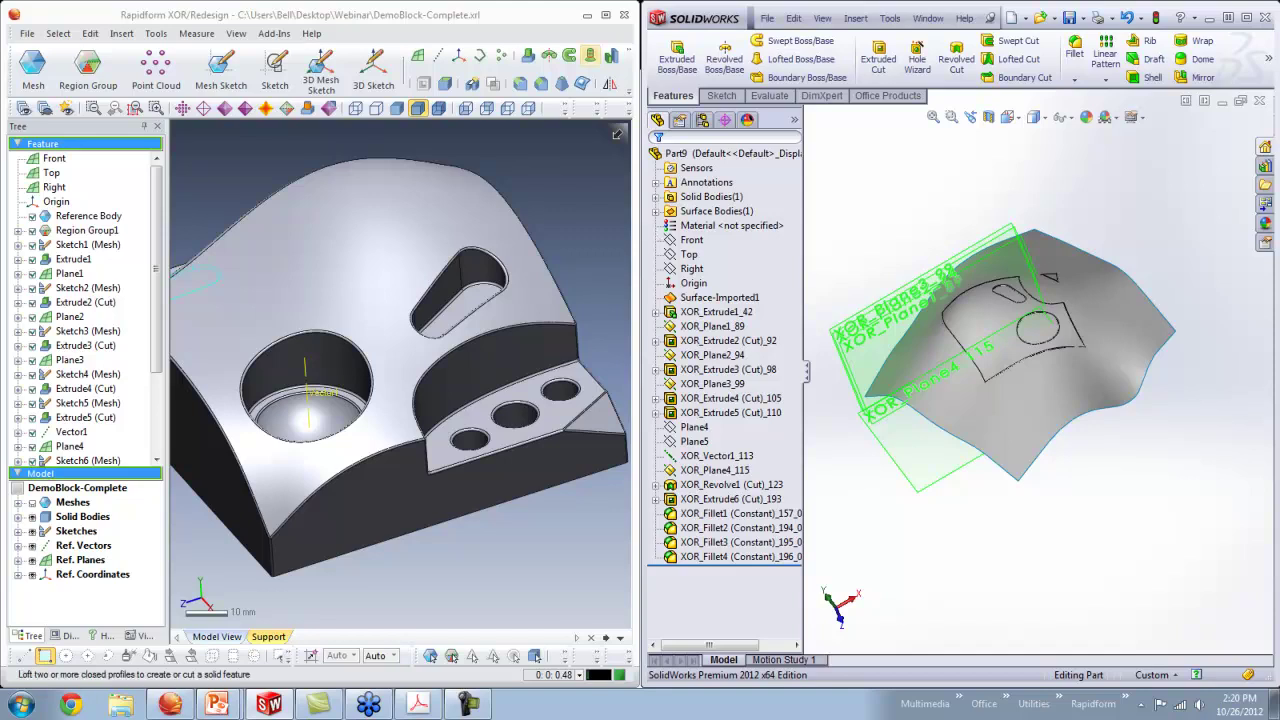
{"action": "left_click", "coordinate": [27, 33]}
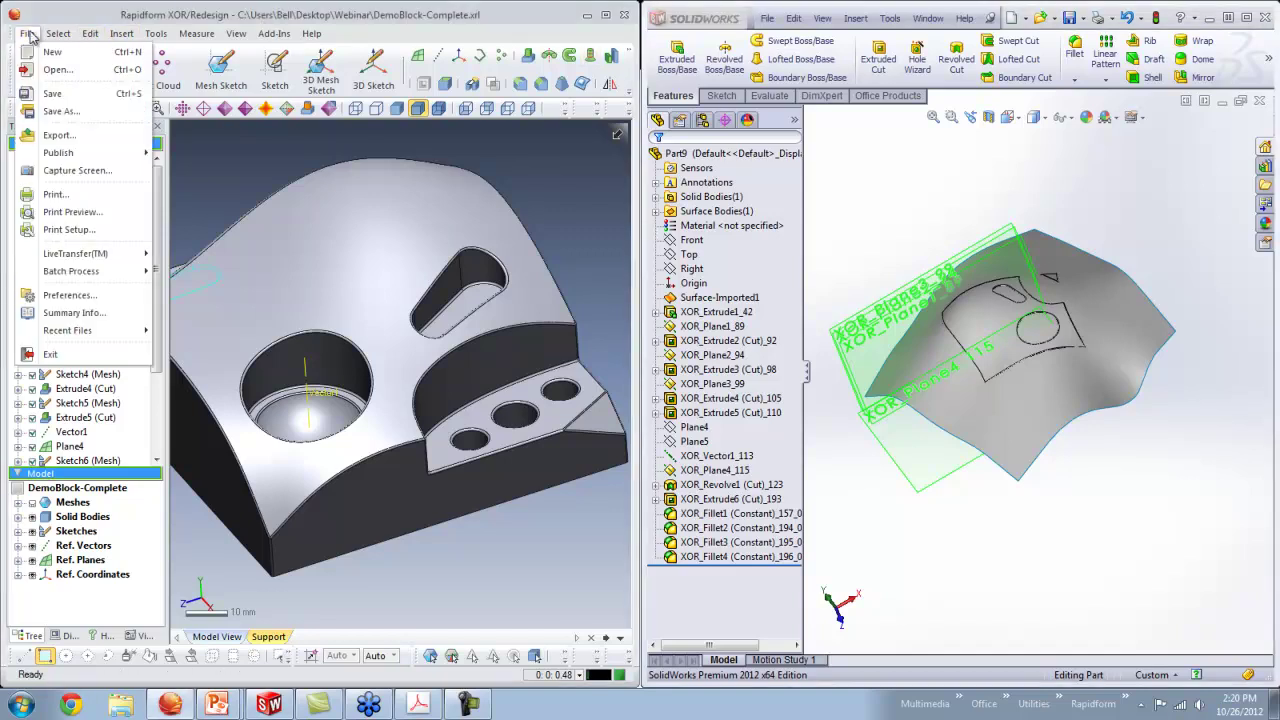
{"action": "mouse_move", "coordinate": [94, 253]}
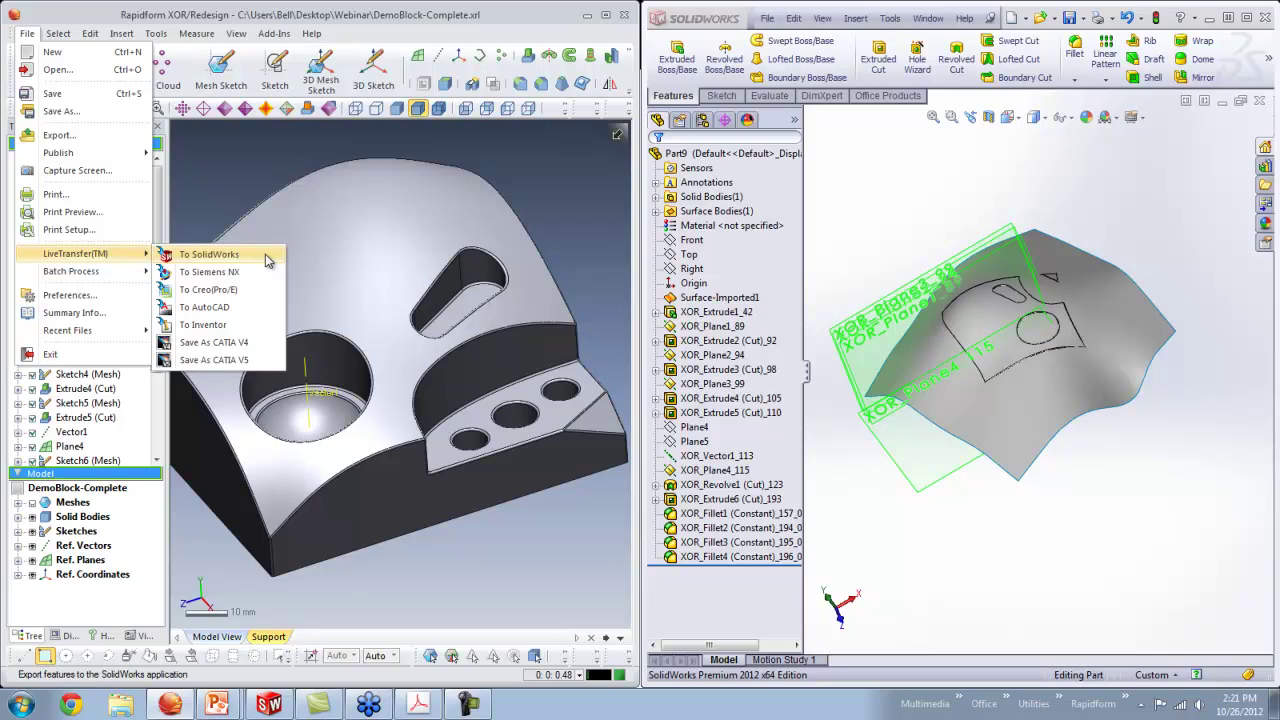
{"action": "left_click", "coordinate": [565, 225]}
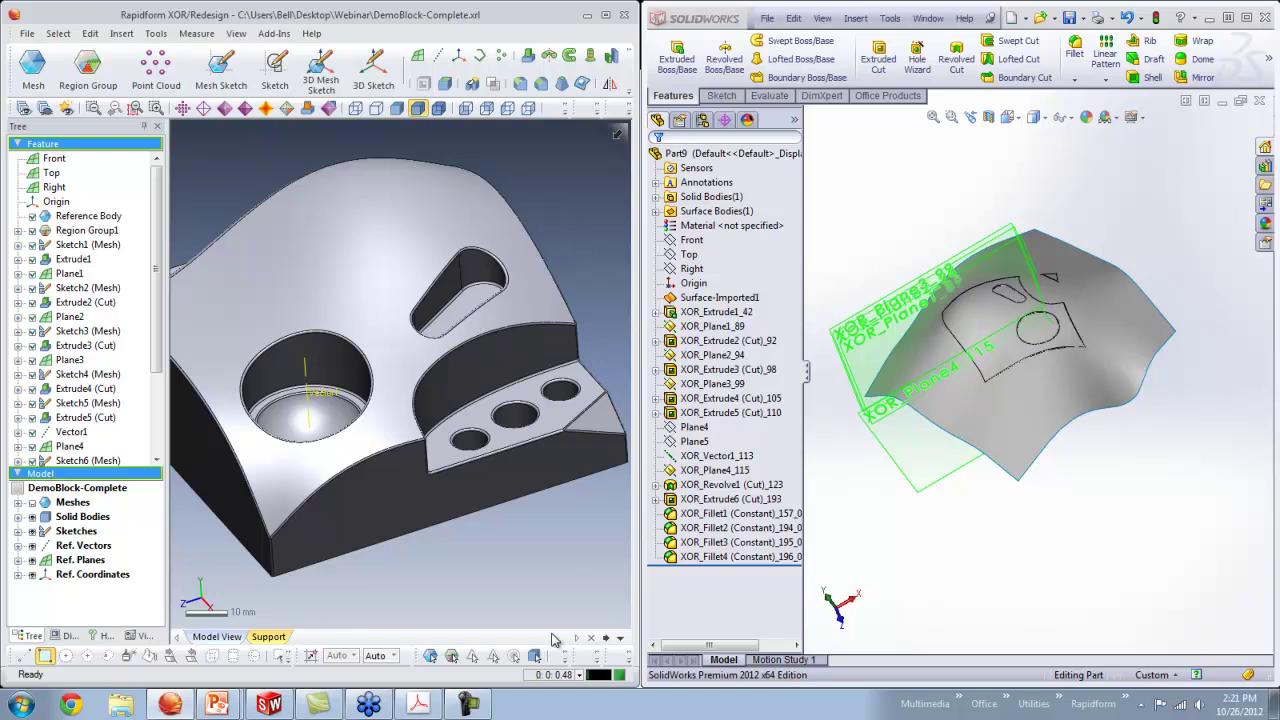
Open the Rapidform user guide at its LiveTransfer section, then bring SolidWorks forward.
{"action": "left_click", "coordinate": [421, 705]}
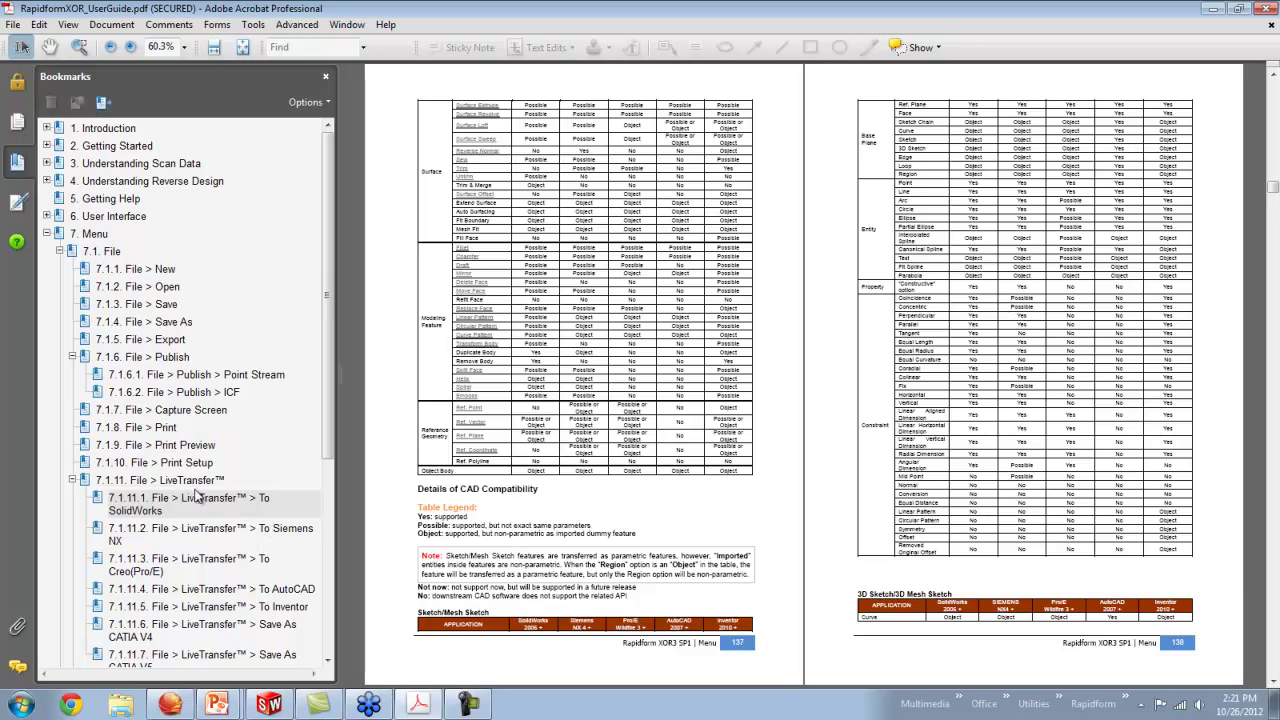
{"action": "left_click", "coordinate": [1273, 158]}
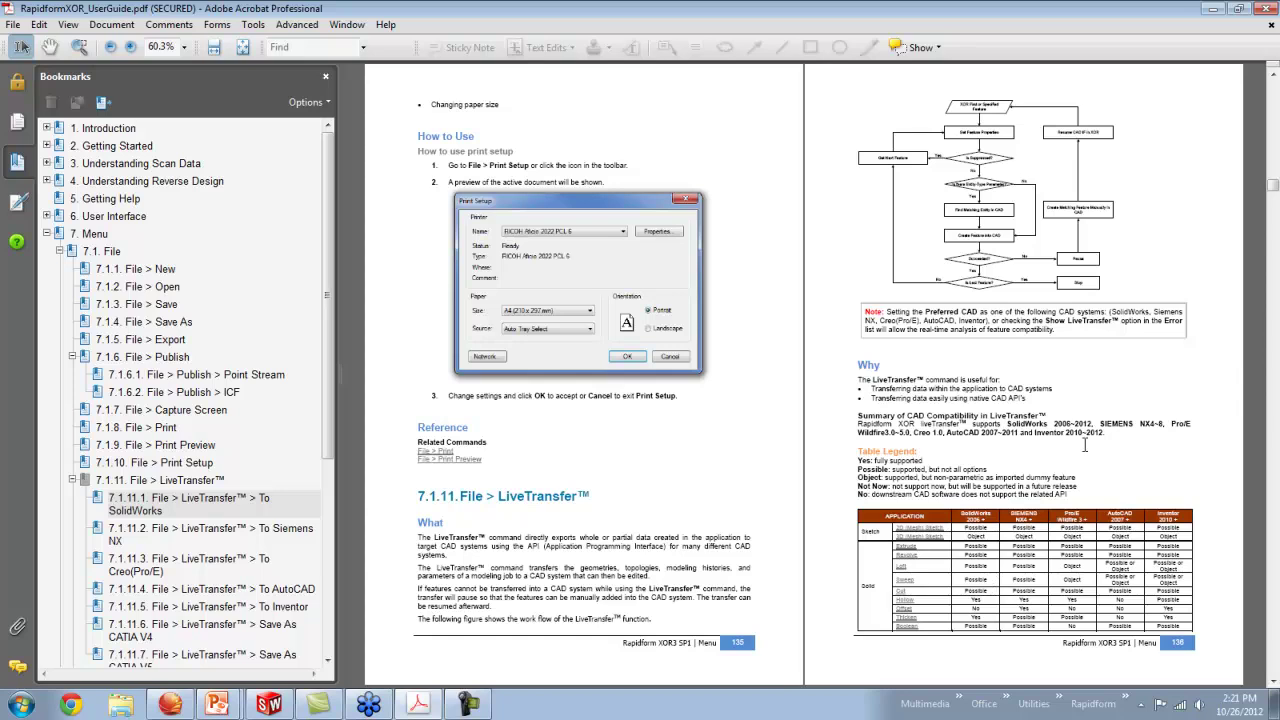
{"action": "left_click", "coordinate": [268, 705]}
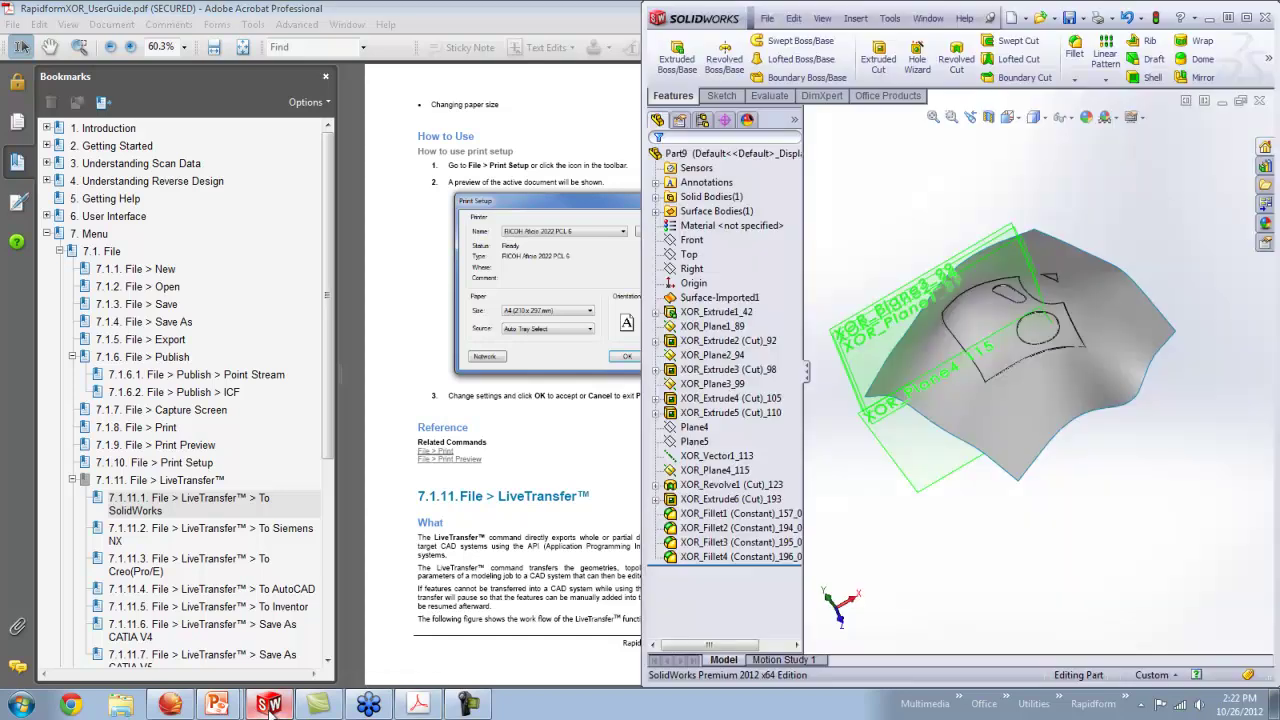
Show an enlarged Error List reporting LiveTransfer failures with CAD compatibility set to SolidWorks.
{"action": "left_click", "coordinate": [170, 705]}
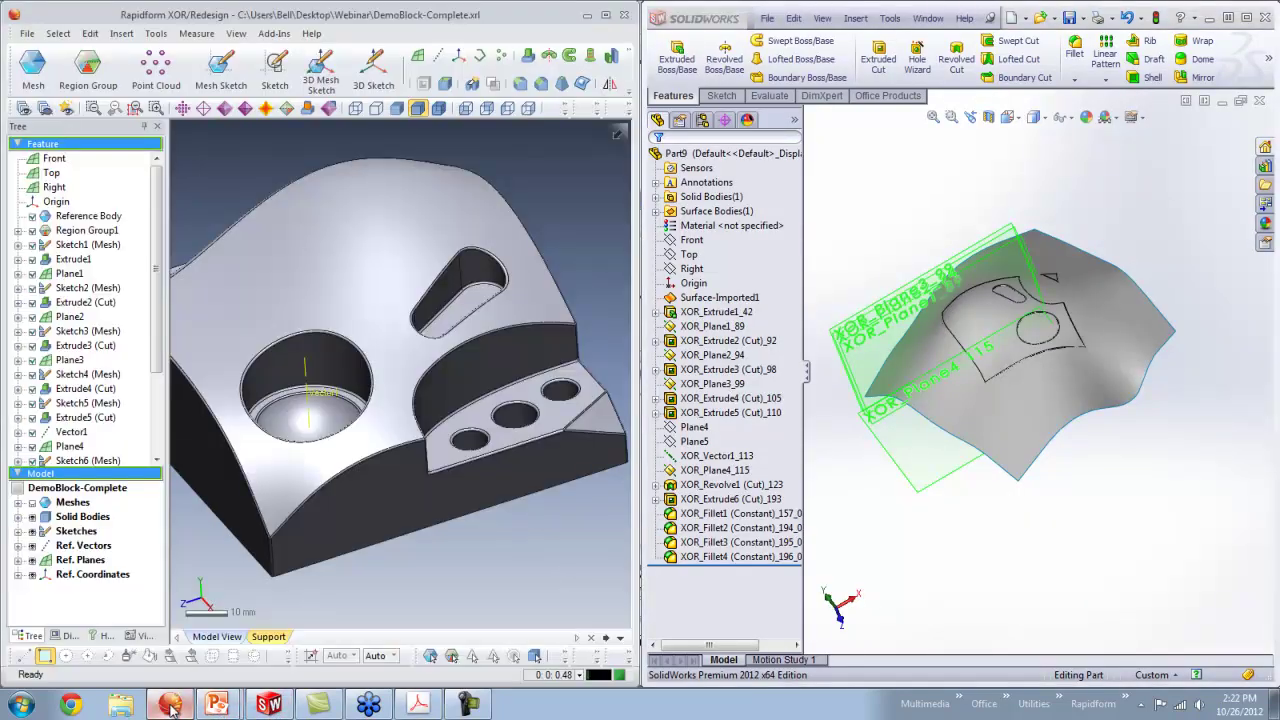
{"action": "right_click", "coordinate": [558, 108]}
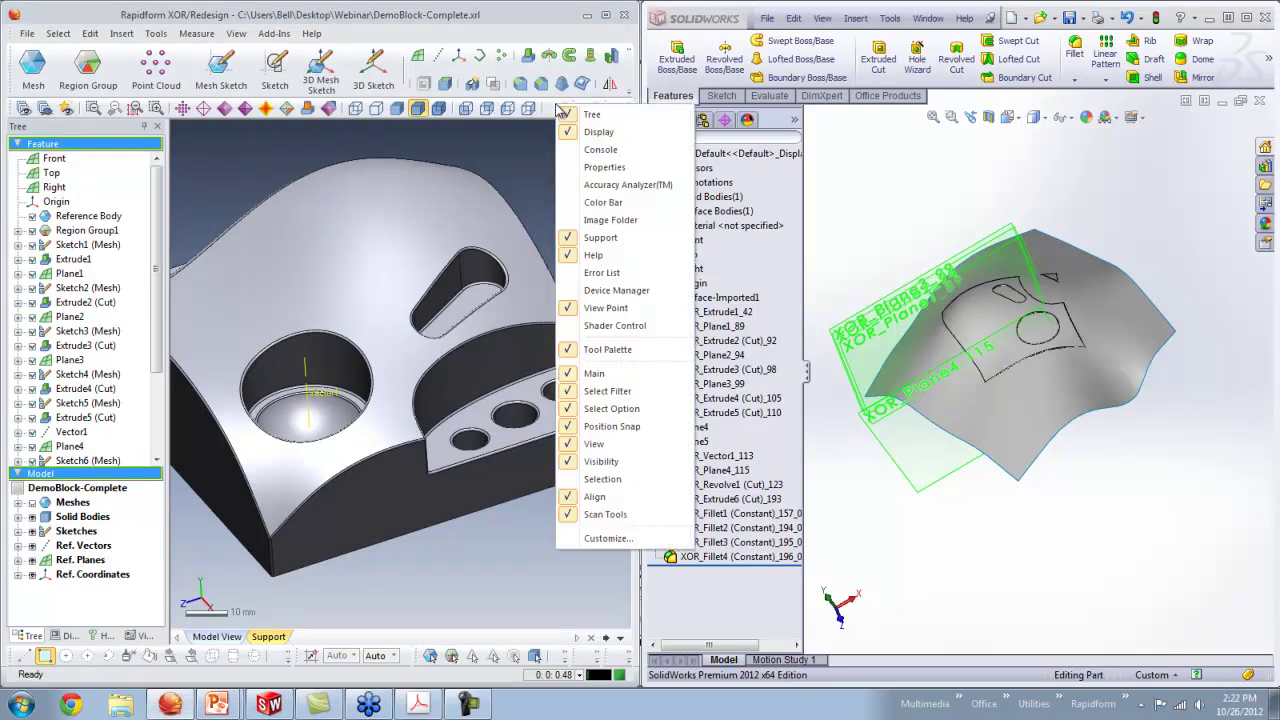
{"action": "left_click", "coordinate": [603, 272]}
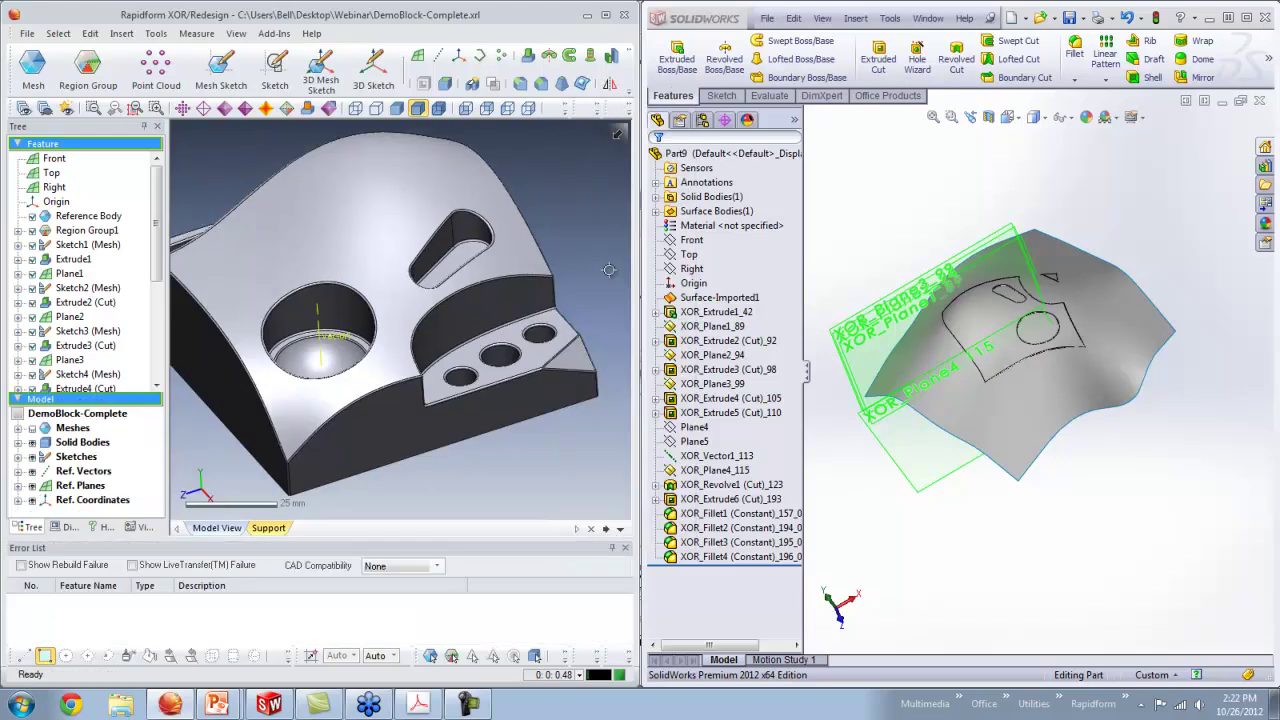
{"action": "left_click_drag", "start_coordinate": [539, 540], "coordinate": [541, 477]}
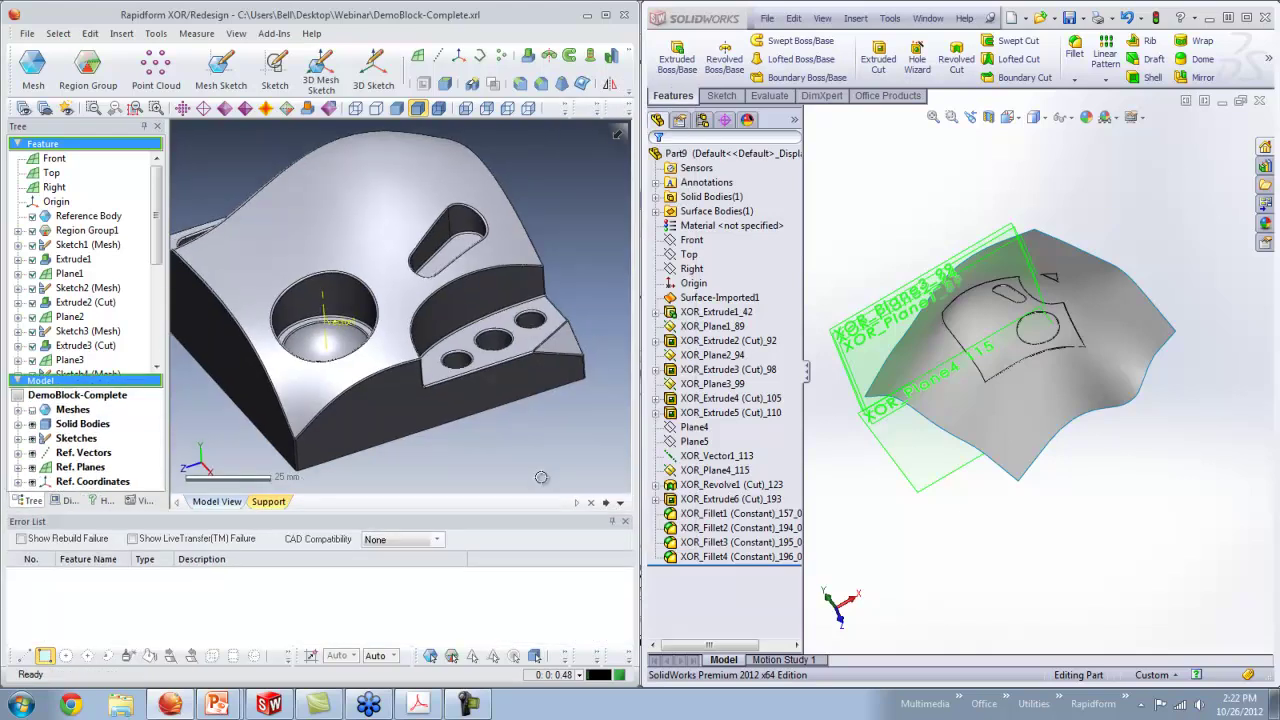
{"action": "left_click", "coordinate": [133, 540]}
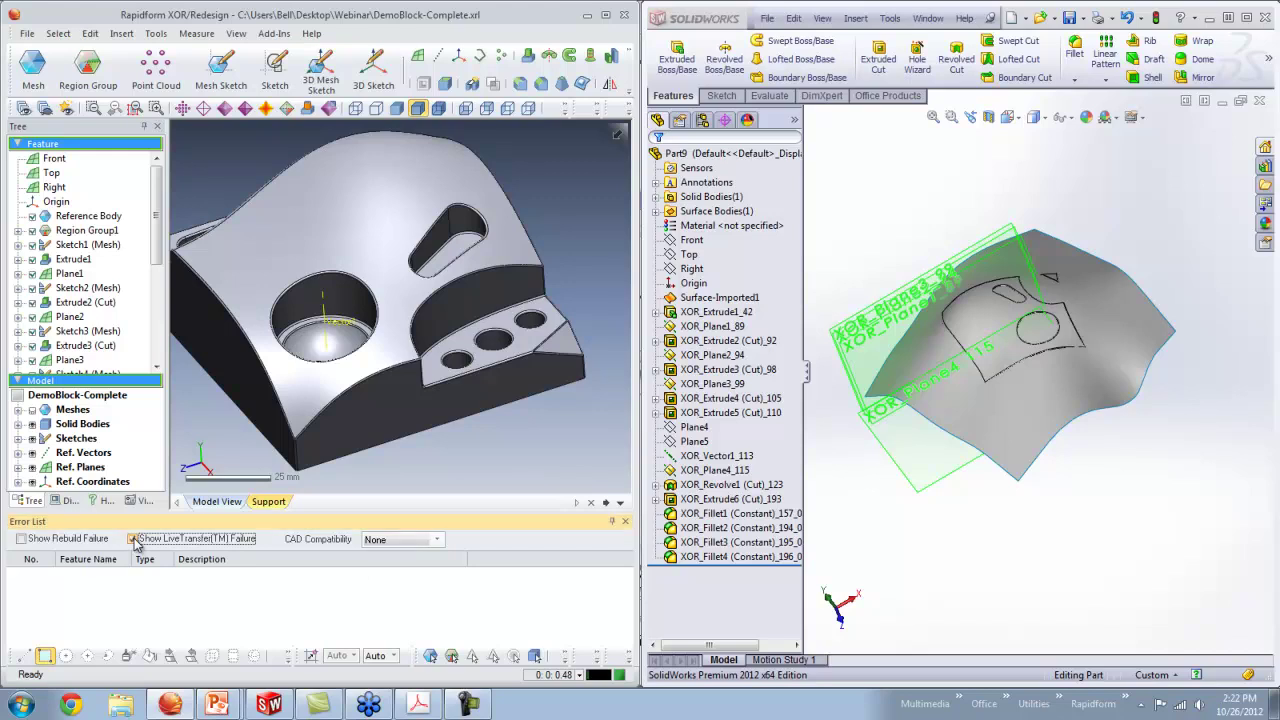
{"action": "left_click", "coordinate": [437, 540]}
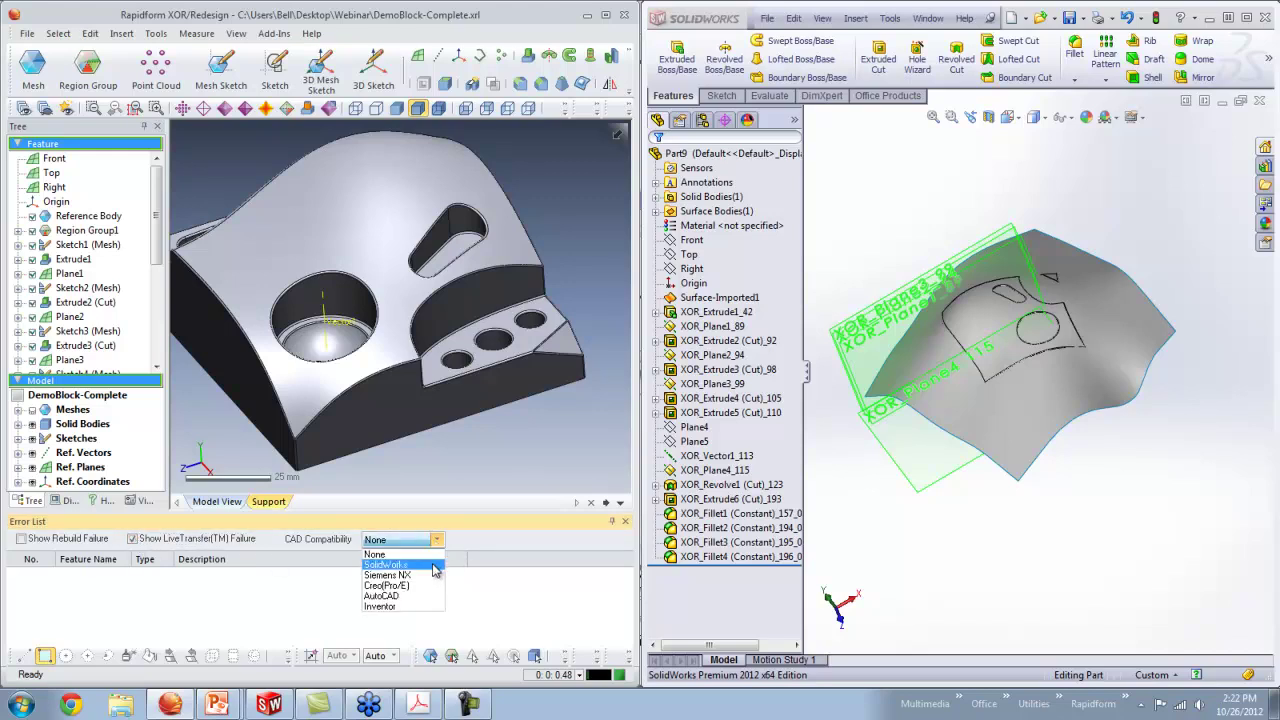
{"action": "left_click", "coordinate": [430, 565]}
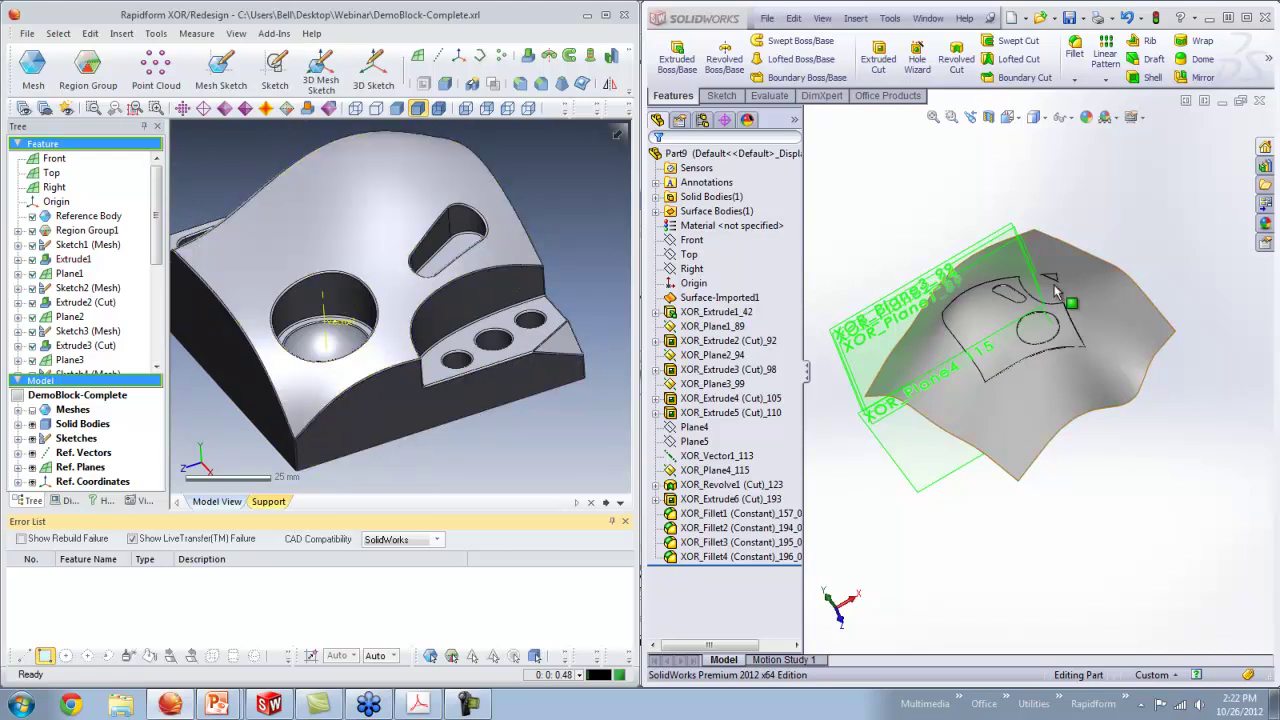
Hide the imported surface in SolidWorks and switch XOR's CAD compatibility to Creo(Pro/E).
{"action": "right_click", "coordinate": [1024, 464]}
{"action": "left_click", "coordinate": [1056, 448]}
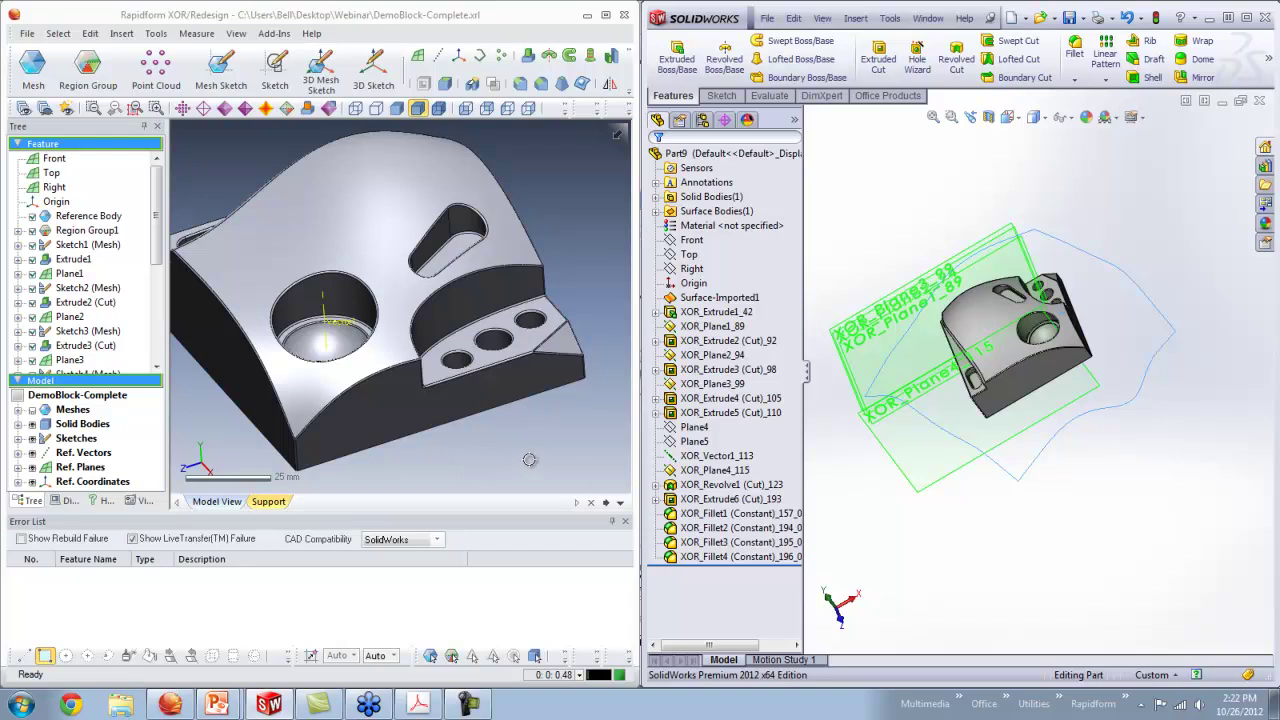
{"action": "left_click", "coordinate": [437, 540]}
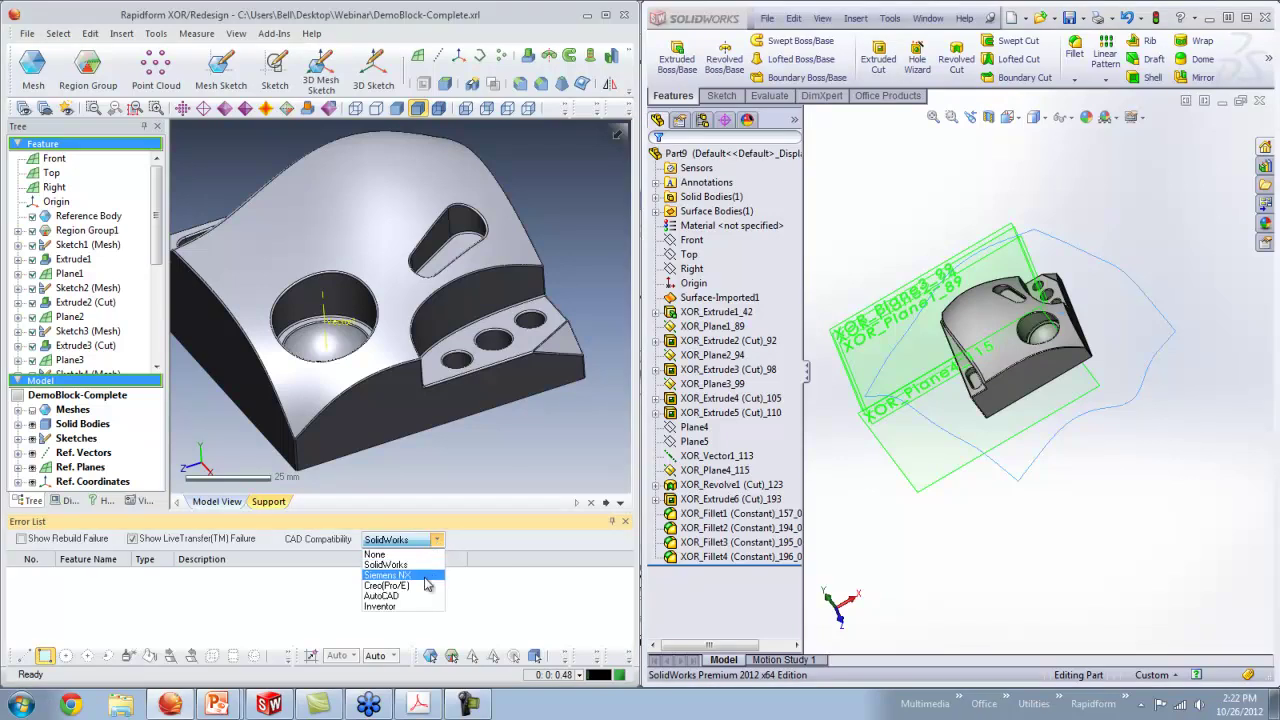
{"action": "left_click", "coordinate": [424, 587]}
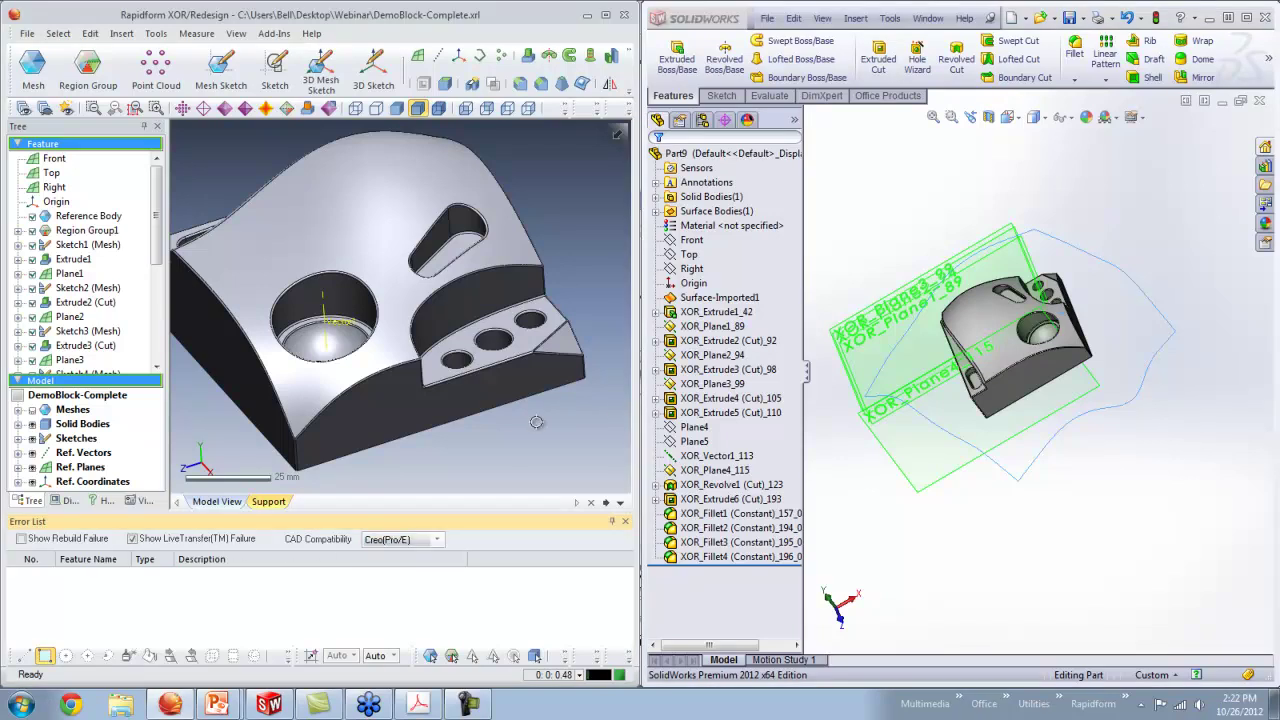
{"action": "mouse_move", "coordinate": [470, 260]}
{"action": "right_mouse_down"}
{"action": "mouse_move", "coordinate": [452, 277]}
{"action": "mouse_move", "coordinate": [476, 250]}
{"action": "right_mouse_up"}
Maximize Rapidform and sketch a rectangle on the Top plane over the lower-left slot.
{"action": "left_click", "coordinate": [697, 155]}
{"action": "left_click", "coordinate": [605, 15]}
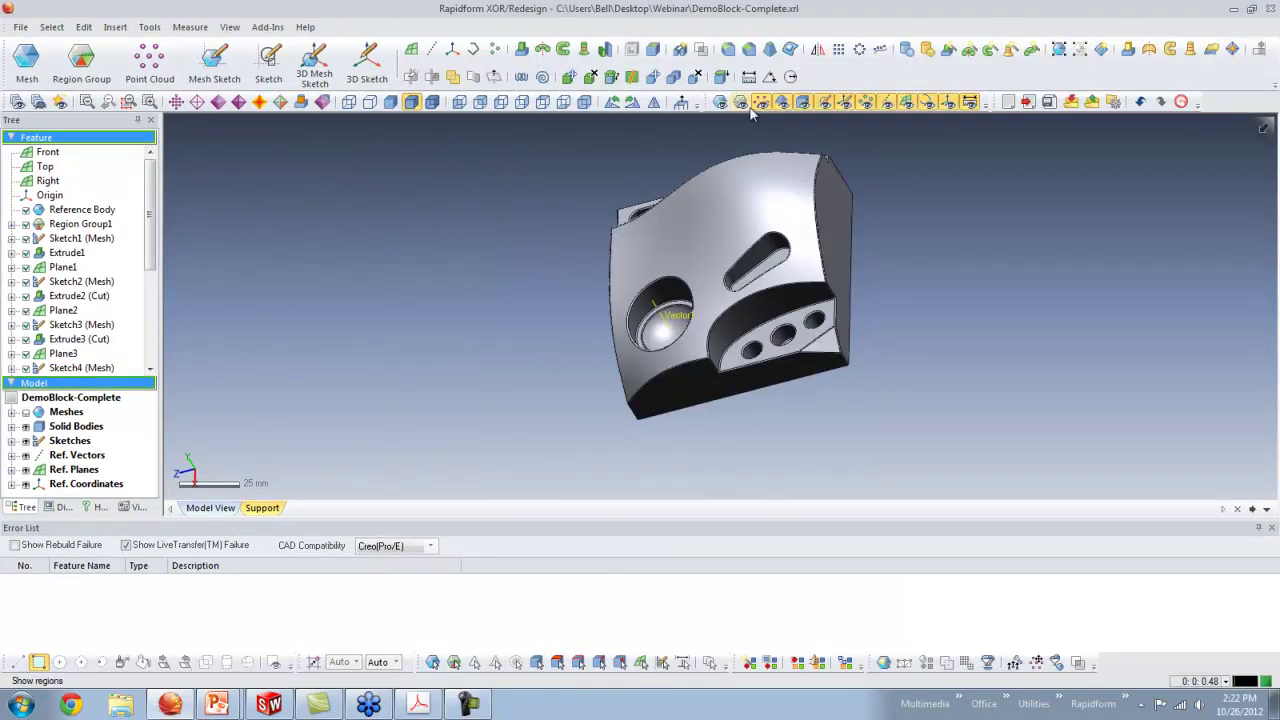
{"action": "right_click_drag", "start_coordinate": [809, 244], "coordinate": [822, 250]}
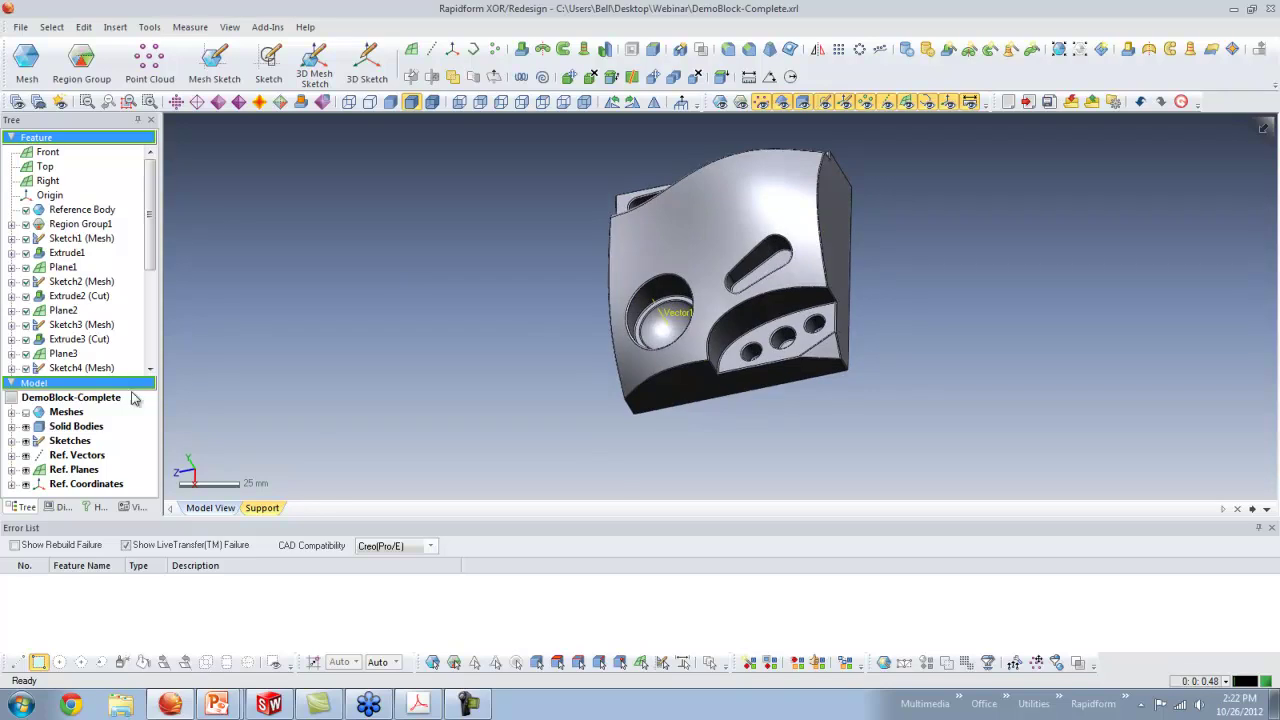
{"action": "left_click", "coordinate": [11, 469]}
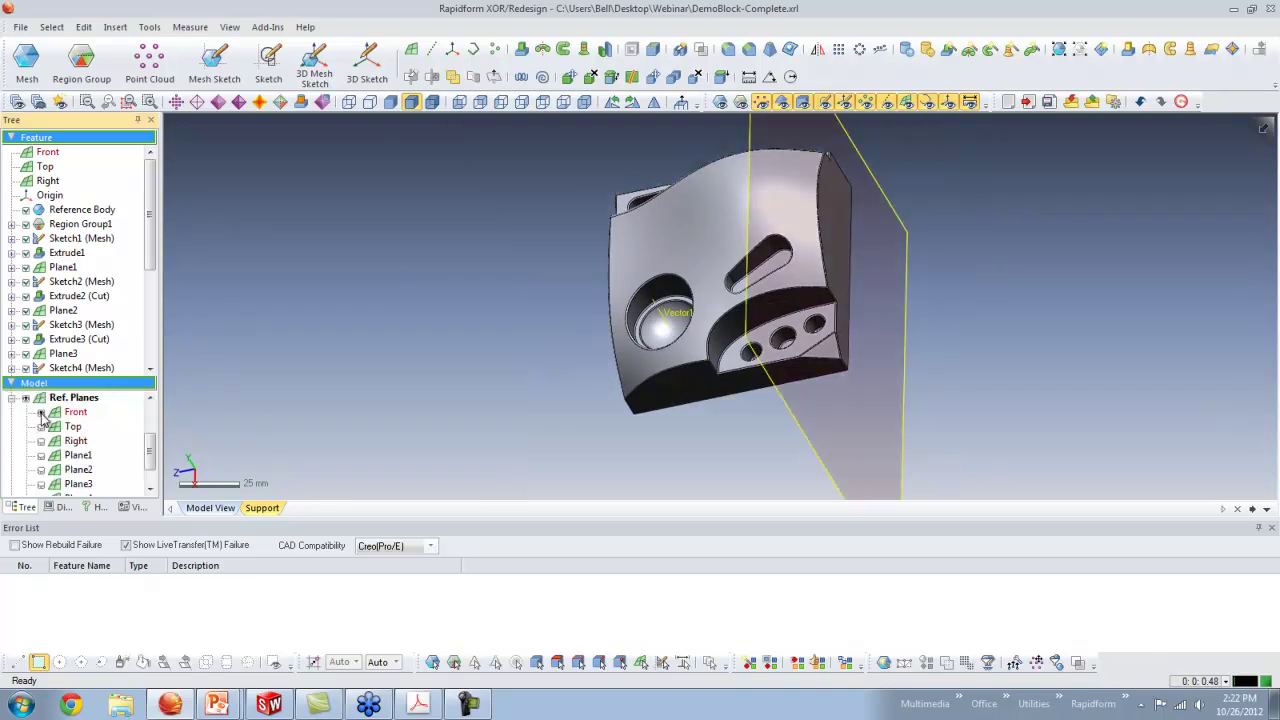
{"action": "right_click_drag", "start_coordinate": [474, 389], "coordinate": [894, 437]}
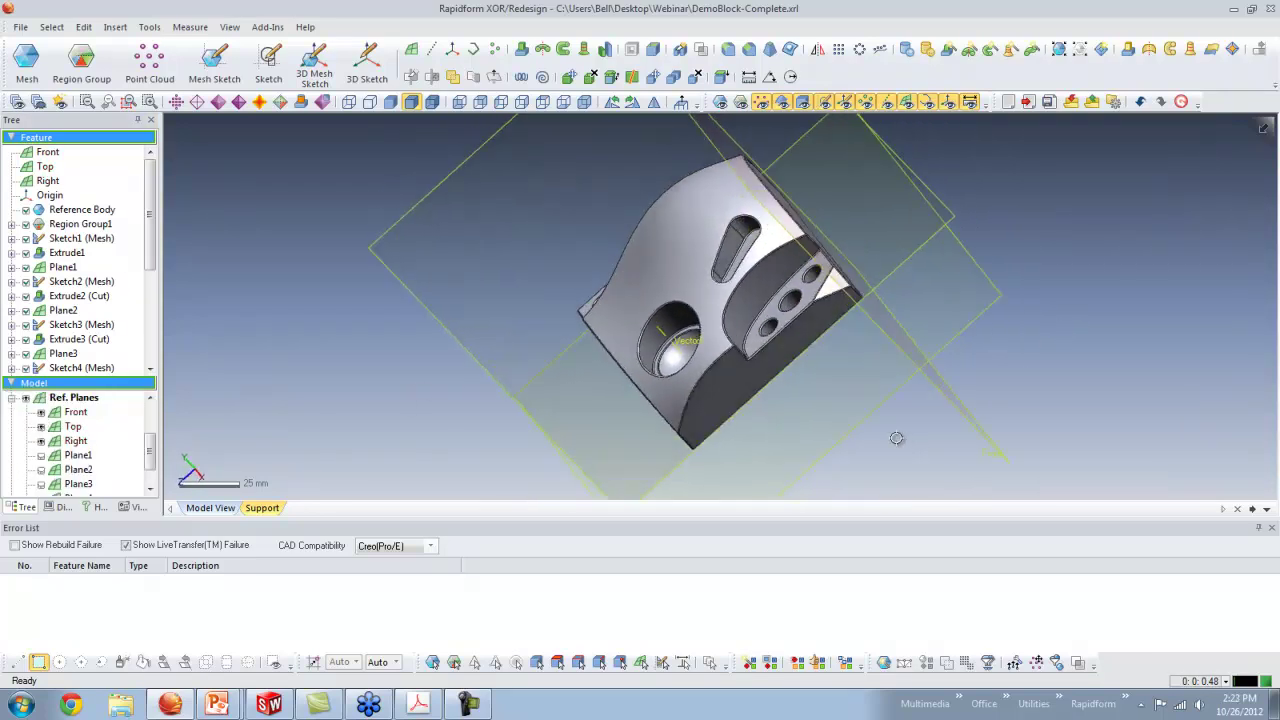
{"action": "left_click", "coordinate": [818, 404]}
{"action": "left_click", "coordinate": [268, 63]}
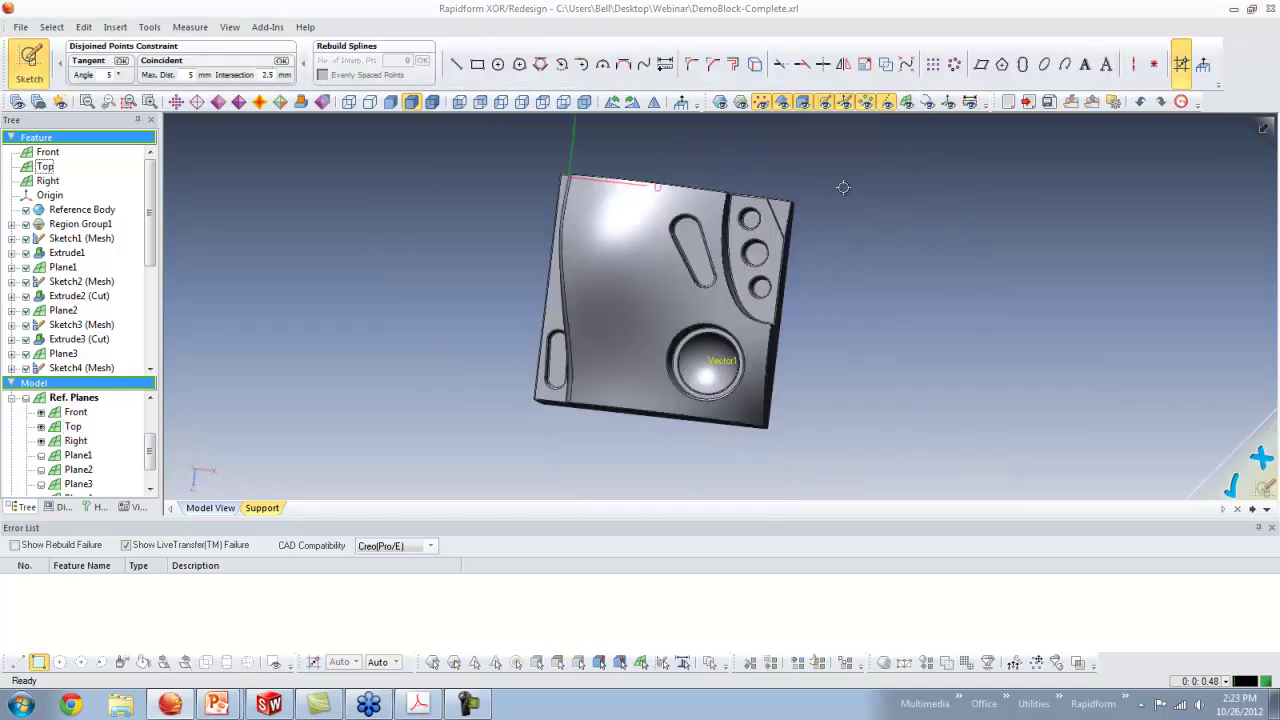
{"action": "left_click", "coordinate": [477, 64]}
{"action": "left_click", "coordinate": [525, 320]}
{"action": "left_click", "coordinate": [632, 446]}
{"action": "left_click", "coordinate": [285, 132]}
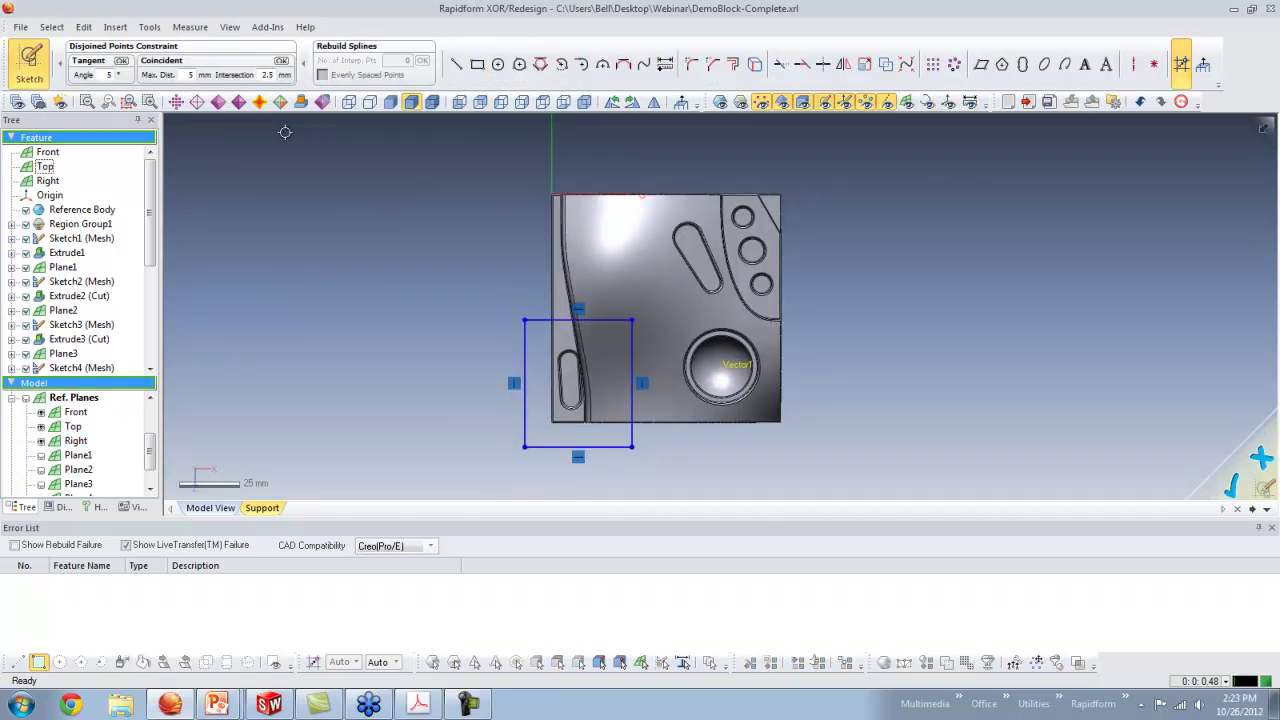
{"action": "left_click", "coordinate": [30, 62]}
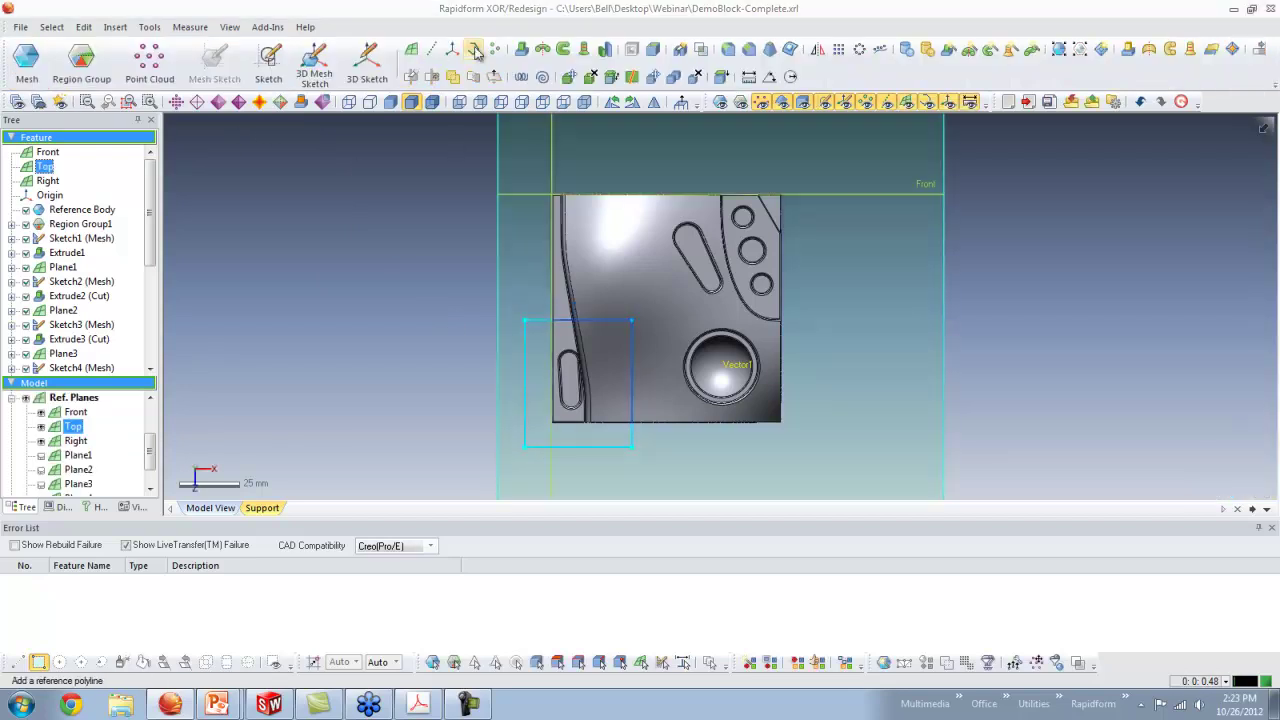
Extrude the rectangle sketch into a block.
{"action": "left_click", "coordinate": [520, 50]}
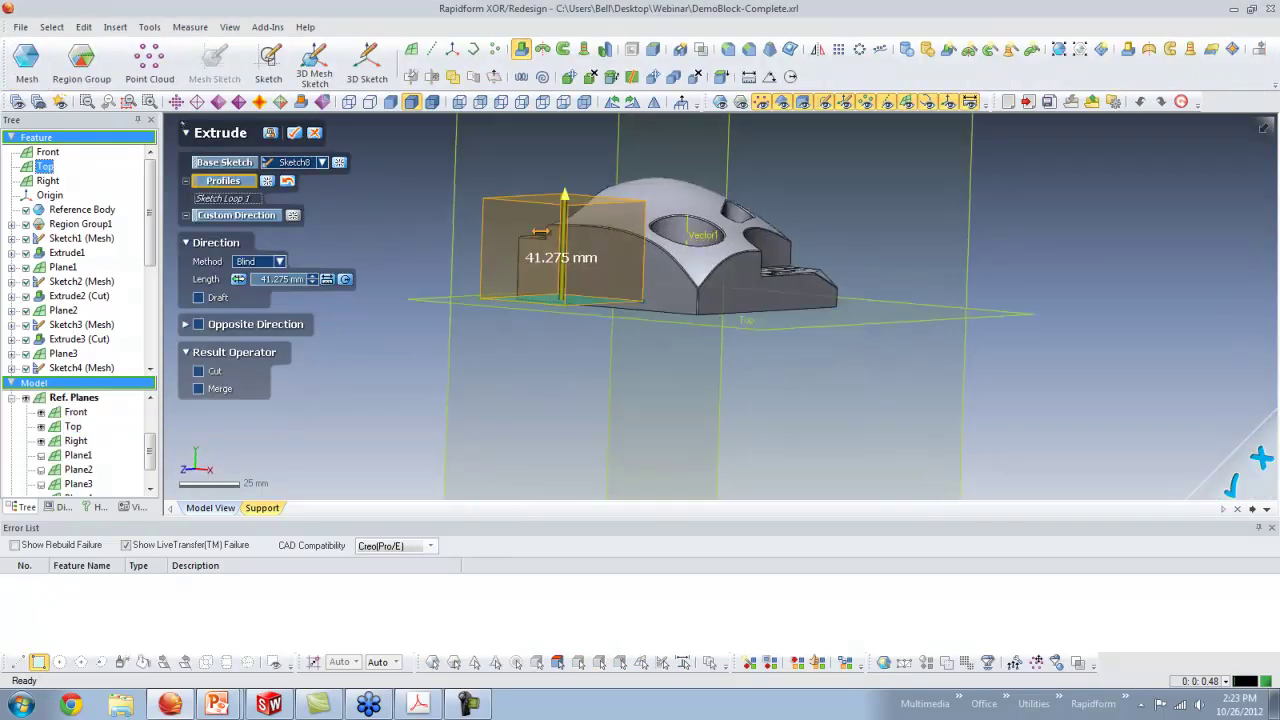
{"action": "left_click", "coordinate": [297, 133]}
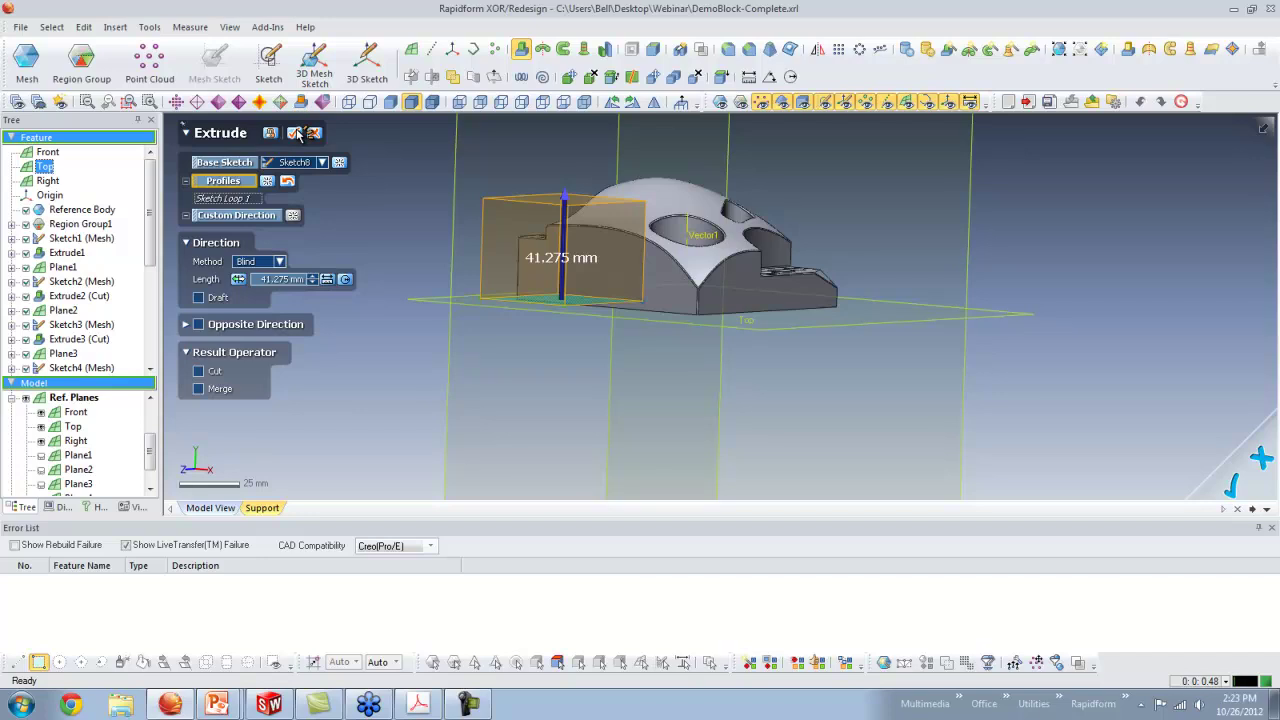
{"action": "left_click", "coordinate": [297, 133]}
{"action": "right_click_drag", "start_coordinate": [600, 300], "coordinate": [720, 310]}
Boolean-cut the Extrude7 block from the main body to form a notch.
{"action": "left_click", "coordinate": [700, 48]}
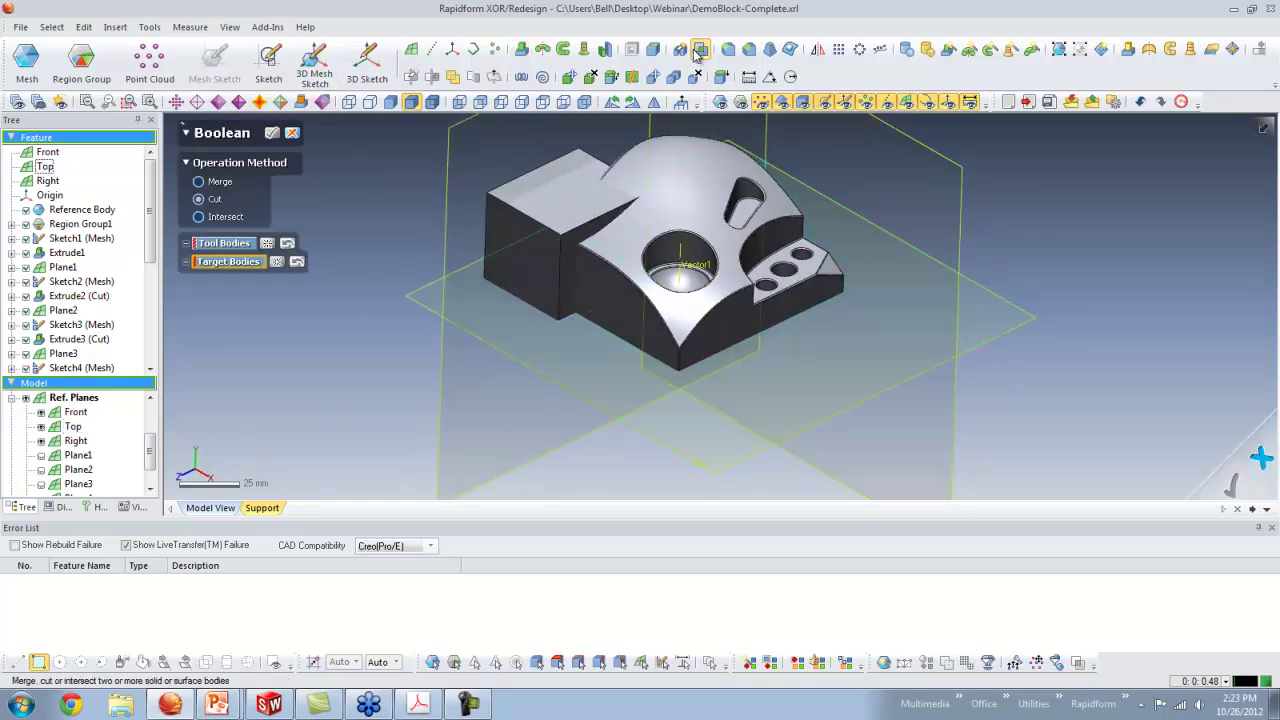
{"action": "left_click", "coordinate": [510, 228]}
{"action": "left_click", "coordinate": [727, 228]}
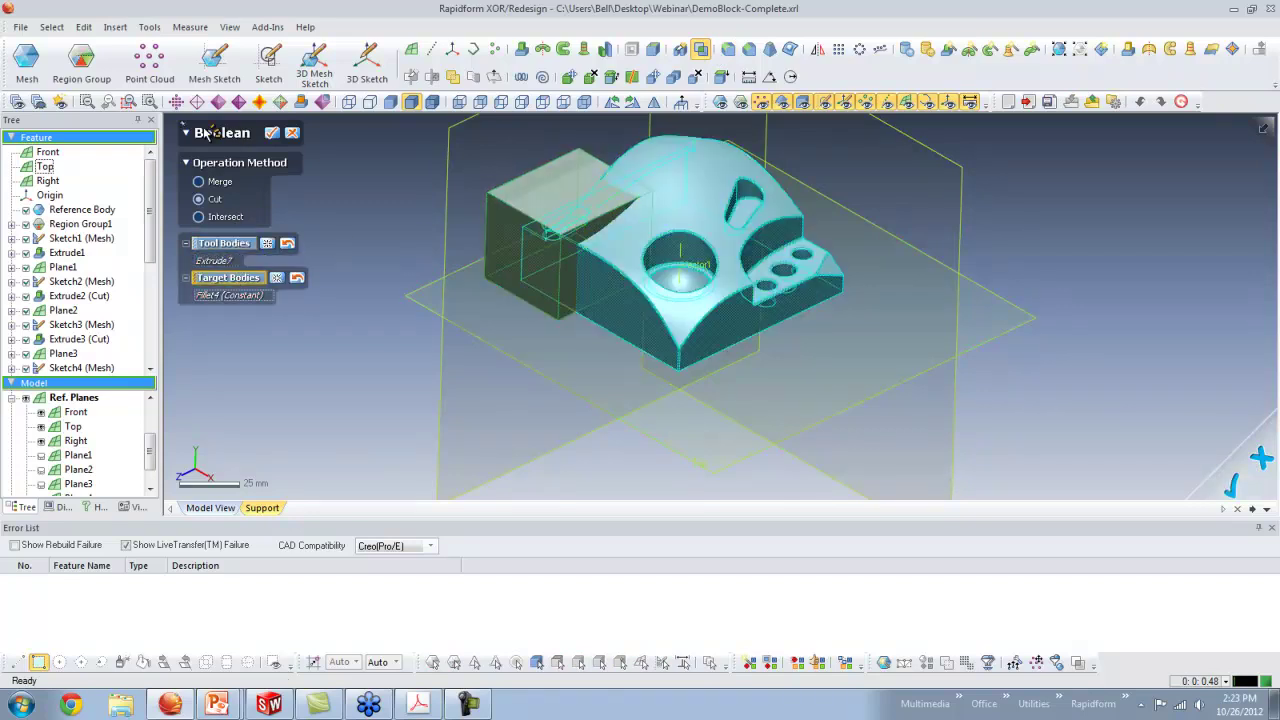
{"action": "left_click", "coordinate": [273, 133]}
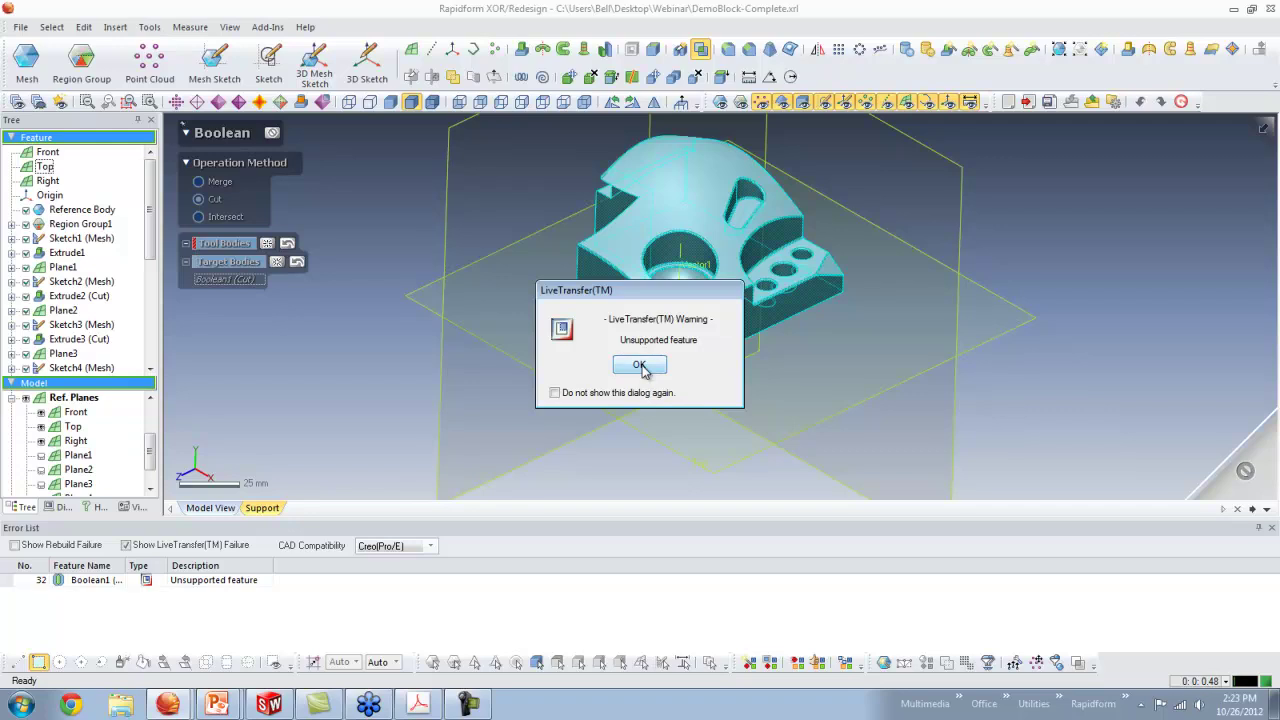
Dismiss the unsupported-feature warning and set CAD compatibility back to SolidWorks, clearing the Boolean1 error.
{"action": "left_click", "coordinate": [640, 365]}
{"action": "right_click_drag", "start_coordinate": [900, 290], "coordinate": [553, 527]}
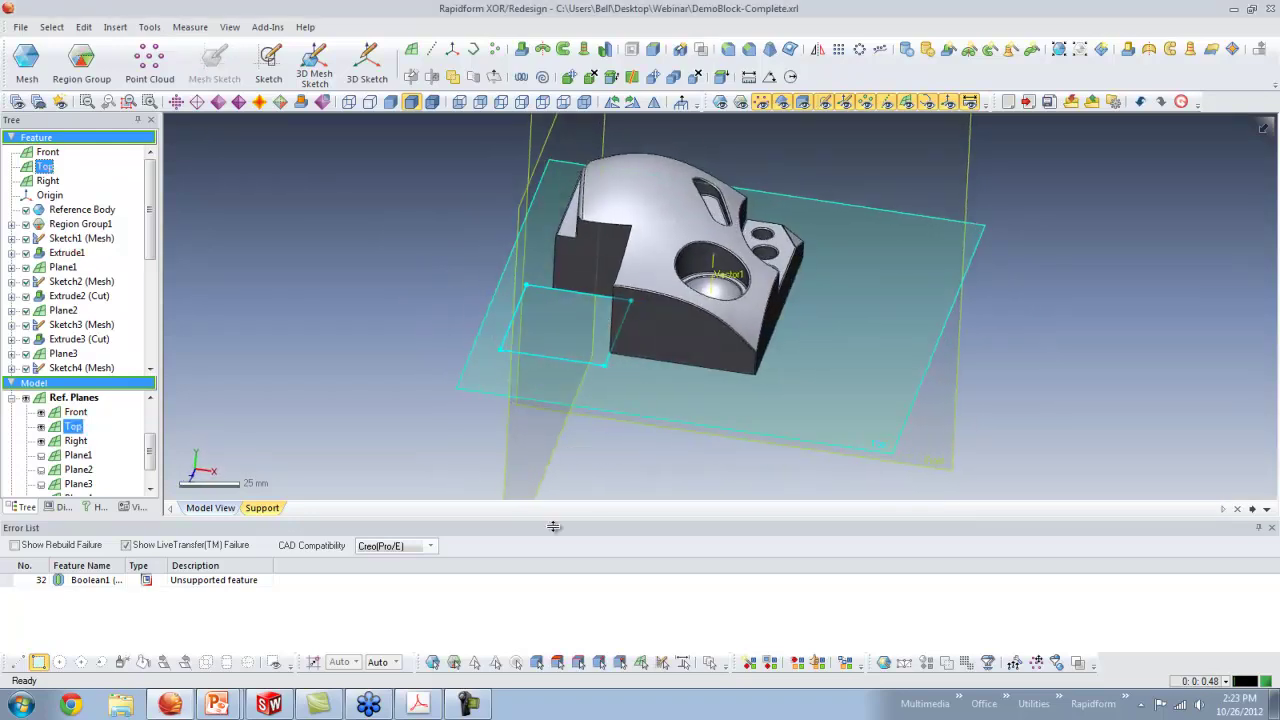
{"action": "left_click", "coordinate": [430, 546]}
{"action": "left_click", "coordinate": [407, 571]}
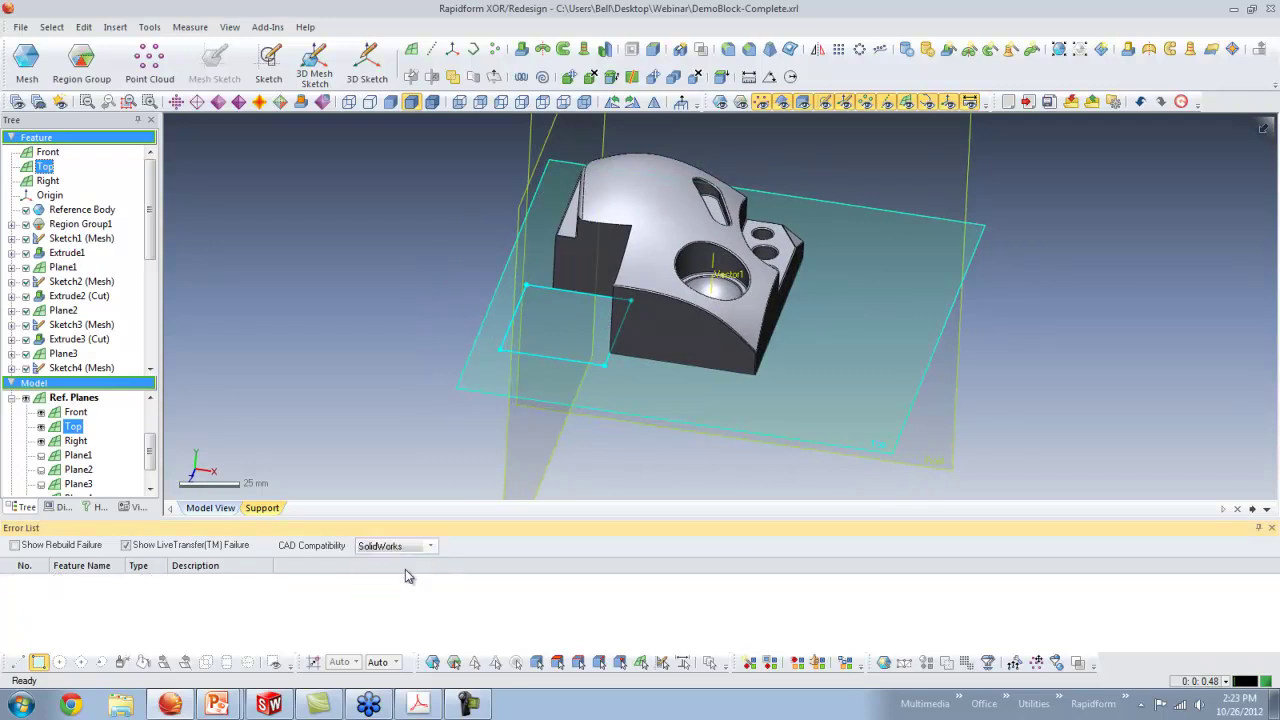
{"action": "right_click_drag", "start_coordinate": [866, 329], "coordinate": [699, 296]}
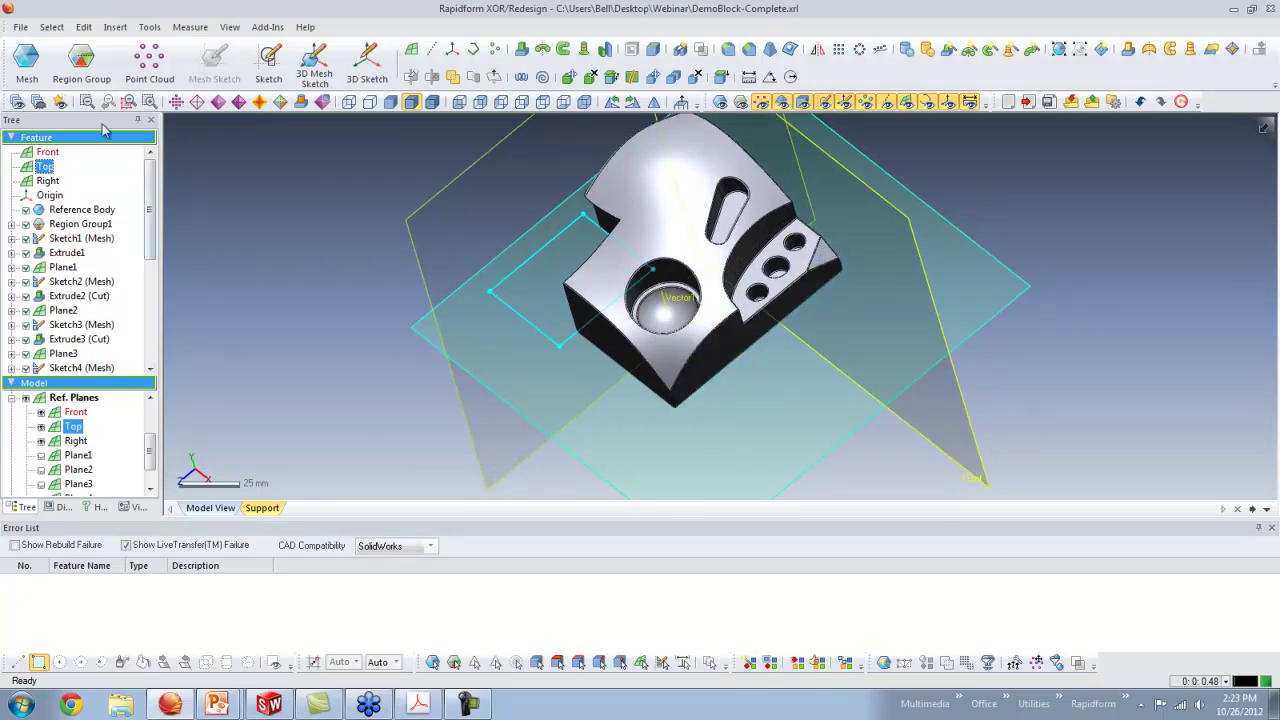
Start a new model, discarding the demo block changes.
{"action": "left_click", "coordinate": [20, 27]}
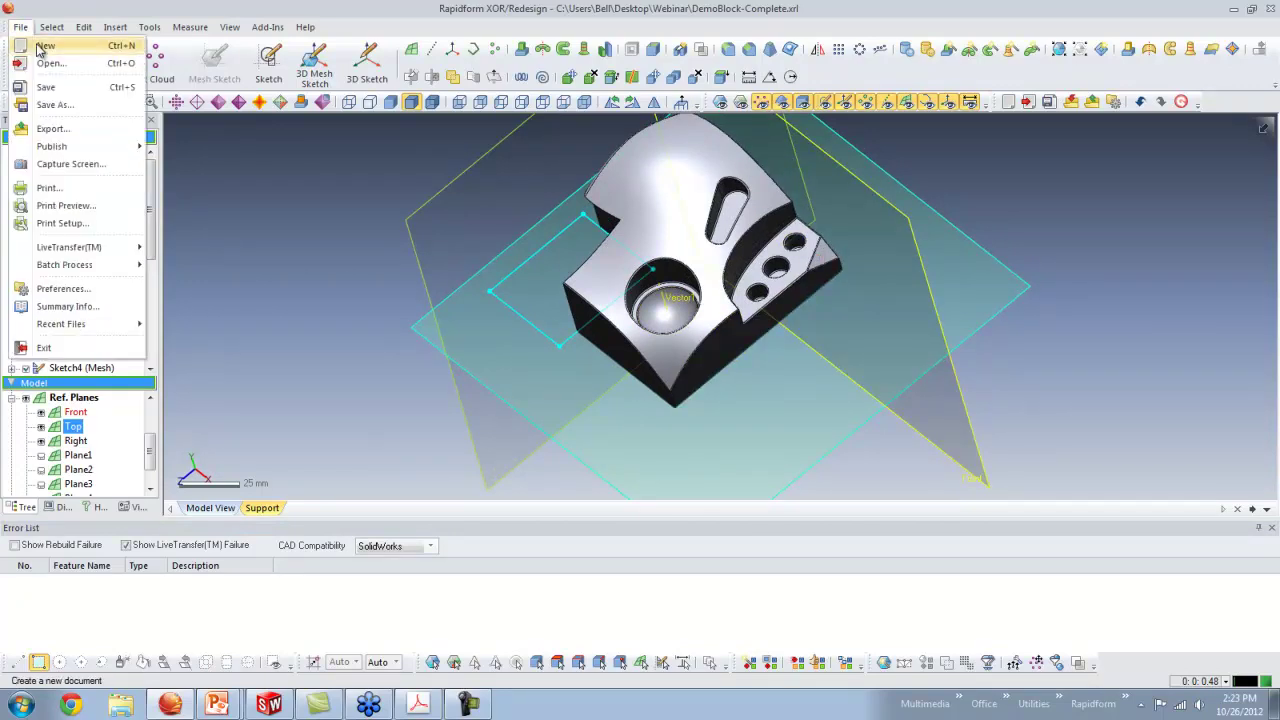
{"action": "left_click", "coordinate": [40, 46]}
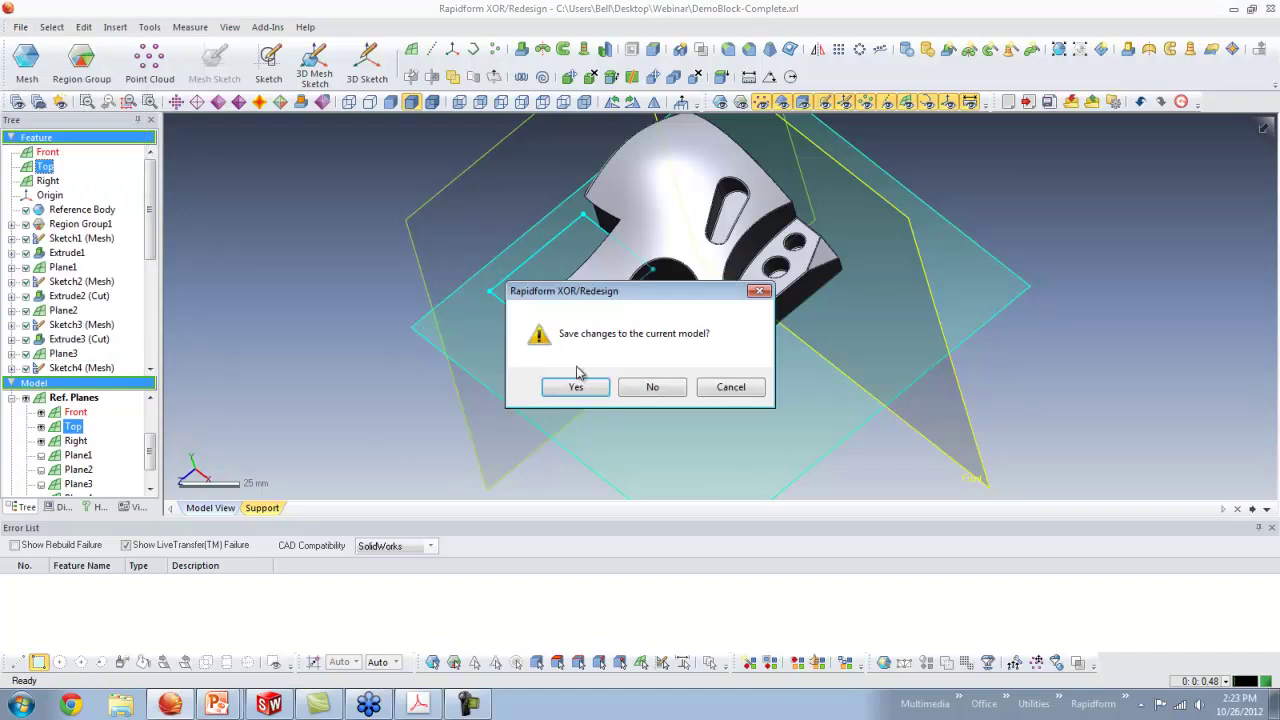
{"action": "left_click", "coordinate": [652, 387]}
Open Turbine_Blade-Complete.xrl.
{"action": "left_click", "coordinate": [20, 27]}
{"action": "left_click", "coordinate": [57, 68]}
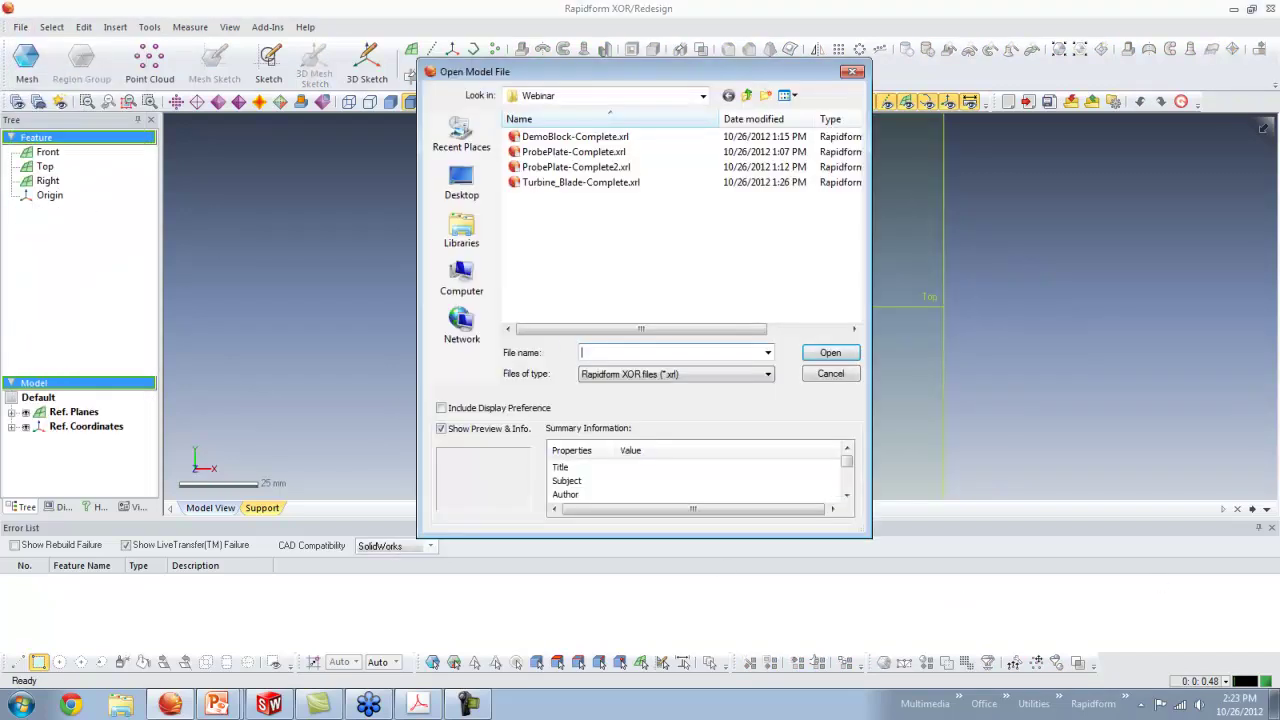
{"action": "double_click", "coordinate": [572, 182]}
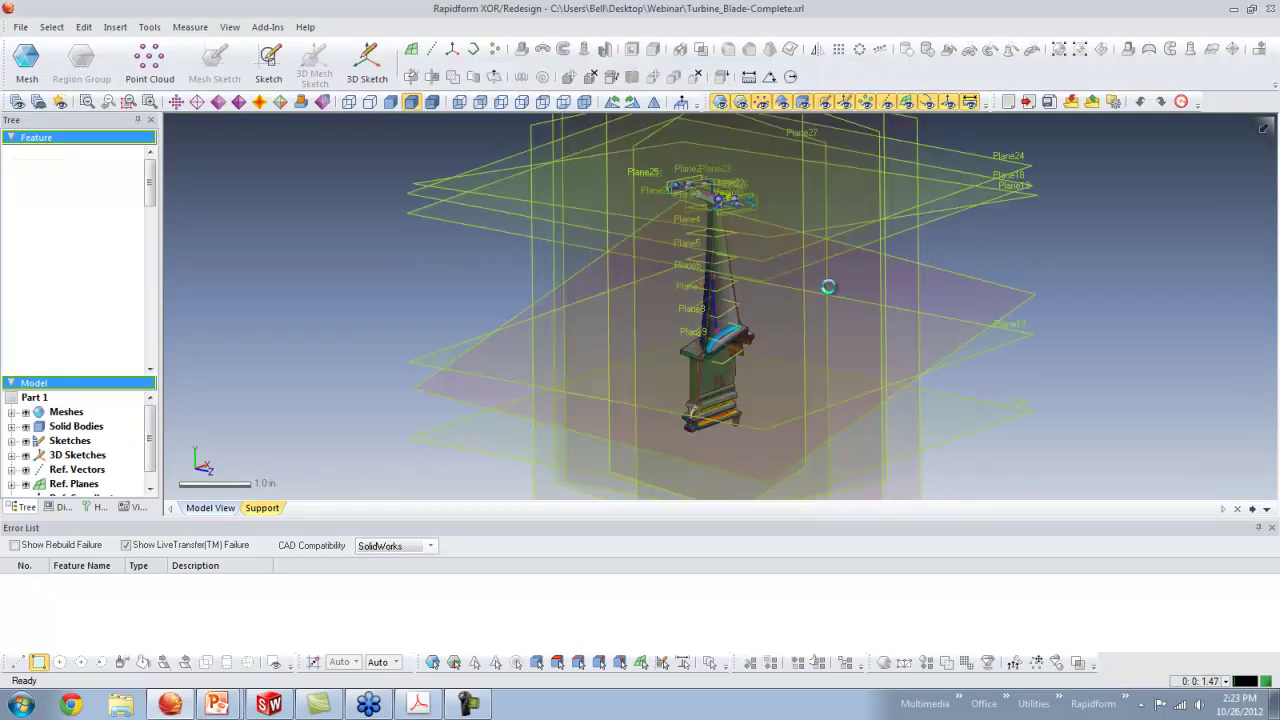
Hide the mesh and reference planes, close the Error List, and rotate the turbine blade.
{"action": "left_click", "coordinate": [720, 102]}
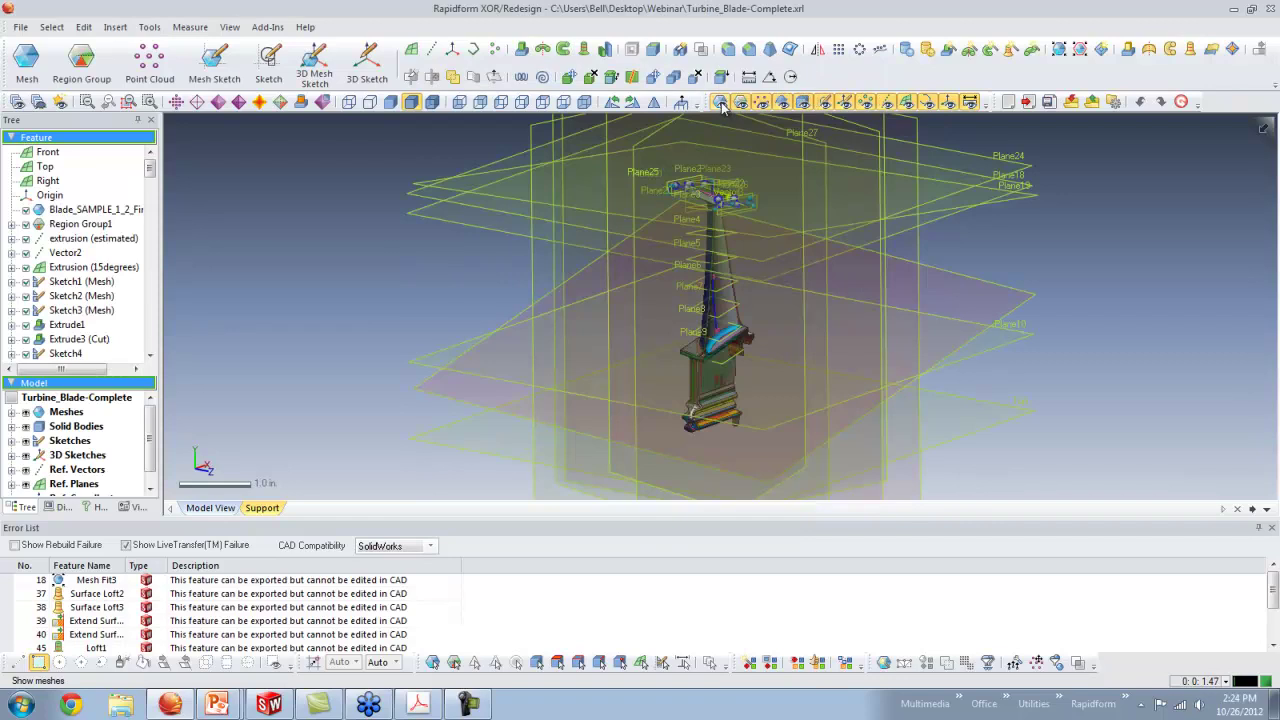
{"action": "left_click", "coordinate": [897, 104]}
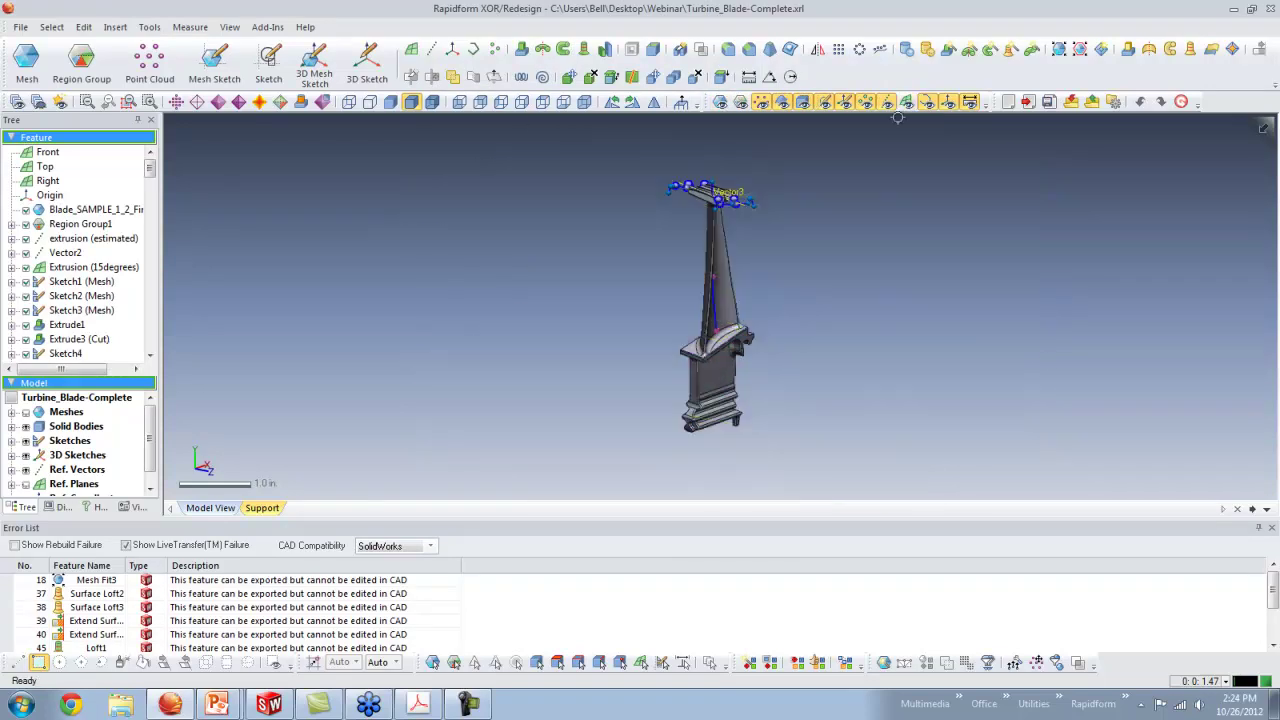
{"action": "left_click", "coordinate": [1272, 529]}
{"action": "right_click_drag", "start_coordinate": [866, 400], "coordinate": [386, 311]}
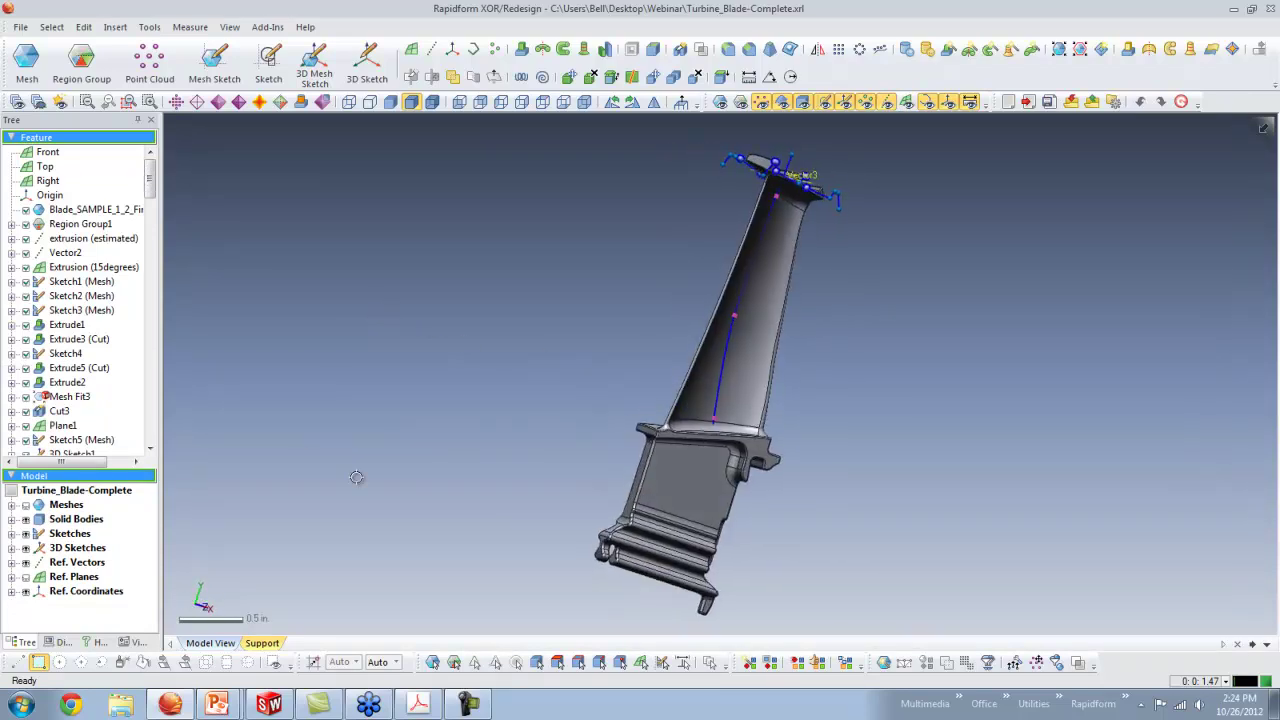
Tile Rapidform beside SolidWorks and close Part9 without saving.
{"action": "key", "text": "super+Left"}
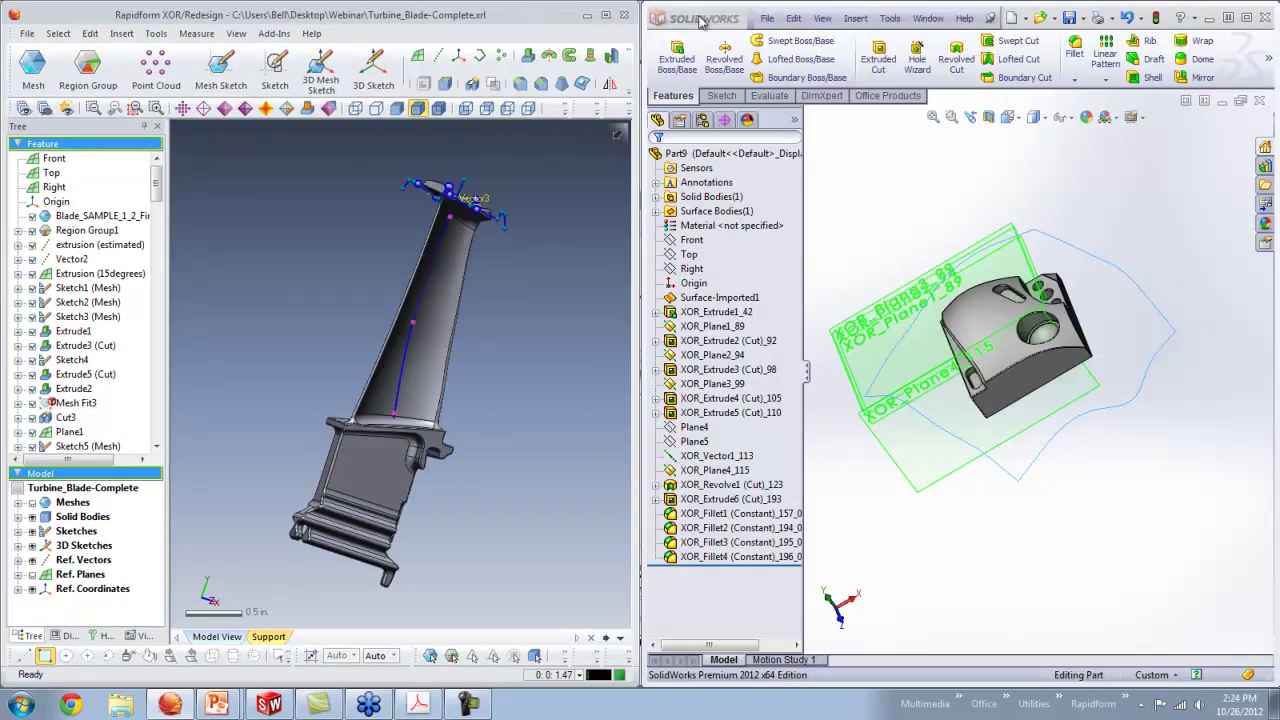
{"action": "left_click", "coordinate": [769, 18]}
{"action": "left_click", "coordinate": [795, 72]}
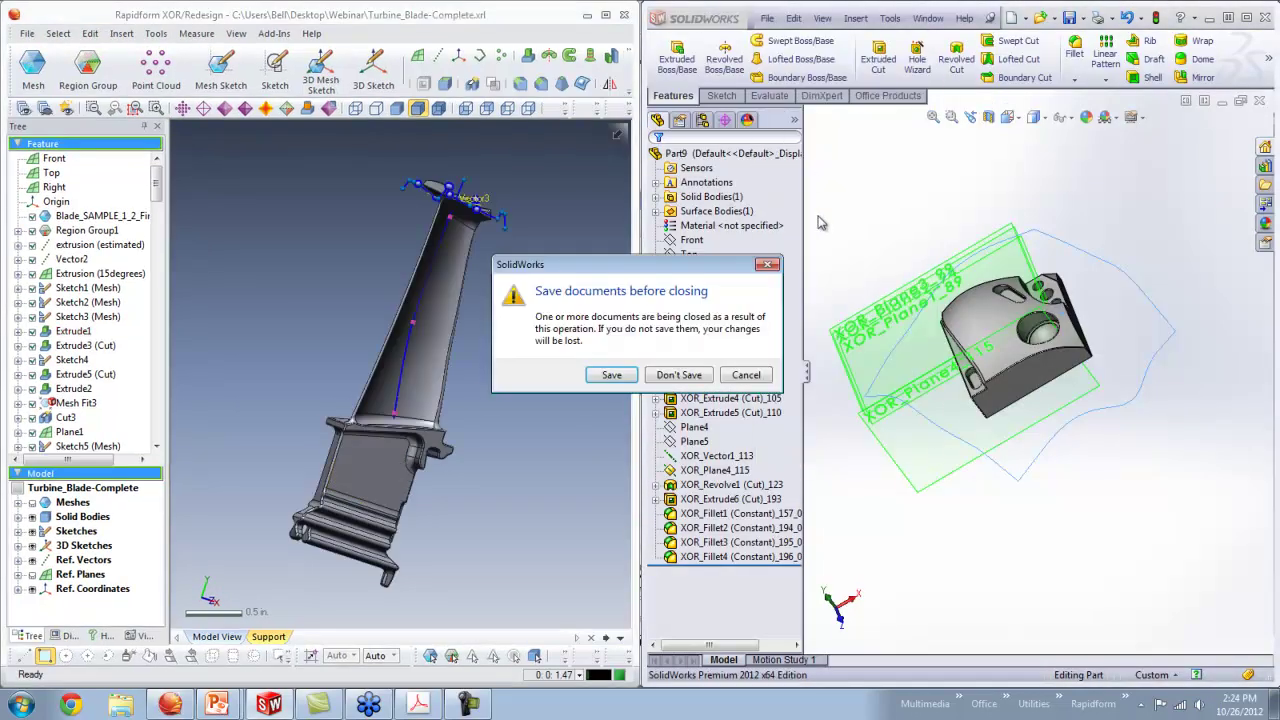
{"action": "left_click", "coordinate": [676, 375]}
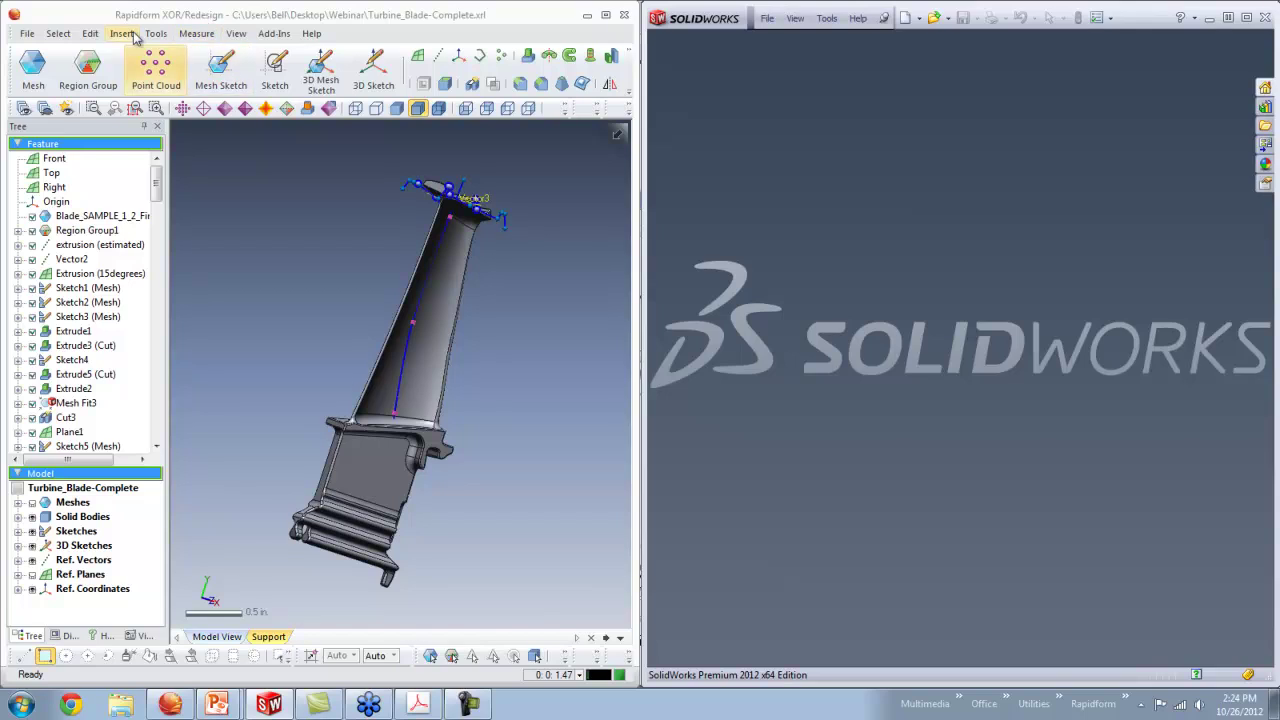
Start a LiveTransfer of the turbine blade model to SolidWorks.
{"action": "left_click", "coordinate": [30, 34]}
{"action": "mouse_move", "coordinate": [86, 253]}
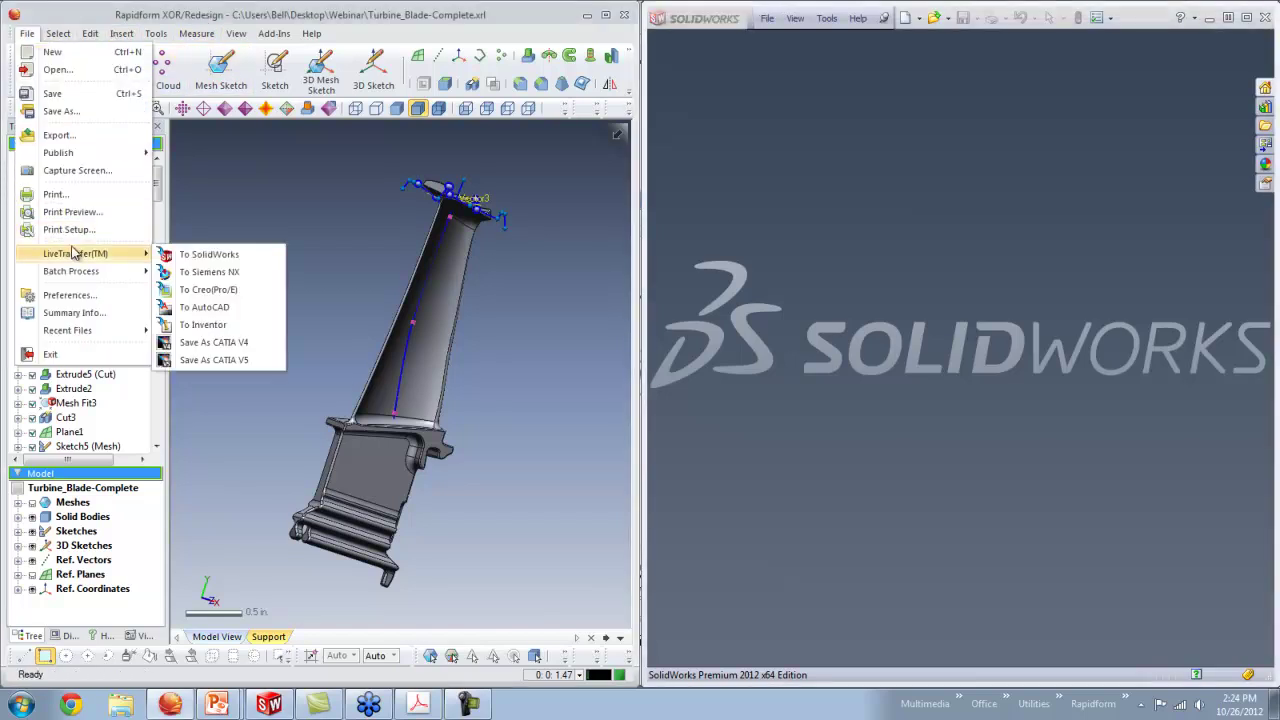
{"action": "left_click", "coordinate": [200, 253]}
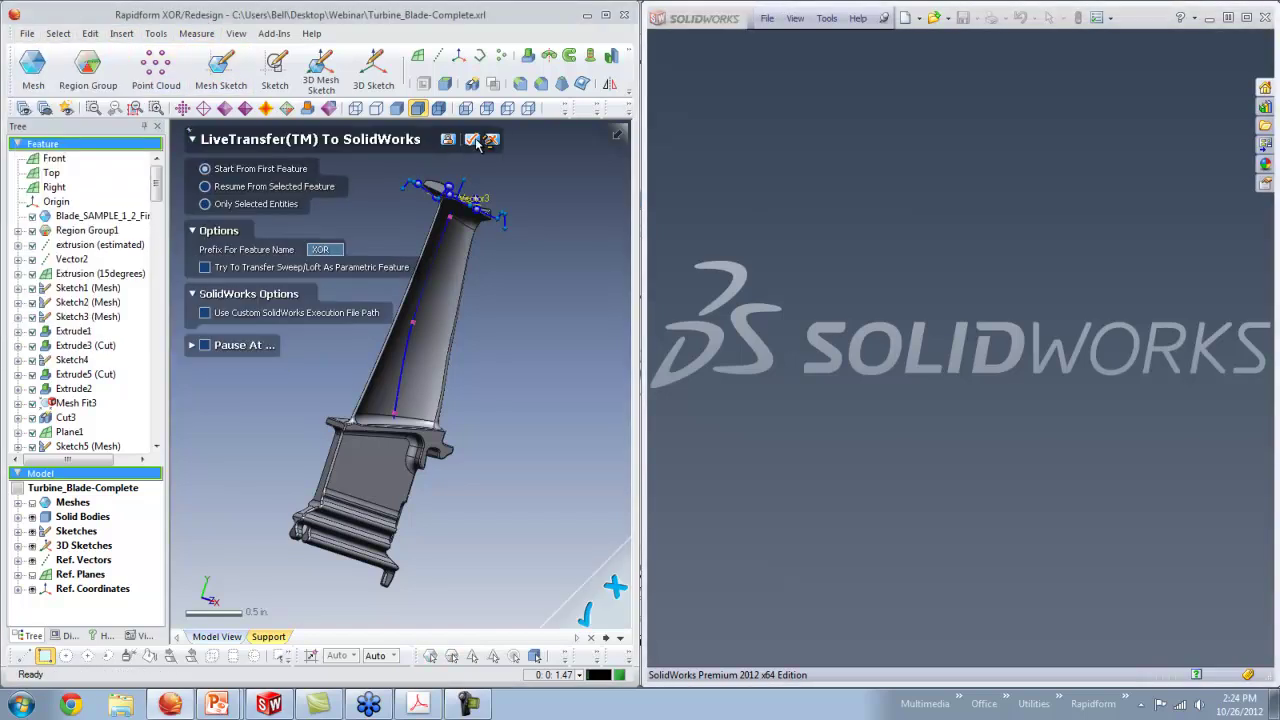
{"action": "left_click", "coordinate": [476, 141]}
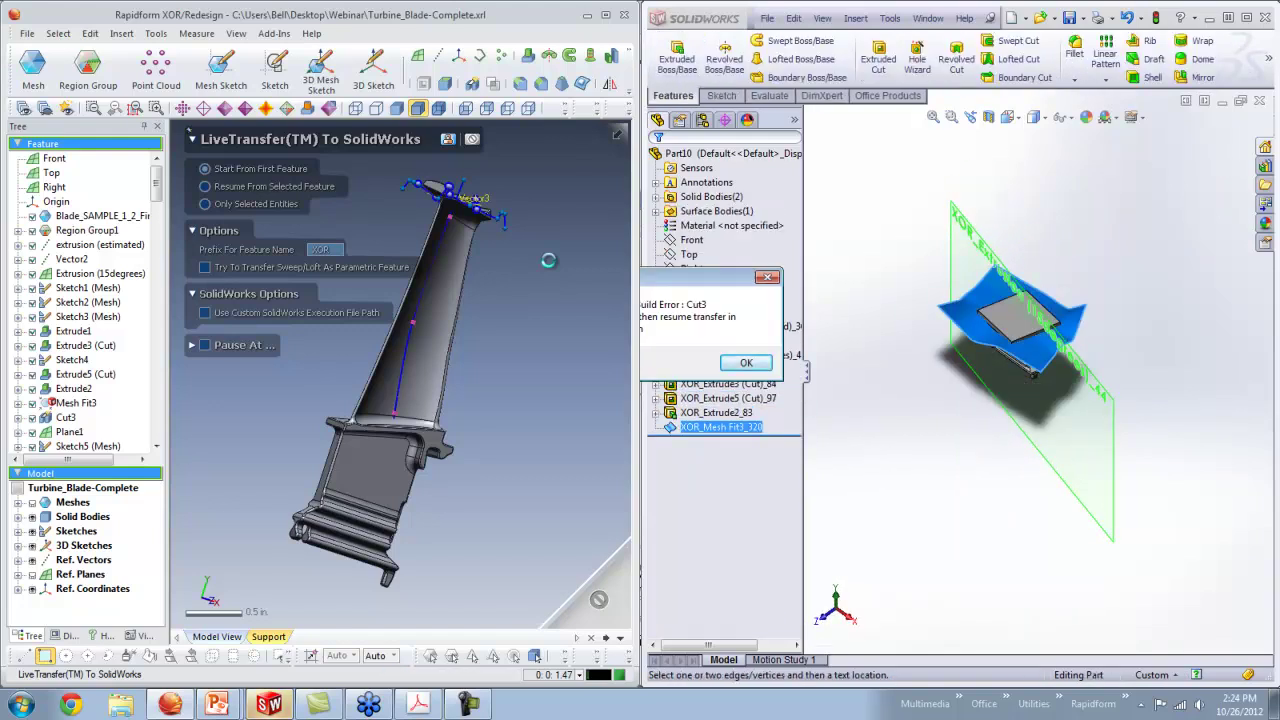
Acknowledge the paused-transfer build error, inspect the cut area, and show the RapidformXOR user guide.
{"action": "left_click", "coordinate": [703, 283]}
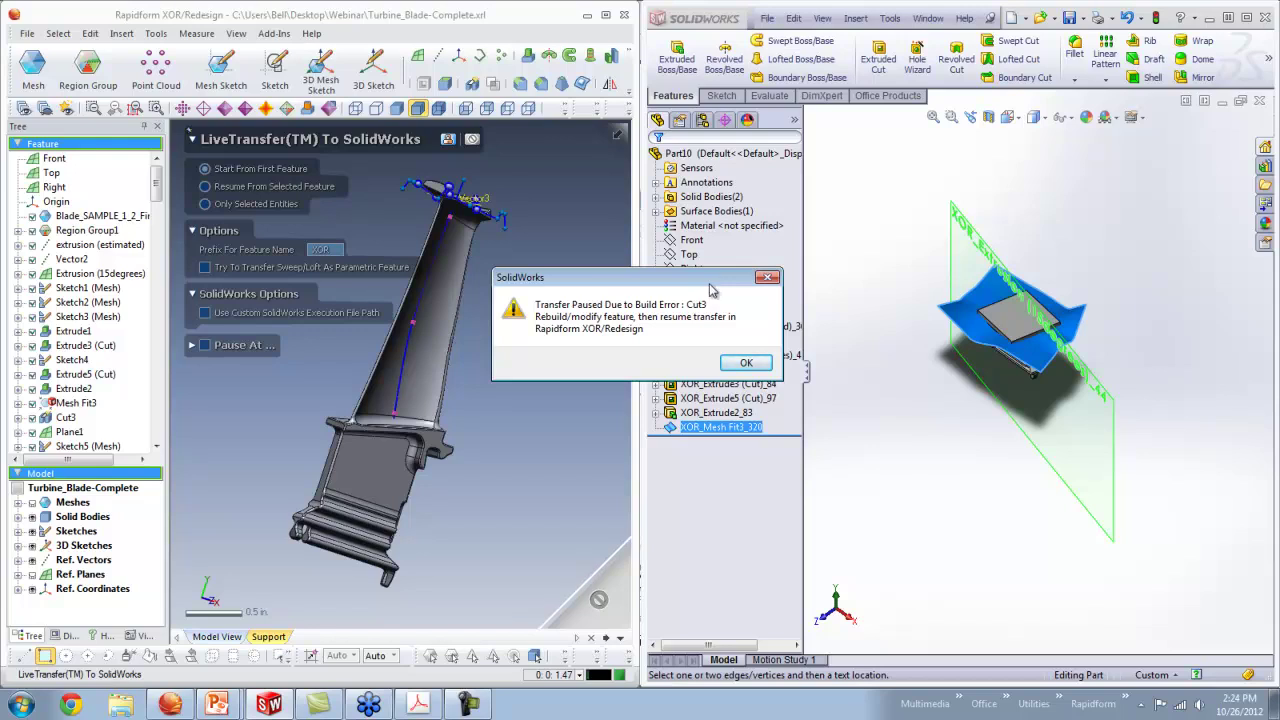
{"action": "left_click", "coordinate": [747, 364]}
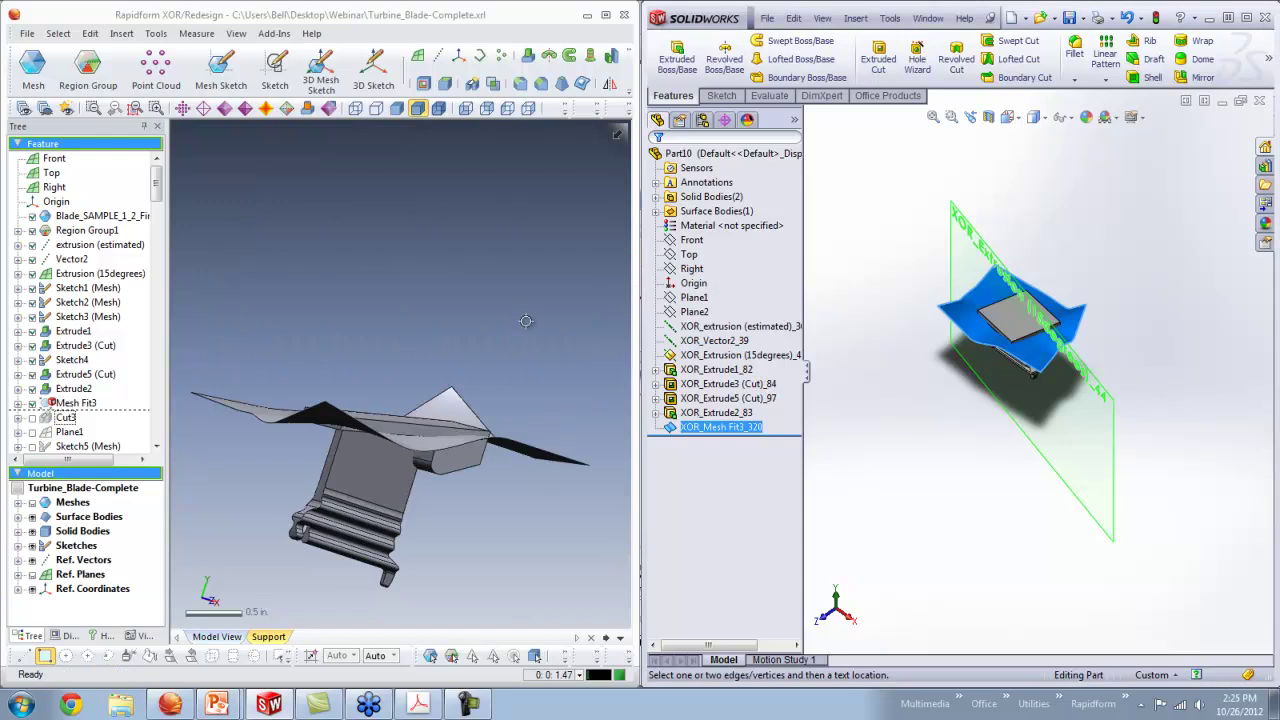
{"action": "right_click_drag", "start_coordinate": [526, 321], "coordinate": [478, 404]}
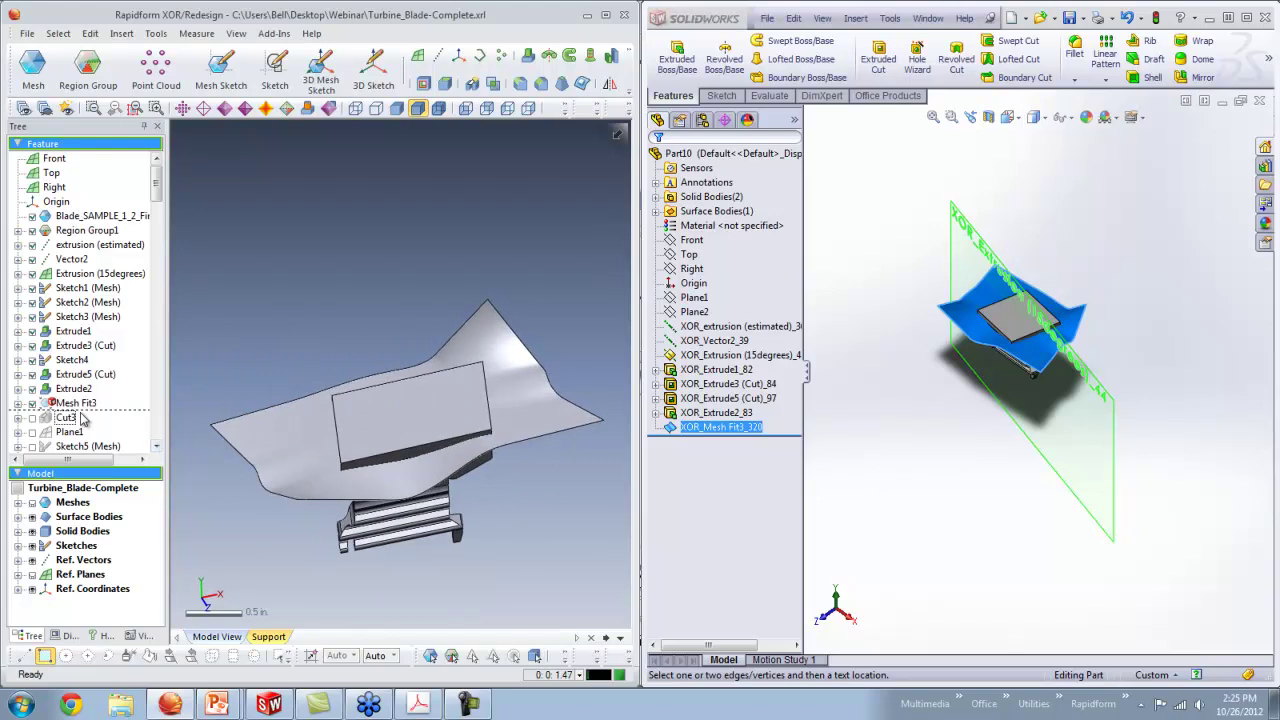
{"action": "left_click", "coordinate": [420, 706]}
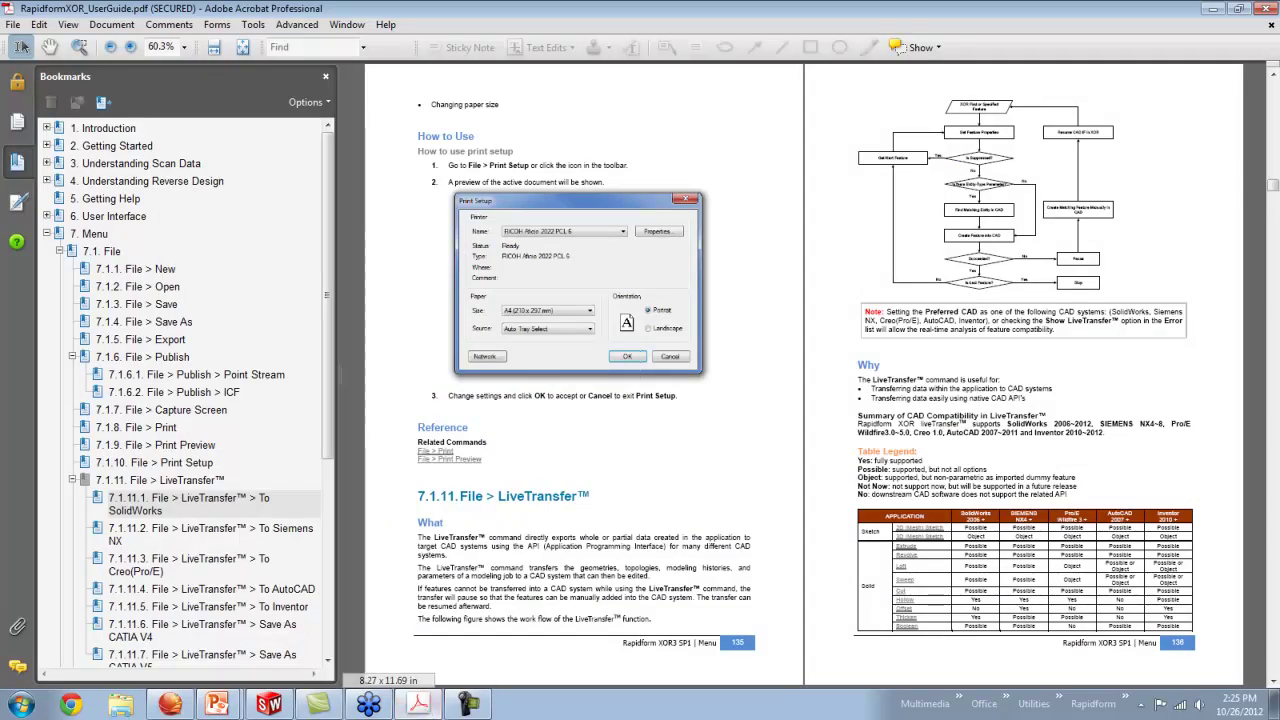
Page through the LiveTransfer CAD compatibility tables on pages 137–142, then return to Rapidform XOR.
{"action": "left_click", "coordinate": [1275, 657]}
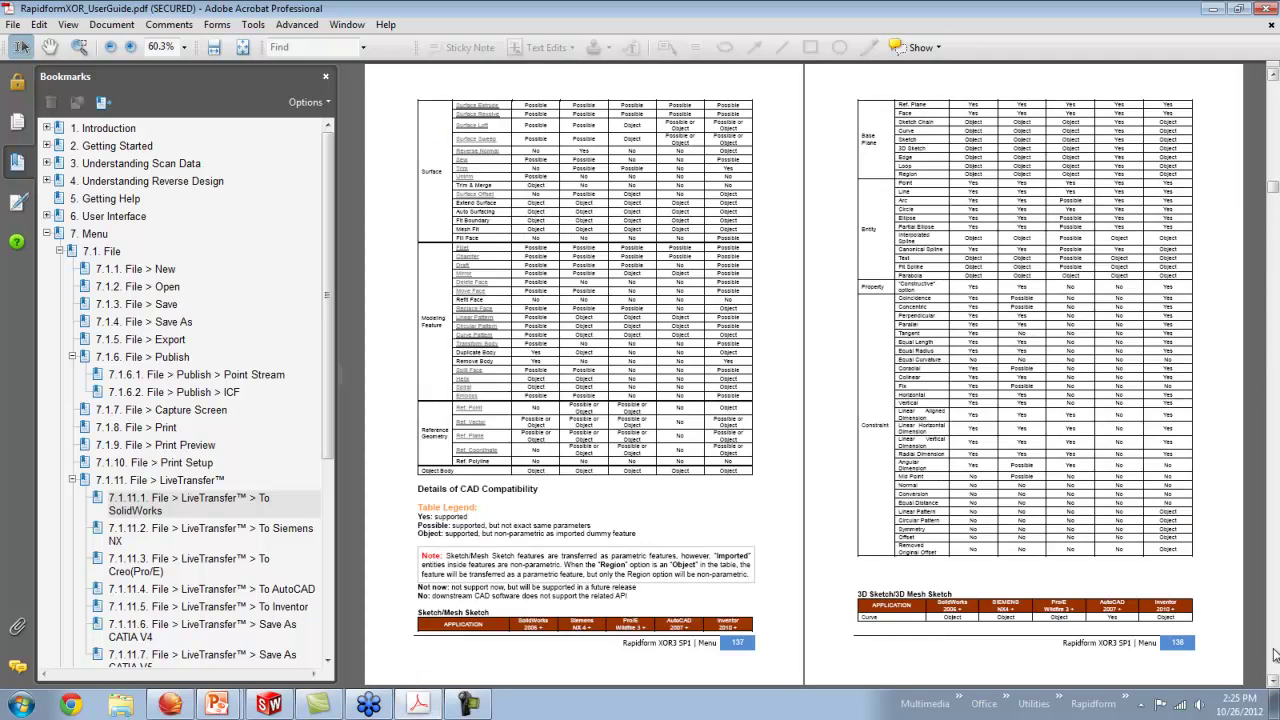
{"action": "left_click", "coordinate": [1275, 655]}
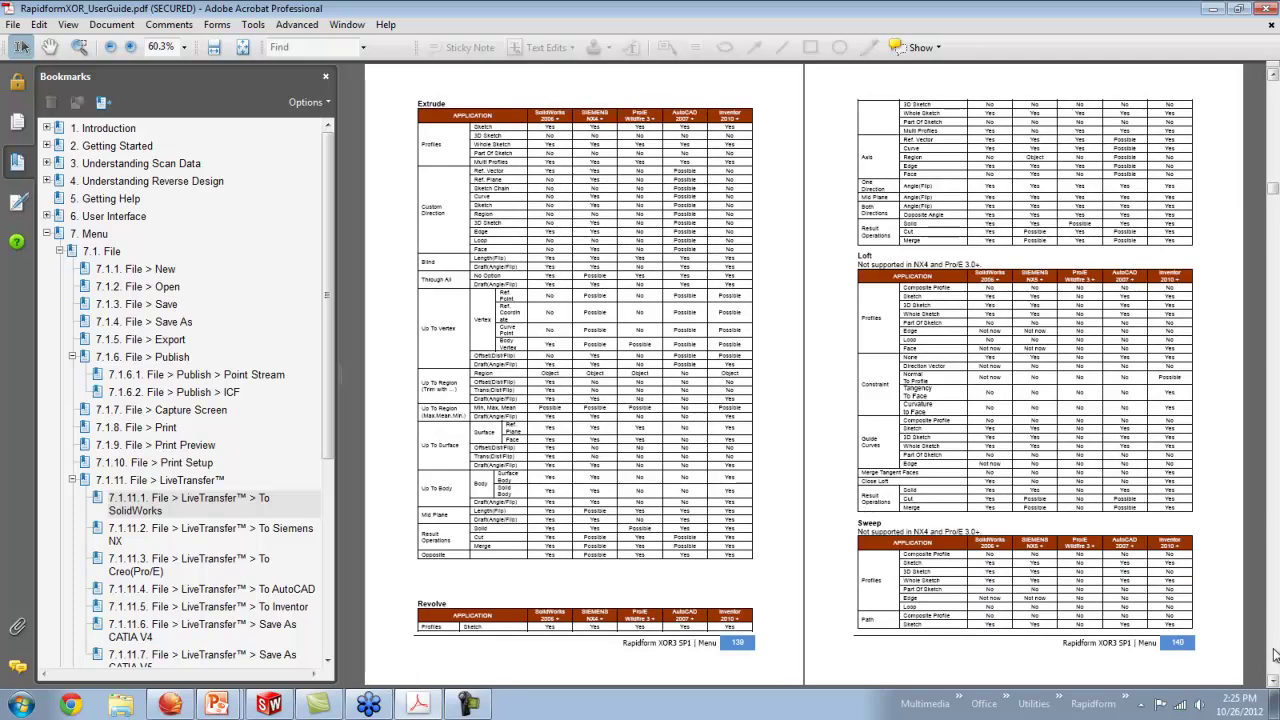
{"action": "left_click", "coordinate": [1275, 655]}
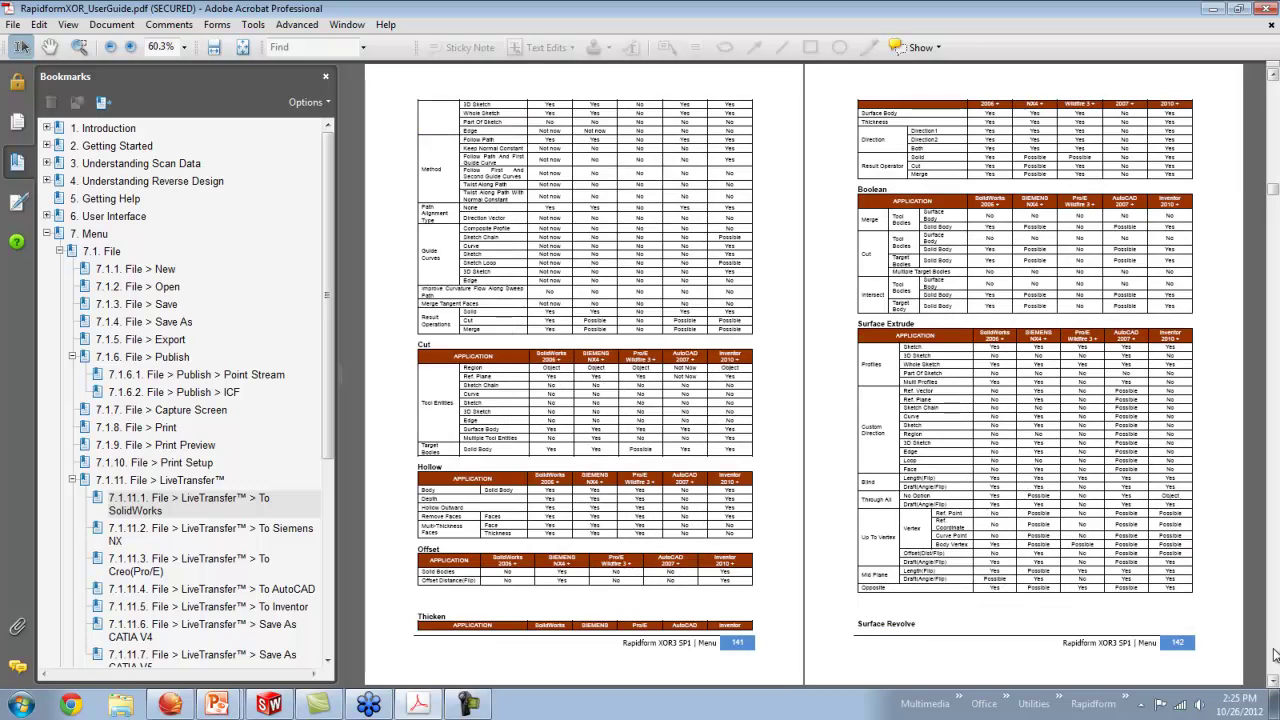
{"action": "left_click", "coordinate": [173, 705]}
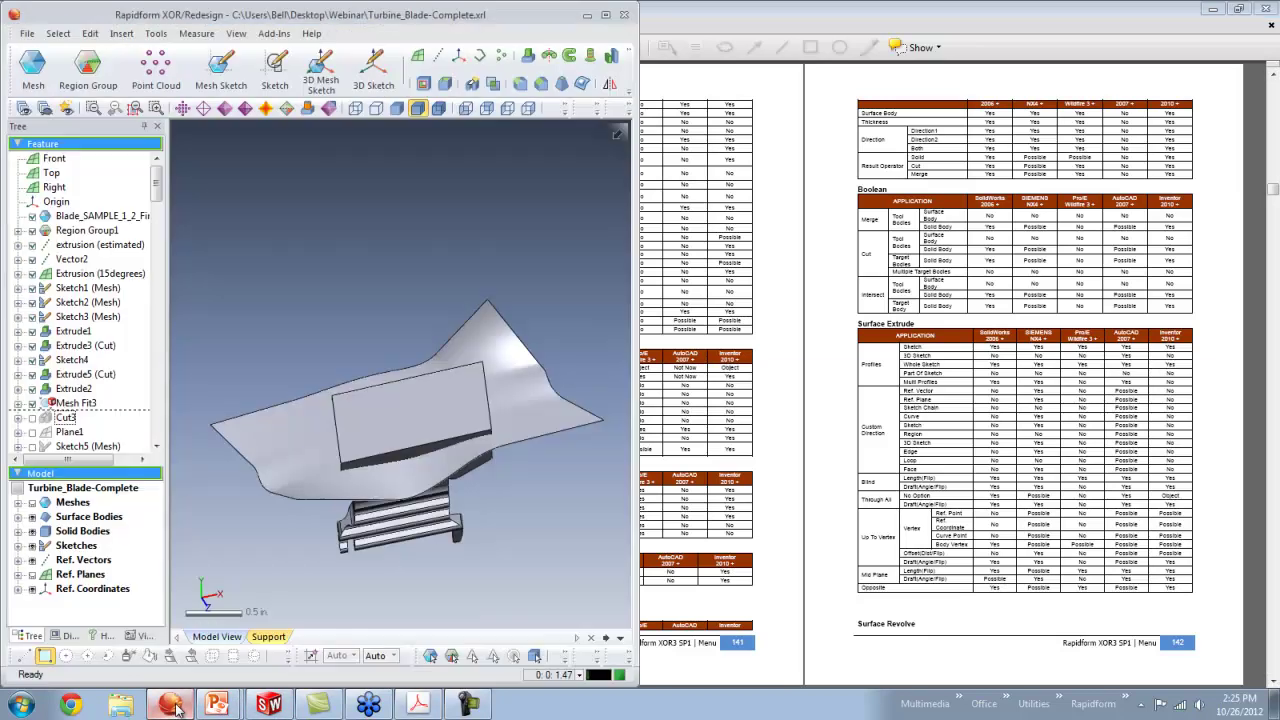
With SolidWorks shown alongside, roll the Rapidform feature history forward past Cut3.
{"action": "left_click", "coordinate": [268, 705]}
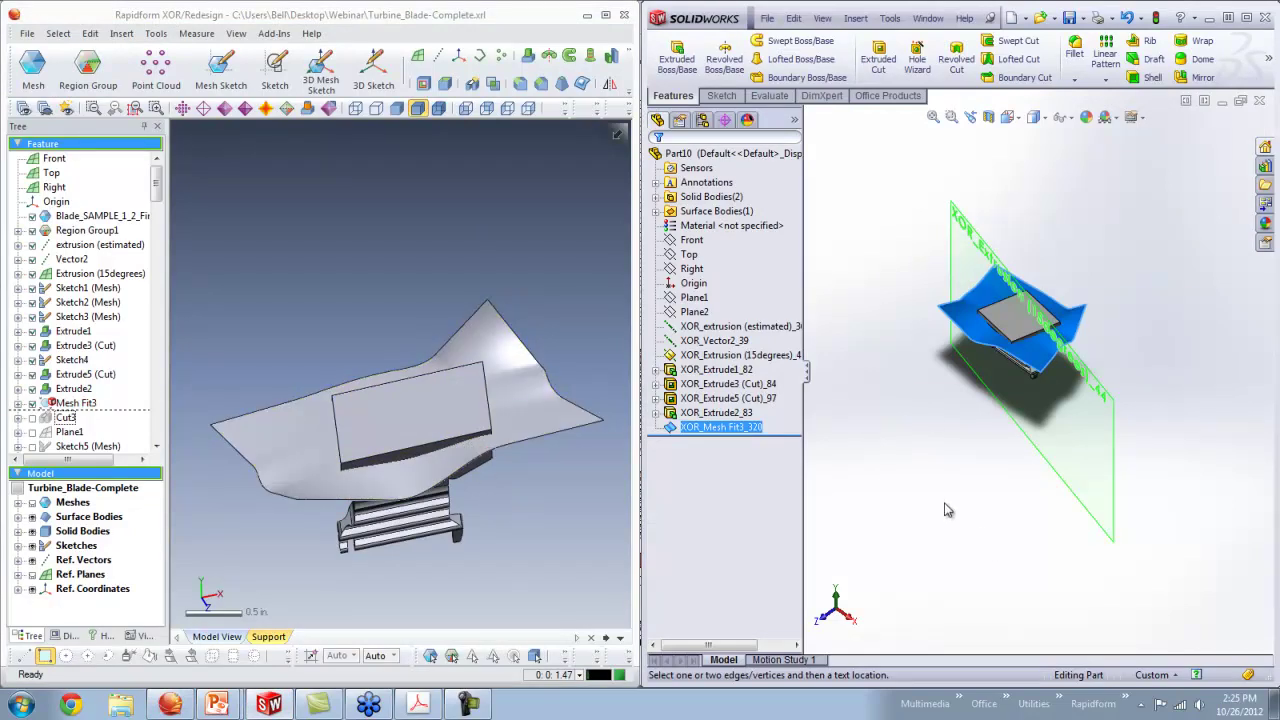
{"action": "right_click_drag", "start_coordinate": [412, 470], "coordinate": [424, 541]}
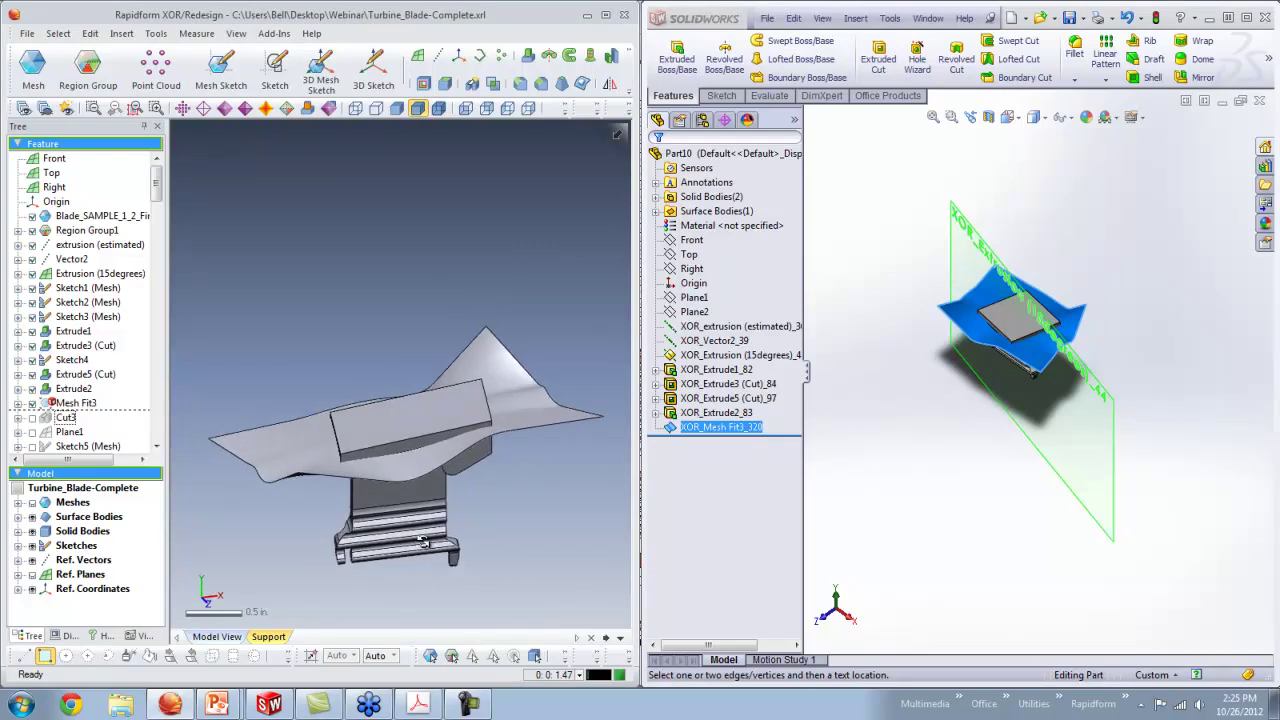
{"action": "right_click", "coordinate": [66, 418]}
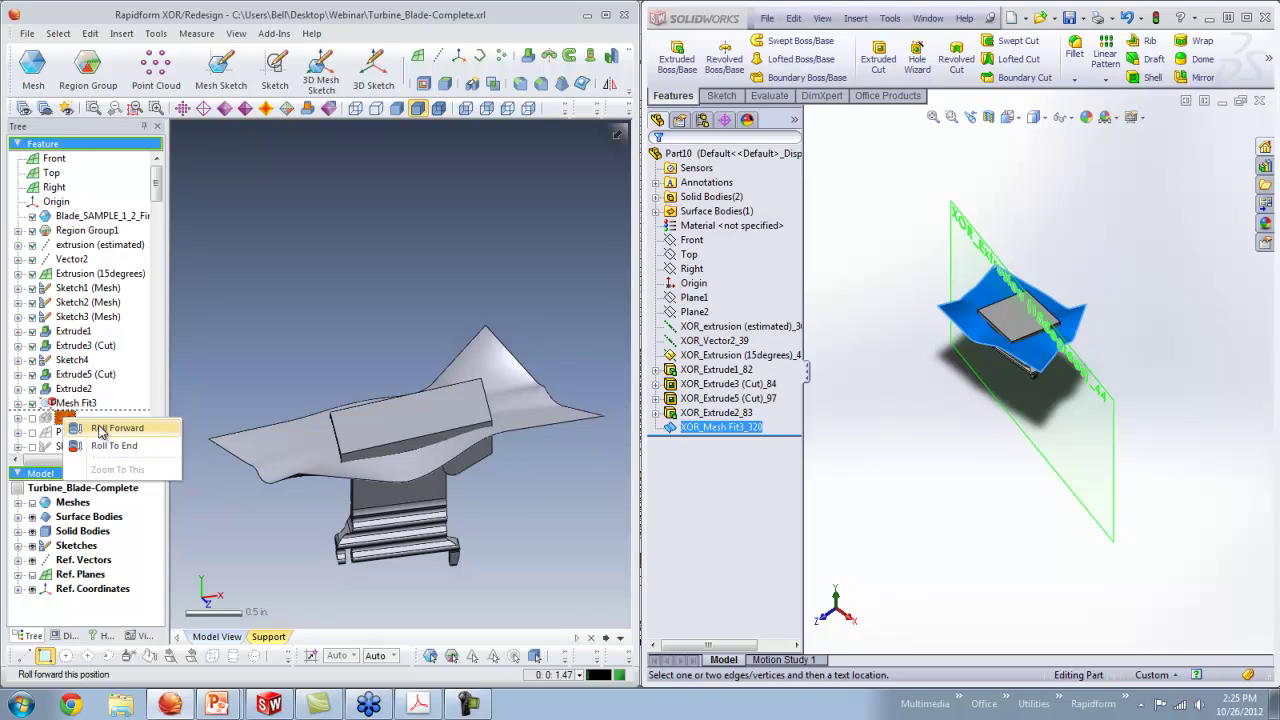
{"action": "left_click", "coordinate": [101, 430]}
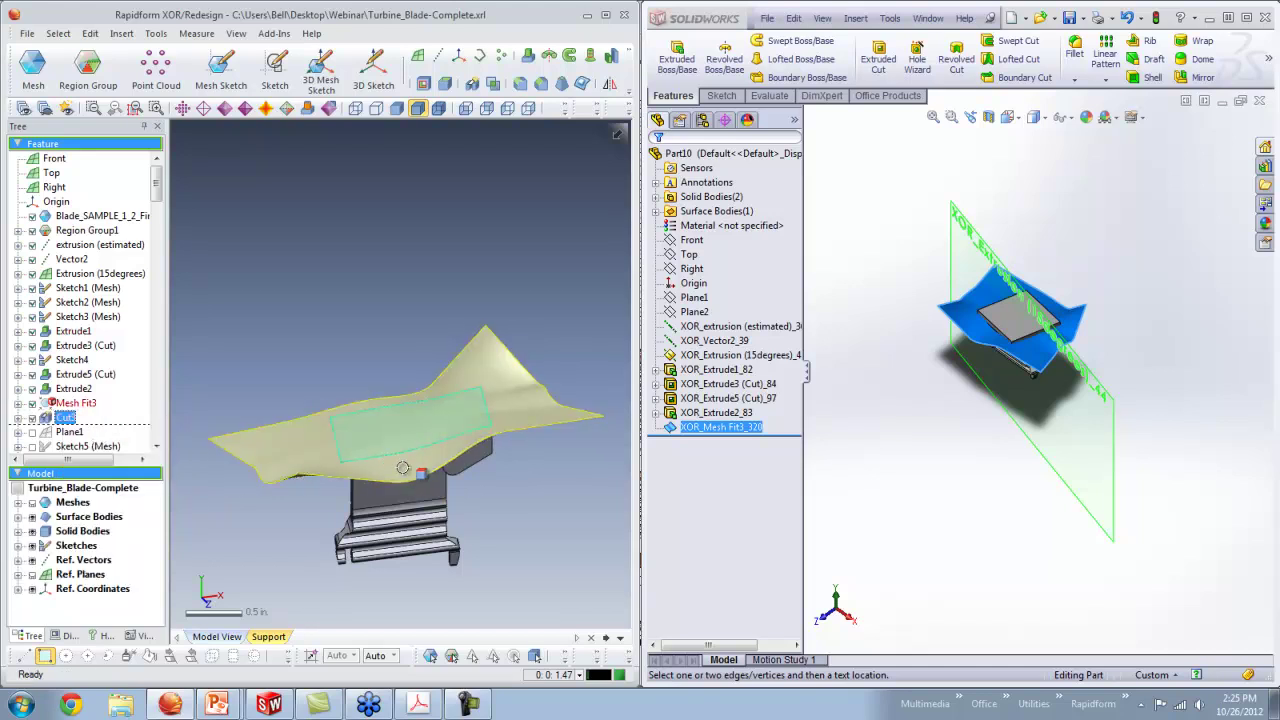
Orbit the Rapidform and SolidWorks models to compare the Cut3 cut region.
{"action": "right_click_drag", "start_coordinate": [411, 507], "coordinate": [456, 517]}
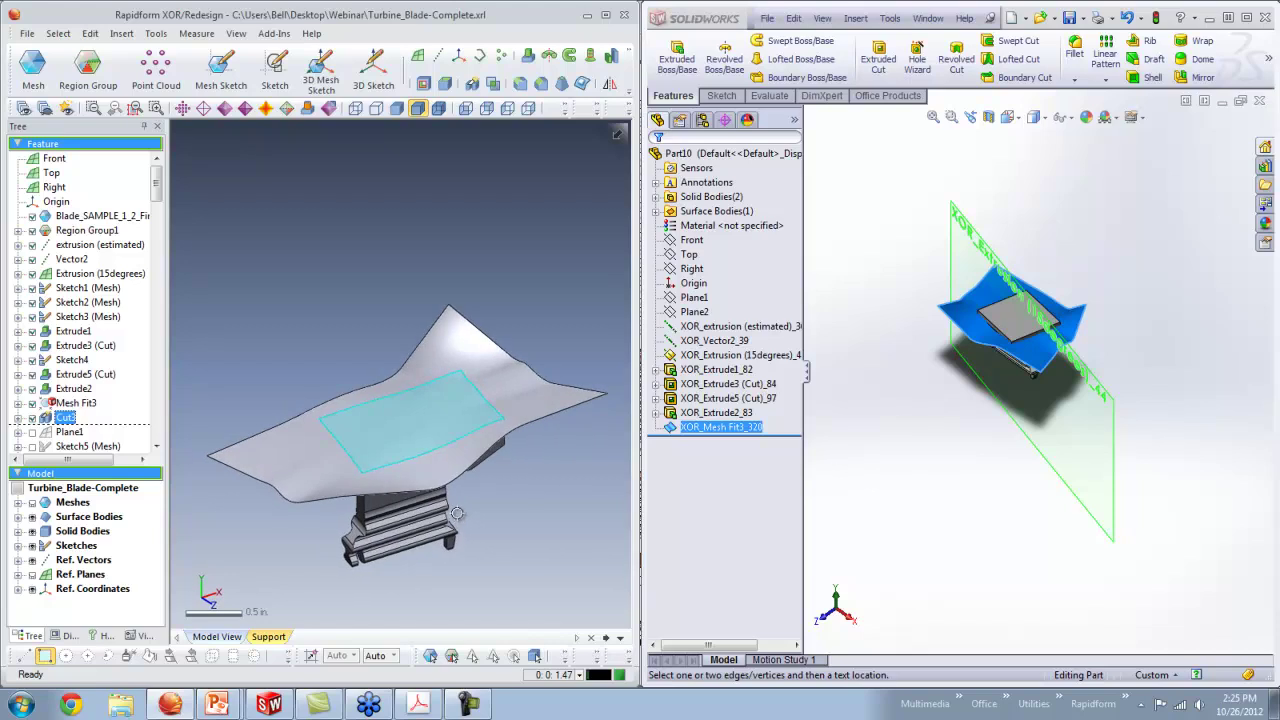
{"action": "left_click", "coordinate": [883, 433]}
{"action": "middle_click_drag", "start_coordinate": [883, 433], "coordinate": [1014, 480]}
{"action": "right_click_drag", "start_coordinate": [1014, 480], "coordinate": [1065, 430]}
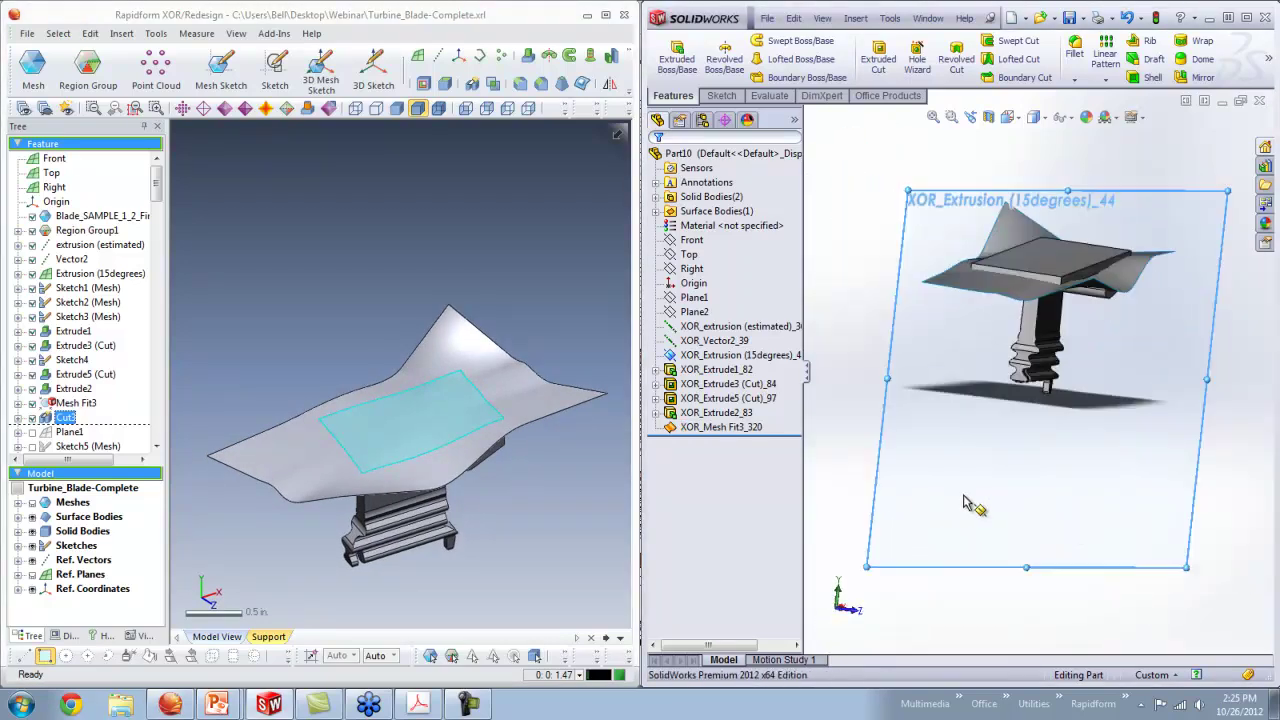
{"action": "middle_click_drag", "start_coordinate": [1070, 427], "coordinate": [966, 534]}
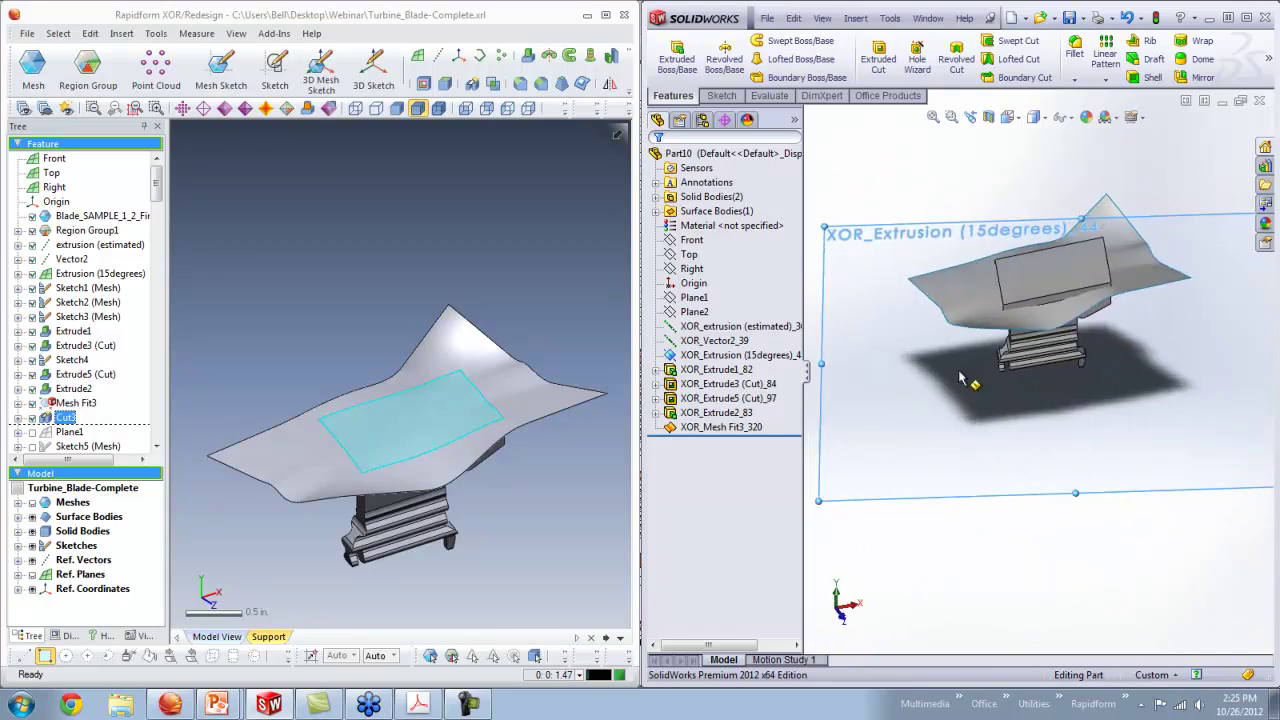
{"action": "left_click", "coordinate": [857, 19]}
Add a With Surface cut using XOR_Mesh Fit3_320 instead of XOR_Extrusion, trimming only XOR_Extrude2_83.
{"action": "mouse_move", "coordinate": [878, 56]}
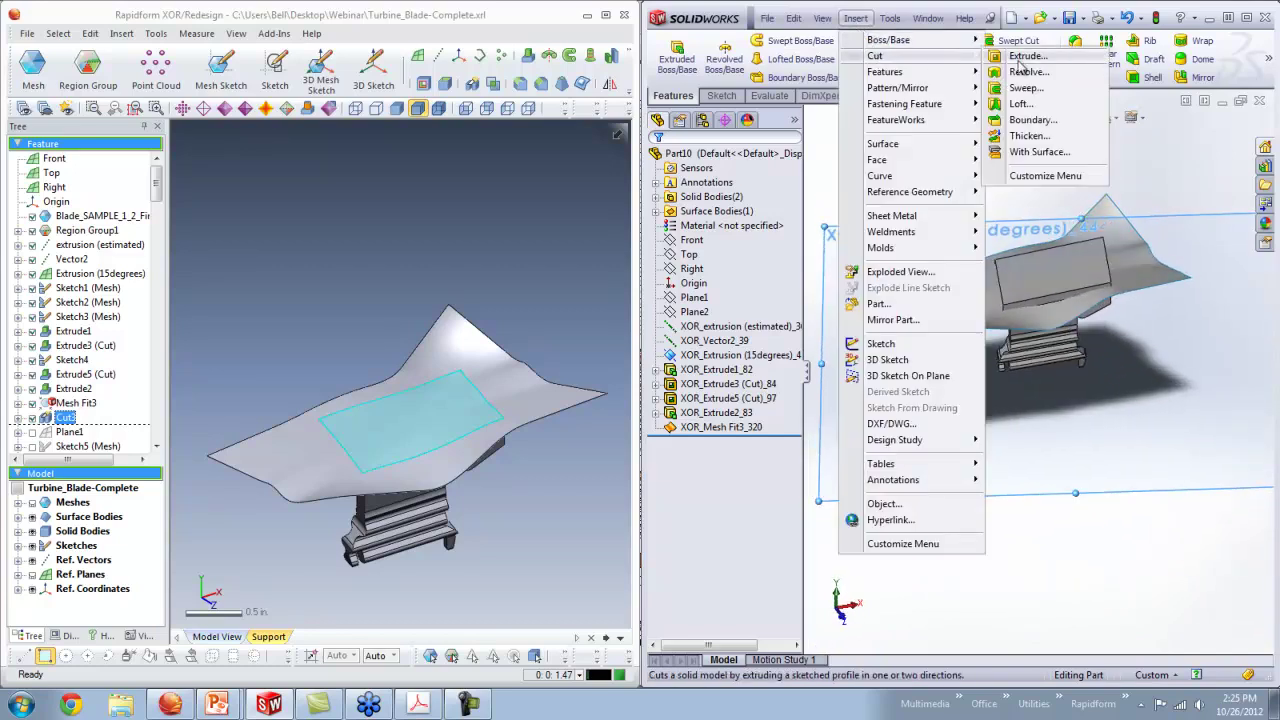
{"action": "left_click", "coordinate": [1019, 154]}
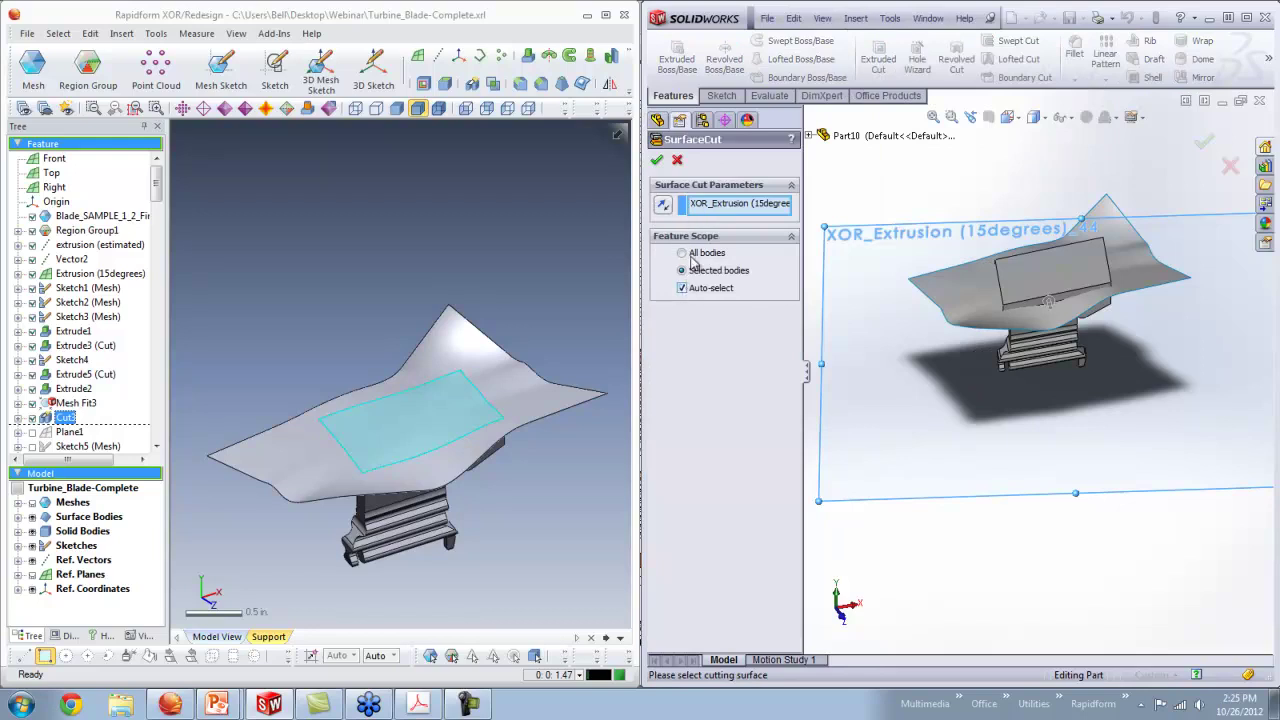
{"action": "left_click", "coordinate": [682, 288]}
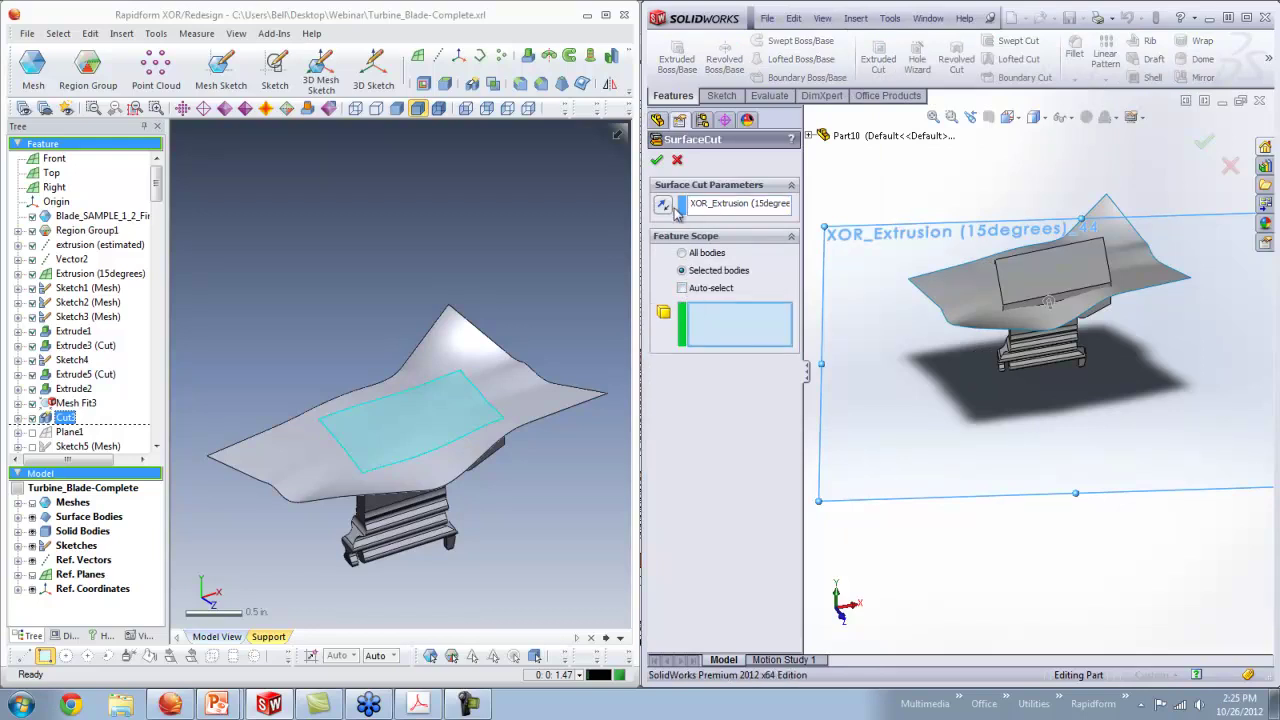
{"action": "left_click", "coordinate": [704, 211]}
{"action": "key", "text": "Delete"}
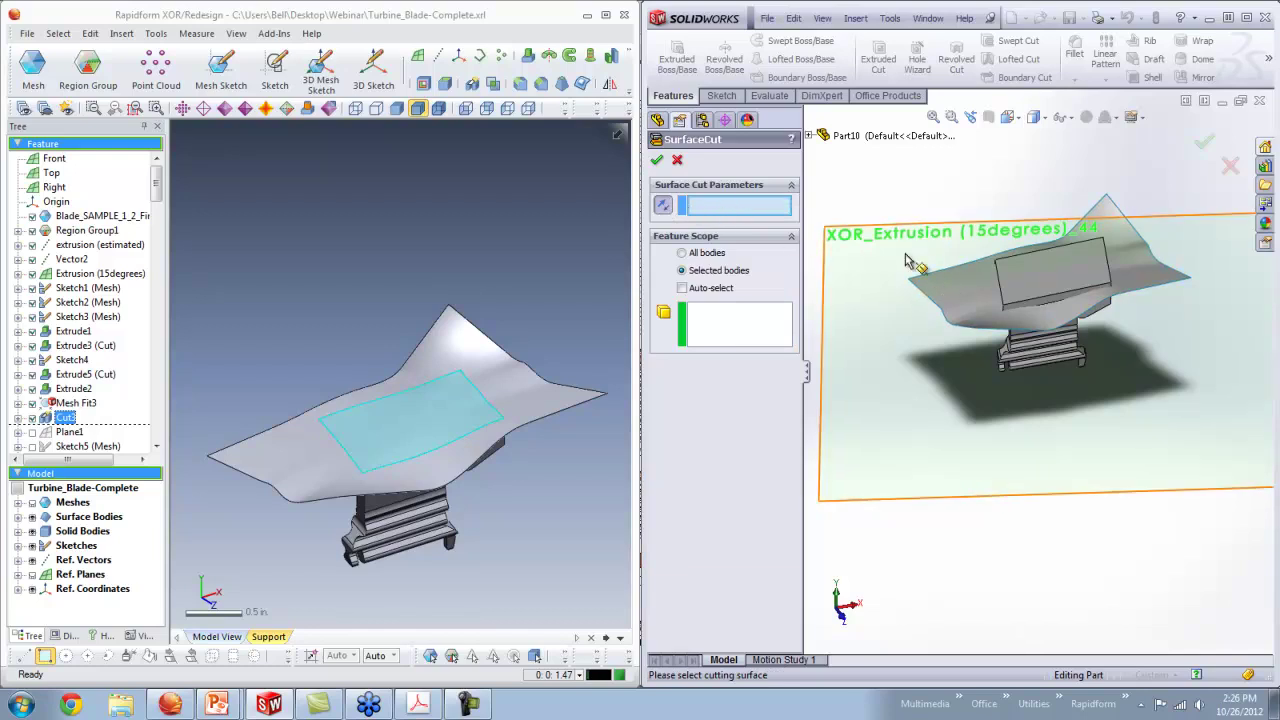
{"action": "left_click", "coordinate": [956, 298]}
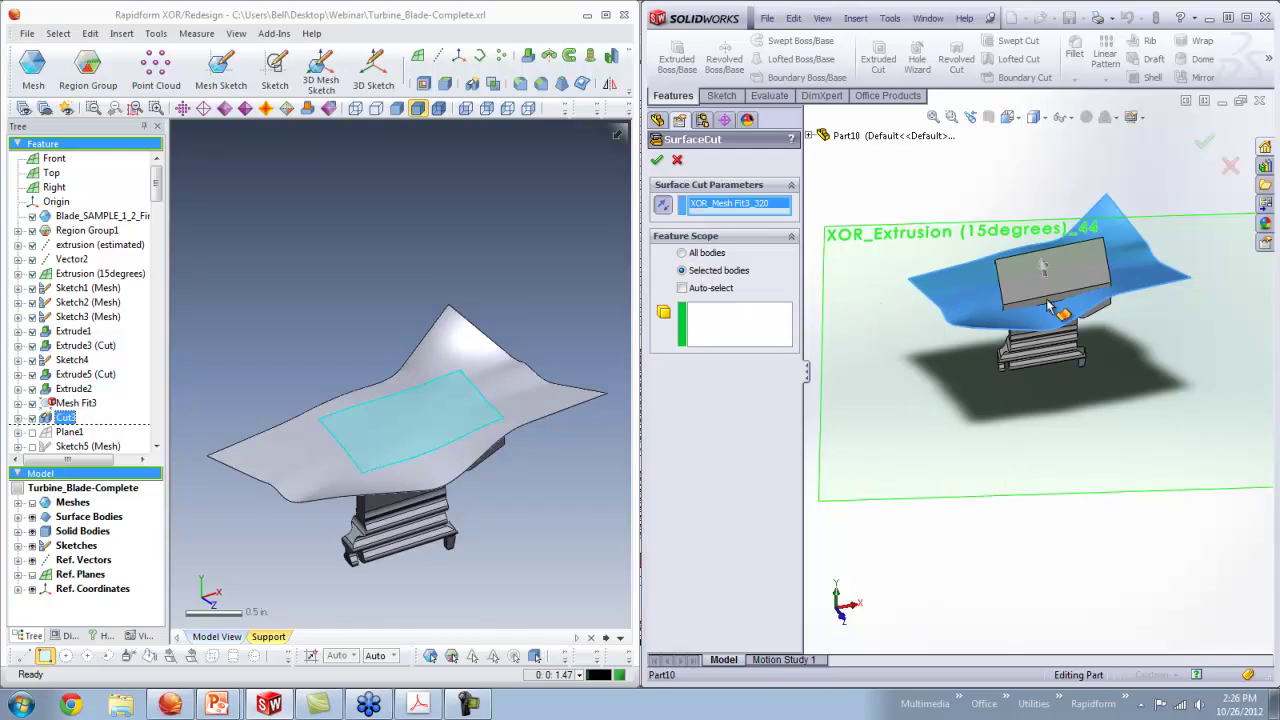
{"action": "left_click", "coordinate": [736, 321]}
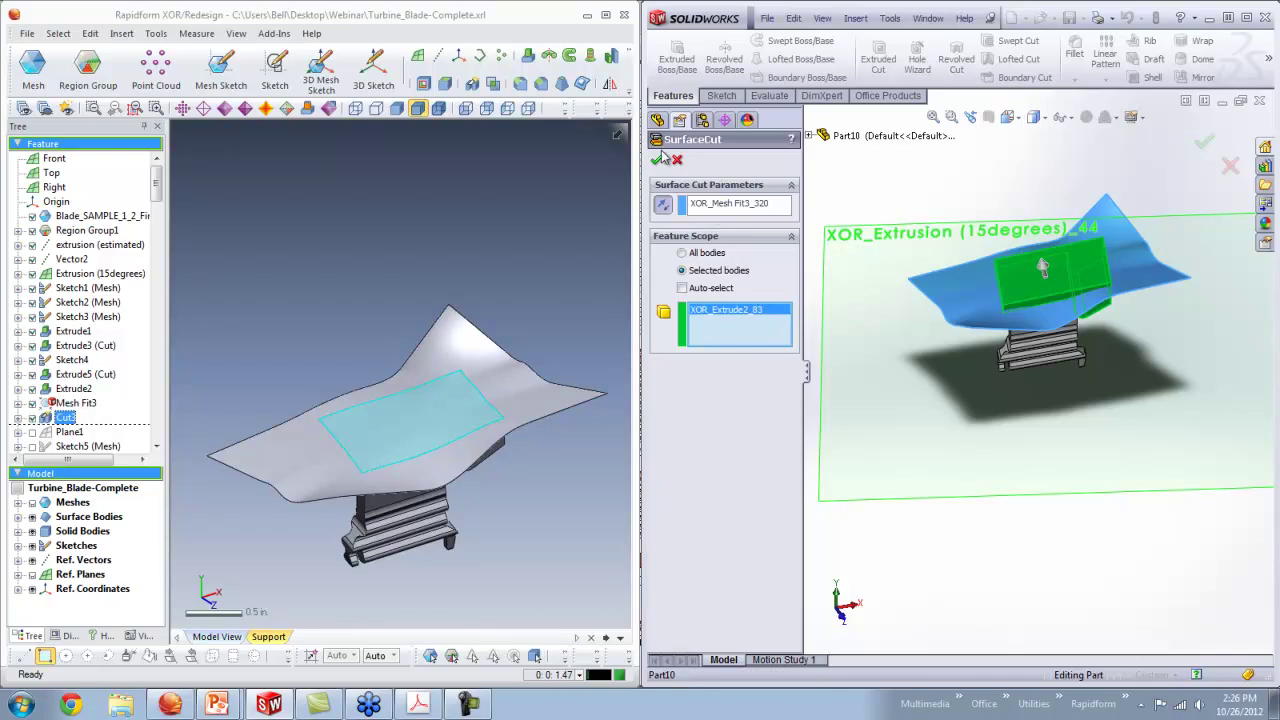
{"action": "key", "text": "Return"}
{"action": "middle_click_drag", "start_coordinate": [988, 487], "coordinate": [994, 517]}
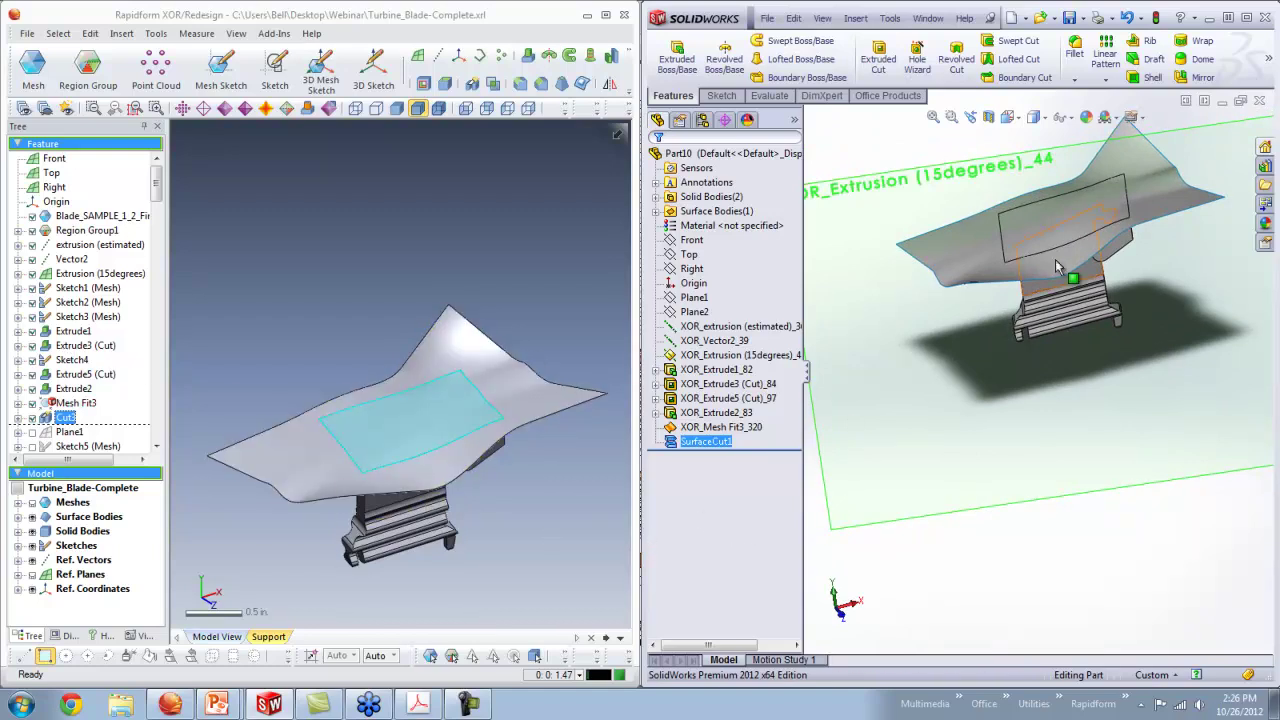
Resume the LiveTransfer to SolidWorks from Plane1 using Resume From Selected Feature.
{"action": "scroll", "coordinate": [155, 215], "scroll_direction": "down", "scroll_amount": 2}
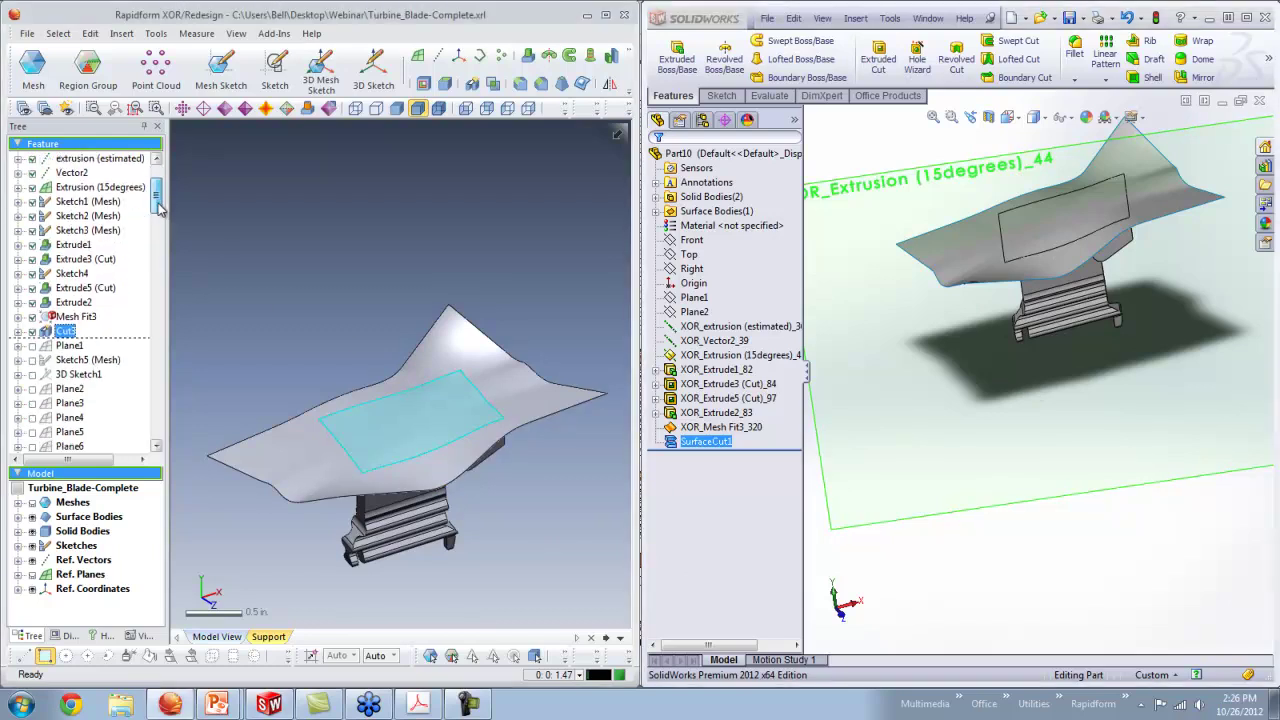
{"action": "left_click", "coordinate": [70, 346]}
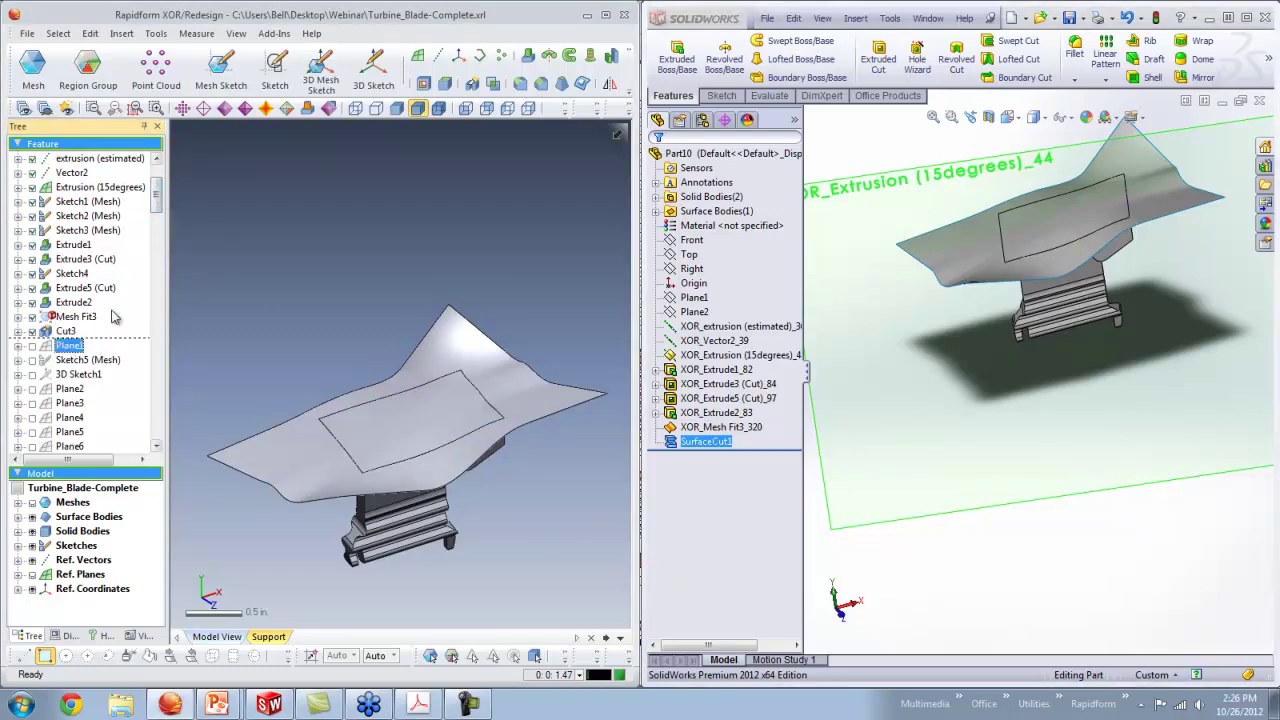
{"action": "left_click", "coordinate": [27, 34]}
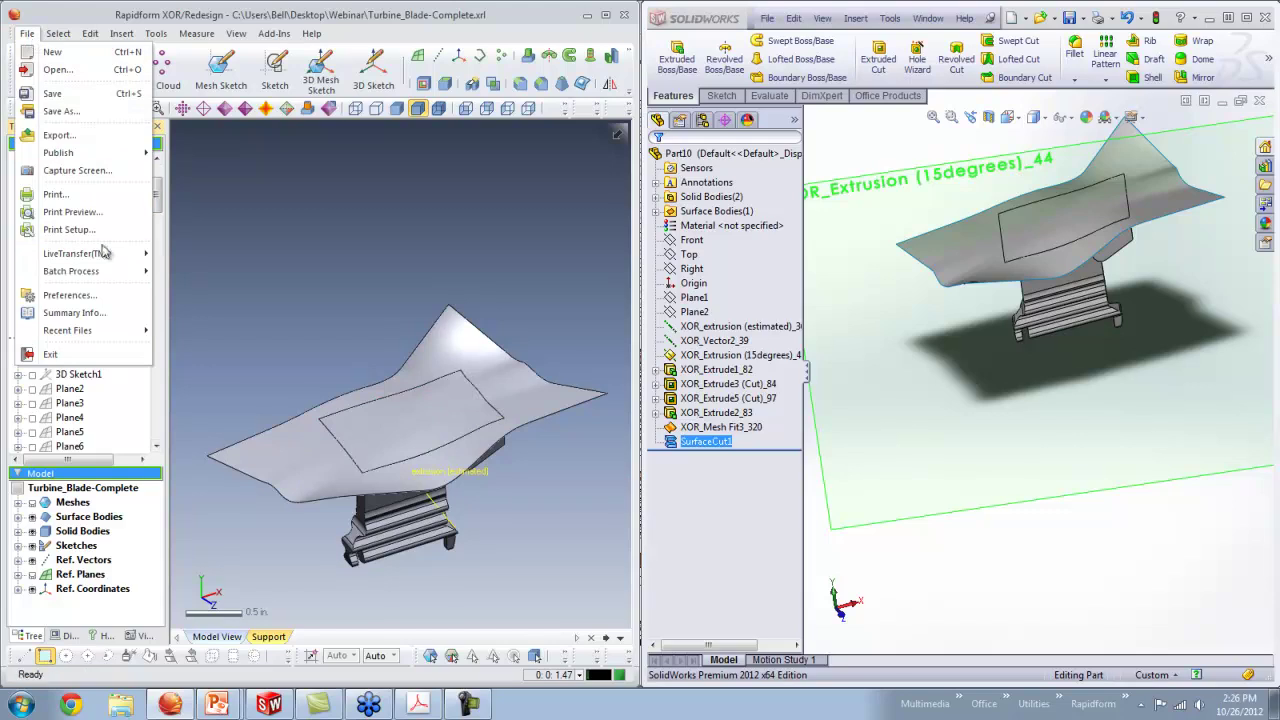
{"action": "mouse_move", "coordinate": [100, 255]}
{"action": "left_click", "coordinate": [204, 256]}
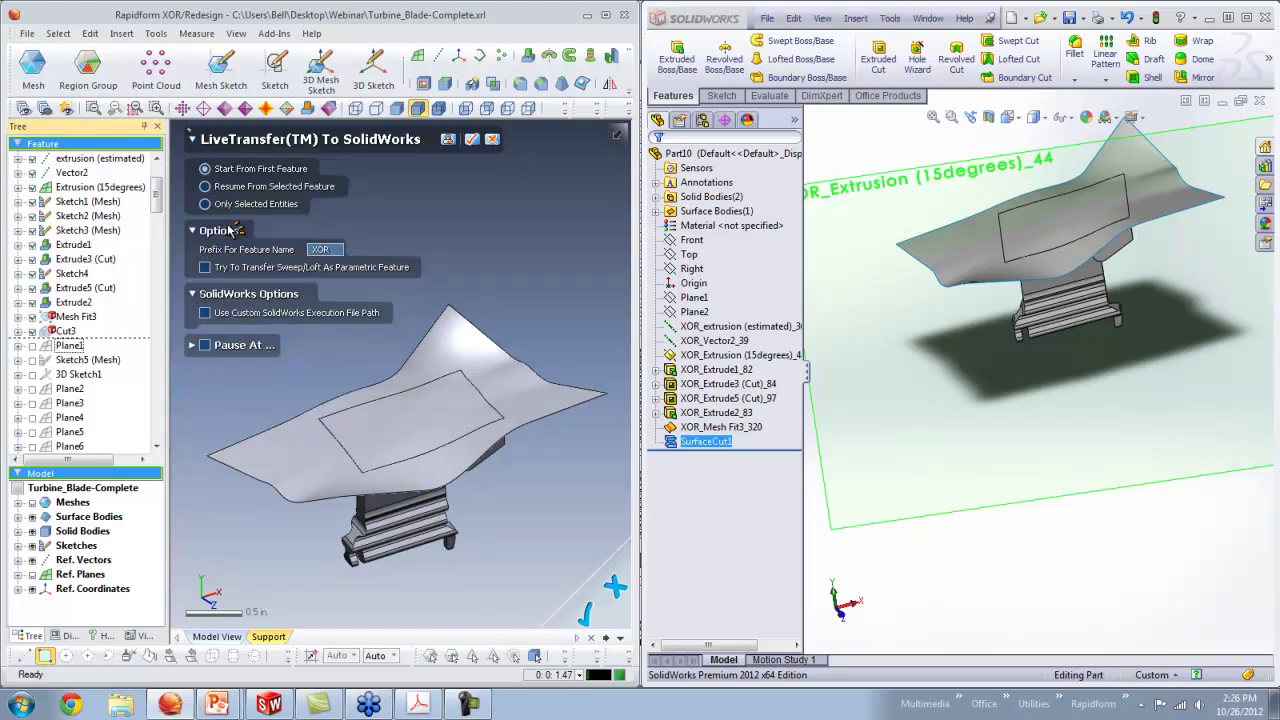
{"action": "left_click", "coordinate": [205, 187]}
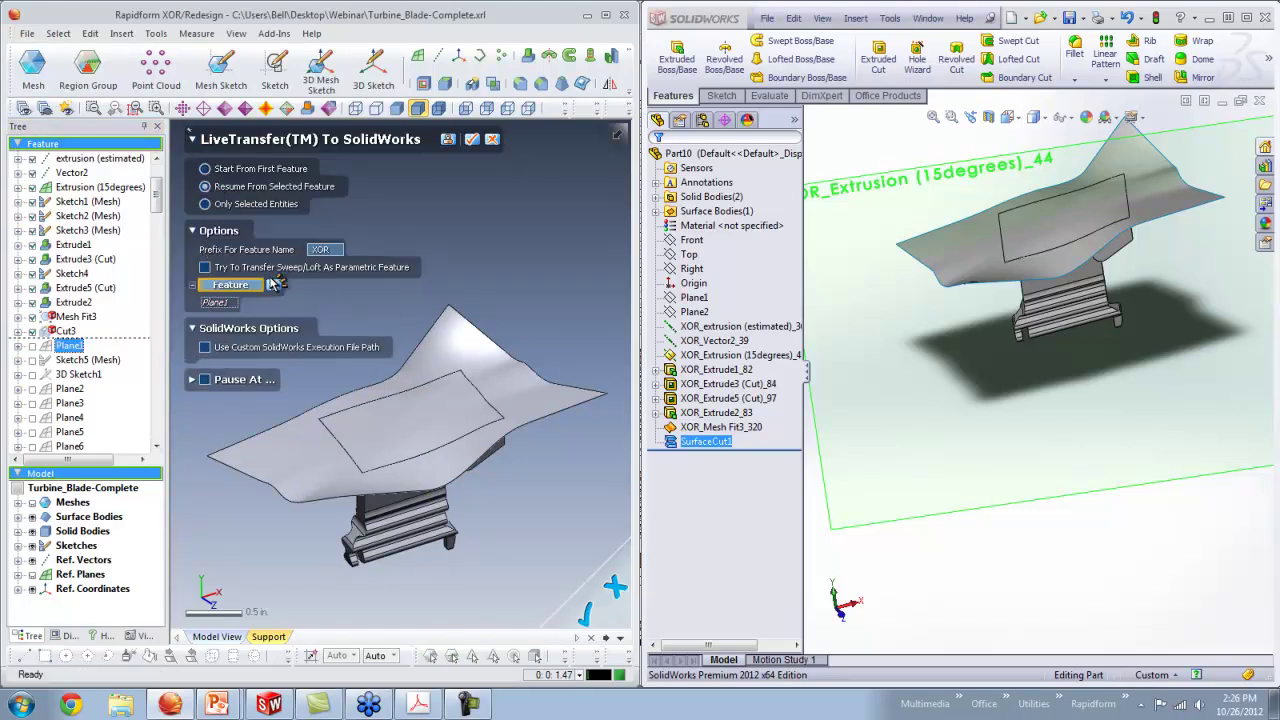
{"action": "left_click", "coordinate": [474, 141]}
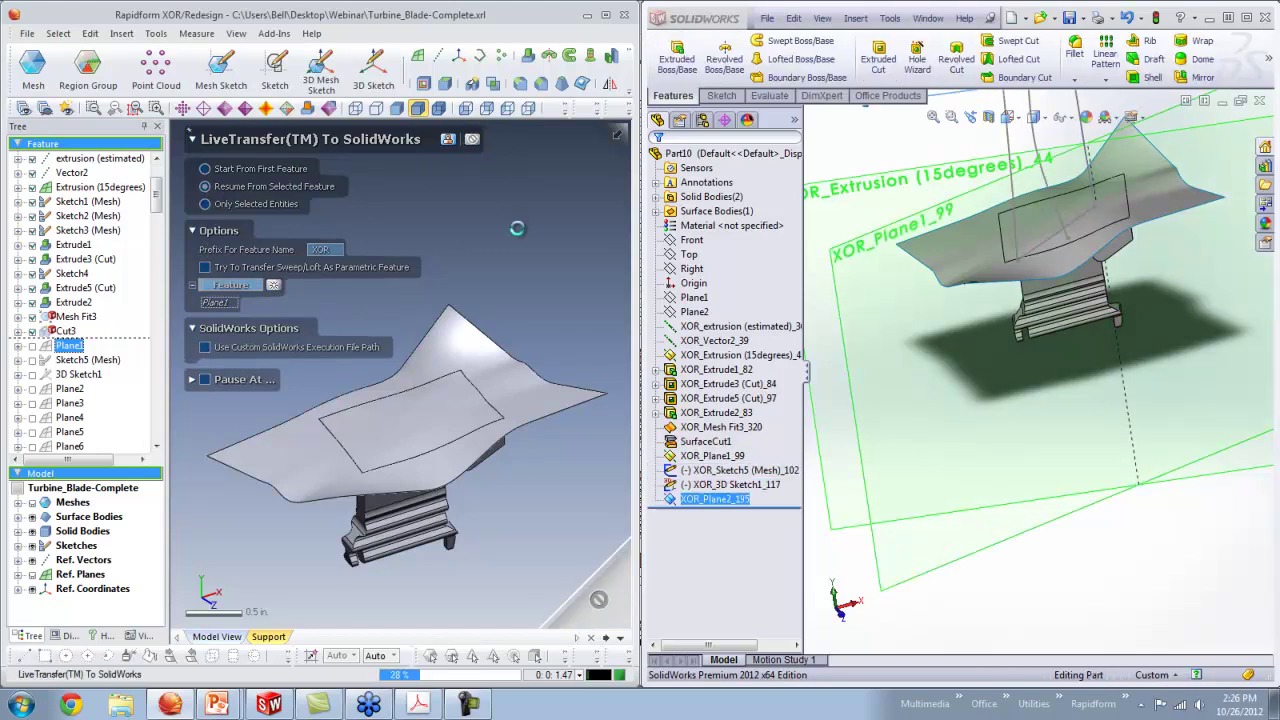
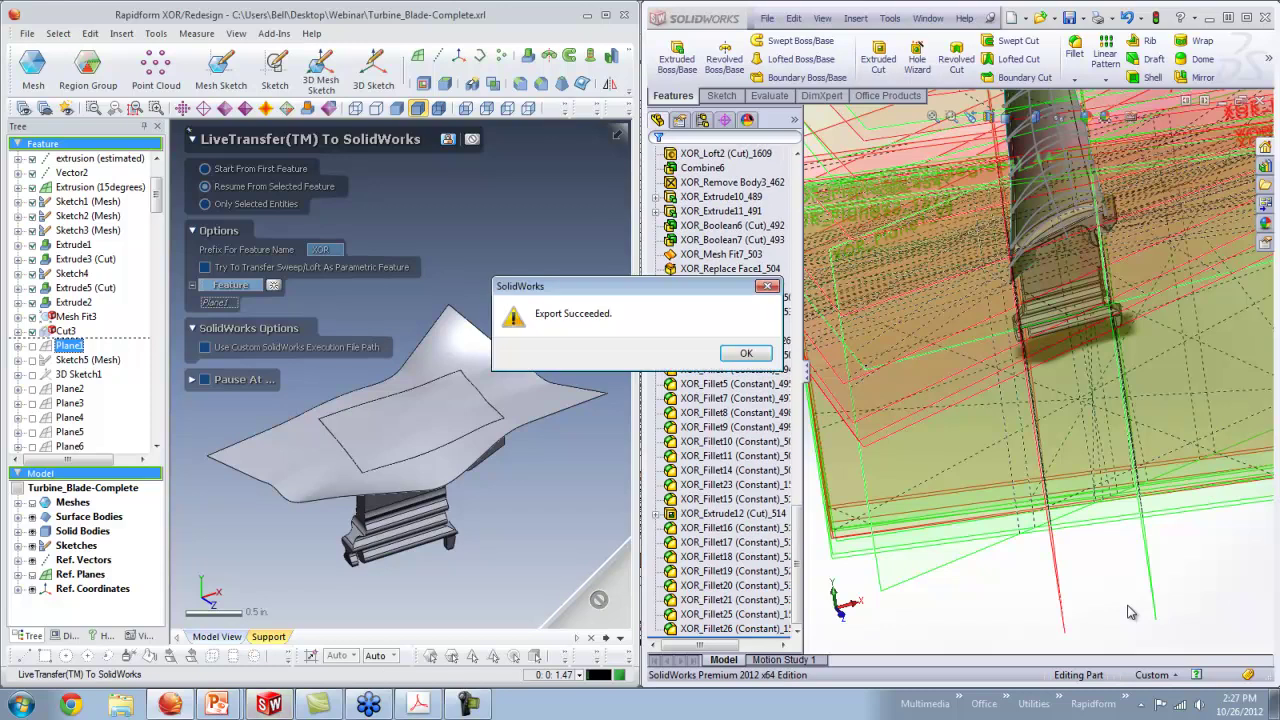
Dismiss the export message, hide all planes, sketches and references, and fit the blade in view.
{"action": "left_click", "coordinate": [743, 355]}
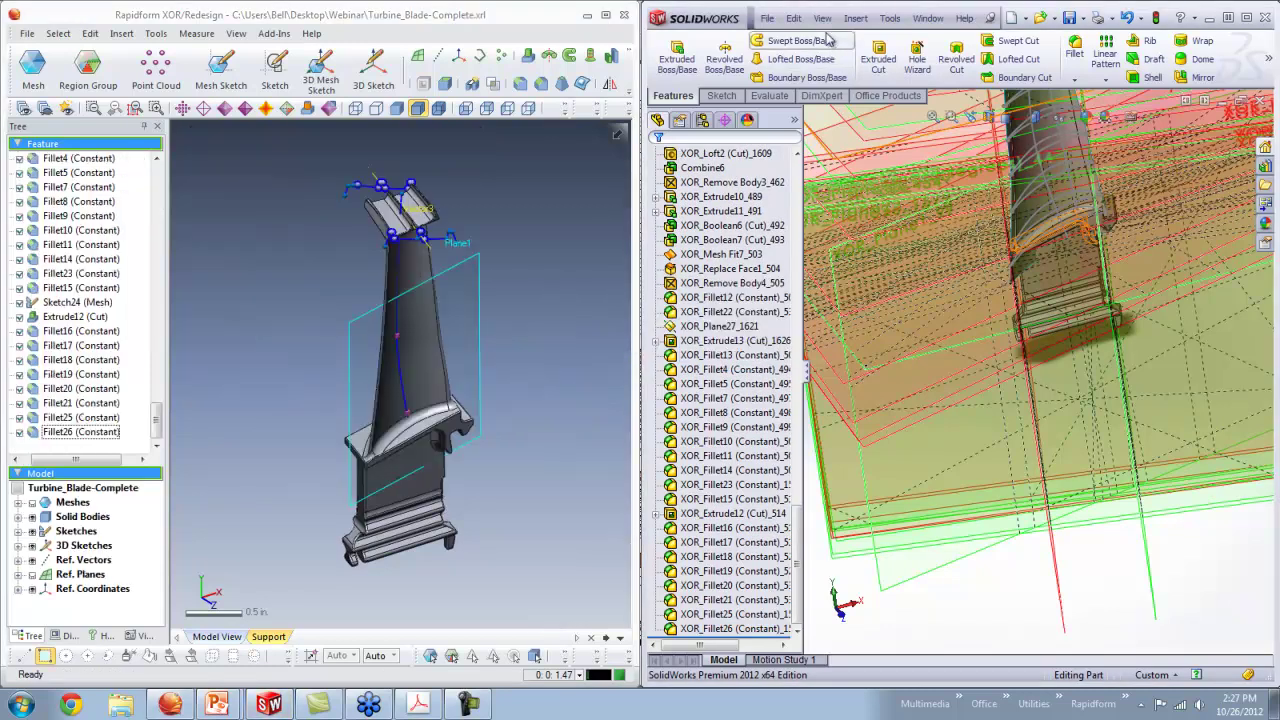
{"action": "left_click", "coordinate": [822, 18]}
{"action": "left_click", "coordinate": [866, 134]}
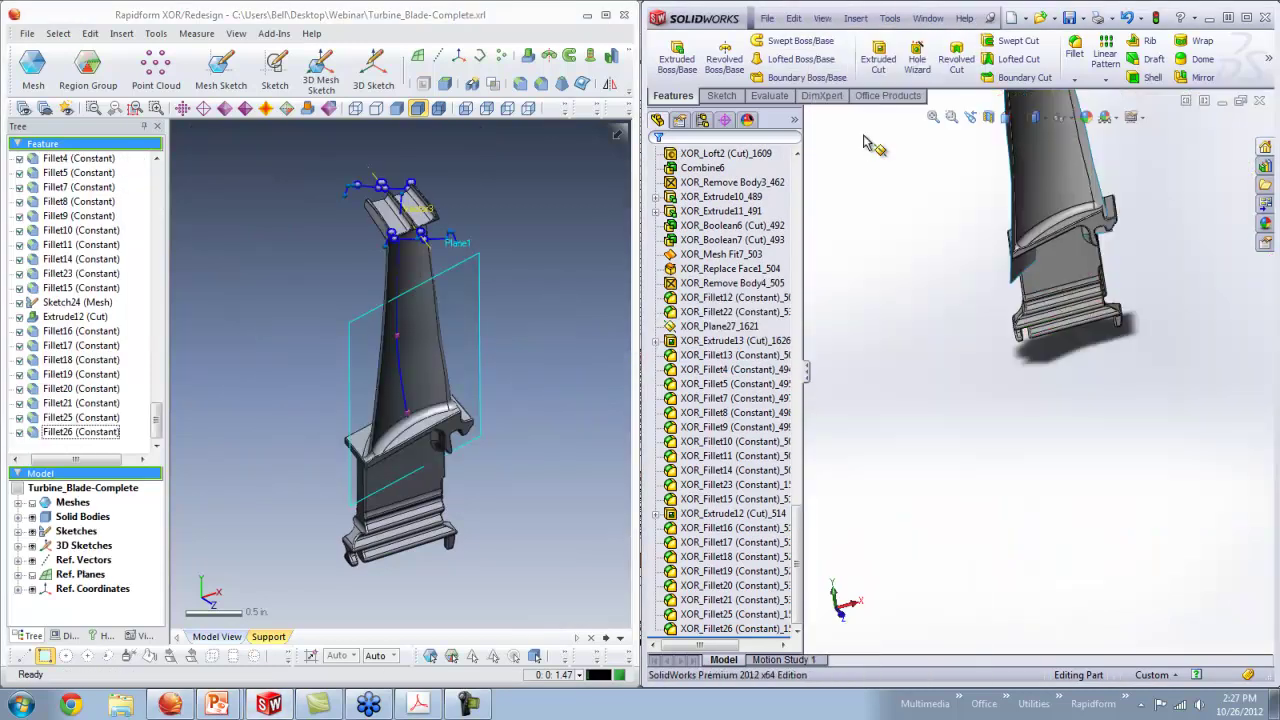
{"action": "left_click", "coordinate": [931, 118]}
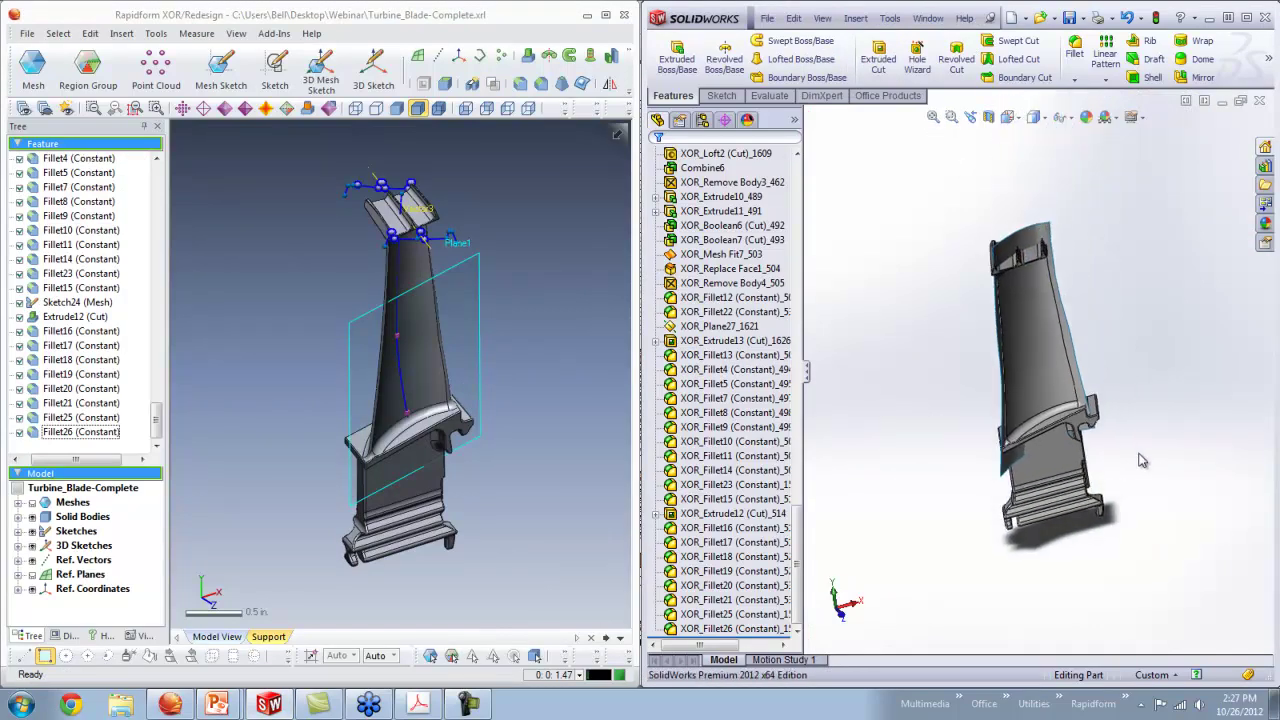
{"action": "middle_click_drag", "start_coordinate": [1126, 468], "coordinate": [1158, 438]}
{"action": "middle_click_drag", "start_coordinate": [955, 430], "coordinate": [1096, 472]}
Hide the Replace Face1 surface and orbit the blade to inspect it from all sides.
{"action": "right_click", "coordinate": [1054, 457]}
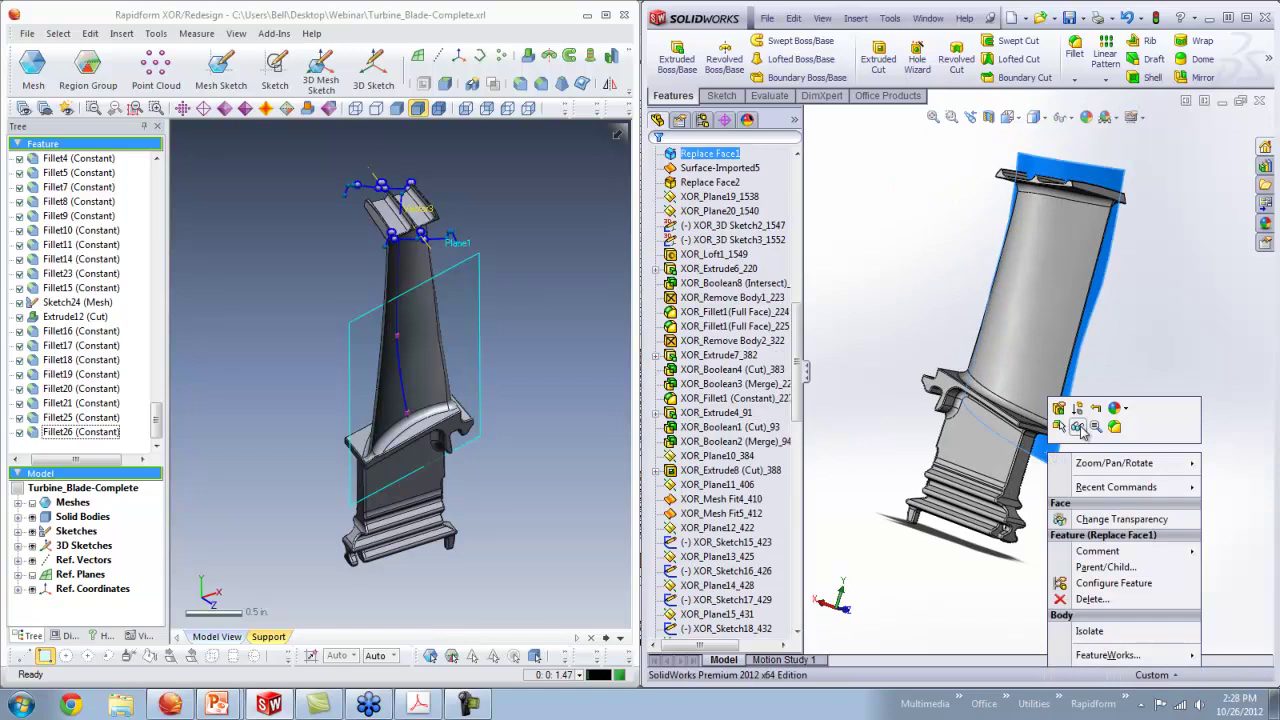
{"action": "left_click", "coordinate": [1077, 426]}
{"action": "middle_click_drag", "start_coordinate": [873, 373], "coordinate": [781, 358]}
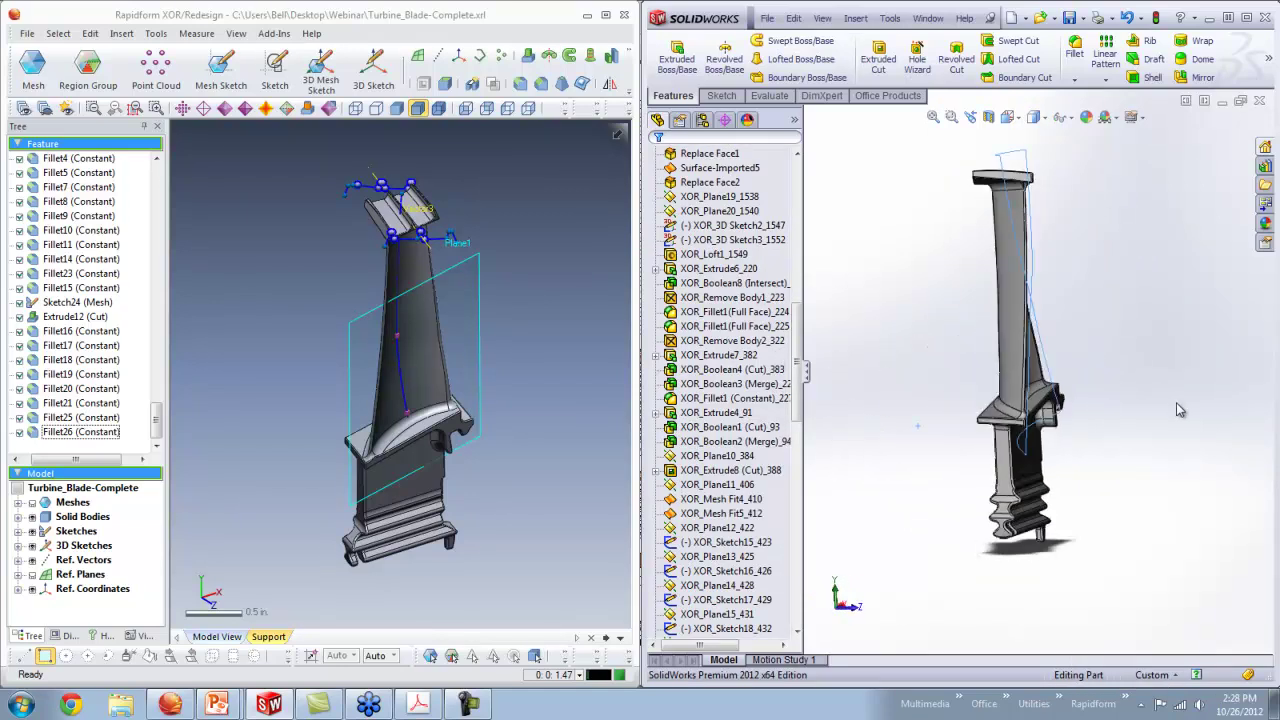
{"action": "middle_click_drag", "start_coordinate": [1159, 454], "coordinate": [951, 481]}
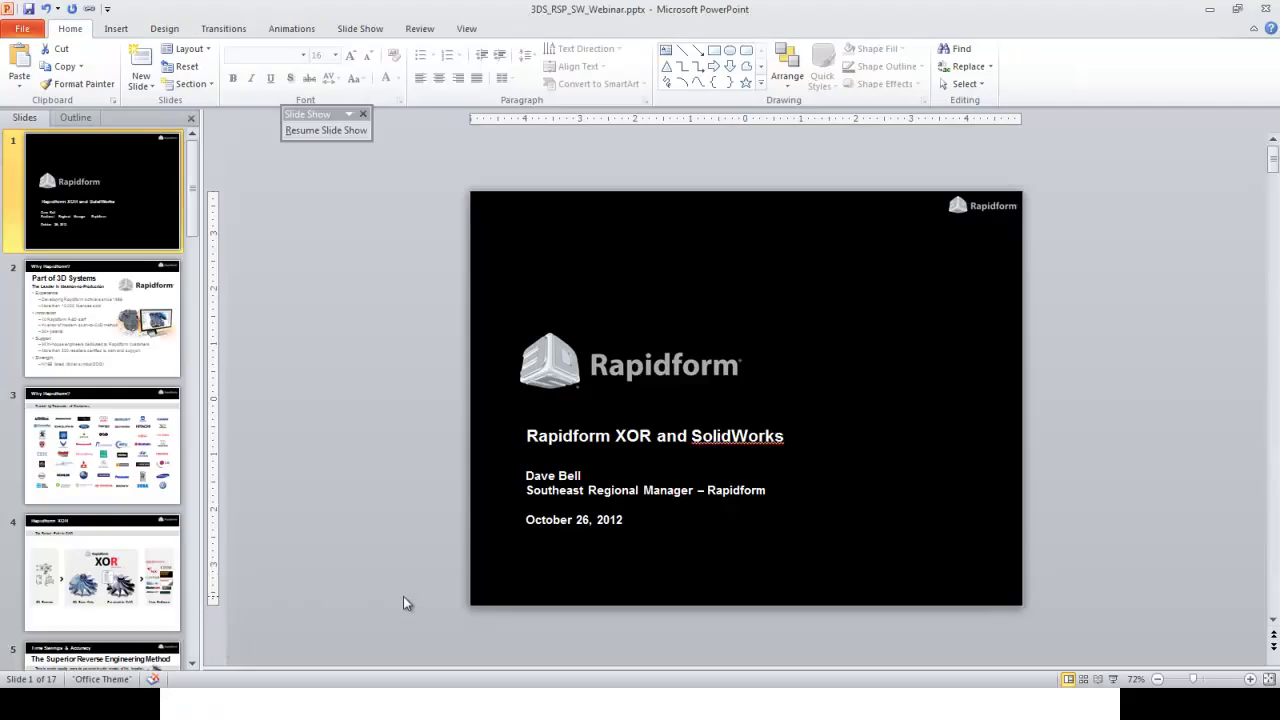
Switch back to the 3DS_RSP_SW_Webinar deck and scroll down the slide thumbnails.
{"action": "key", "text": "alt+Tab"}
{"action": "key", "text": "Tab"}
{"action": "key", "text": "Tab"}
{"action": "key", "text": "Tab"}
{"action": "key", "text": "Tab"}
{"action": "key", "text": "Tab"}
{"action": "key", "text": "Tab"}
{"action": "key", "text": "Tab"}
{"action": "key", "text": "Tab"}
{"action": "scroll", "coordinate": [170, 600], "scroll_direction": "down", "scroll_amount": 3}
{"action": "scroll", "coordinate": [191, 614], "scroll_direction": "down", "scroll_amount": 3}
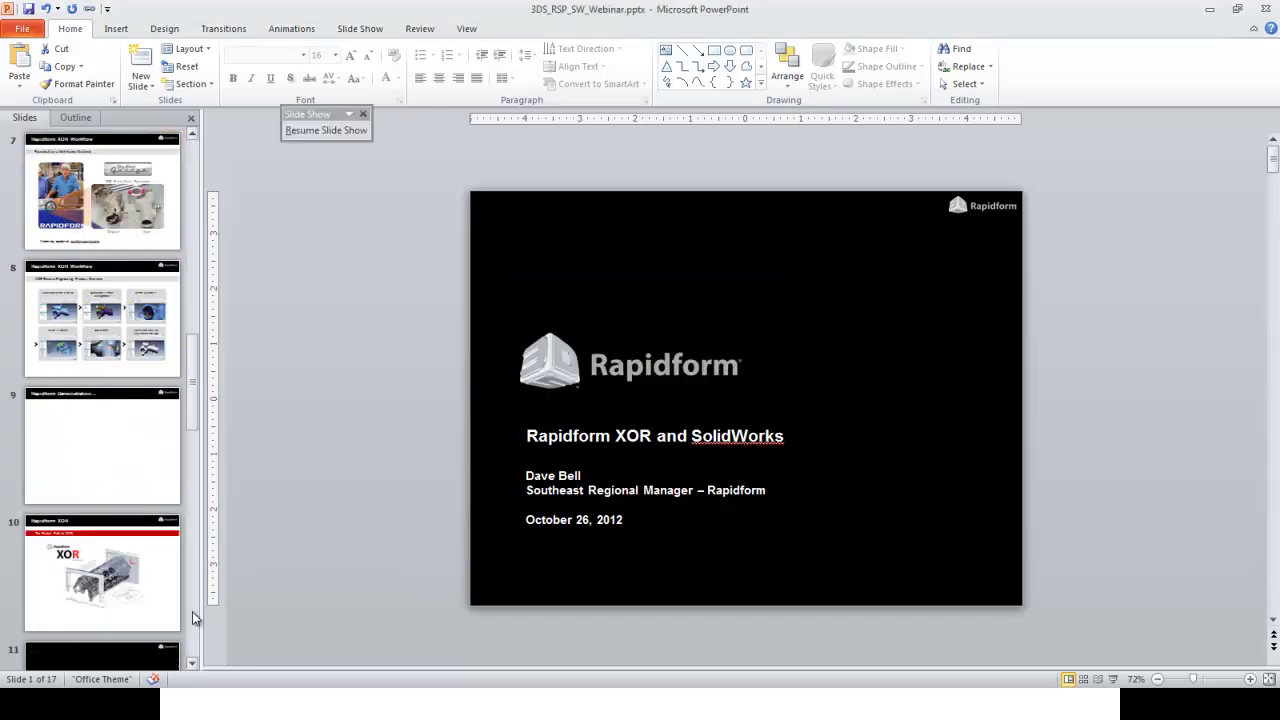
Resume the slide show at the Rapidform XOR slide and advance through Gallery to Automotive.
{"action": "left_click", "coordinate": [177, 568]}
{"action": "key", "text": "alt+Tab"}
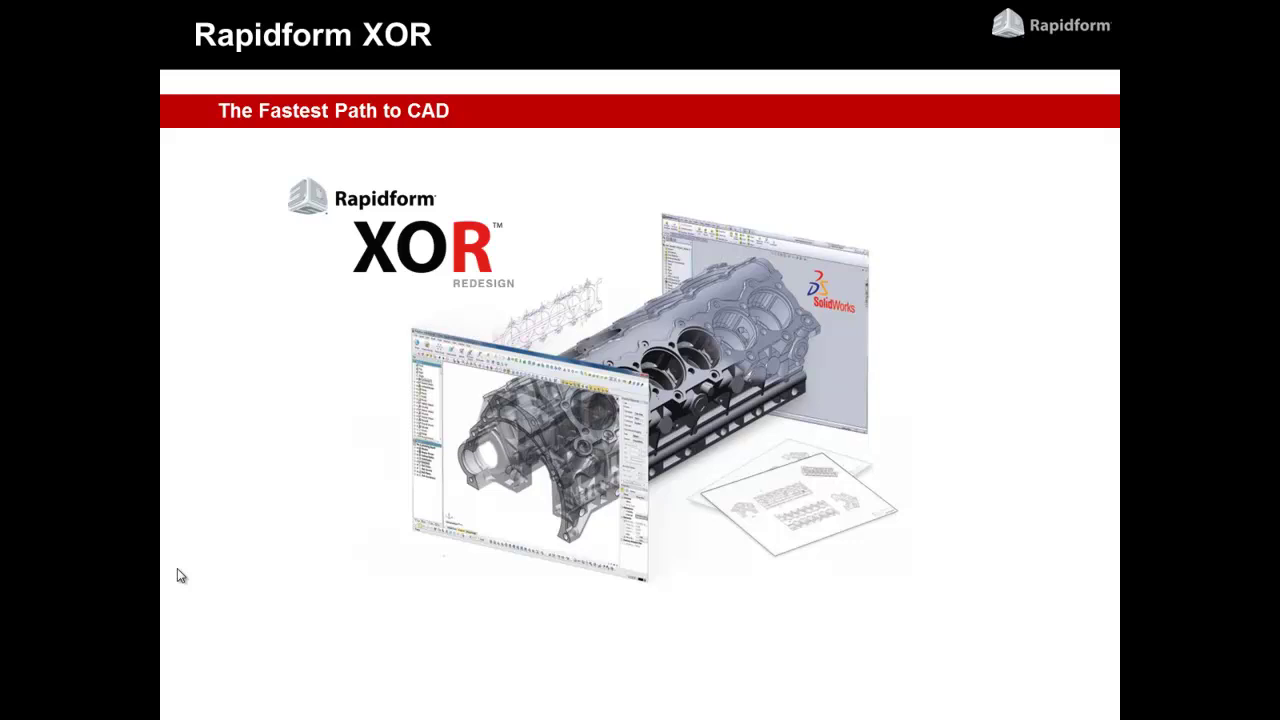
{"action": "left_click", "coordinate": [178, 572]}
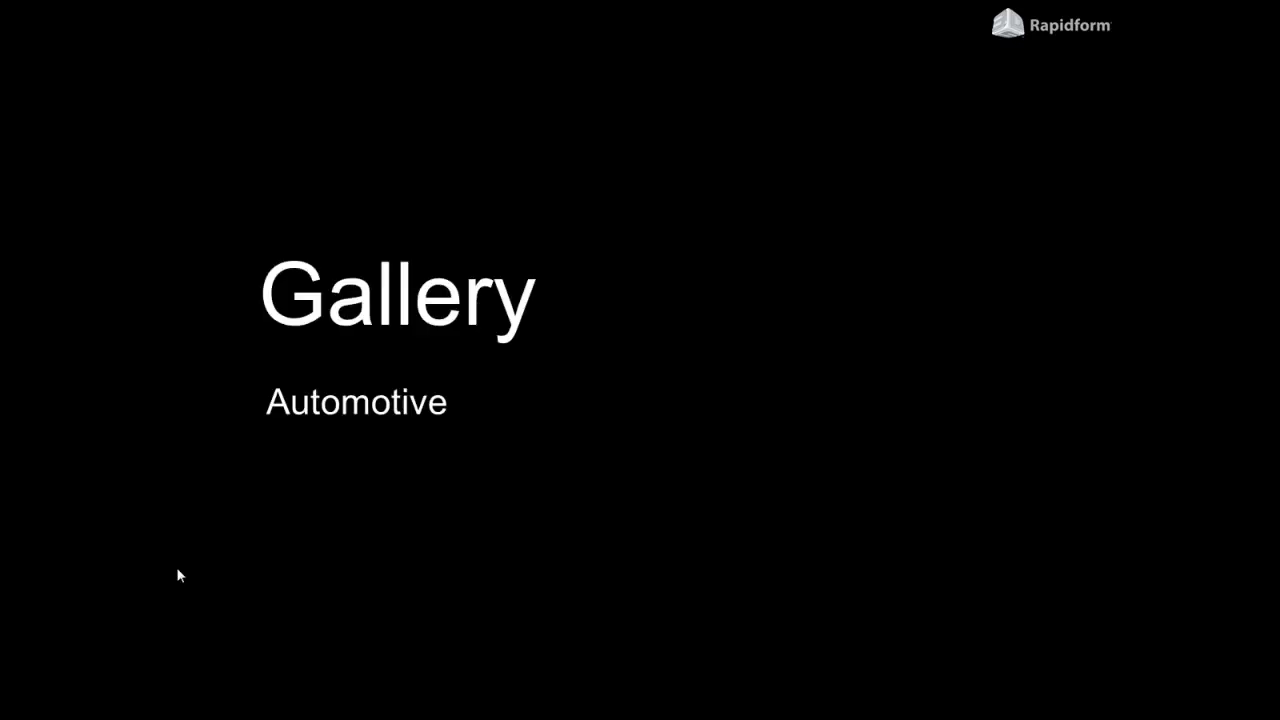
{"action": "left_click", "coordinate": [177, 568]}
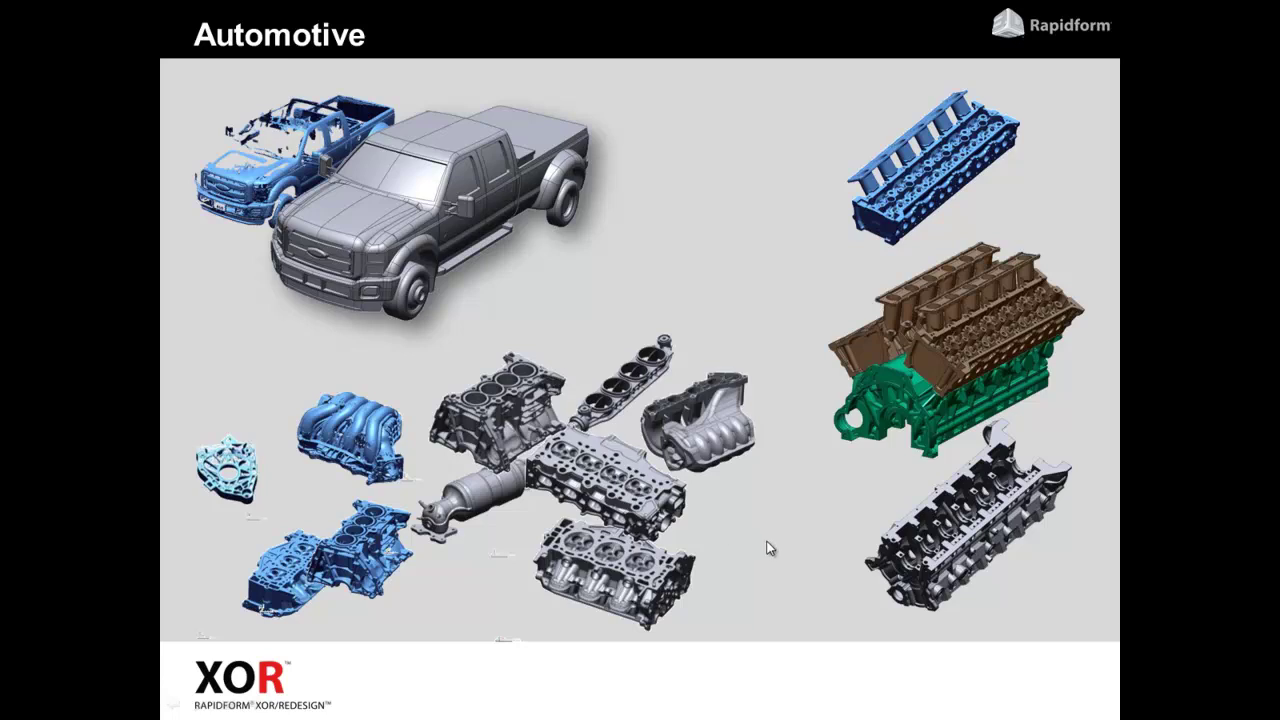
Advance through the Aerospace / Transportation and Consumer Products slides to the Tooling slide.
{"action": "left_click", "coordinate": [783, 508]}
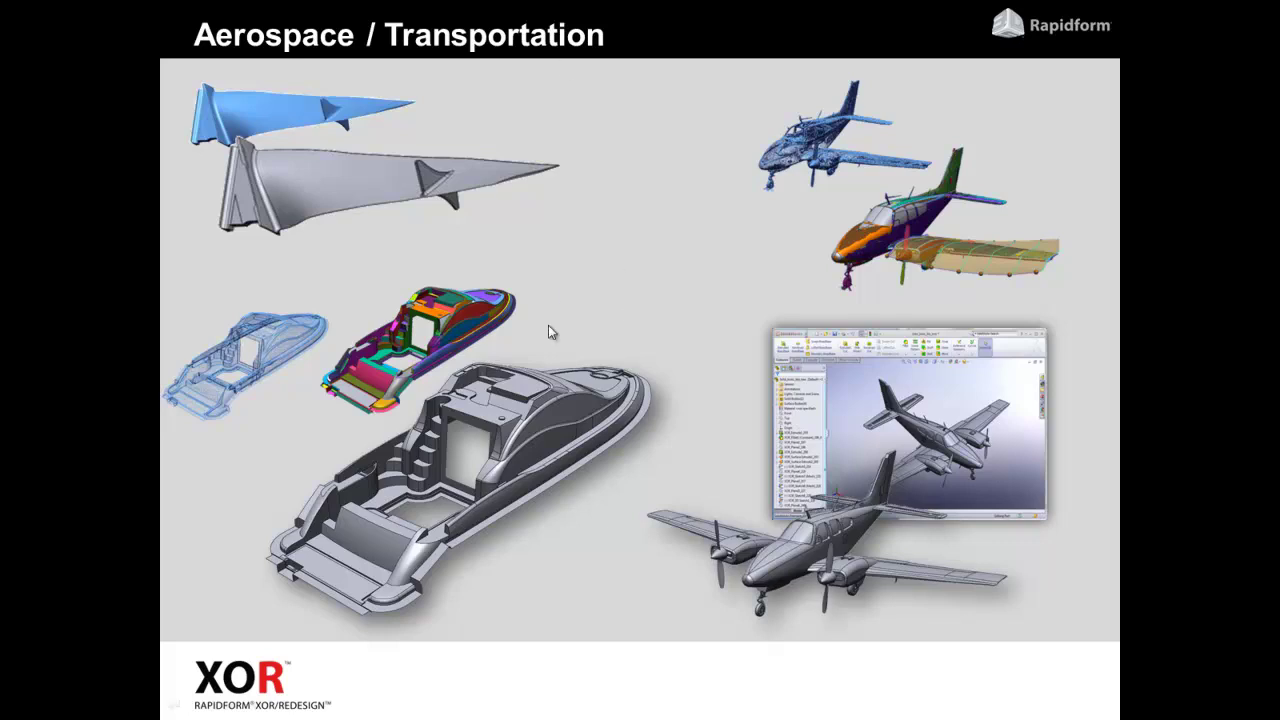
{"action": "left_click", "coordinate": [672, 261]}
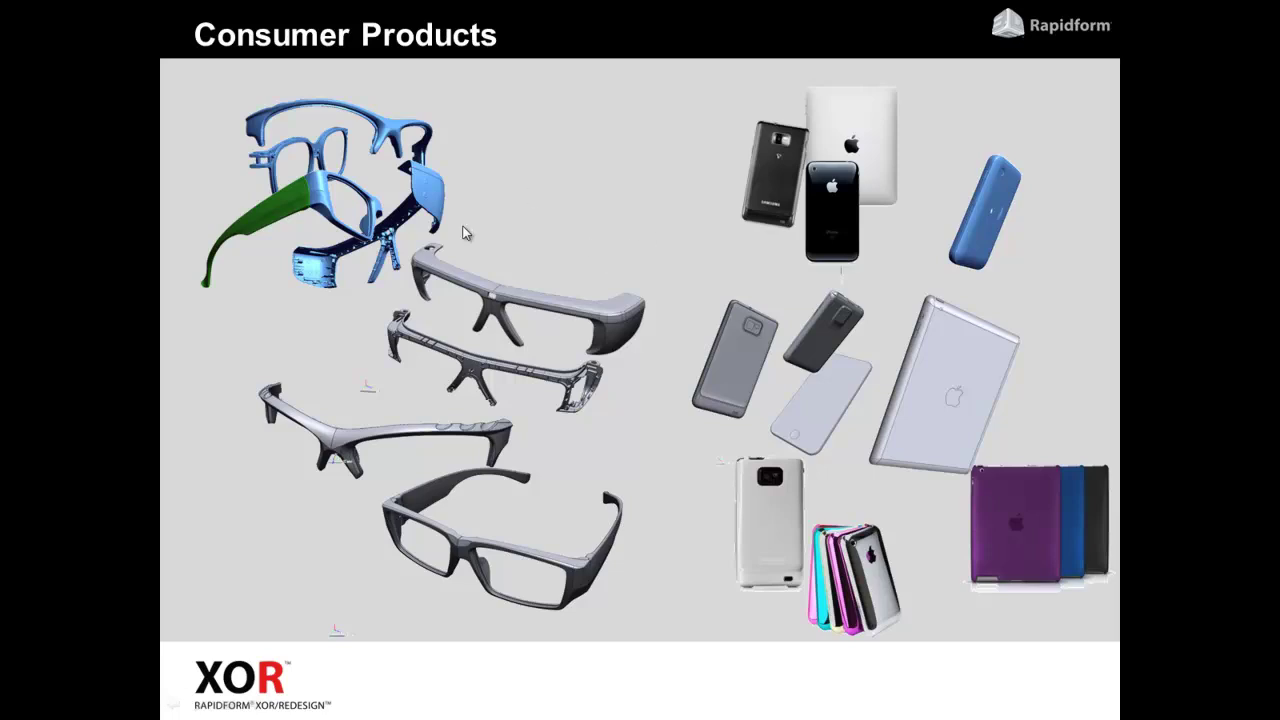
{"action": "left_click", "coordinate": [606, 226]}
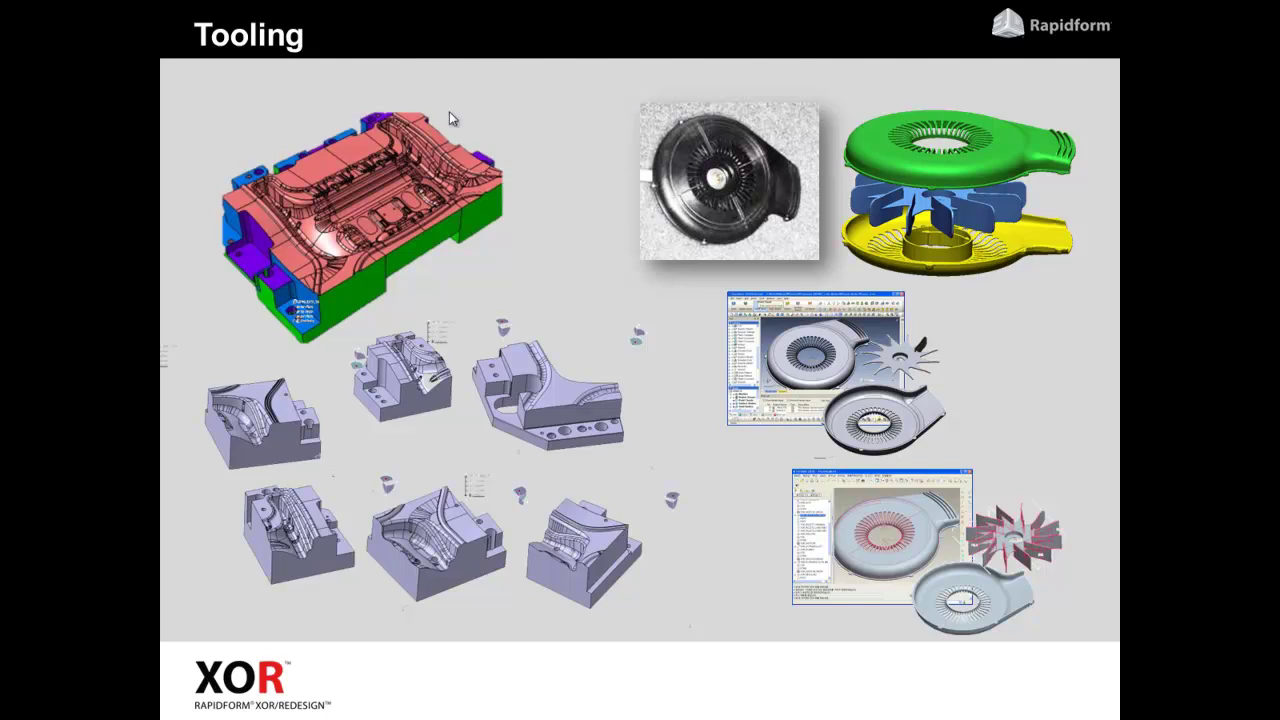
Advance through And Much More… to the thank-you slide, then end the slide show.
{"action": "left_click", "coordinate": [594, 316]}
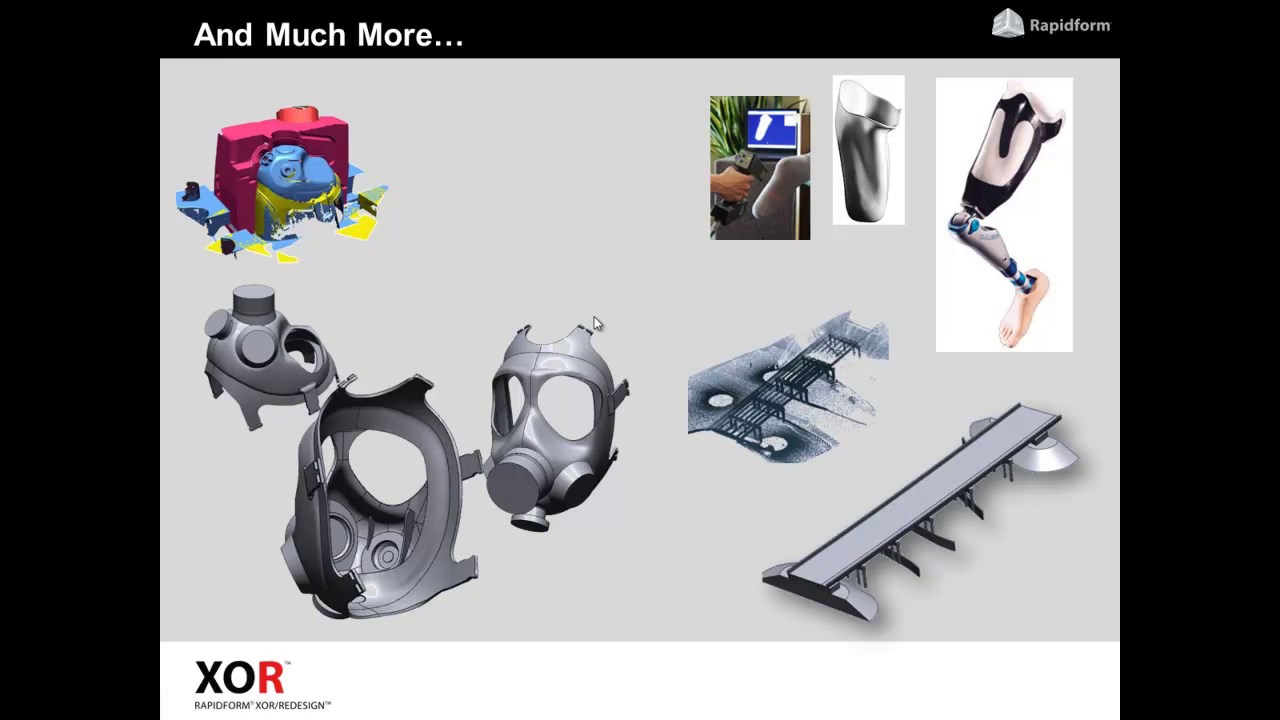
{"action": "left_click", "coordinate": [900, 441]}
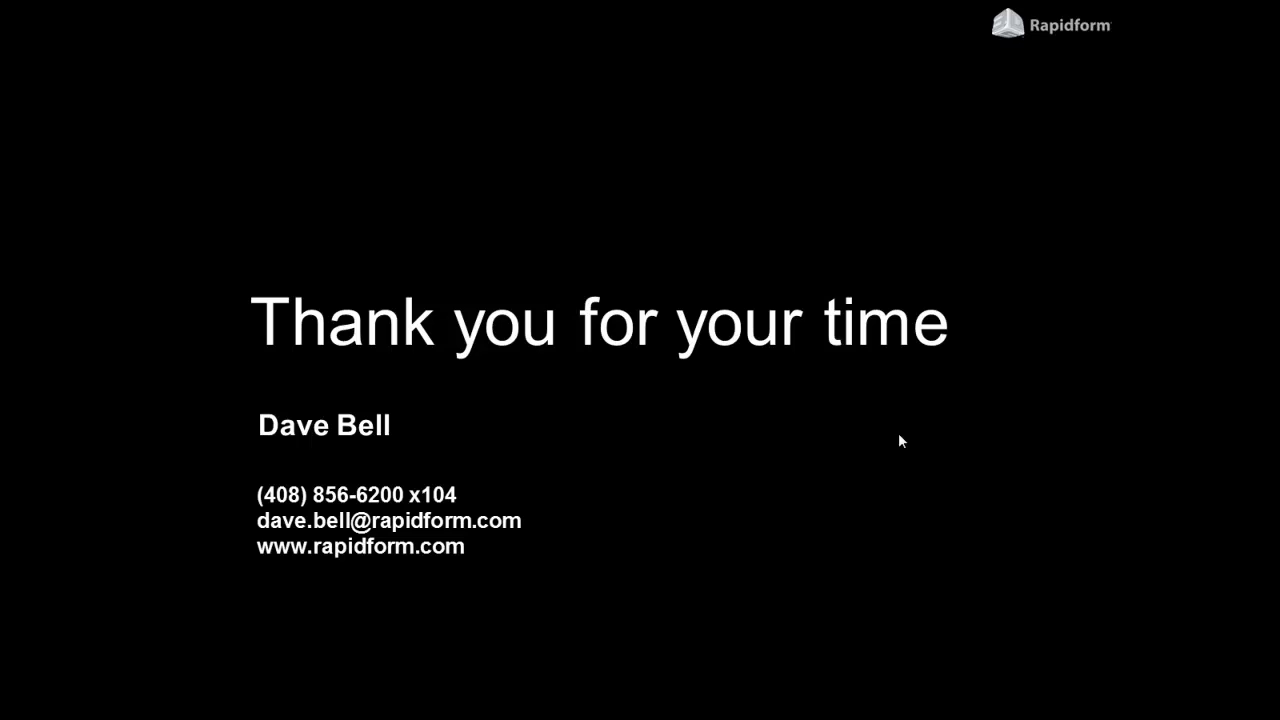
{"action": "key", "text": "Escape"}
Review the user guide's LiveTransfer Pro/E Wildfire3.0~5.0 support note, then return to PowerPoint.
{"action": "left_click", "coordinate": [413, 705]}
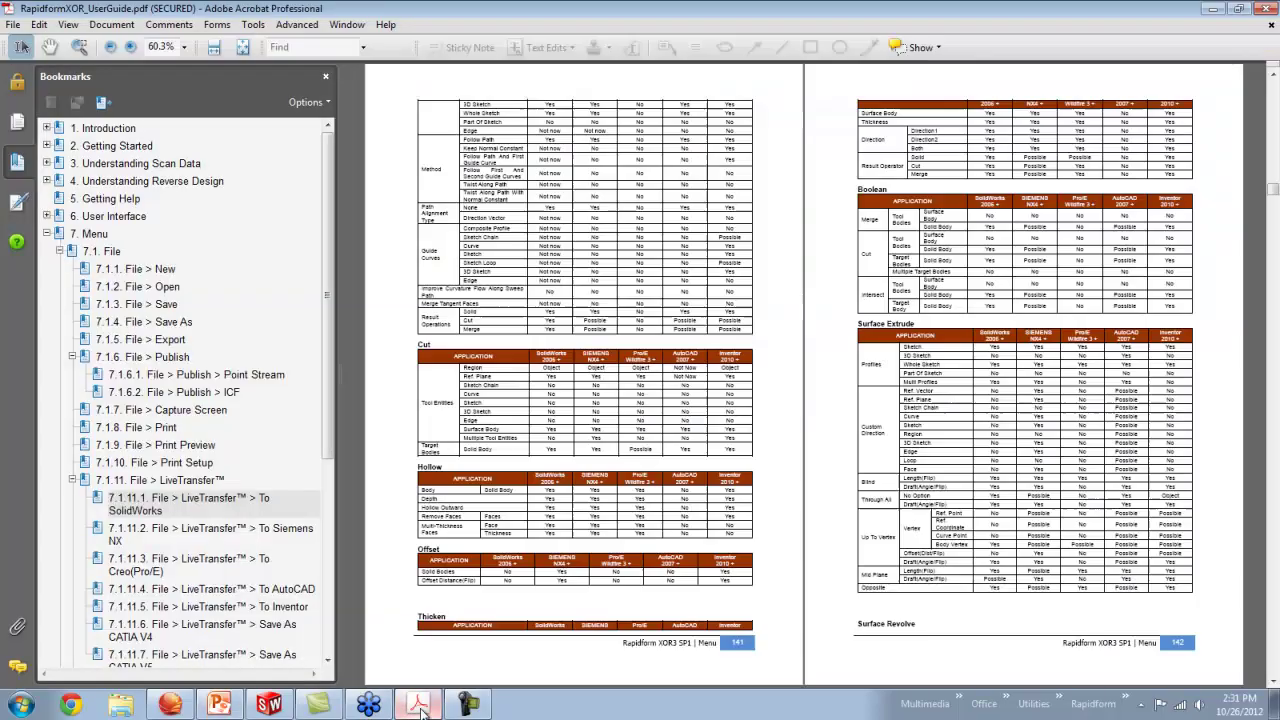
{"action": "scroll", "coordinate": [1267, 125], "scroll_direction": "up", "scroll_amount": 10}
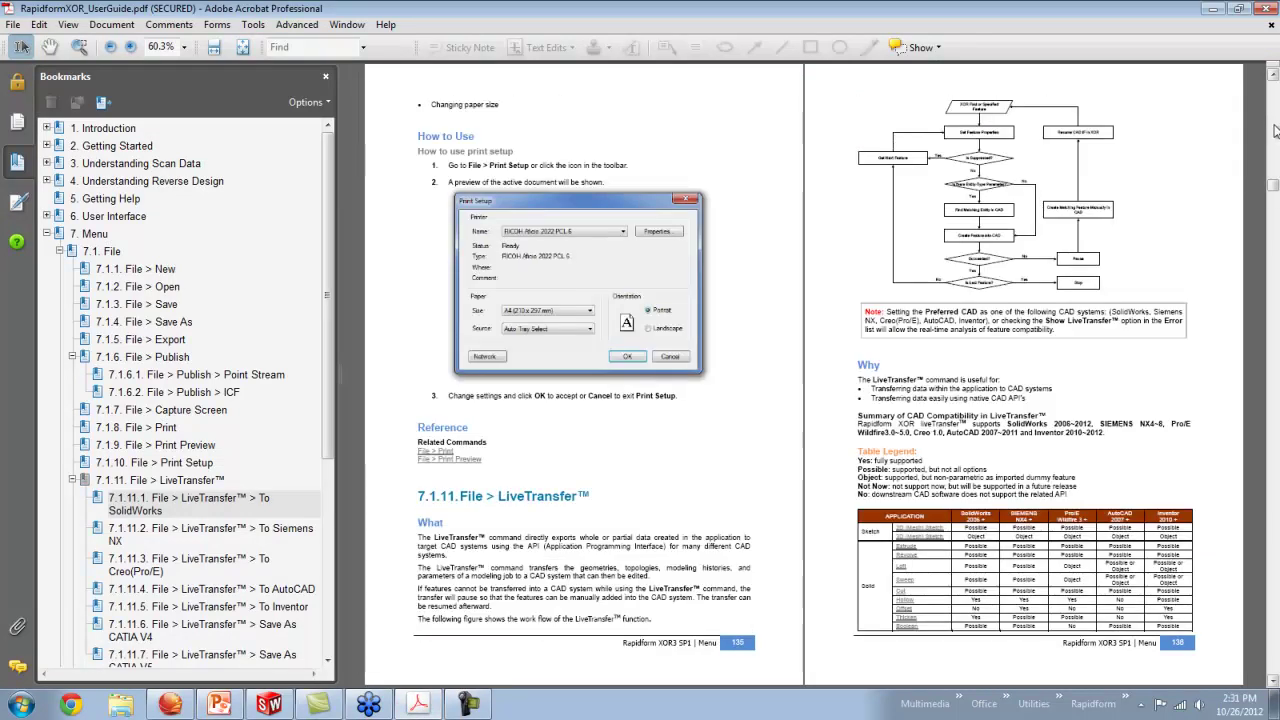
{"action": "left_click_drag", "start_coordinate": [1172, 423], "coordinate": [912, 435]}
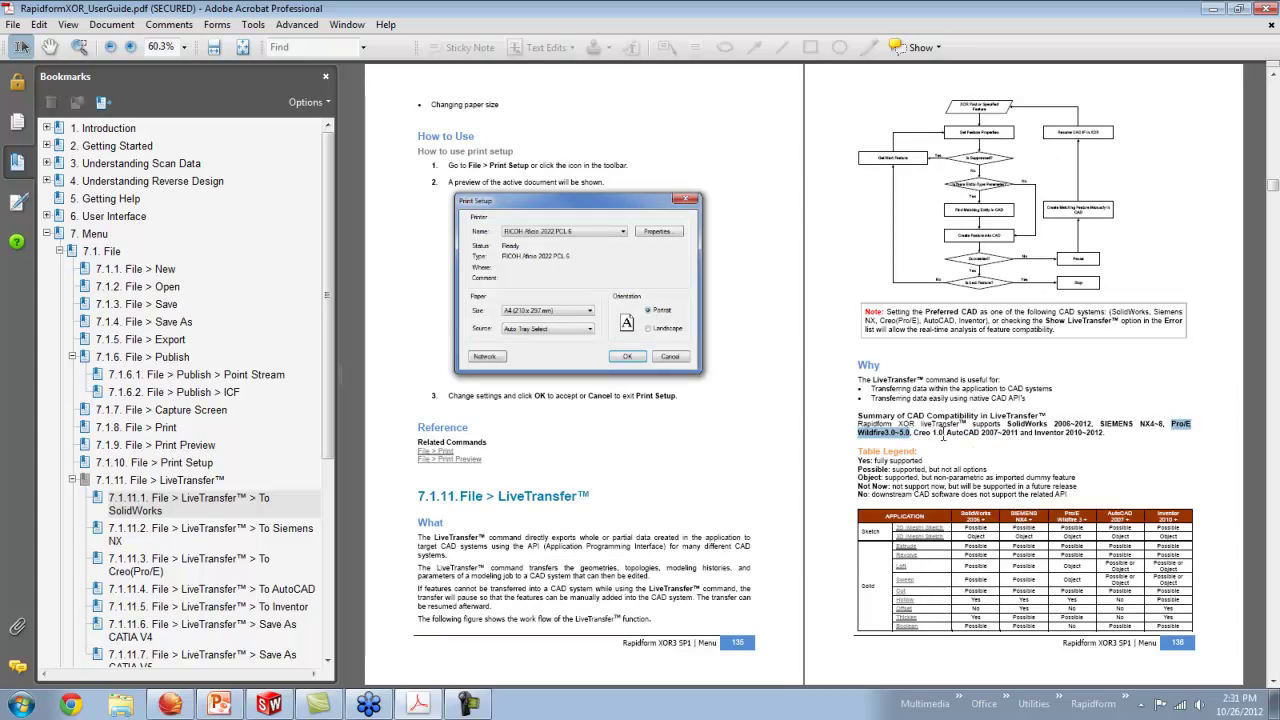
{"action": "left_click", "coordinate": [944, 434]}
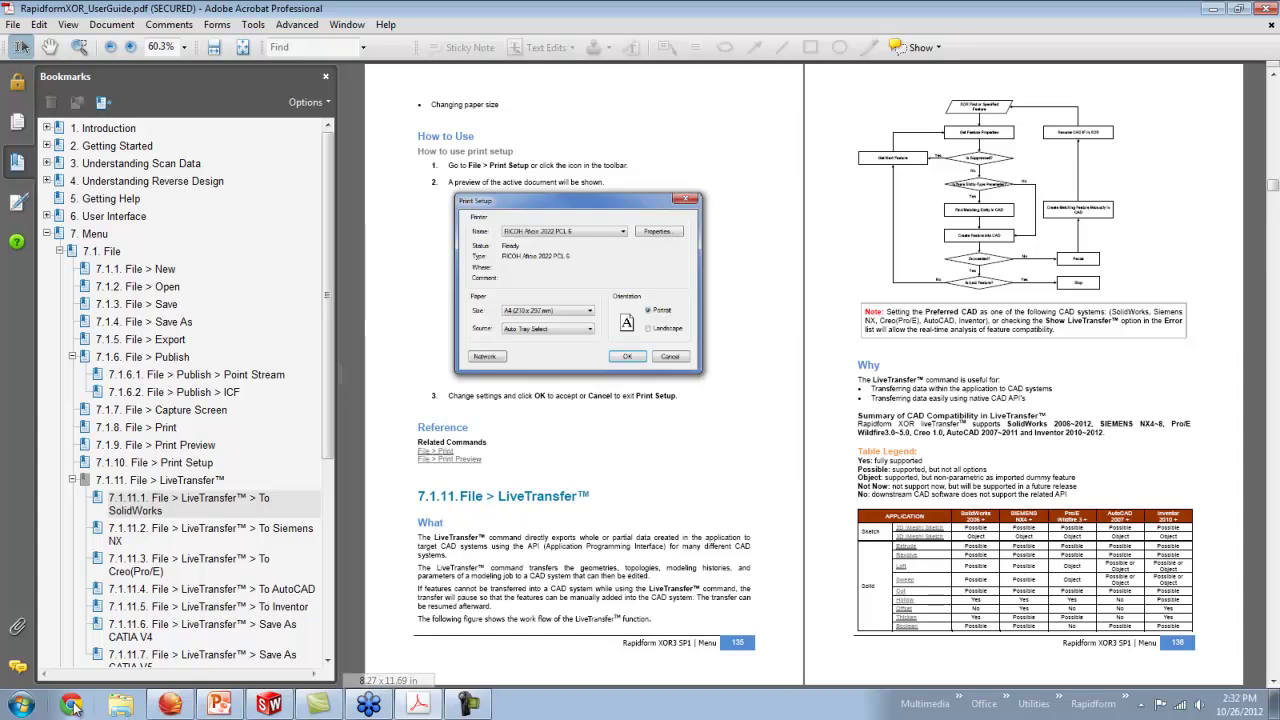
{"action": "left_click", "coordinate": [220, 706]}
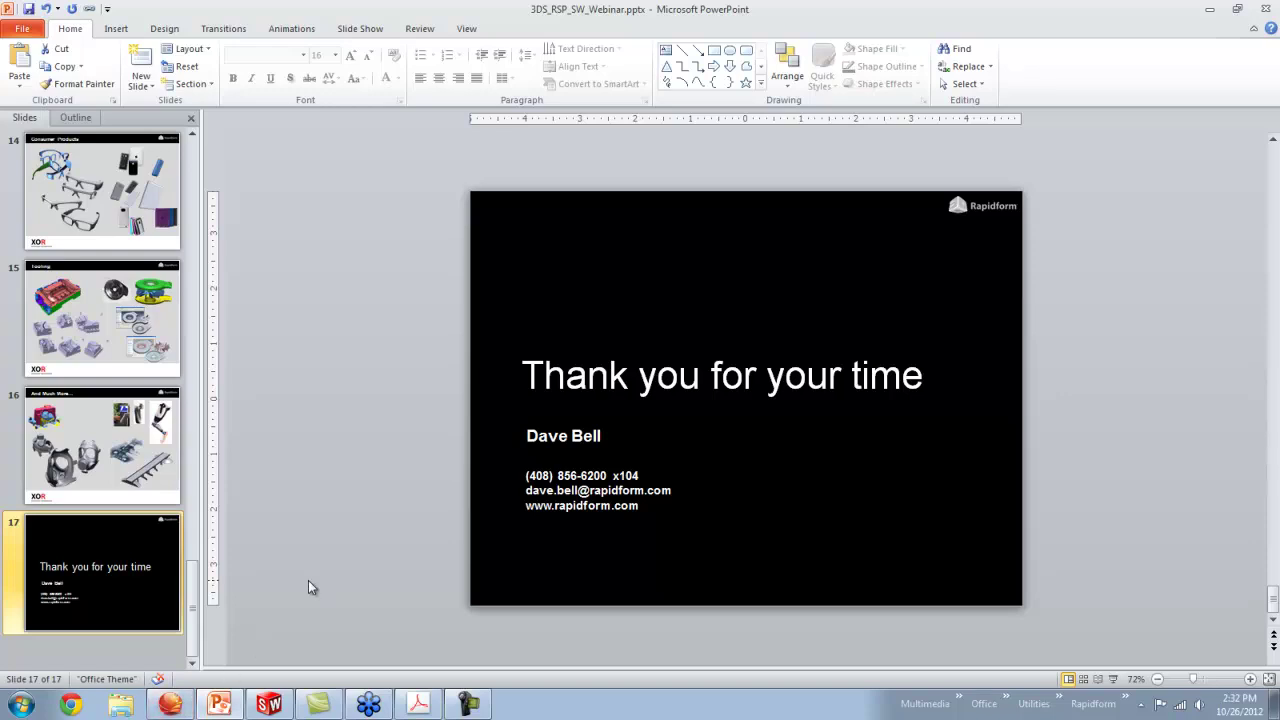
Maximize Rapidform and start a new model, discarding the turbine blade changes.
{"action": "left_click", "coordinate": [166, 705]}
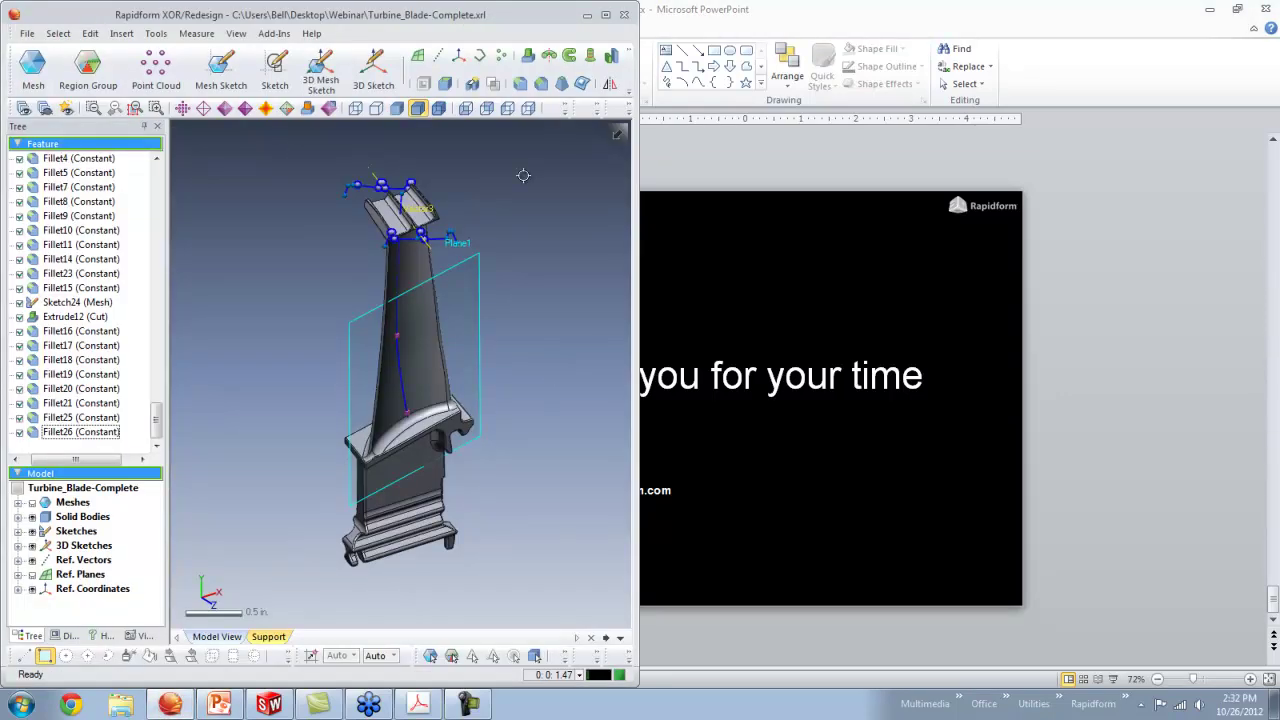
{"action": "left_click", "coordinate": [606, 15]}
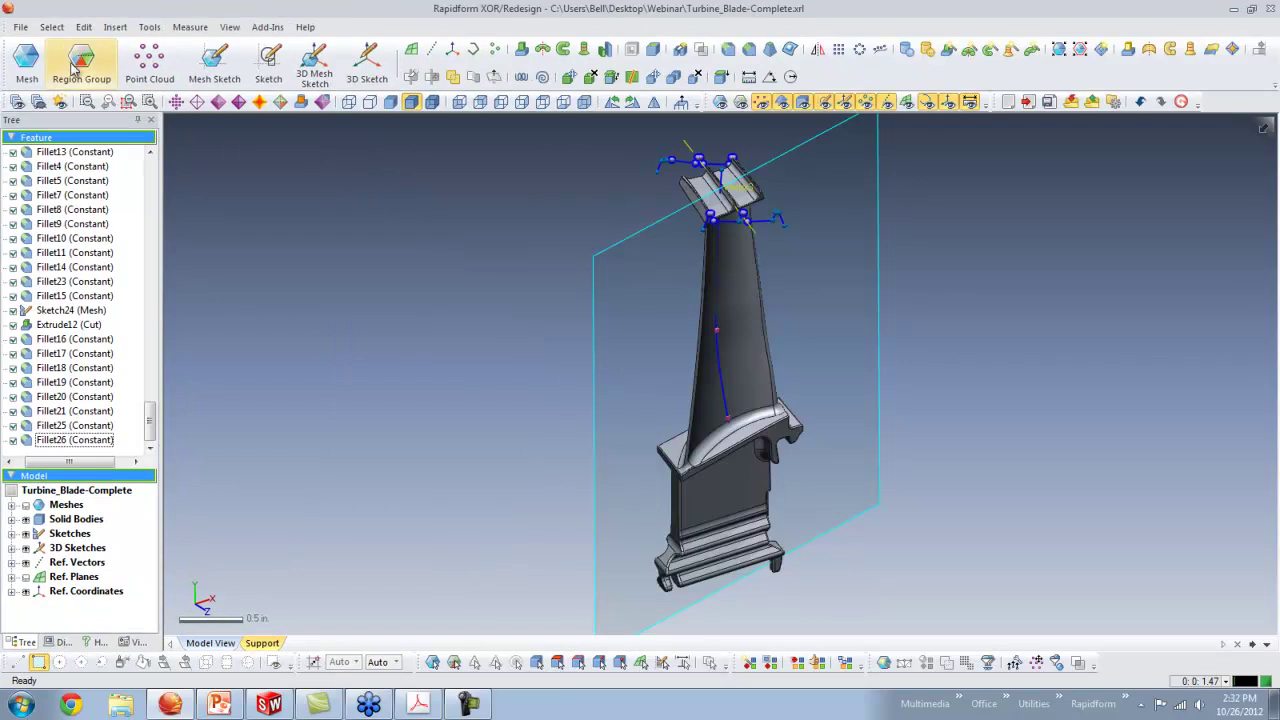
{"action": "left_click", "coordinate": [20, 27]}
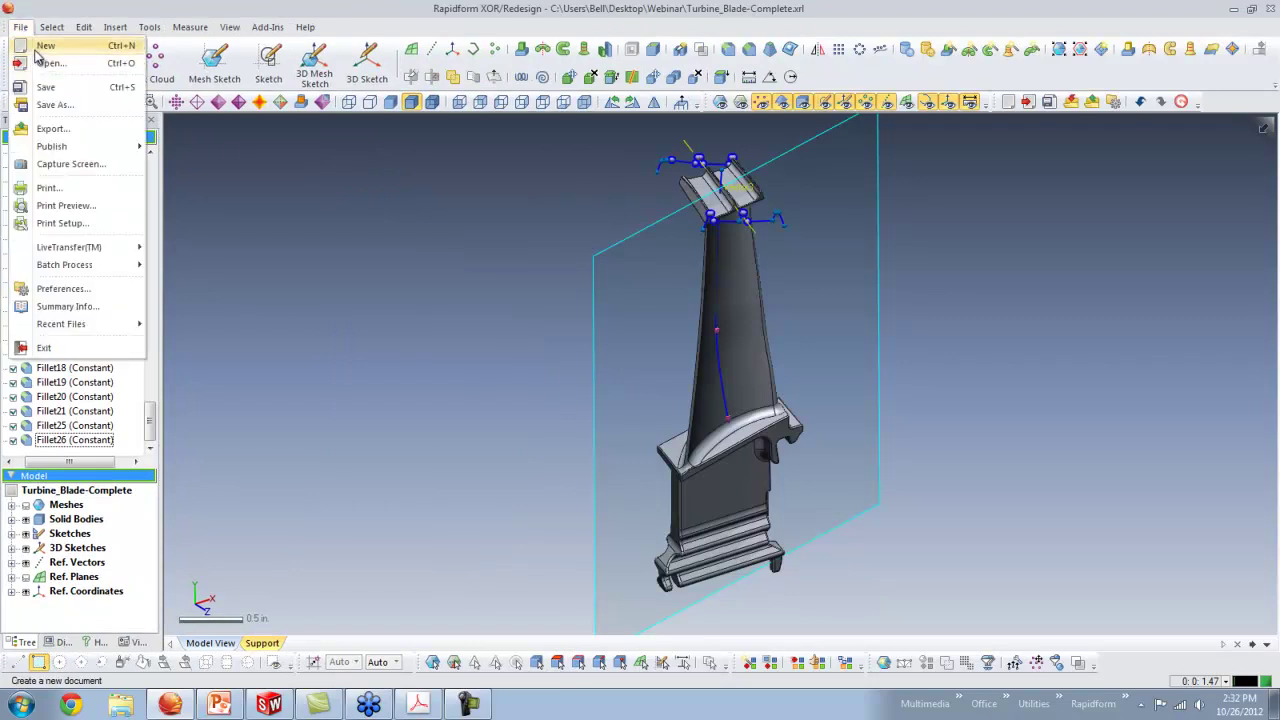
{"action": "left_click", "coordinate": [42, 44]}
{"action": "left_click", "coordinate": [650, 388]}
Load DemoBlock-Complete.xrl from recent files, then open ProbePlate-Complete.xrl.
{"action": "left_click", "coordinate": [20, 27]}
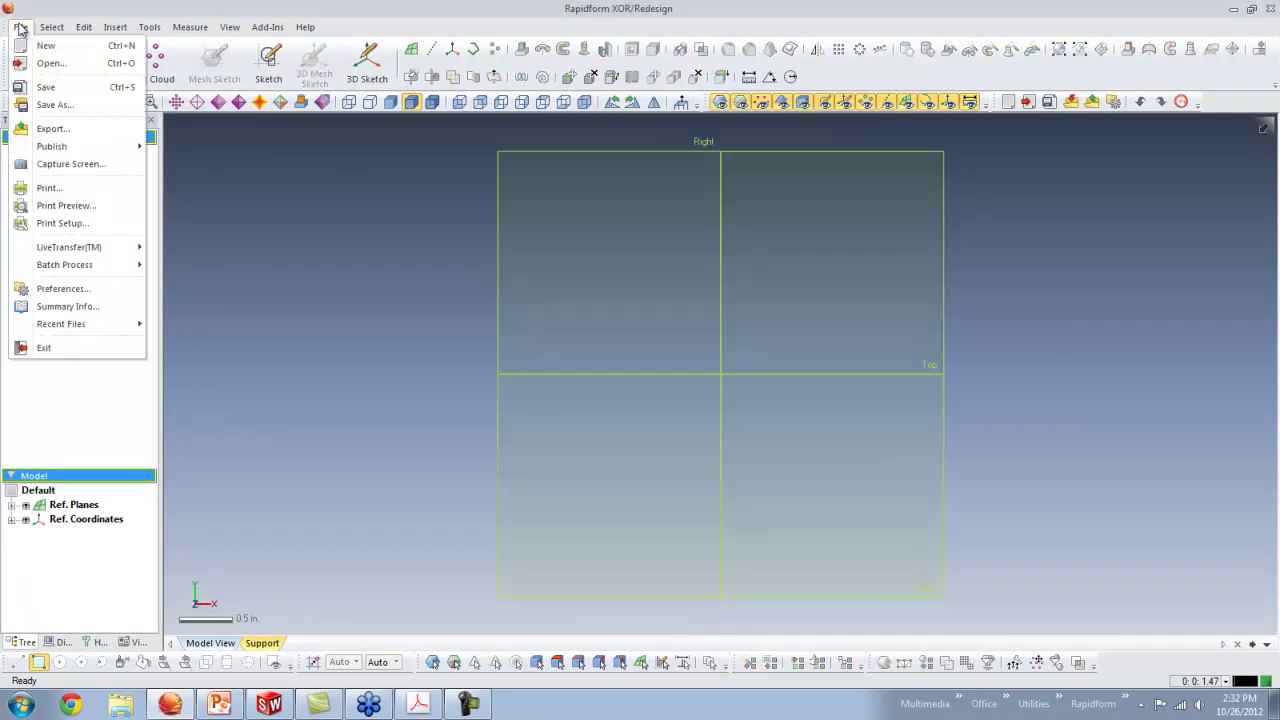
{"action": "mouse_move", "coordinate": [62, 332]}
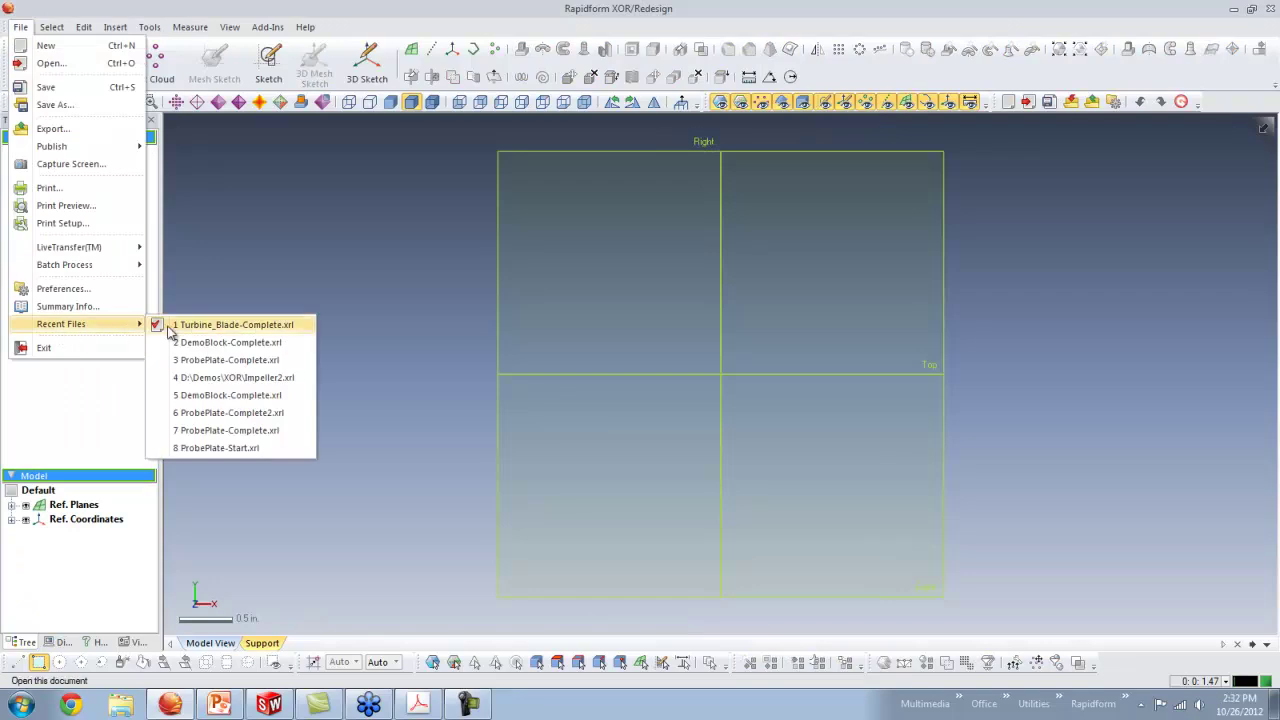
{"action": "left_click", "coordinate": [237, 347]}
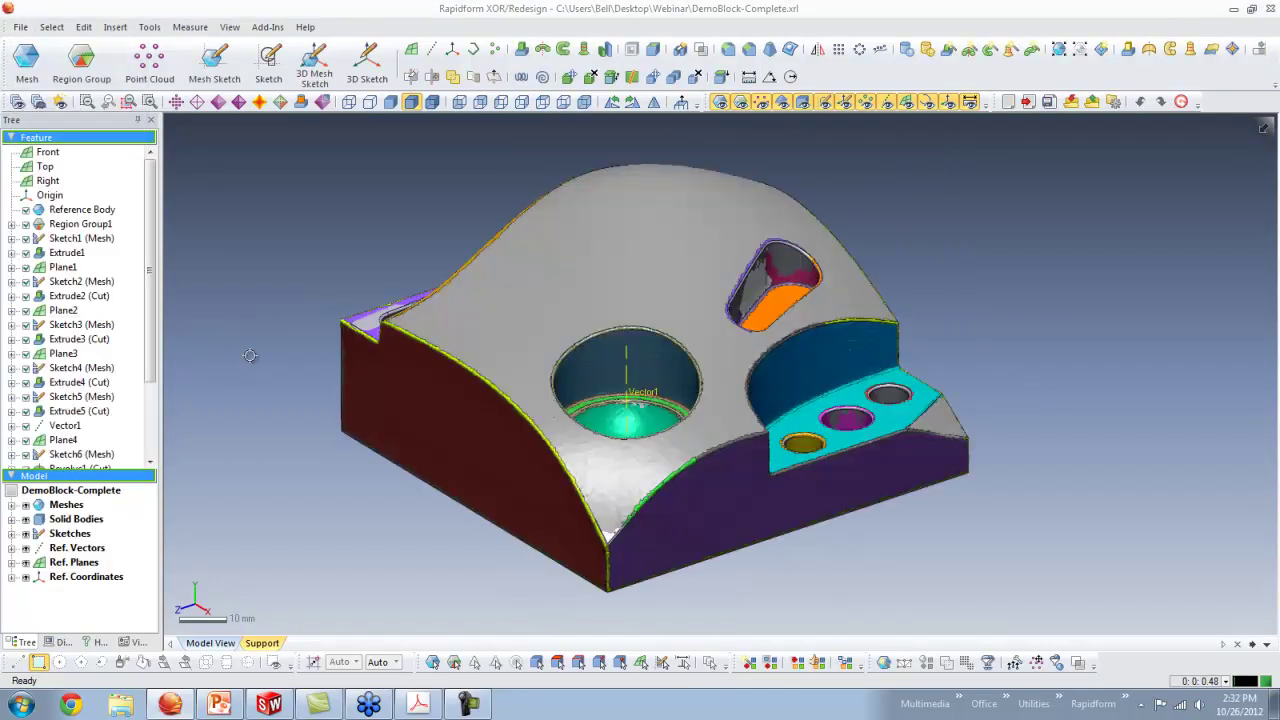
{"action": "left_click", "coordinate": [20, 27]}
{"action": "left_click", "coordinate": [50, 64]}
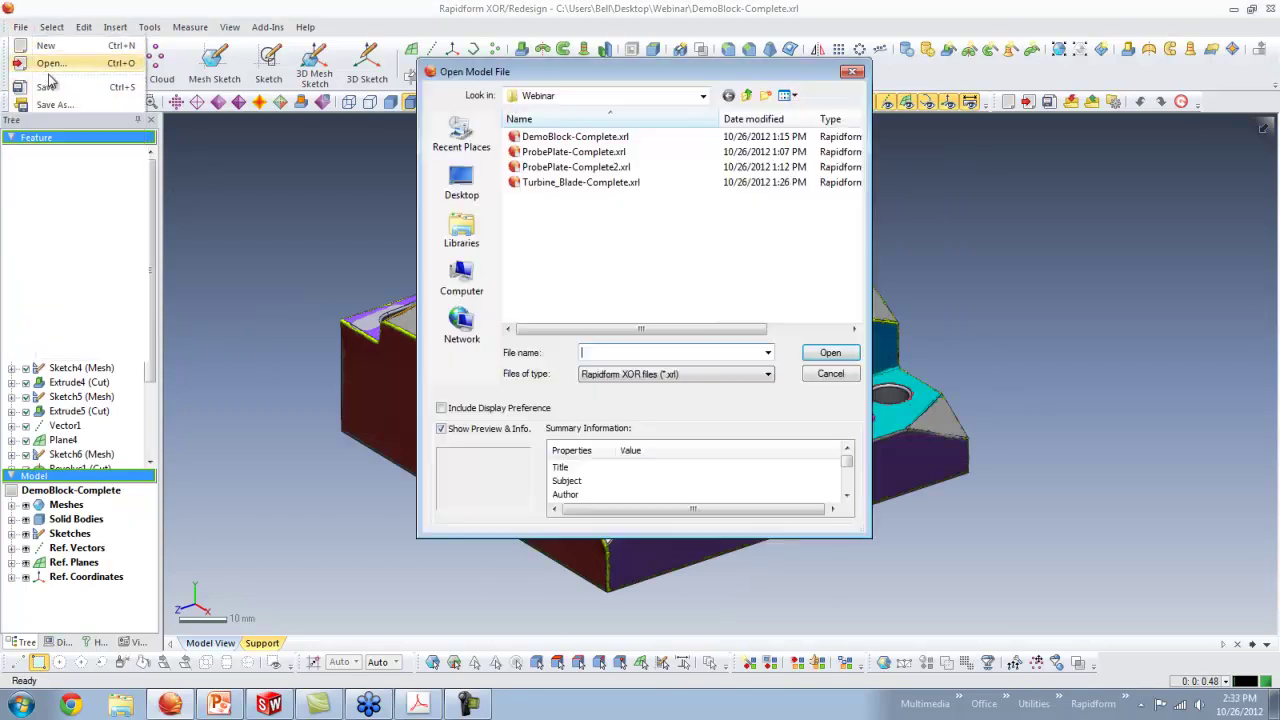
{"action": "double_click", "coordinate": [585, 152]}
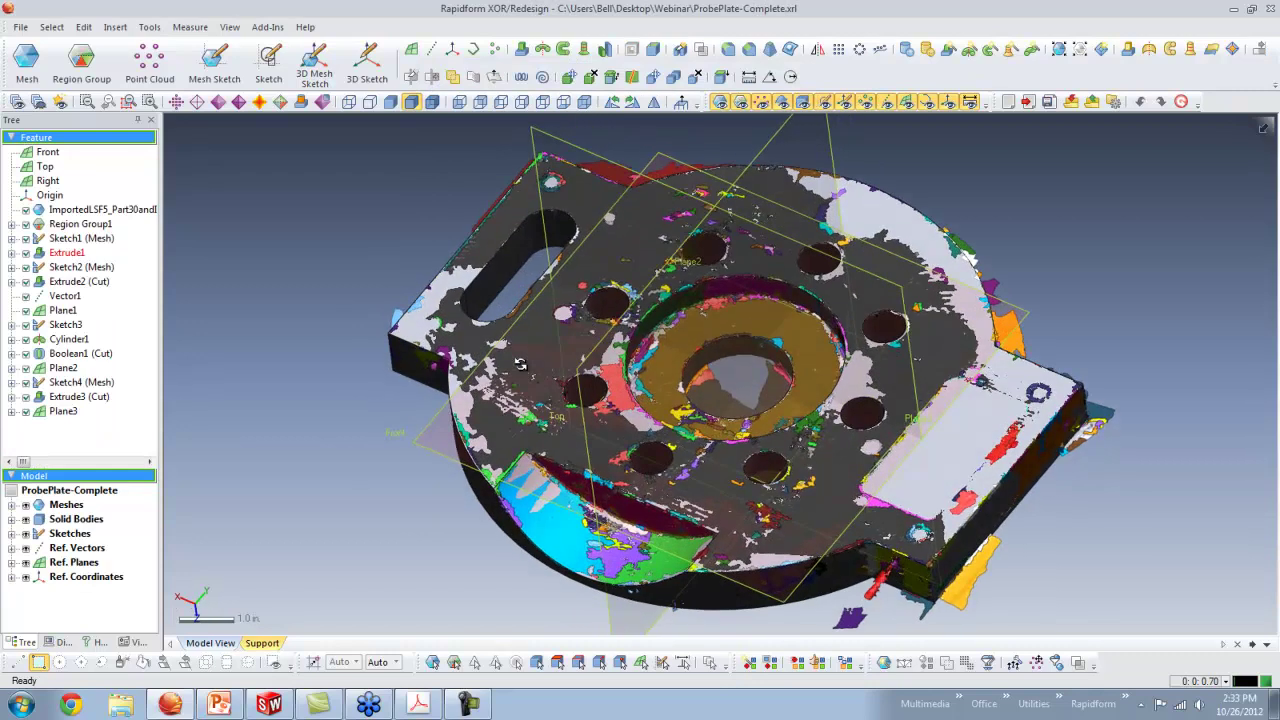
Delete Sketch1 (Mesh) through Plane3 from the feature tree, then select the Front plane.
{"action": "right_click_drag", "start_coordinate": [520, 364], "coordinate": [470, 340]}
{"action": "left_click", "coordinate": [90, 240]}
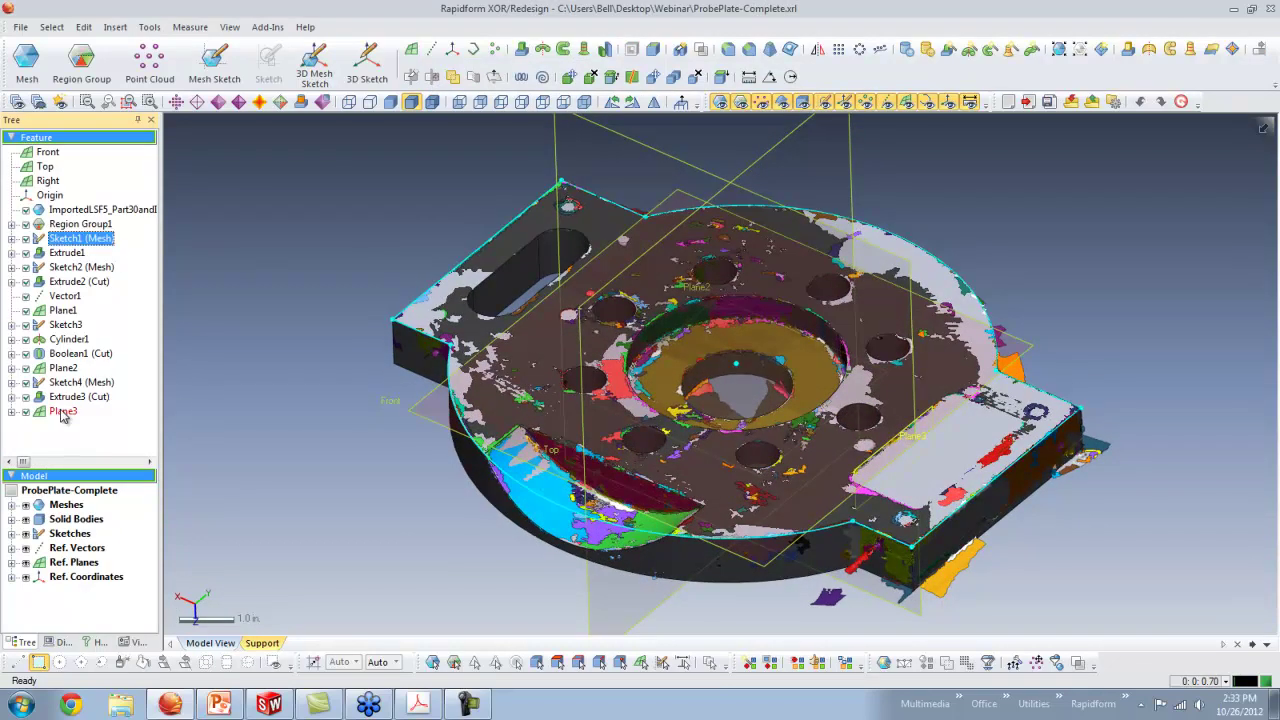
{"action": "left_click", "coordinate": [62, 412], "text": "shift"}
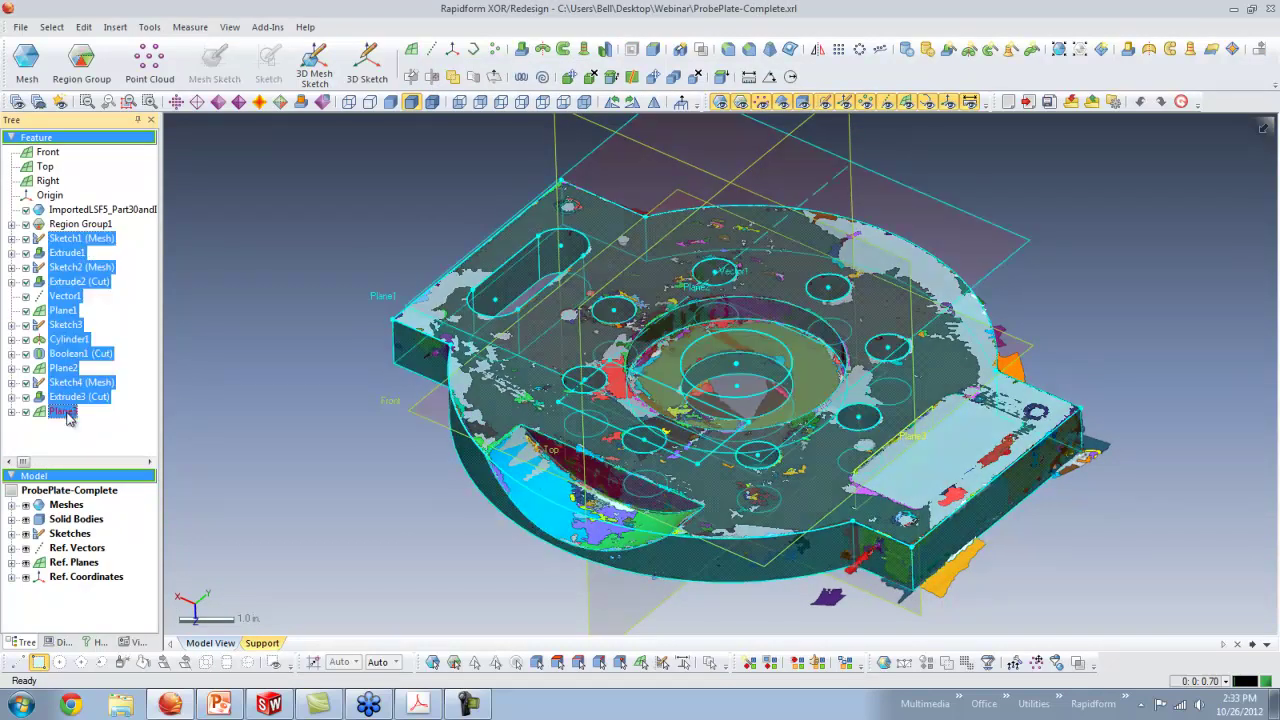
{"action": "right_click", "coordinate": [64, 412]}
{"action": "left_click", "coordinate": [104, 424]}
{"action": "left_click", "coordinate": [608, 412]}
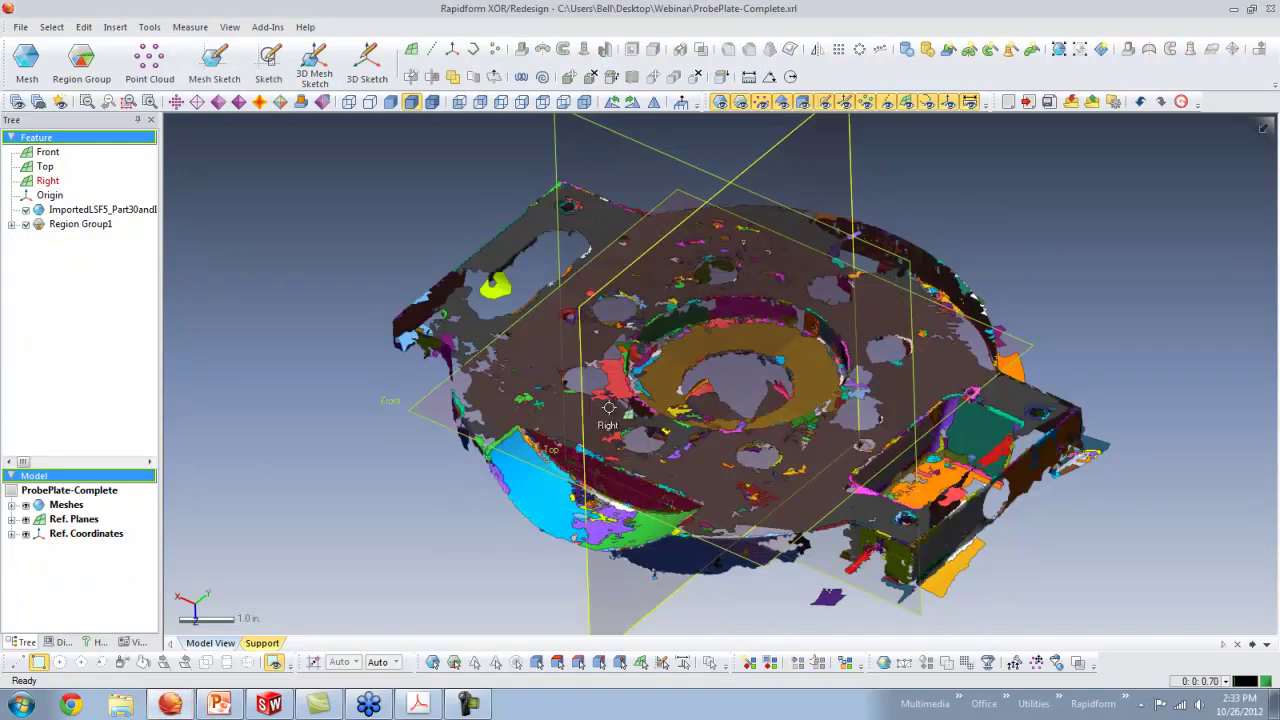
{"action": "right_click_drag", "start_coordinate": [700, 350], "coordinate": [752, 320]}
{"action": "left_click", "coordinate": [1007, 320]}
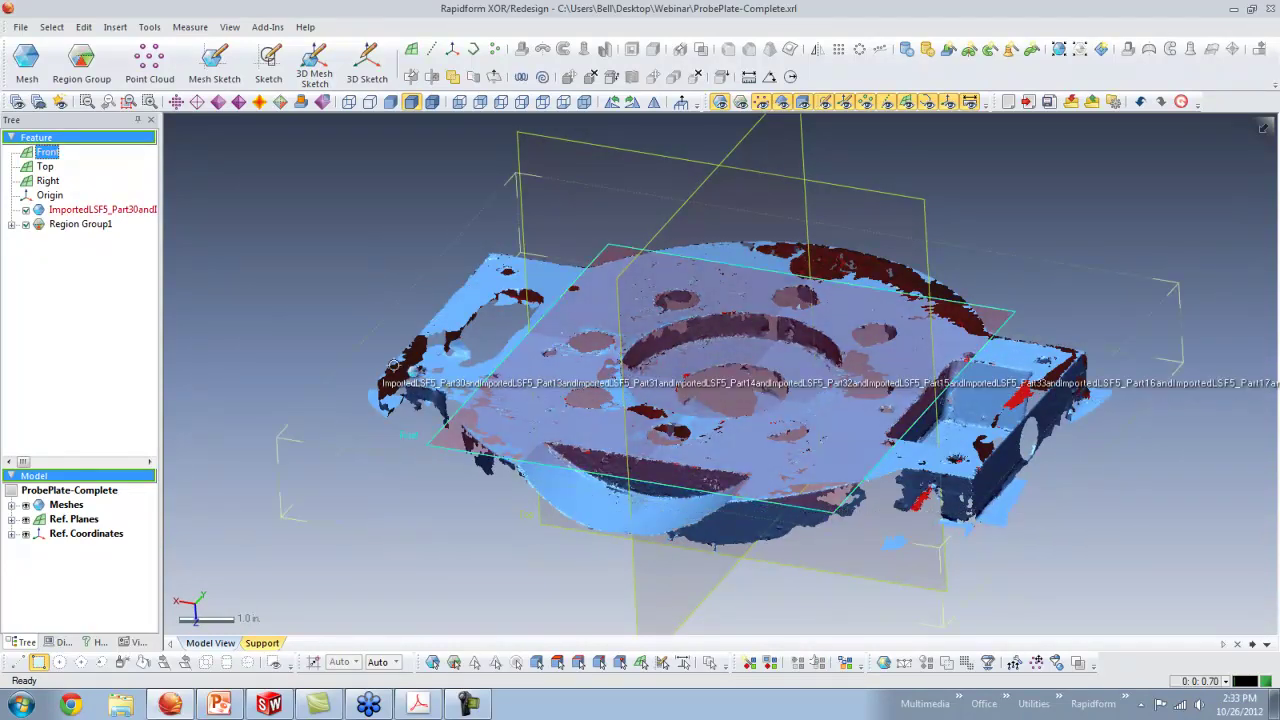
Start a mesh sketch on the Front plane at 0.3 in. offset and fit circles to the outer arcs.
{"action": "left_click", "coordinate": [213, 67]}
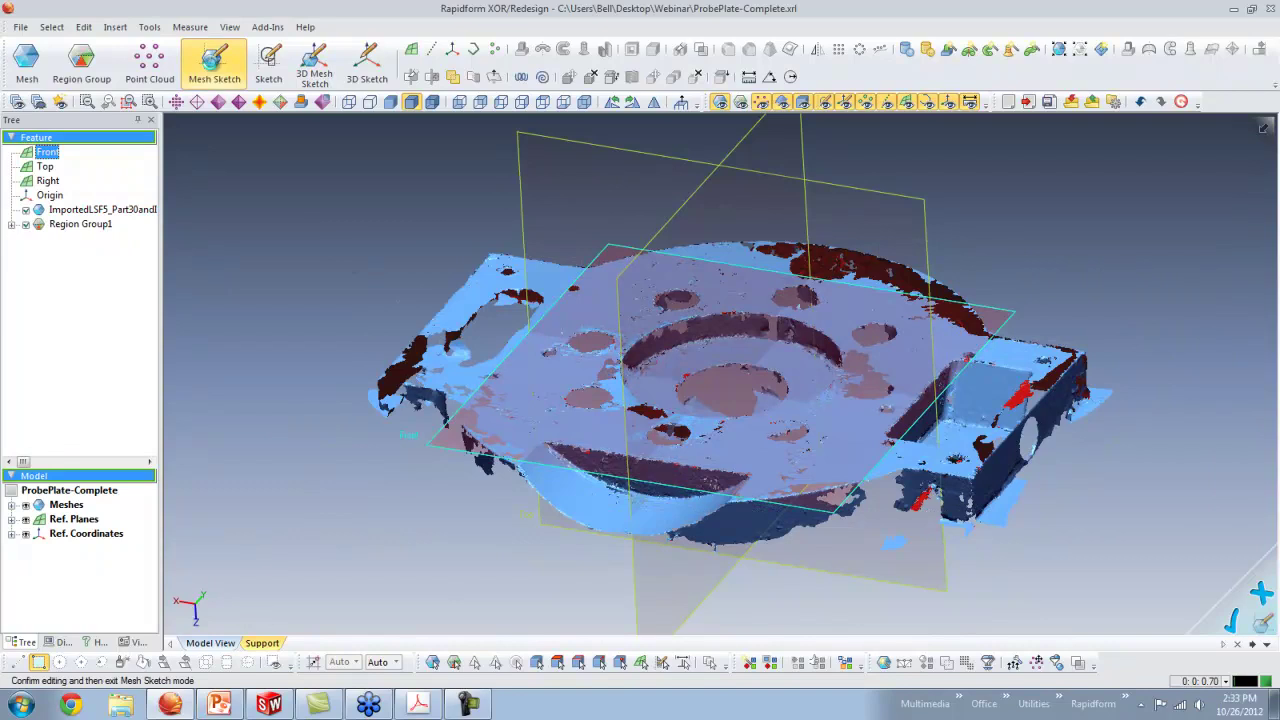
{"action": "left_click_drag", "start_coordinate": [730, 467], "coordinate": [729, 464]}
{"action": "left_click", "coordinate": [372, 132]}
{"action": "left_click", "coordinate": [719, 103]}
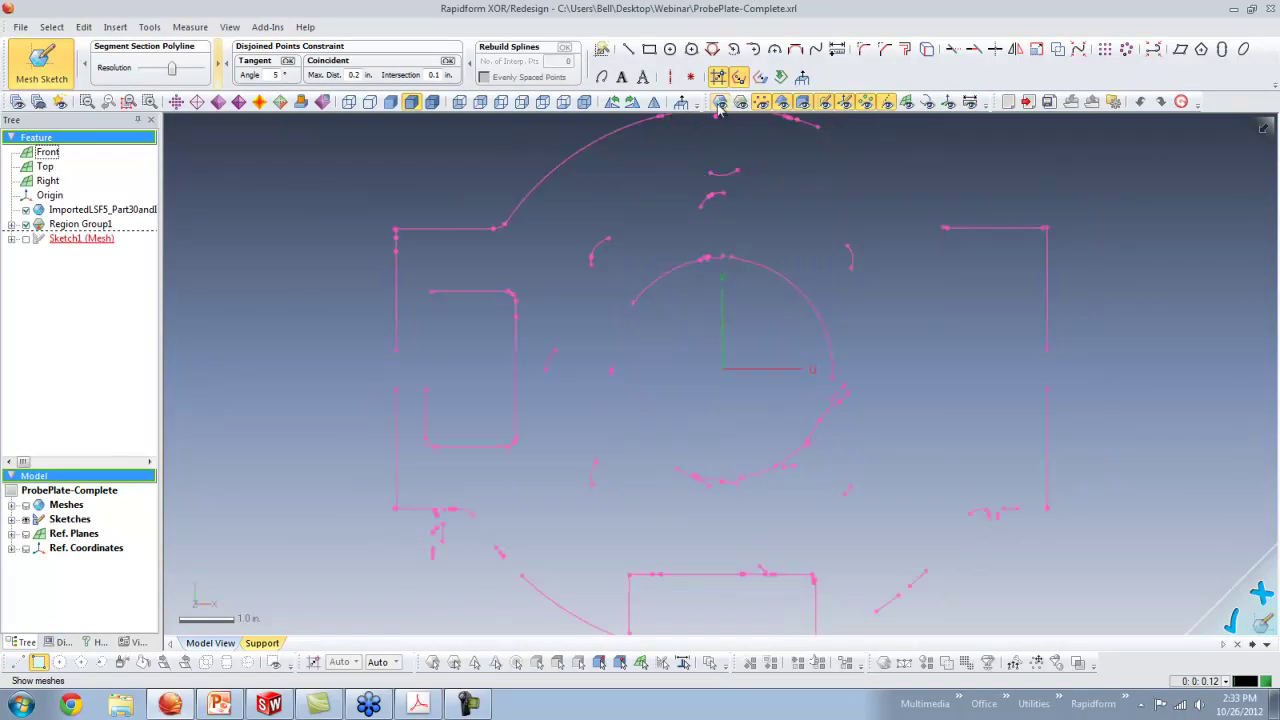
{"action": "left_click", "coordinate": [670, 50]}
{"action": "scroll", "coordinate": [720, 200], "scroll_direction": "down", "scroll_amount": 2}
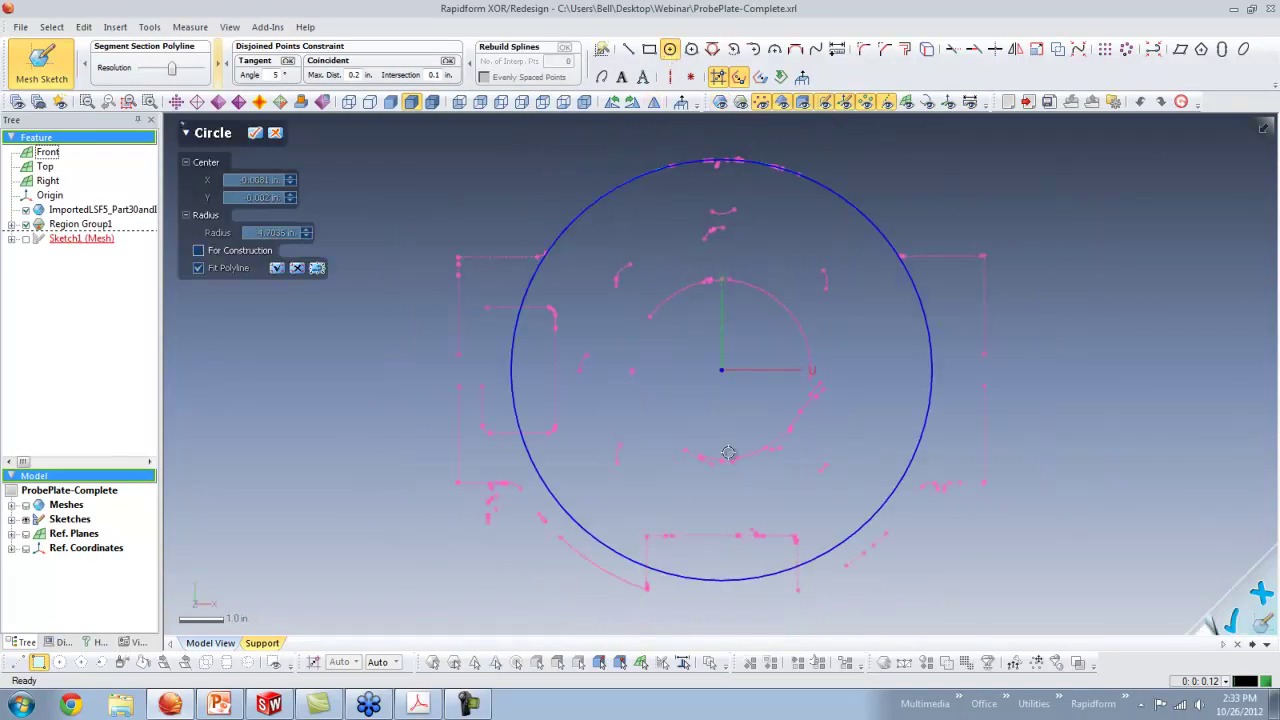
{"action": "left_click", "coordinate": [881, 581]}
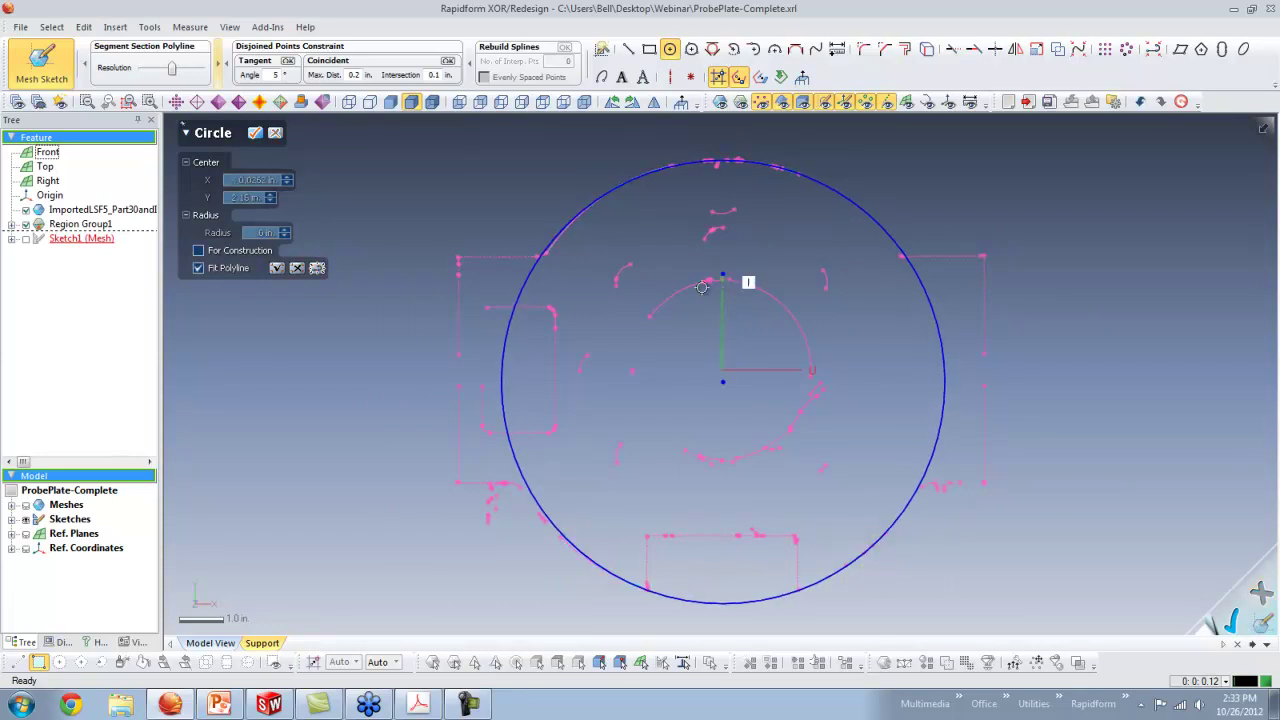
{"action": "key", "text": "Escape"}
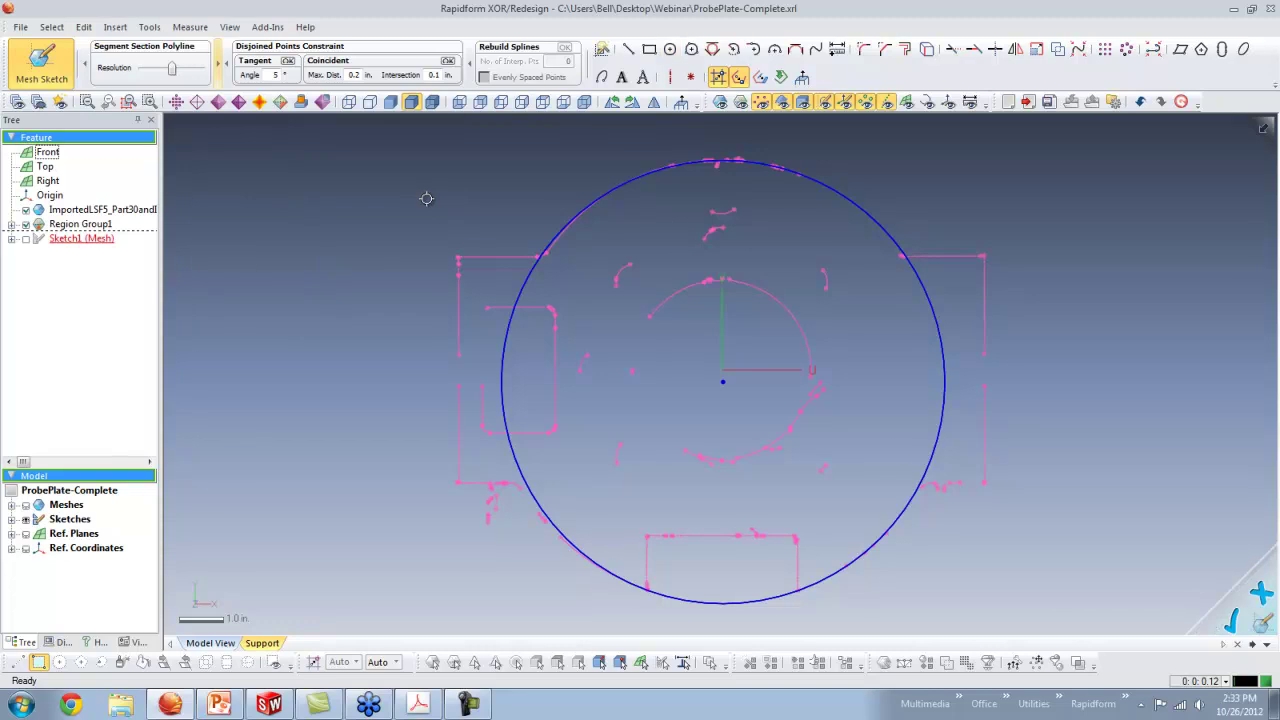
{"action": "left_click", "coordinate": [670, 48]}
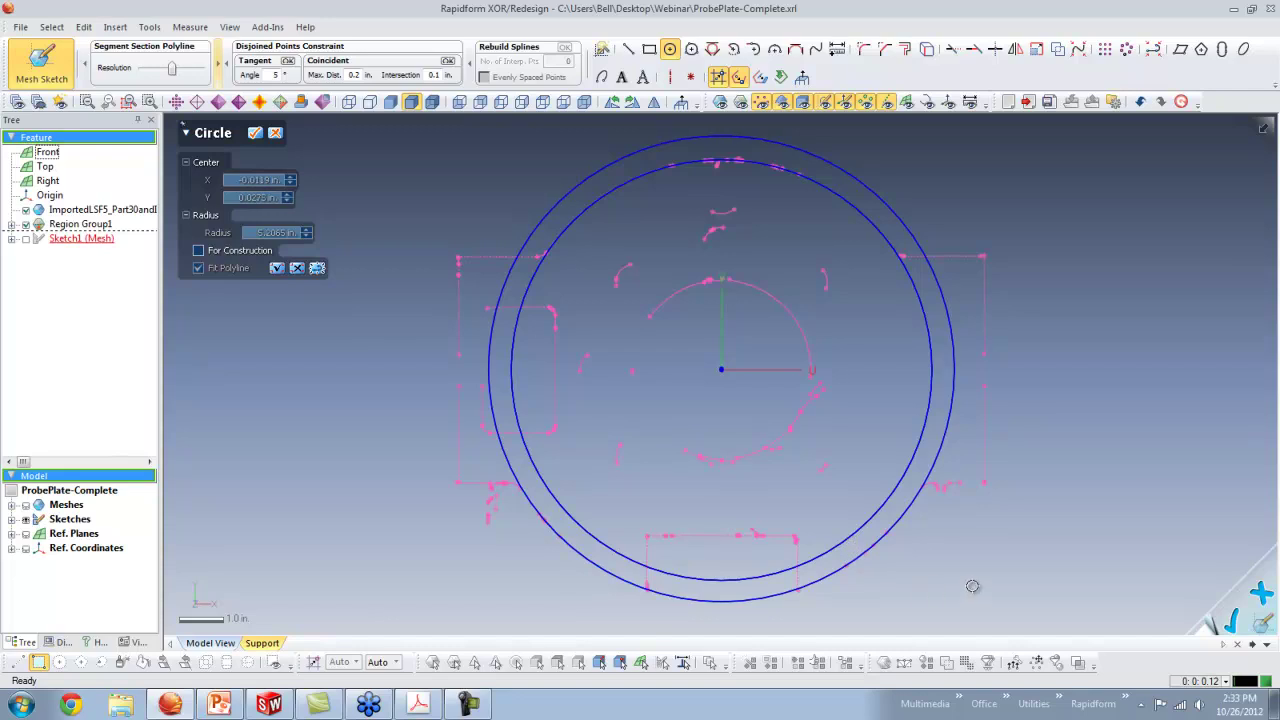
Draw a rectangle spanning the plate body and nudge its left edge outward.
{"action": "left_click", "coordinate": [649, 49]}
{"action": "left_click", "coordinate": [472, 257]}
{"action": "left_click", "coordinate": [984, 462]}
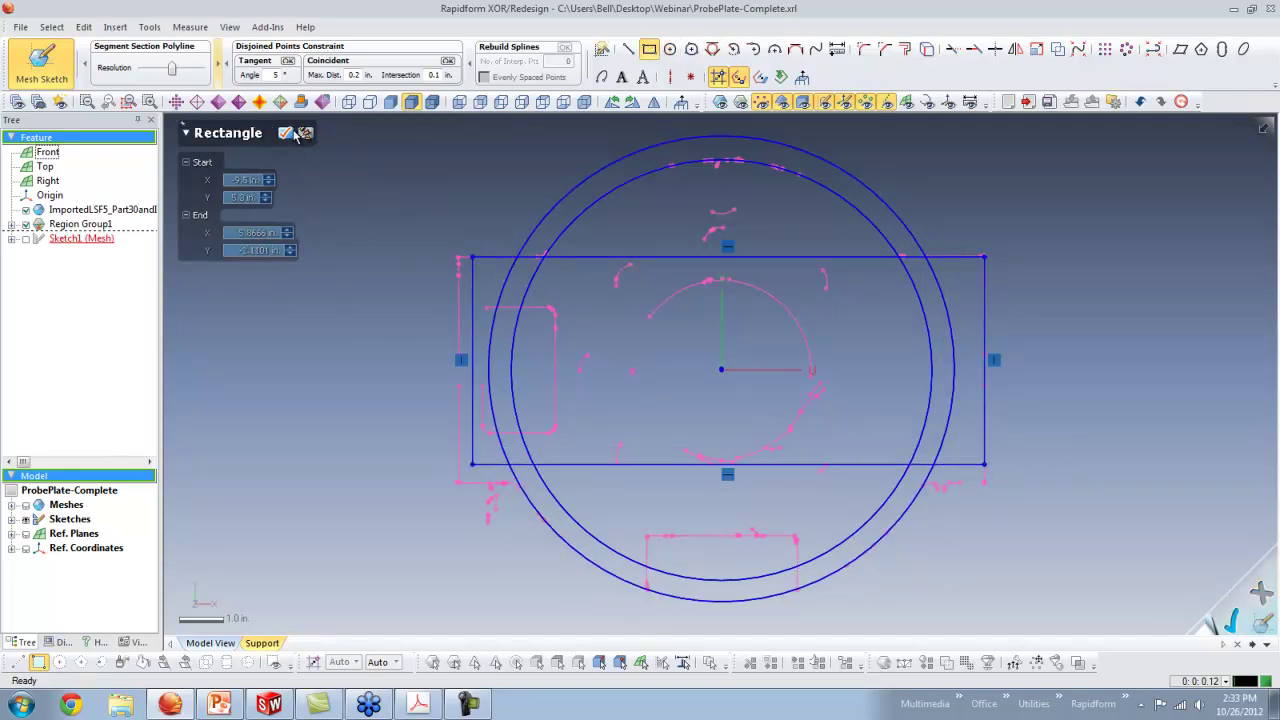
{"action": "left_click", "coordinate": [293, 132]}
{"action": "mouse_move", "coordinate": [472, 431]}
{"action": "left_mouse_down"}
{"action": "mouse_move", "coordinate": [458, 440]}
{"action": "mouse_move", "coordinate": [495, 482]}
{"action": "left_mouse_up"}
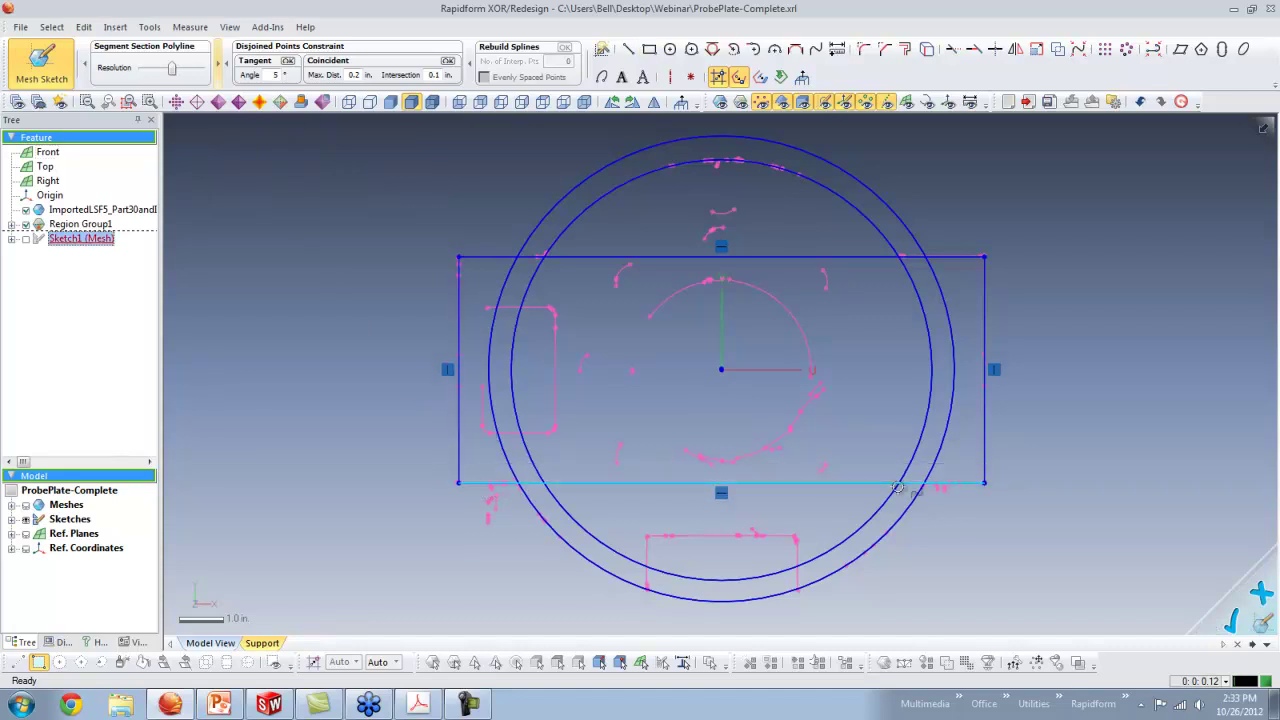
Power Trim the circle arcs inside the rectangle.
{"action": "left_click", "coordinate": [952, 49]}
{"action": "mouse_move", "coordinate": [510, 331]}
{"action": "left_mouse_down"}
{"action": "mouse_move", "coordinate": [859, 334]}
{"action": "mouse_move", "coordinate": [933, 319]}
{"action": "mouse_move", "coordinate": [813, 256]}
{"action": "left_mouse_up"}
{"action": "mouse_move", "coordinate": [898, 184]}
{"action": "left_mouse_down"}
{"action": "mouse_move", "coordinate": [862, 436]}
{"action": "mouse_move", "coordinate": [877, 511]}
{"action": "left_mouse_up"}
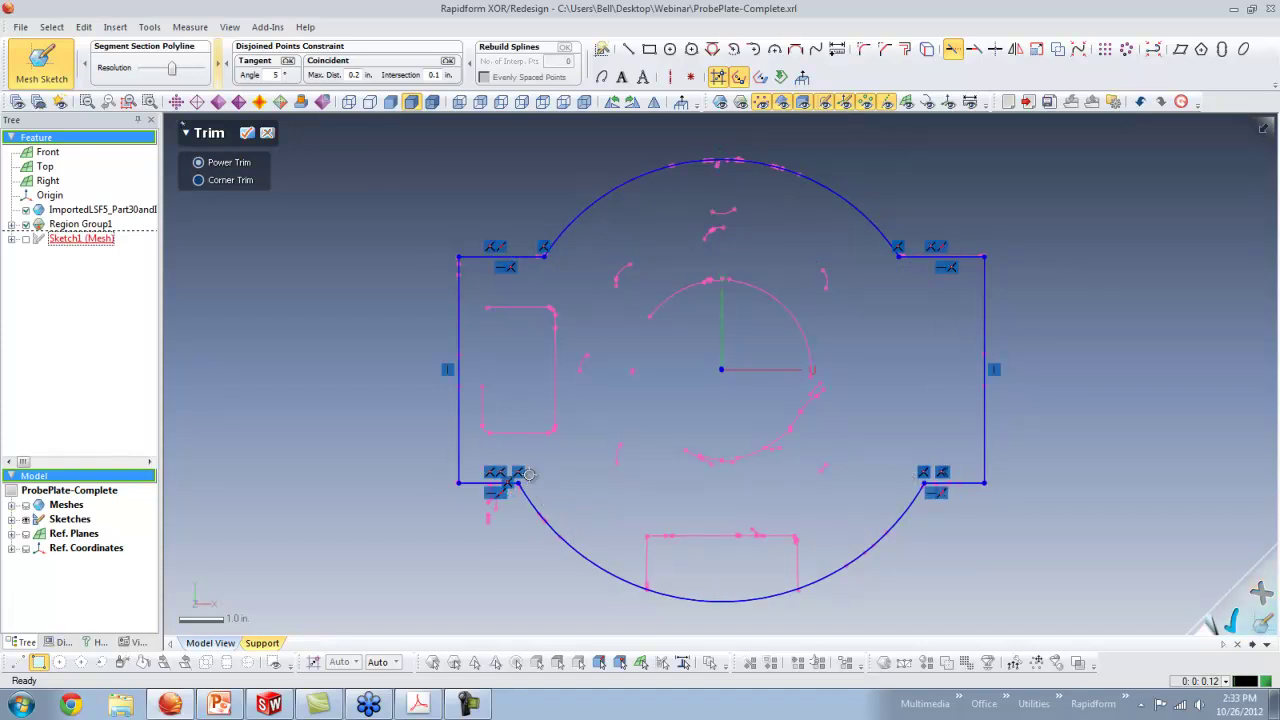
{"action": "left_click", "coordinate": [247, 133]}
Dimension the top arc to a 4.7 in. radius and exit the mesh sketch.
{"action": "left_click", "coordinate": [837, 49]}
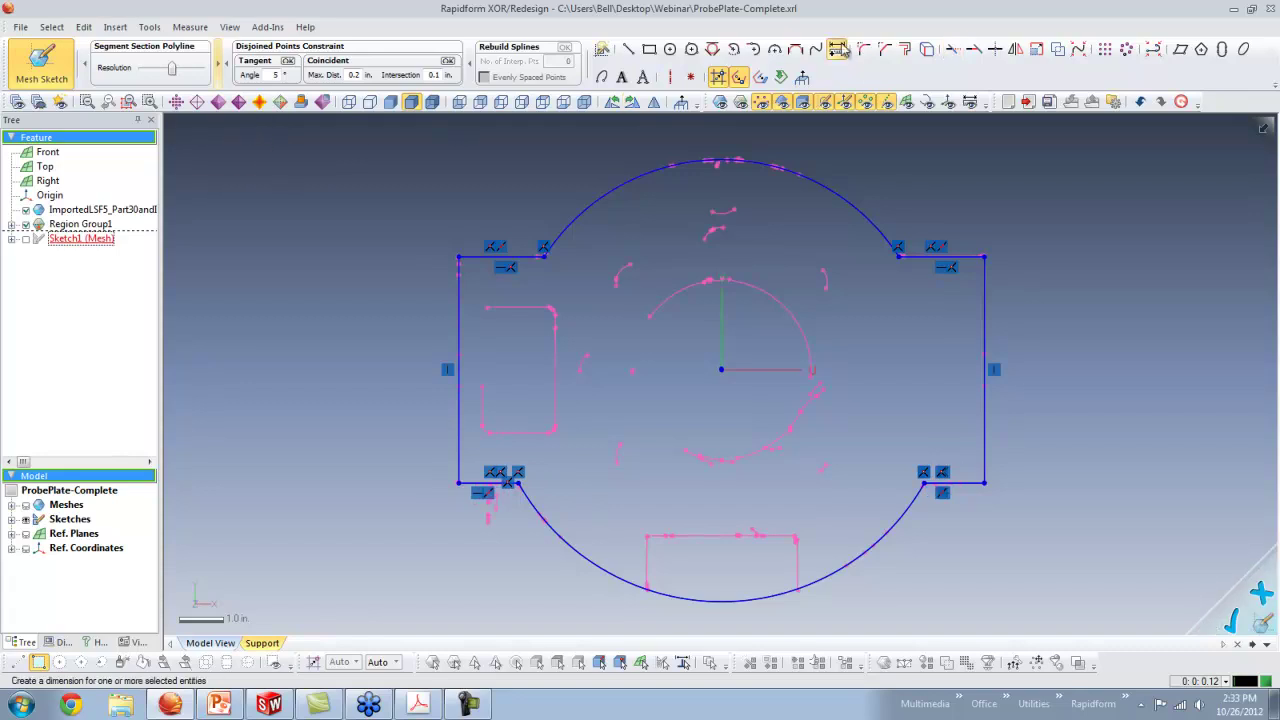
{"action": "left_click", "coordinate": [848, 203]}
{"action": "left_click", "coordinate": [884, 152]}
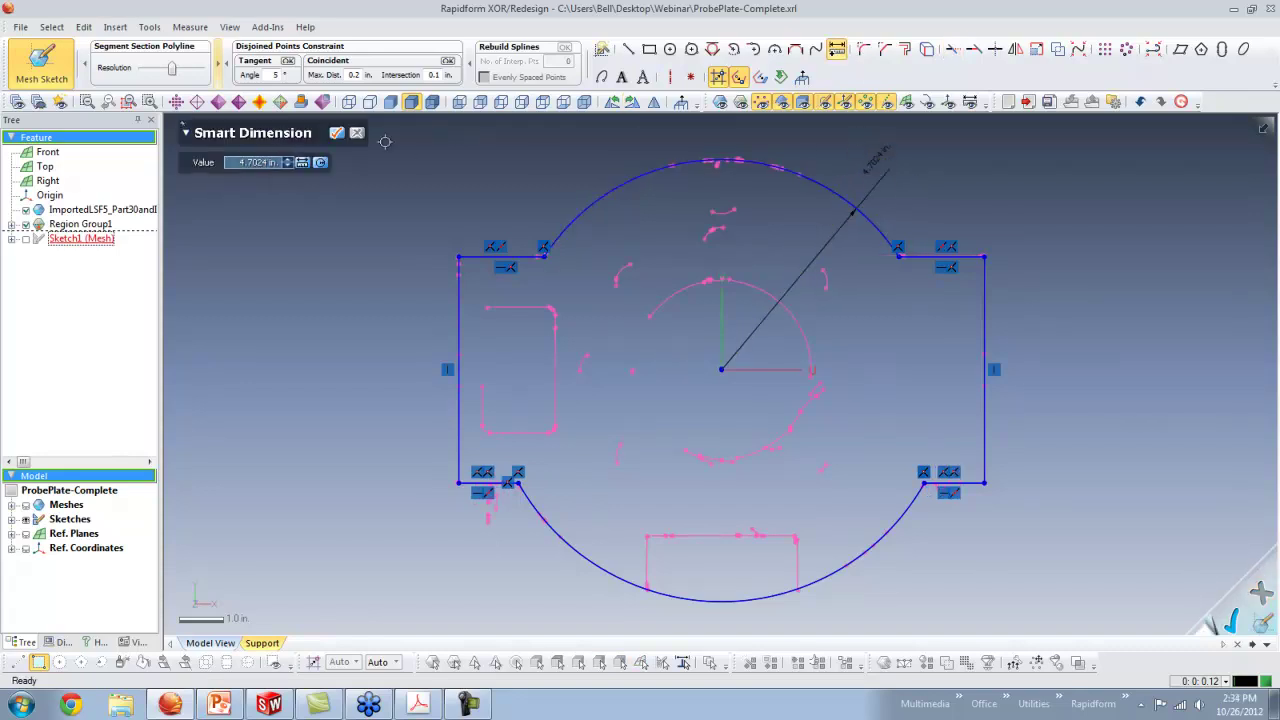
{"action": "left_click", "coordinate": [342, 136]}
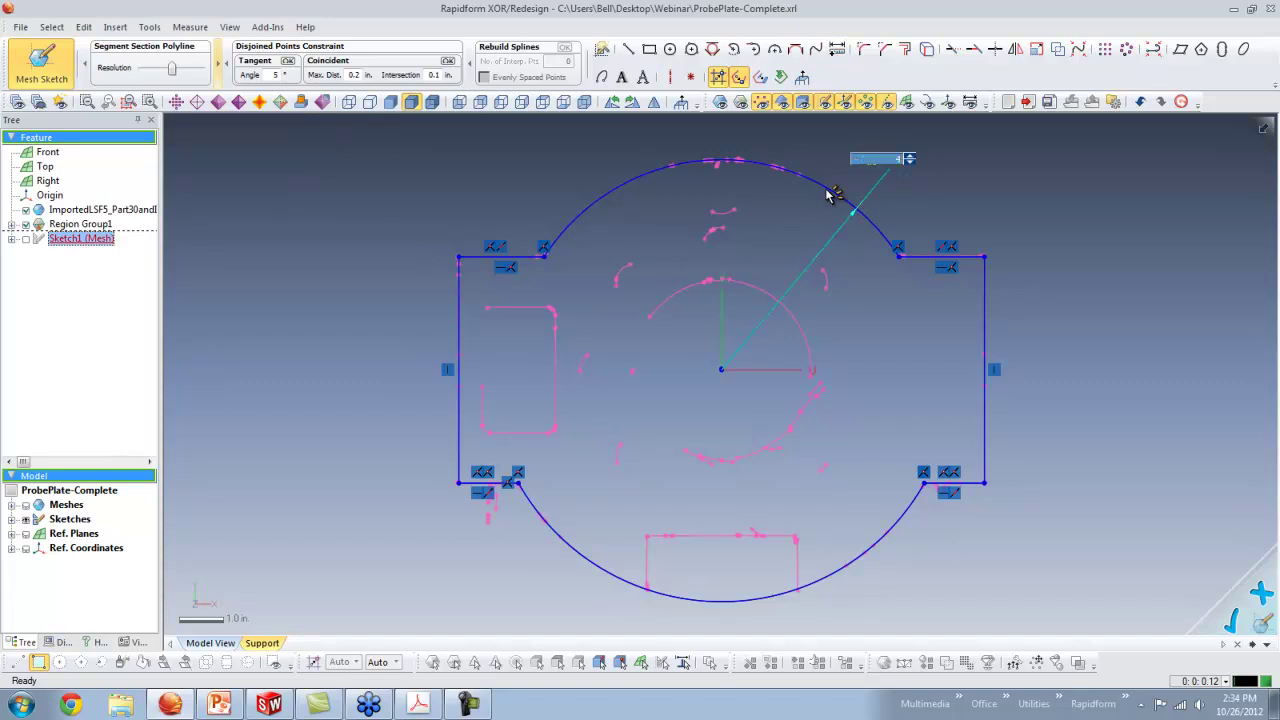
{"action": "key", "text": "Return"}
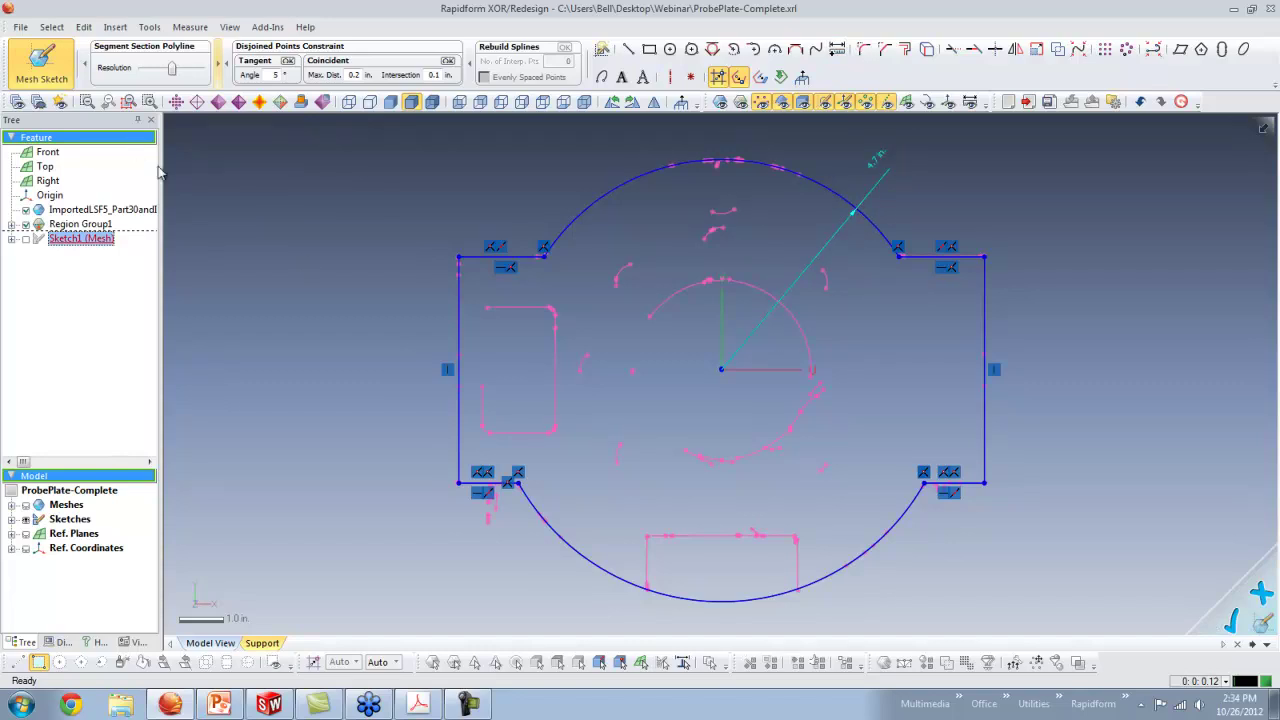
{"action": "left_click", "coordinate": [44, 72]}
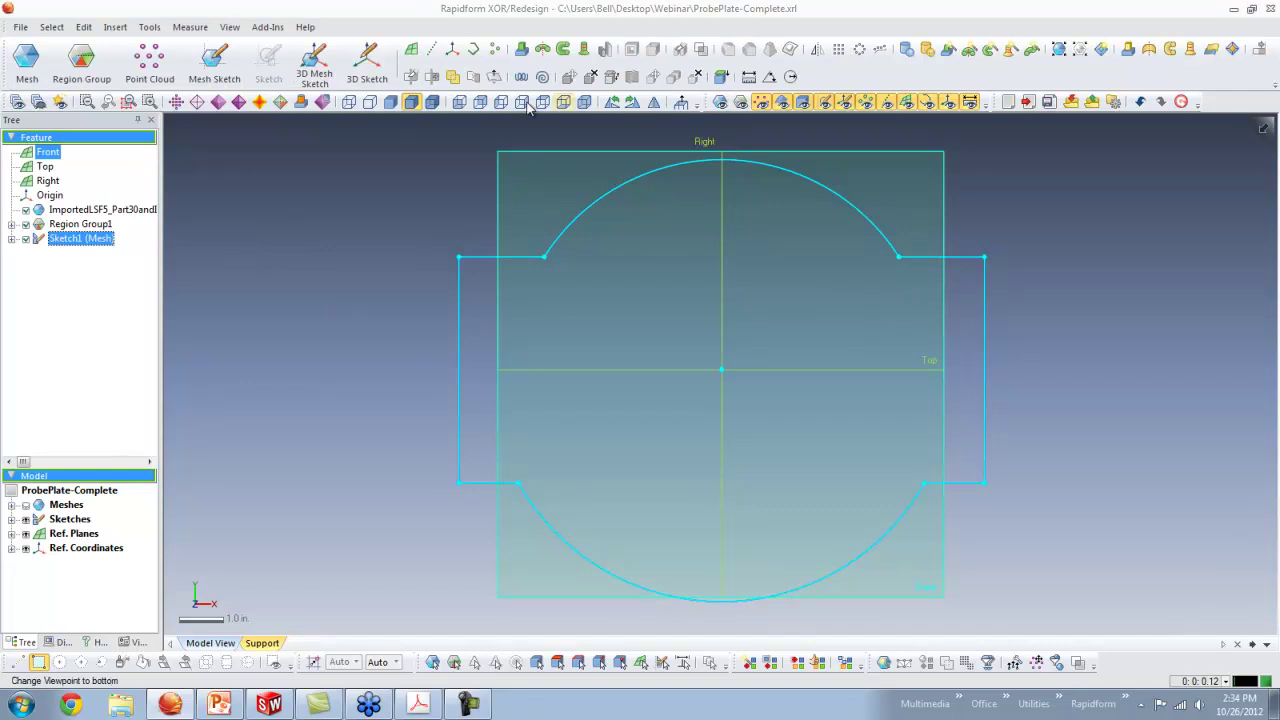
Extrude Sketch1 (Mesh) a blind 1 in. length, checking it against the scan mesh.
{"action": "left_click", "coordinate": [521, 51]}
{"action": "left_click", "coordinate": [718, 103]}
{"action": "right_click_drag", "start_coordinate": [718, 480], "coordinate": [737, 449]}
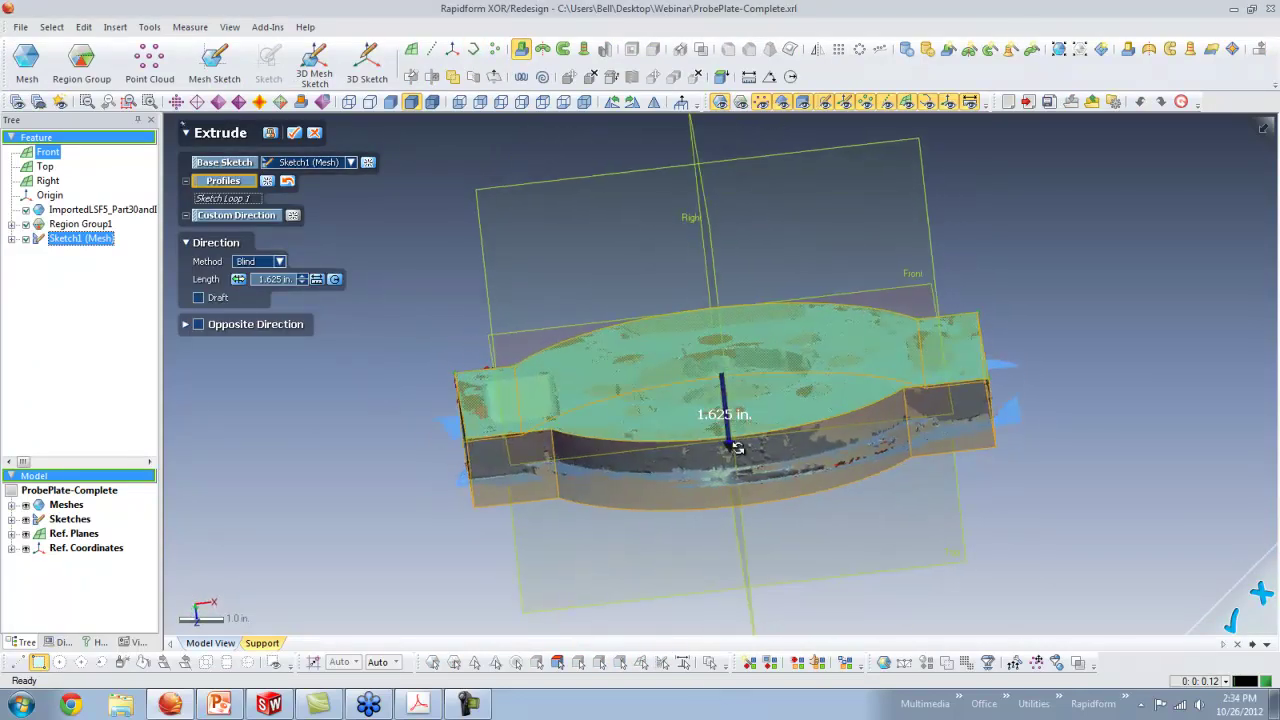
{"action": "left_click_drag", "start_coordinate": [733, 450], "coordinate": [720, 423]}
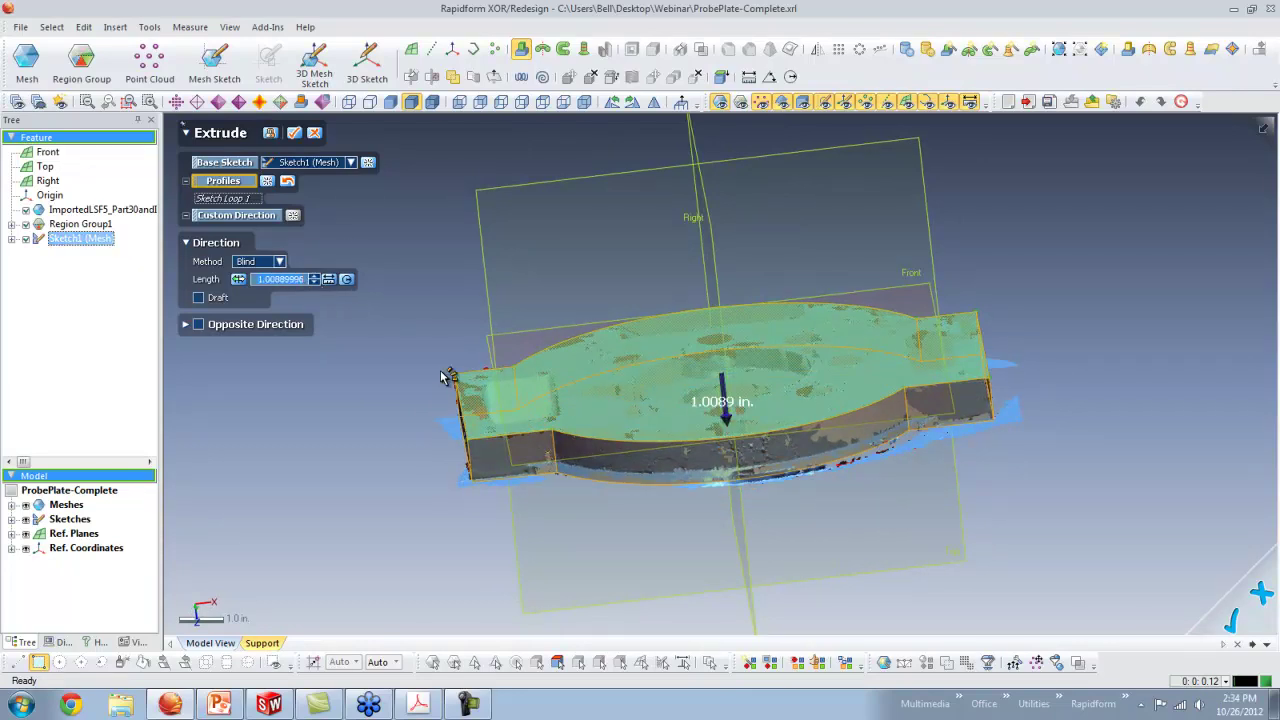
{"action": "type", "text": "1"}
{"action": "key", "text": "Return"}
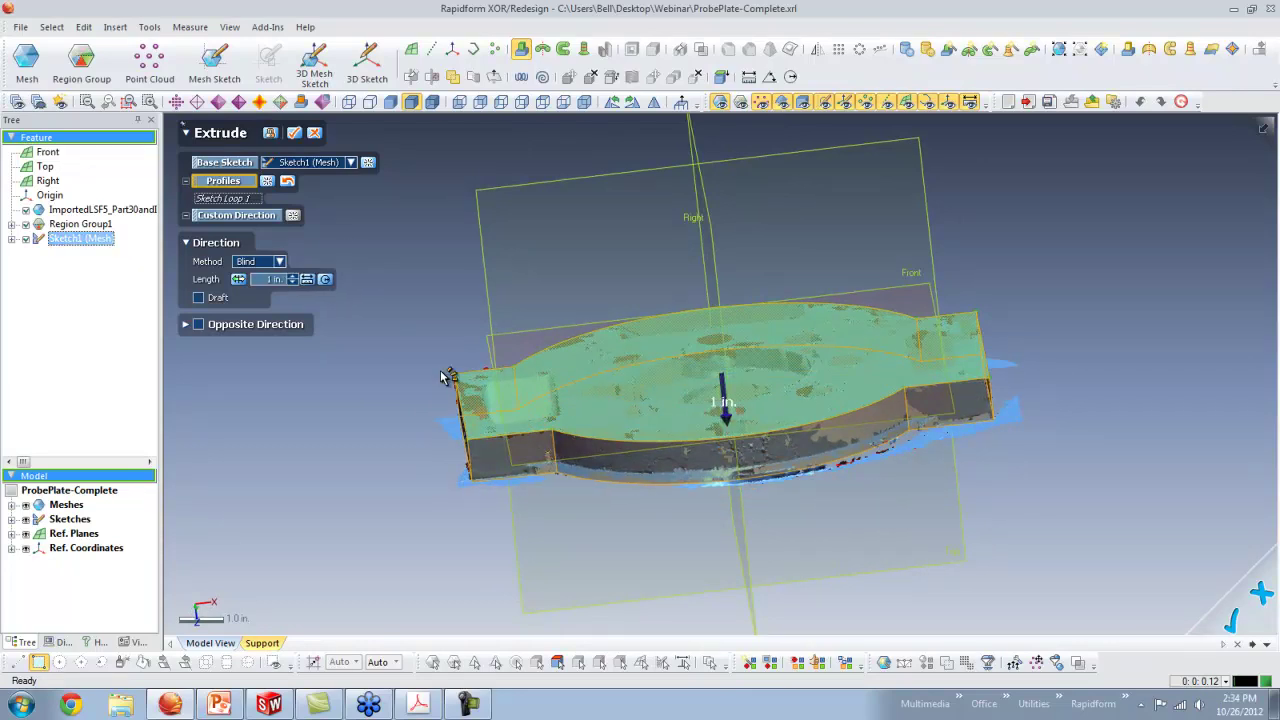
{"action": "left_click", "coordinate": [294, 133]}
{"action": "right_click_drag", "start_coordinate": [540, 430], "coordinate": [791, 233]}
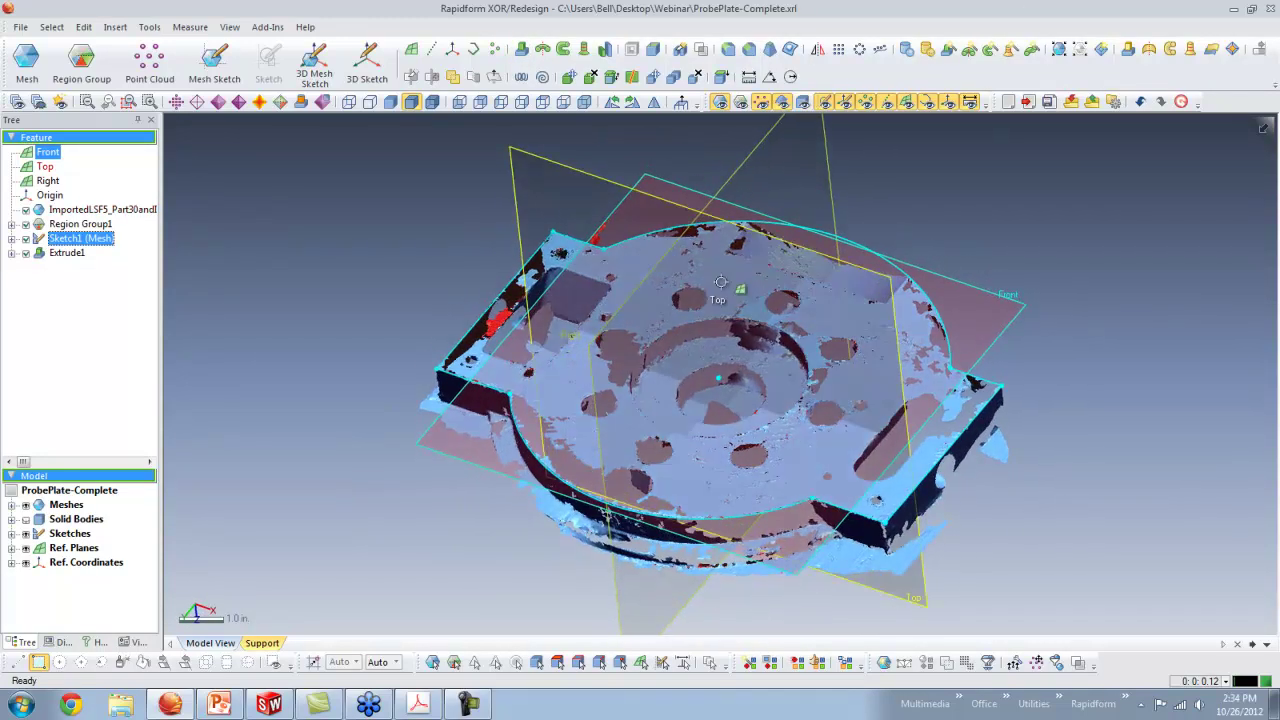
Create a mesh sketch on the Front plane at 0.35 in. offset with 0.75 in. silhouette range.
{"action": "left_click", "coordinate": [213, 72]}
{"action": "mouse_move", "coordinate": [730, 438]}
{"action": "left_mouse_down"}
{"action": "mouse_move", "coordinate": [722, 462]}
{"action": "mouse_move", "coordinate": [720, 451]}
{"action": "left_mouse_up"}
{"action": "right_click_drag", "start_coordinate": [720, 450], "coordinate": [316, 306]}
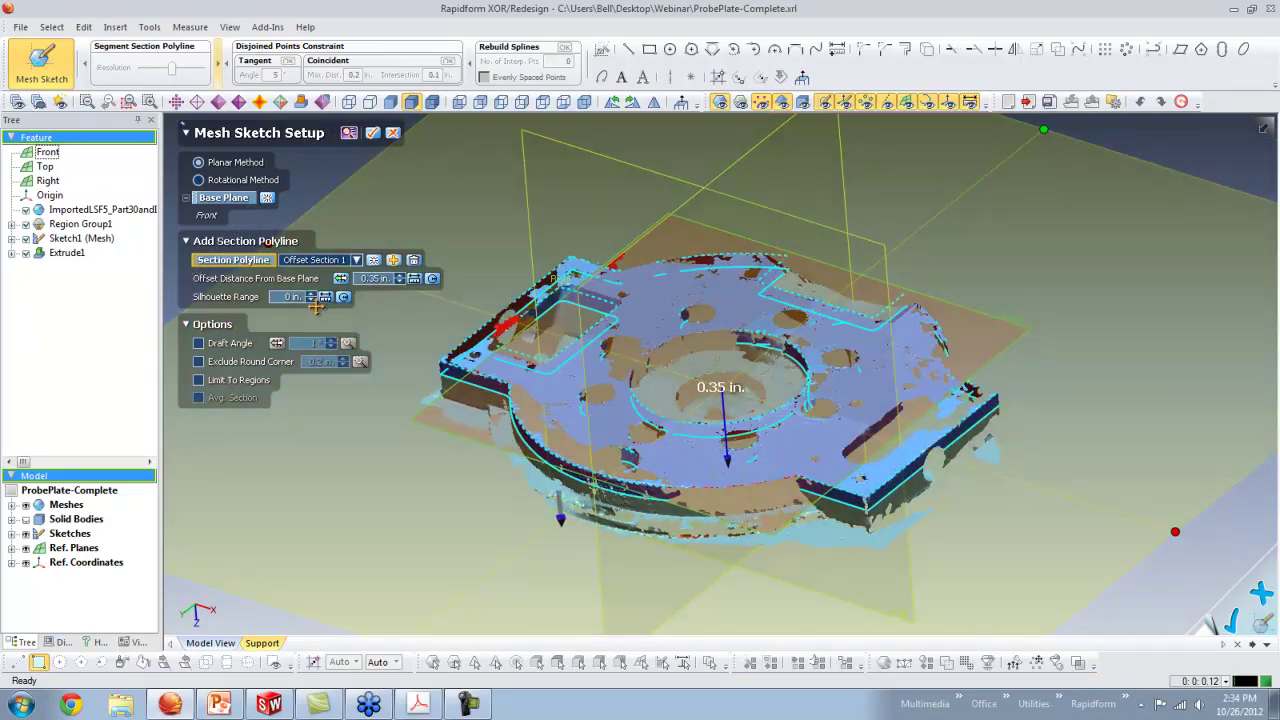
{"action": "left_click", "coordinate": [298, 300]}
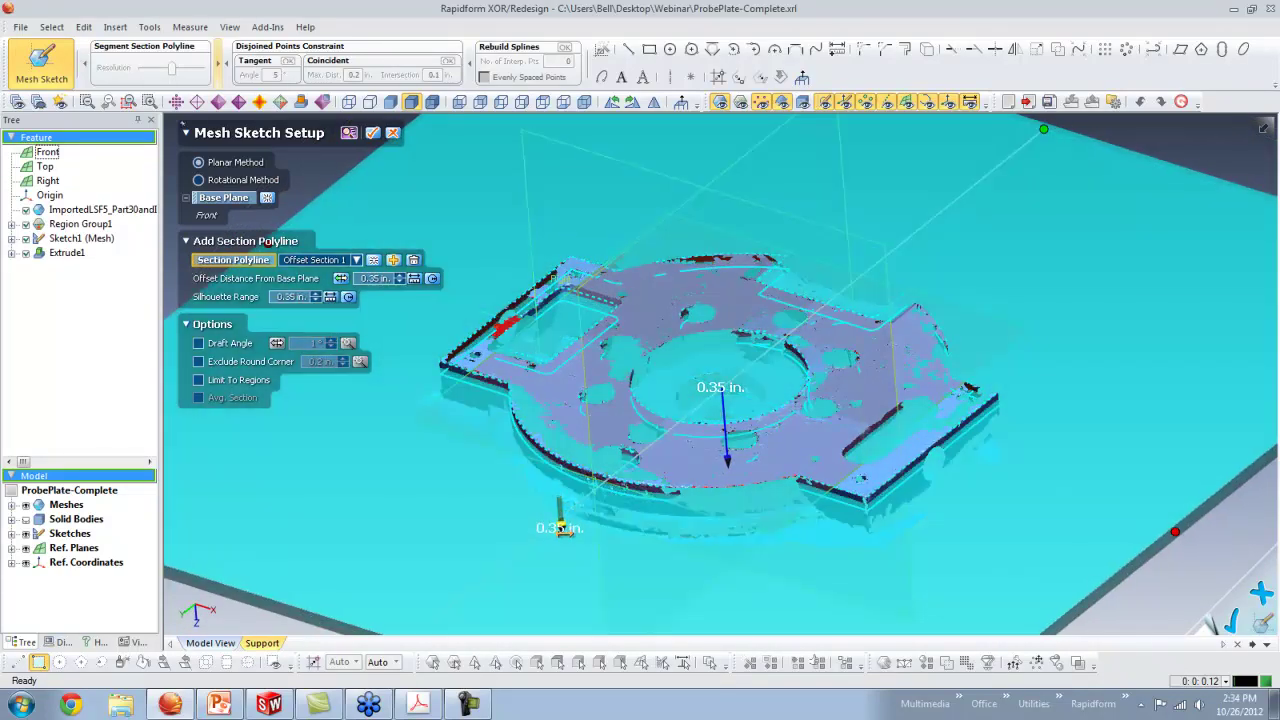
{"action": "left_click_drag", "start_coordinate": [562, 529], "coordinate": [566, 545]}
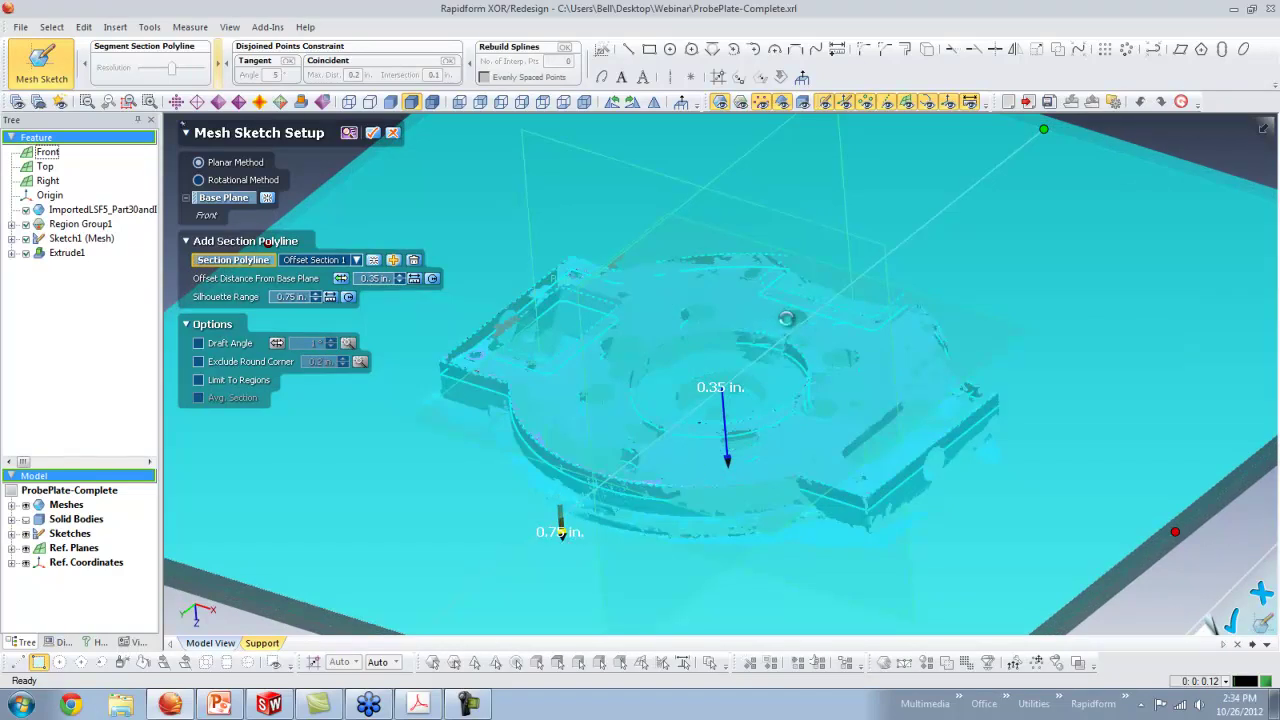
{"action": "left_click", "coordinate": [372, 132]}
Hide the scan mesh and fit a circle to the central hole.
{"action": "left_click", "coordinate": [720, 102]}
{"action": "left_click", "coordinate": [669, 50]}
{"action": "left_click", "coordinate": [766, 345]}
{"action": "left_click", "coordinate": [266, 131]}
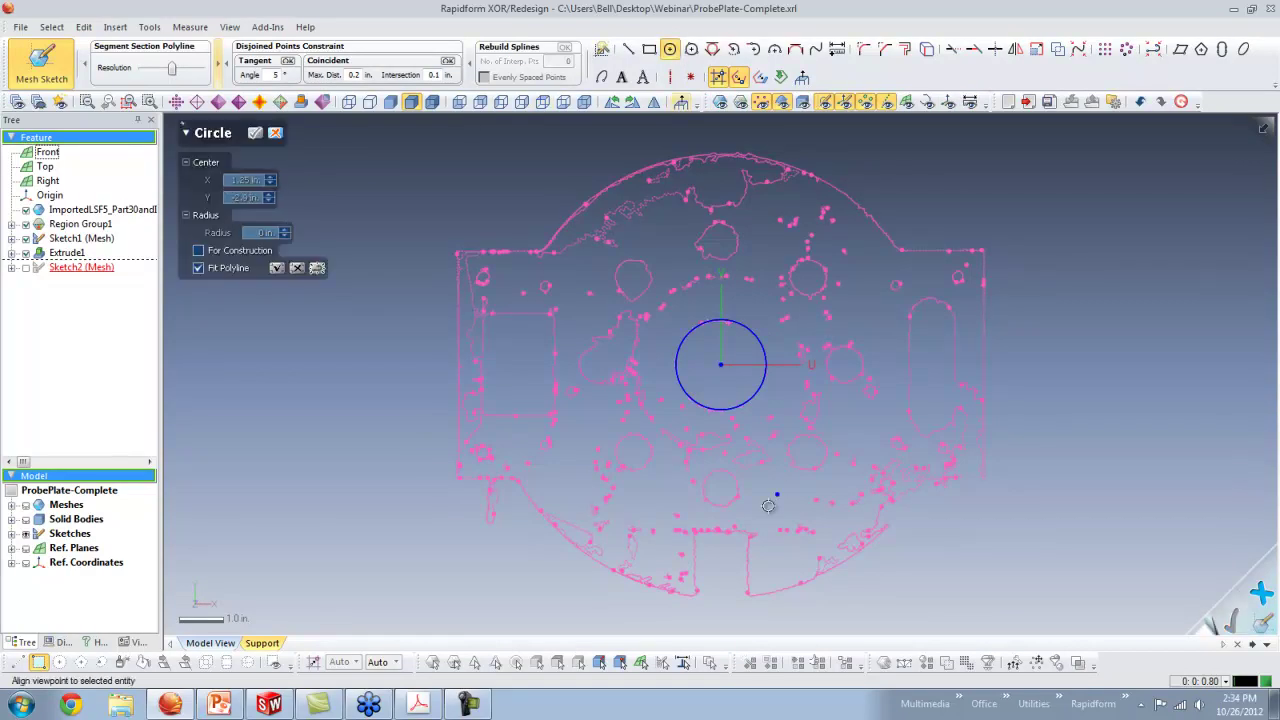
Circularly pattern the small hole circle into 8 instances around the centre.
{"action": "left_click", "coordinate": [256, 134]}
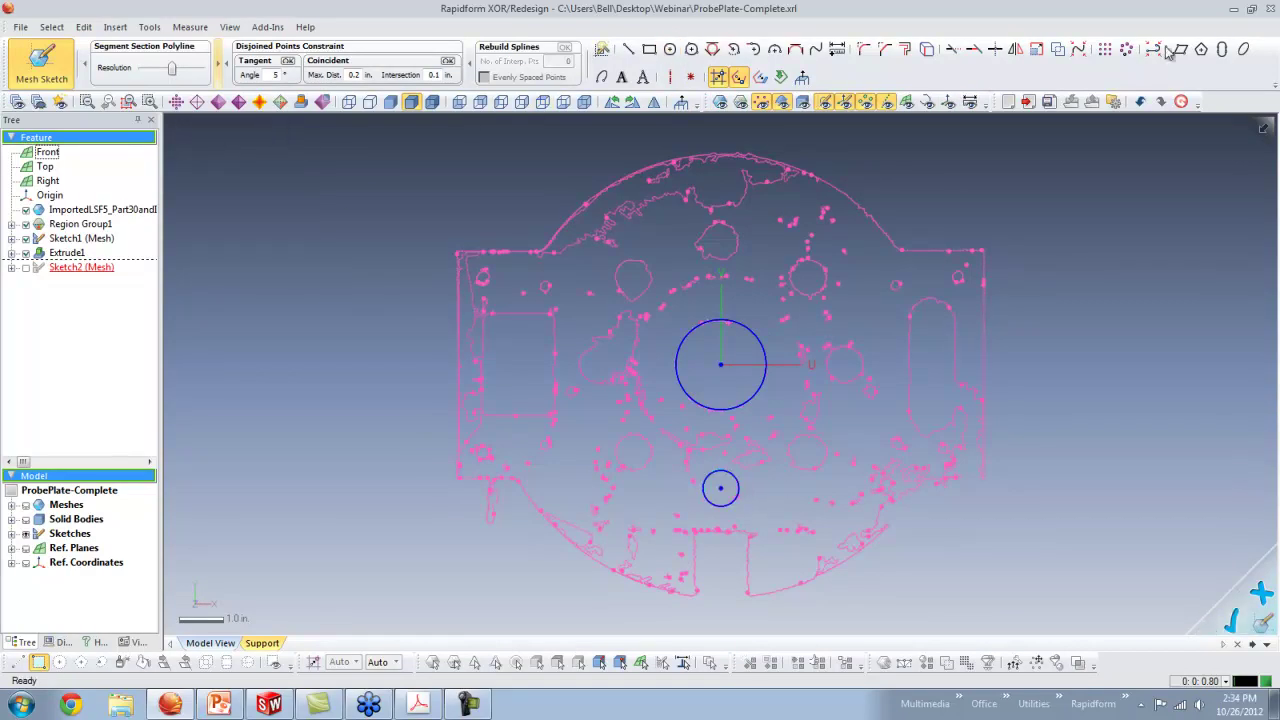
{"action": "left_click", "coordinate": [1126, 49]}
{"action": "left_click", "coordinate": [736, 489]}
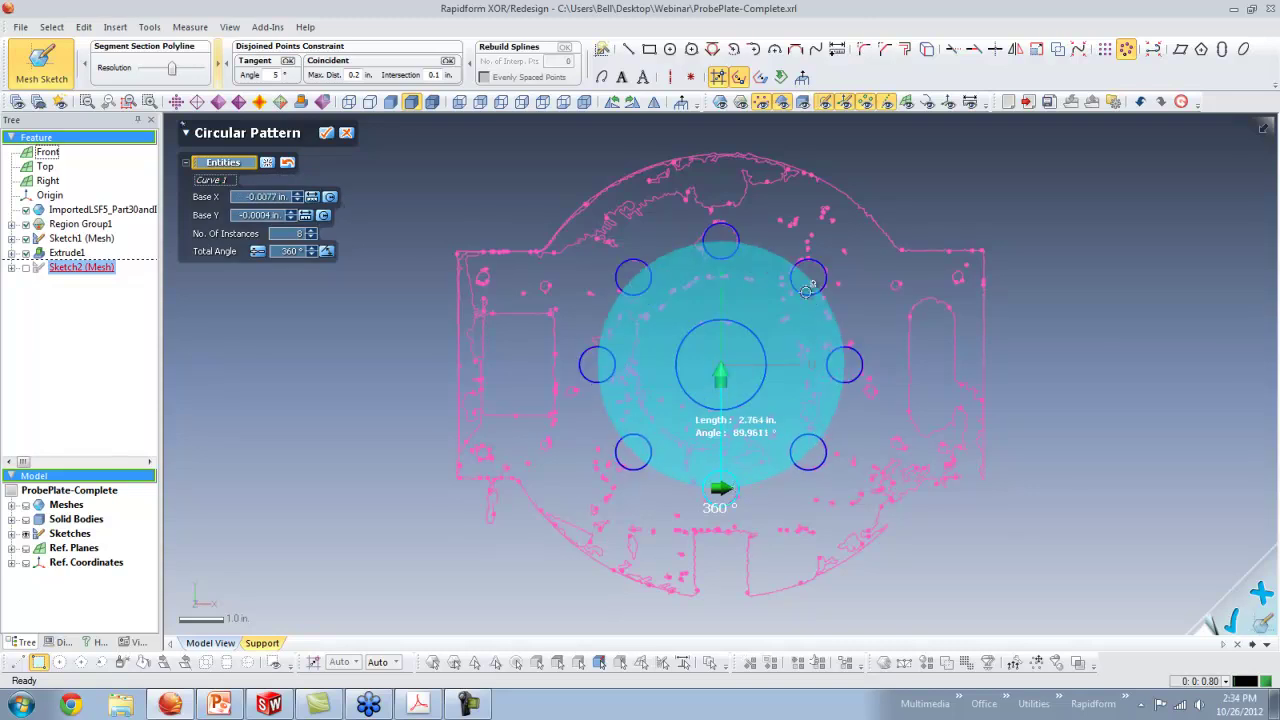
{"action": "left_click", "coordinate": [313, 237]}
{"action": "left_click", "coordinate": [313, 237]}
{"action": "left_click", "coordinate": [311, 230]}
{"action": "left_click", "coordinate": [311, 230]}
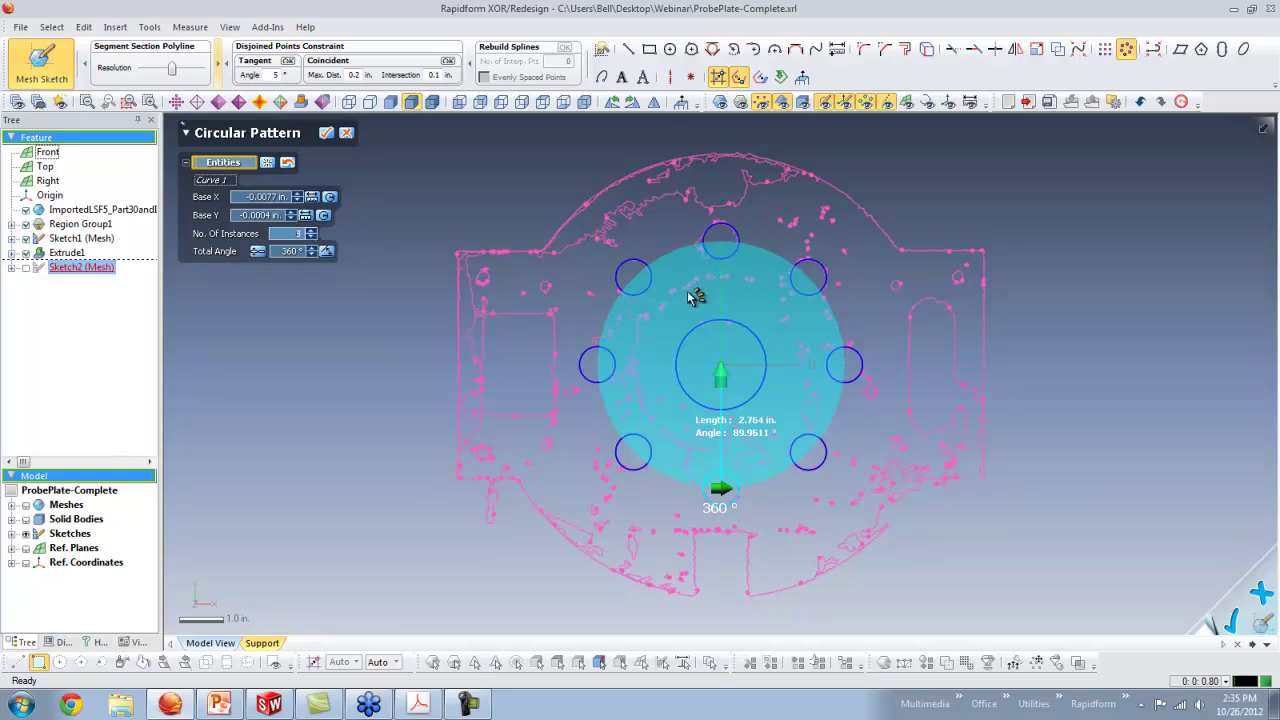
{"action": "left_click", "coordinate": [327, 134]}
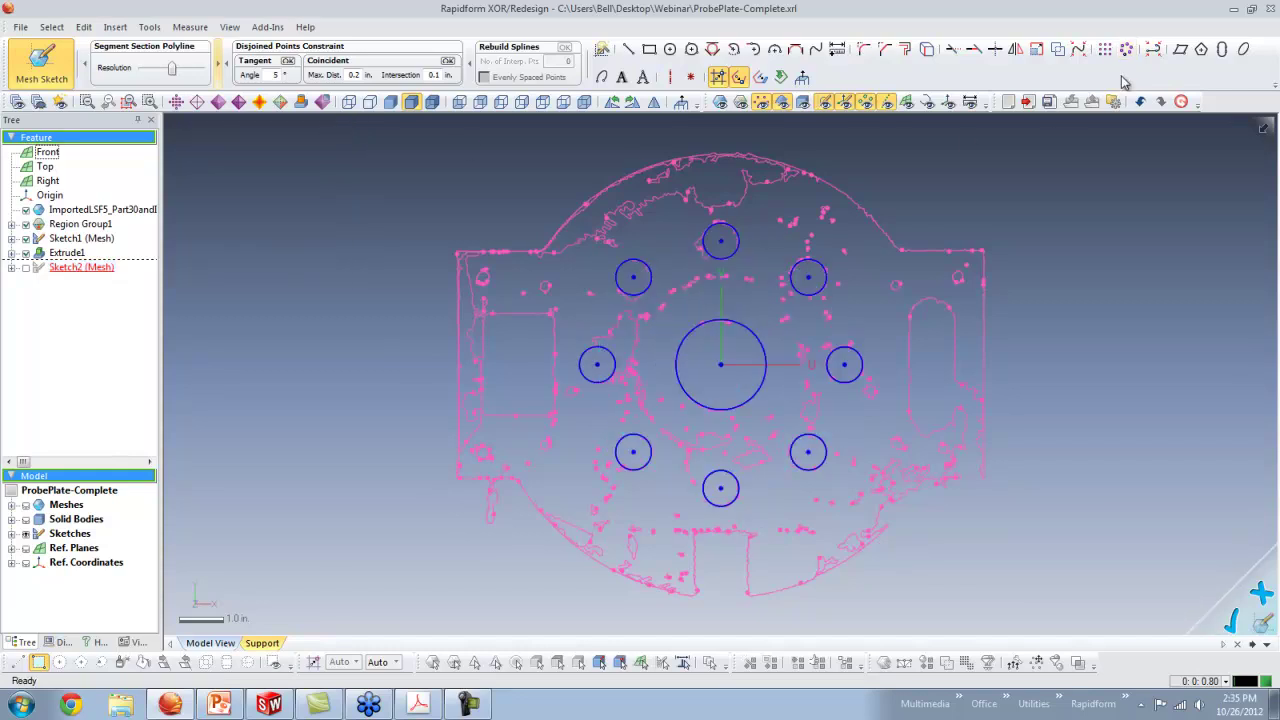
Draw a slot over the right cutout, constrain its left line vertical, and exit mesh sketch.
{"action": "left_click", "coordinate": [1221, 50]}
{"action": "left_click", "coordinate": [902, 296]}
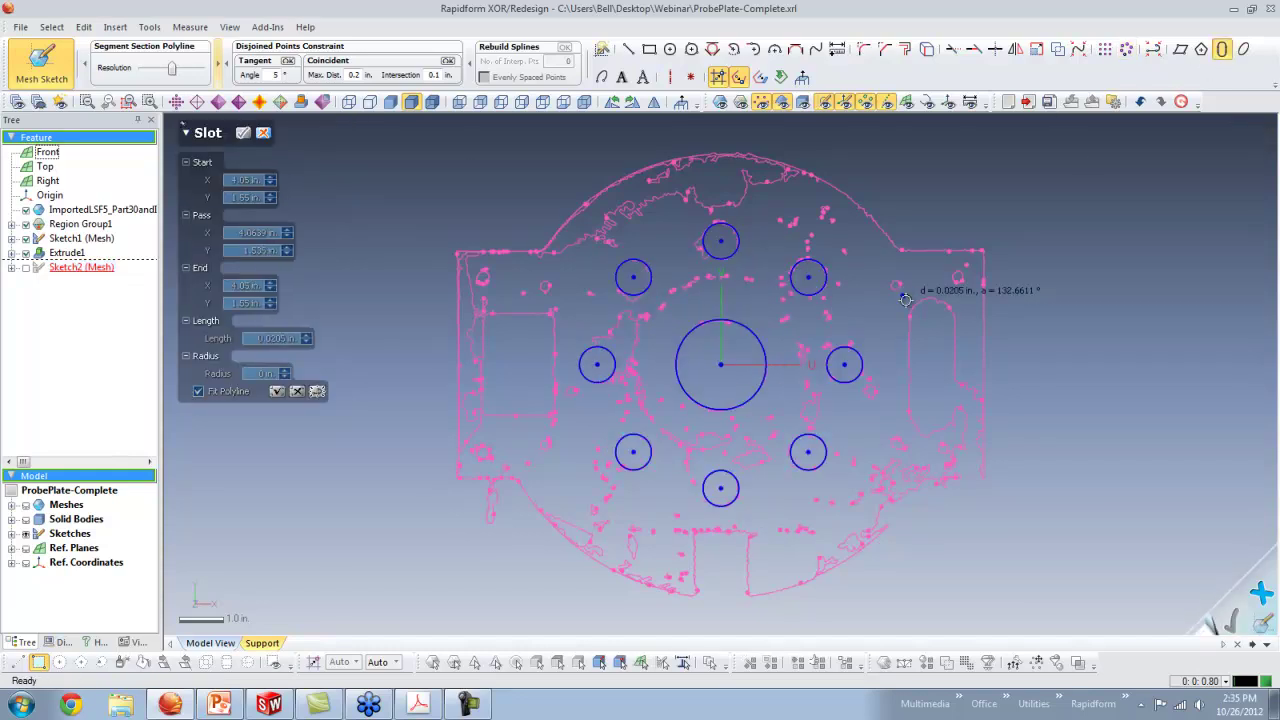
{"action": "left_click", "coordinate": [958, 426]}
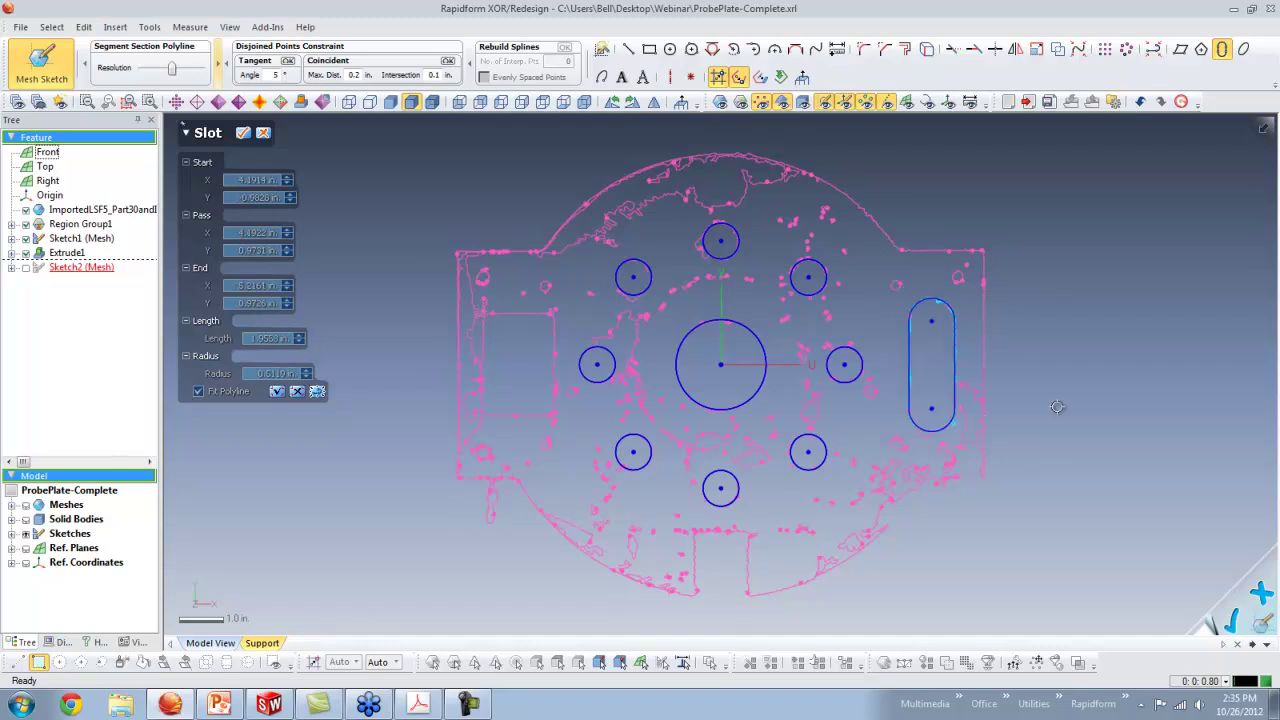
{"action": "left_click", "coordinate": [242, 132]}
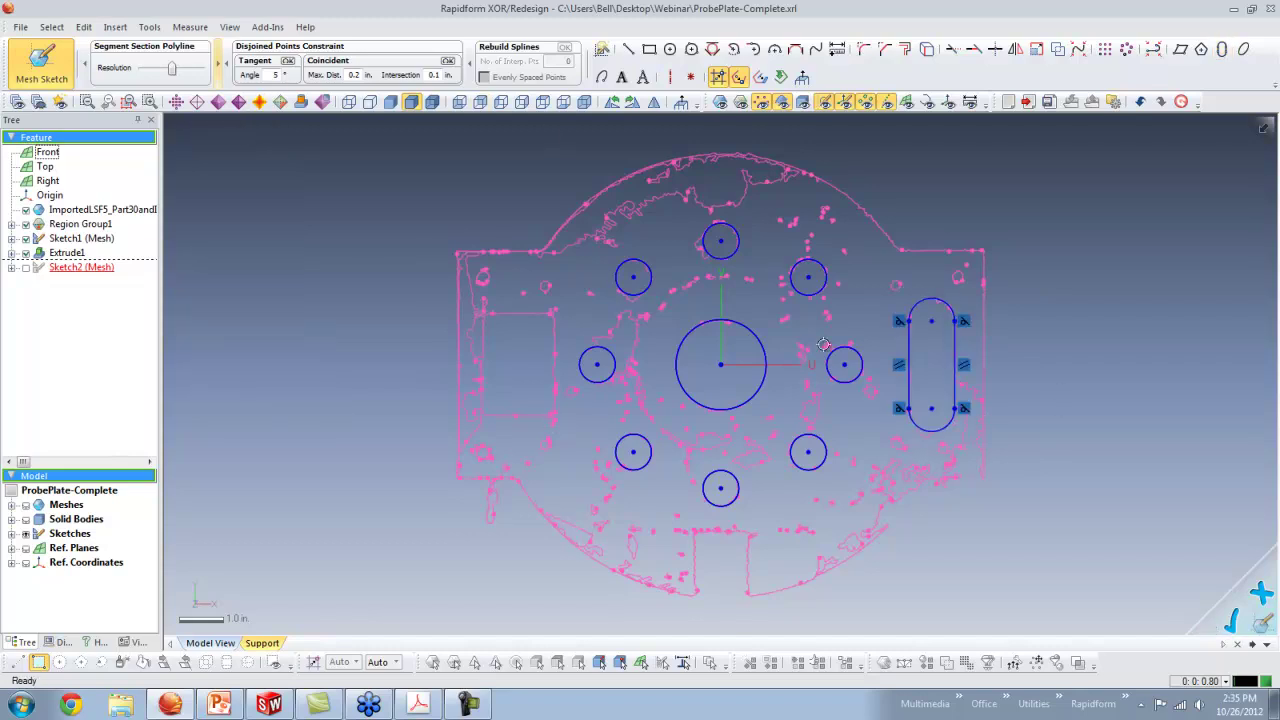
{"action": "double_click", "coordinate": [910, 385]}
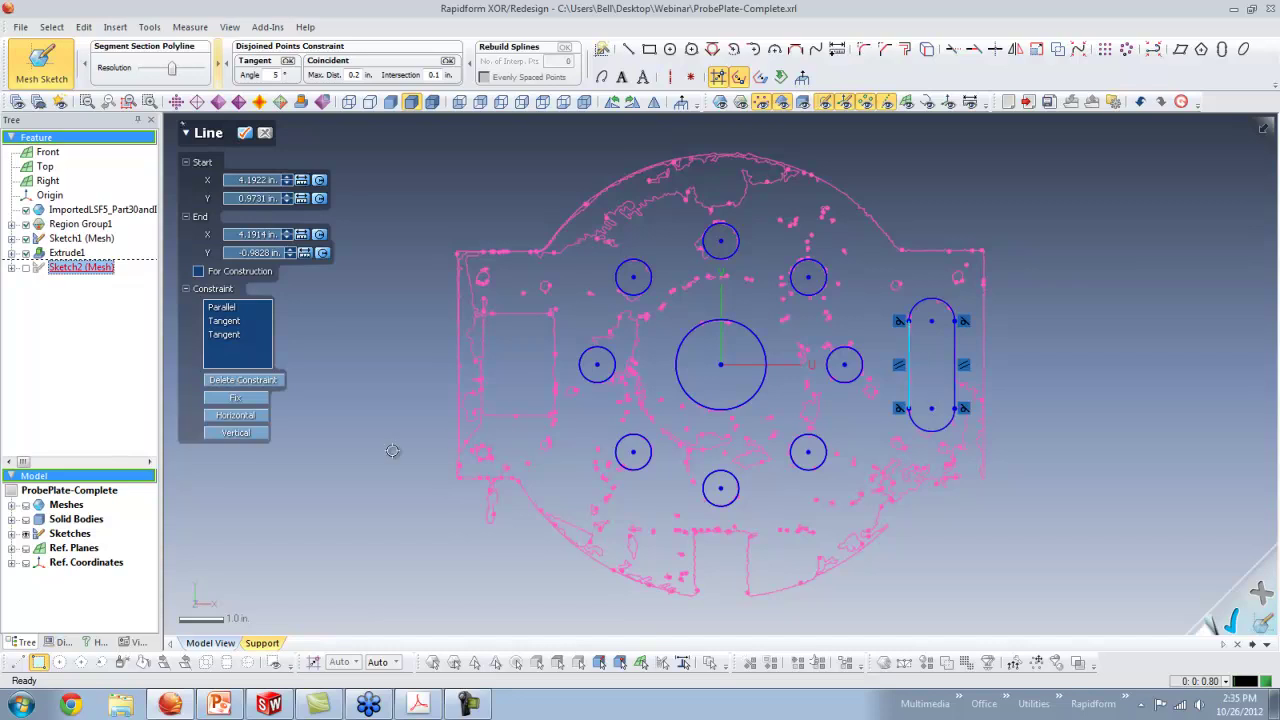
{"action": "left_click", "coordinate": [237, 433]}
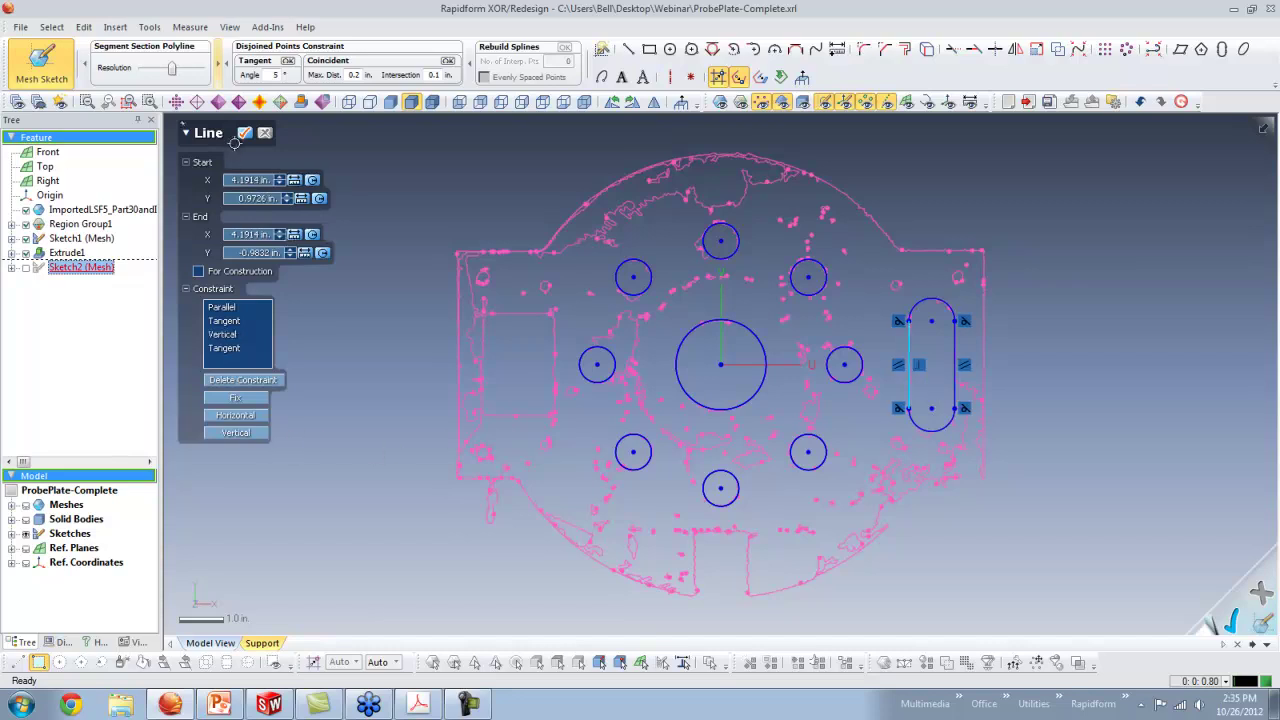
{"action": "left_click", "coordinate": [244, 132]}
{"action": "left_click", "coordinate": [41, 64]}
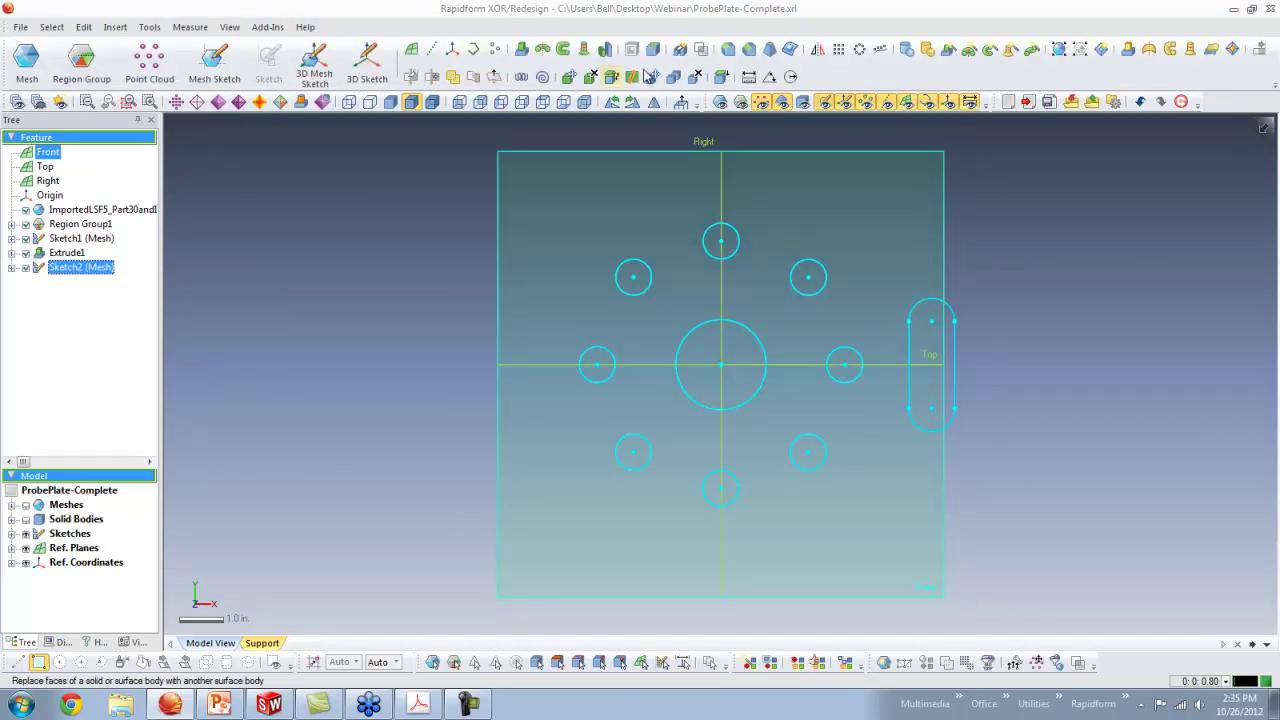
Show the plate and extrude the new sketch as a Through All cut.
{"action": "left_click", "coordinate": [800, 102]}
{"action": "right_click_drag", "start_coordinate": [766, 200], "coordinate": [650, 400]}
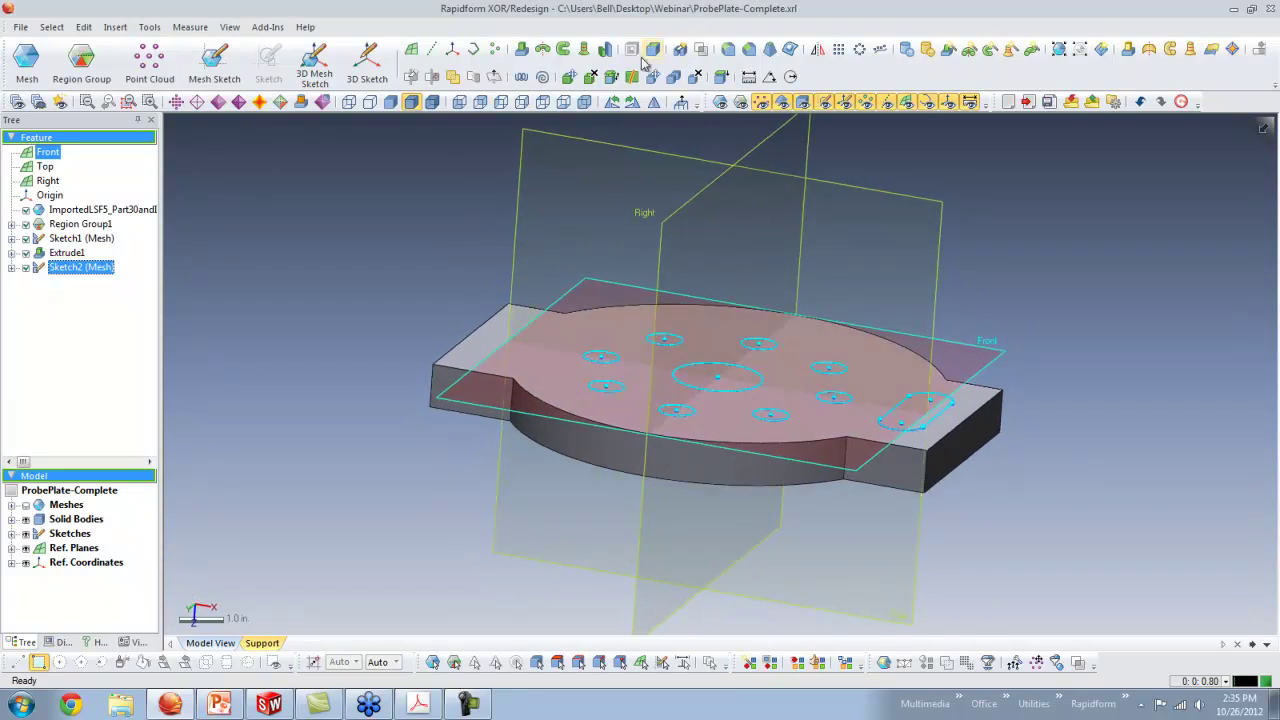
{"action": "left_click", "coordinate": [521, 49]}
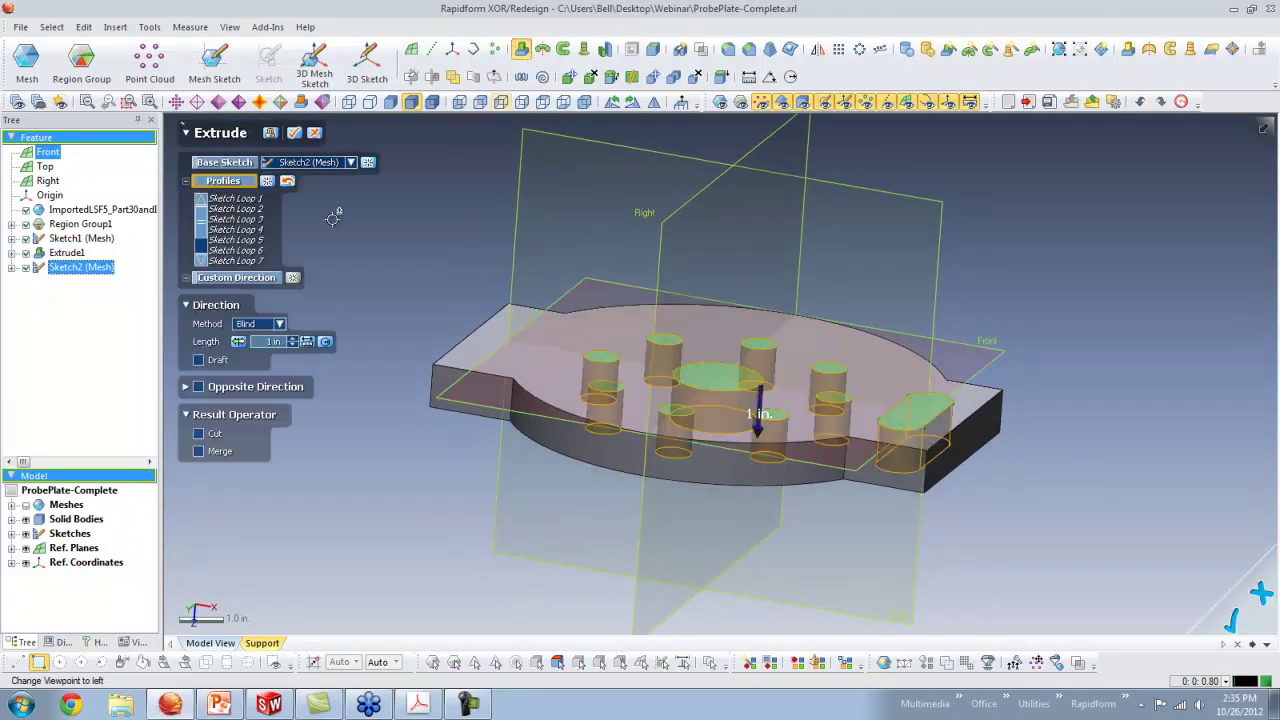
{"action": "left_click", "coordinate": [199, 434]}
{"action": "left_click", "coordinate": [279, 324]}
{"action": "left_click", "coordinate": [262, 343]}
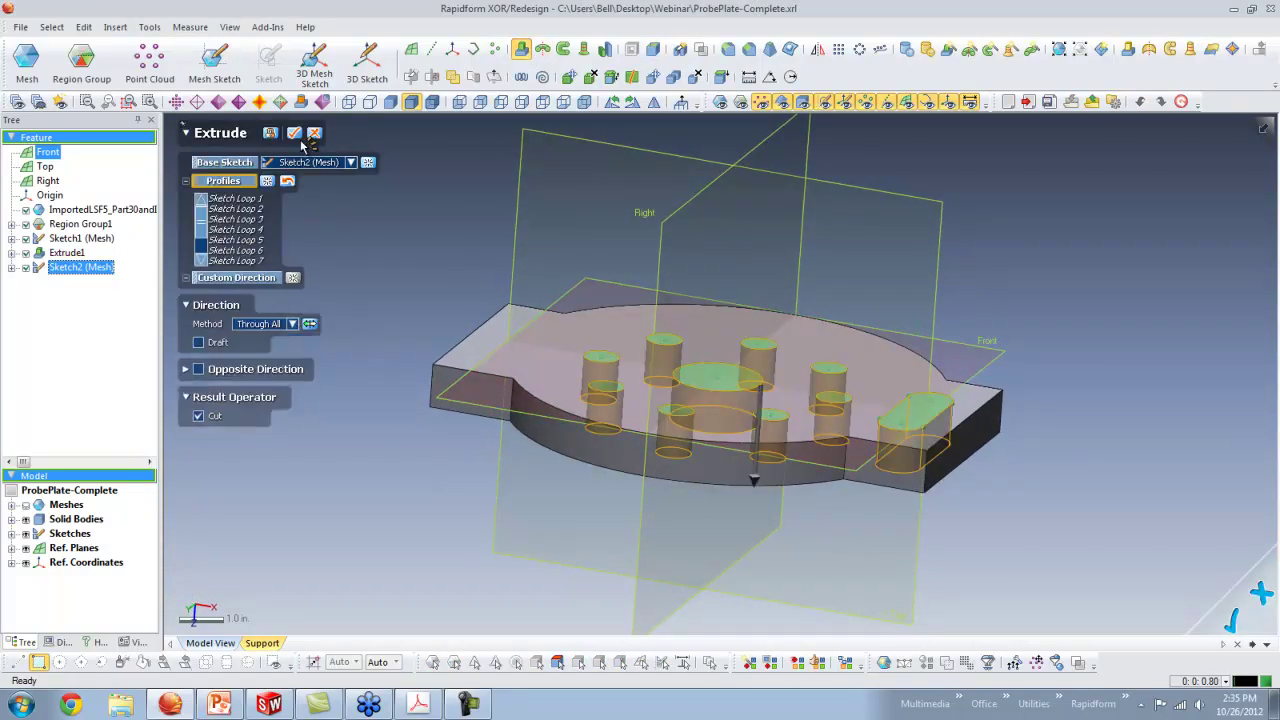
{"action": "left_click", "coordinate": [294, 133]}
{"action": "right_click_drag", "start_coordinate": [826, 346], "coordinate": [679, 349]}
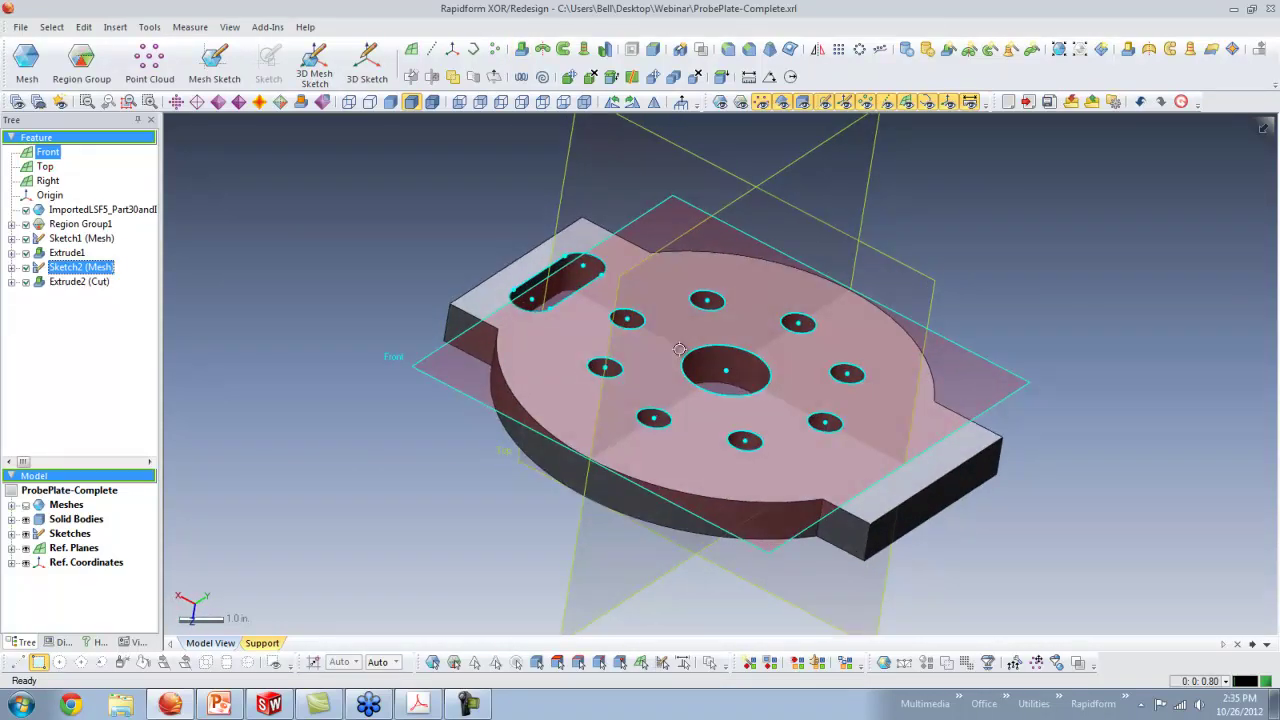
Display the scanned mesh with its coloured regions and hide the solid body.
{"action": "left_click", "coordinate": [720, 102]}
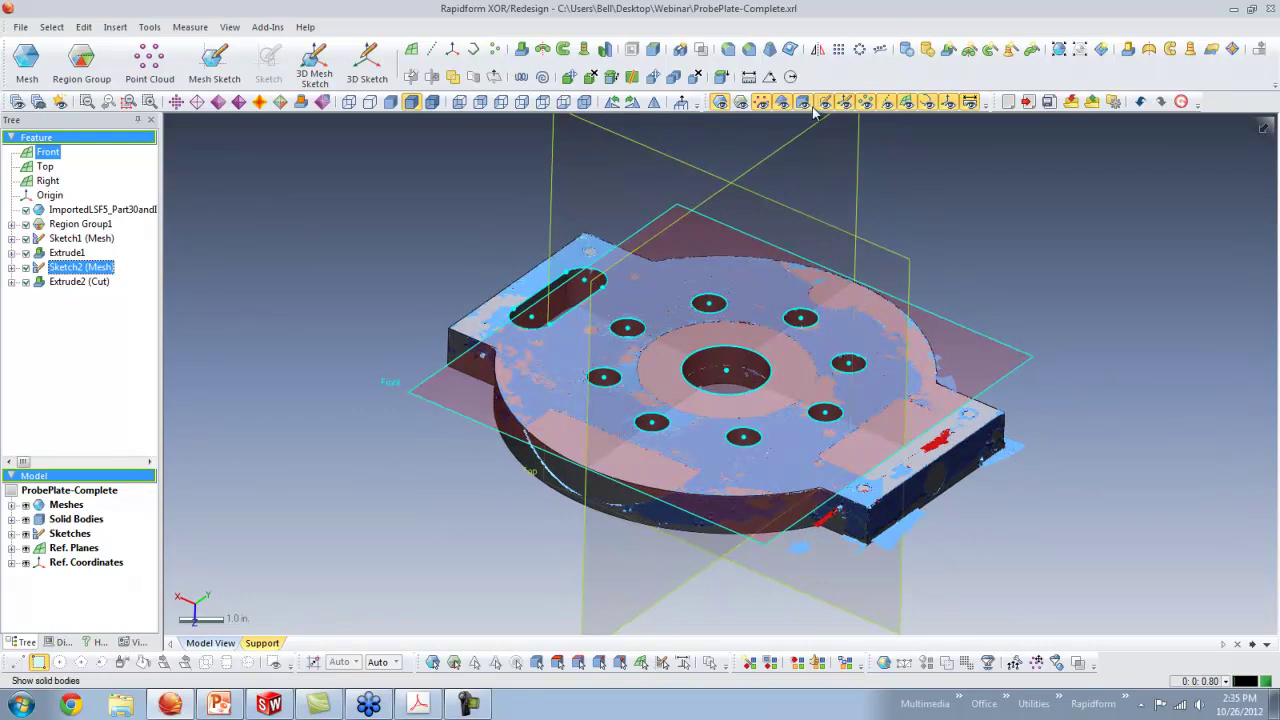
{"action": "left_click", "coordinate": [741, 102]}
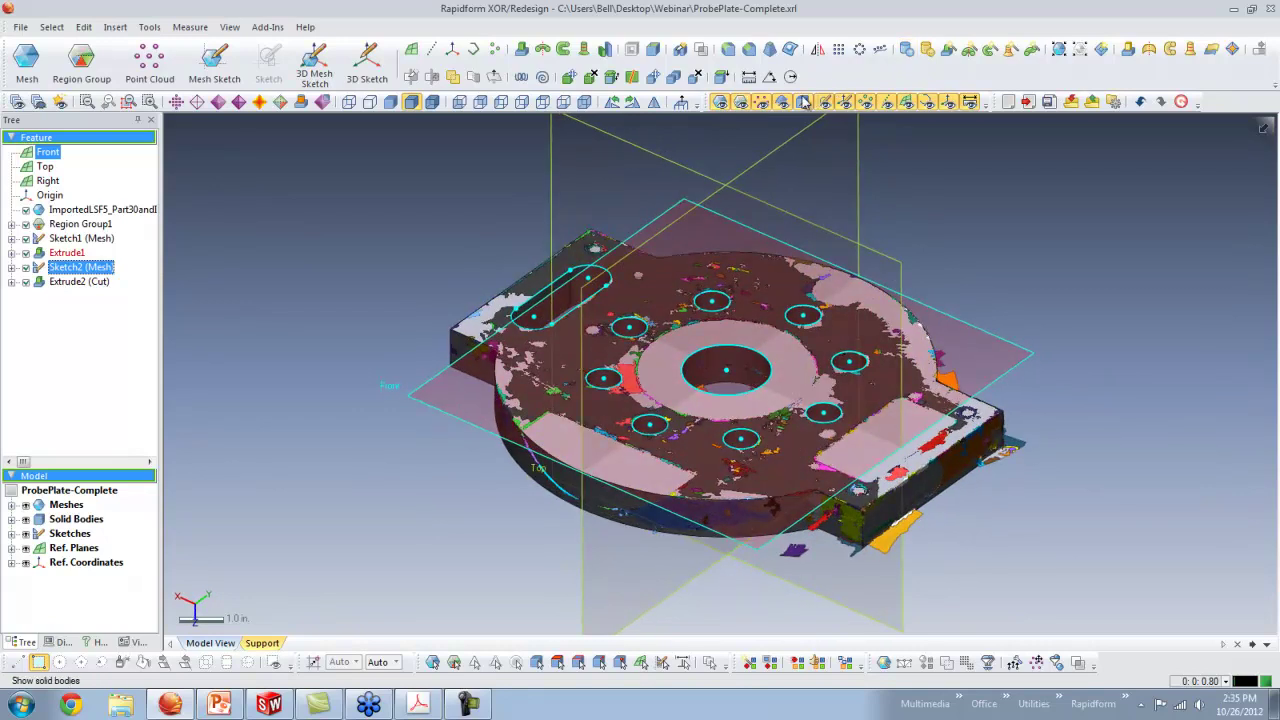
{"action": "left_click", "coordinate": [803, 103]}
Fit Cylinder1 to three curved side regions with Extract Specific Shape, then hide the mesh.
{"action": "left_click", "coordinate": [906, 49]}
{"action": "left_click", "coordinate": [537, 477]}
{"action": "left_click", "coordinate": [612, 505]}
{"action": "left_click", "coordinate": [628, 508]}
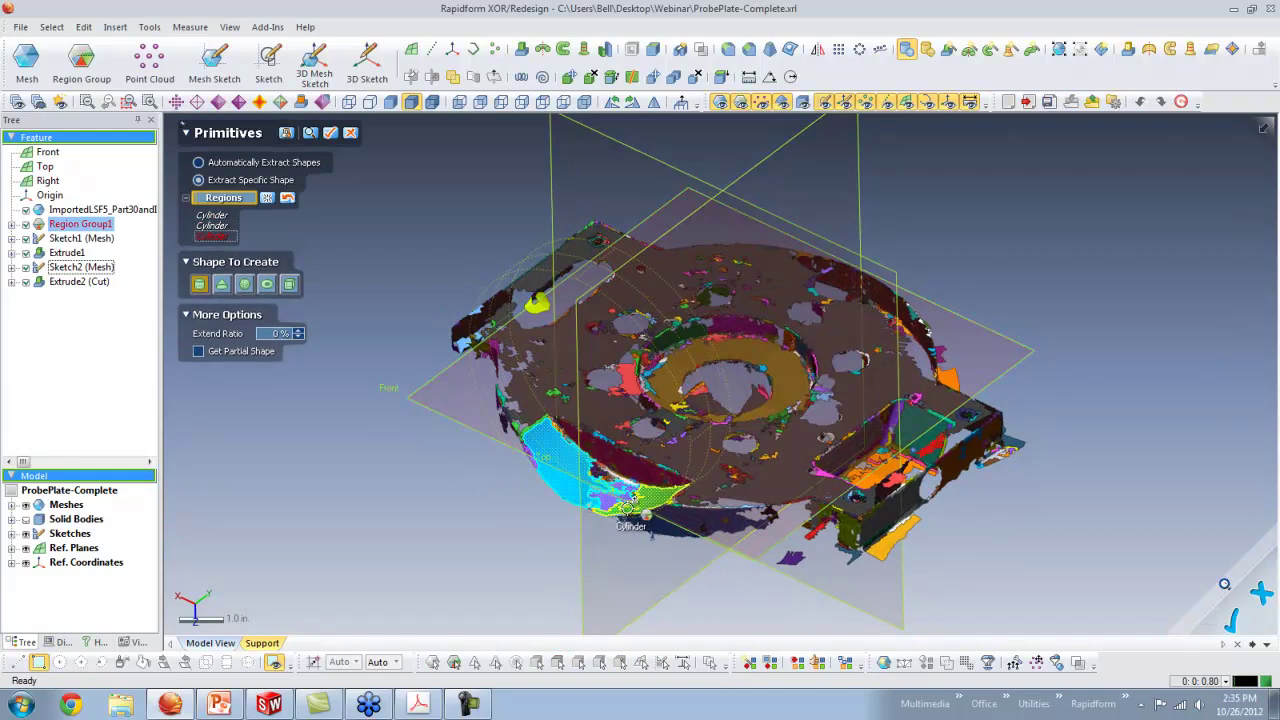
{"action": "left_click", "coordinate": [331, 134]}
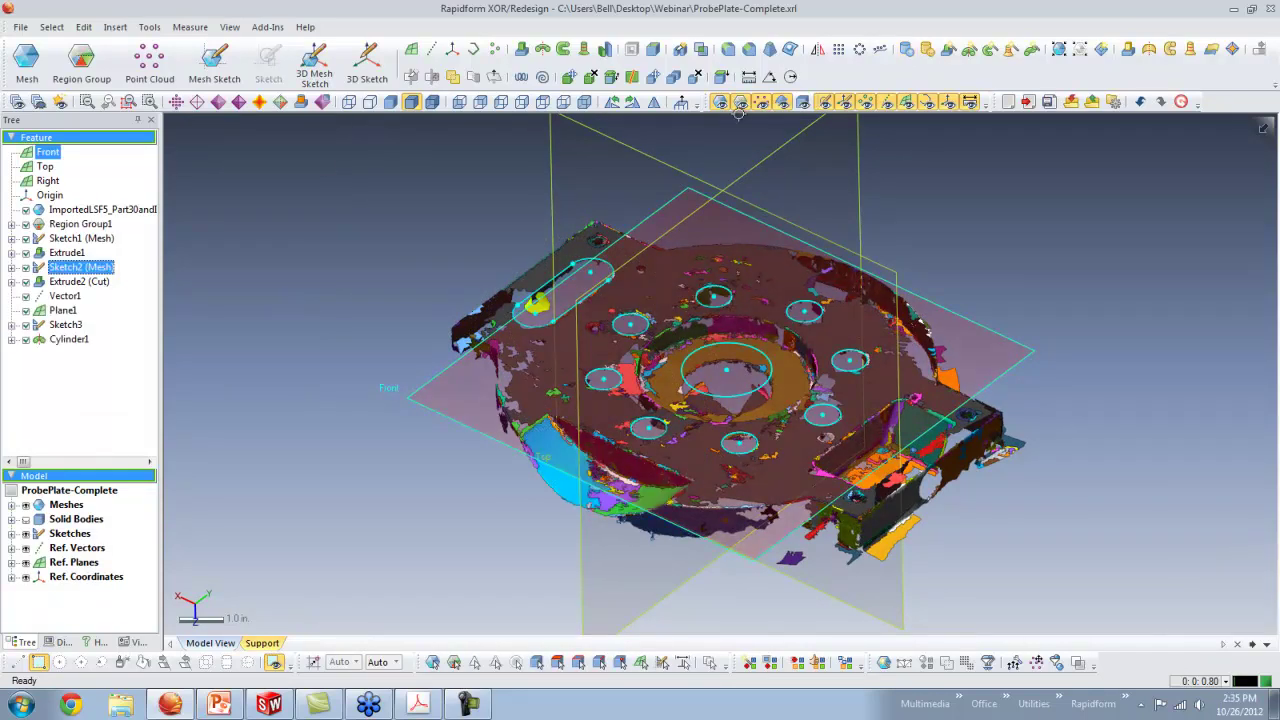
{"action": "left_click", "coordinate": [803, 102]}
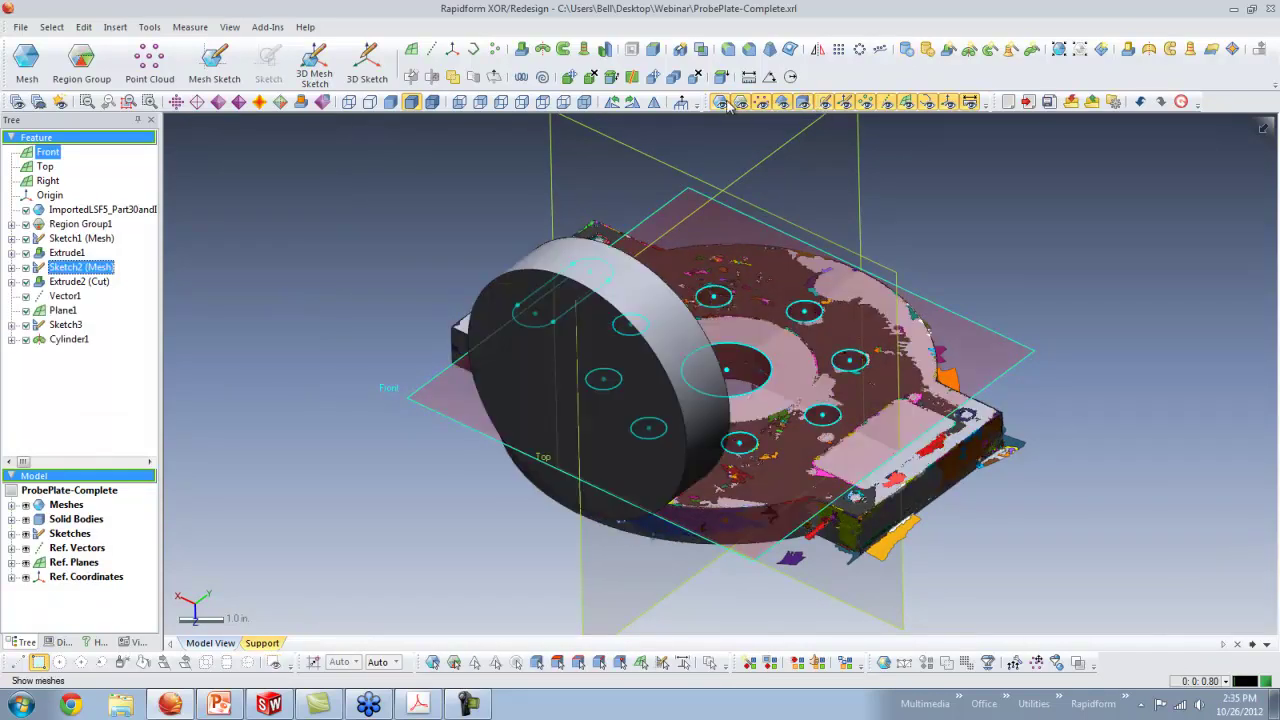
Boolean-cut Cylinder1 from the Extrude2 plate.
{"action": "left_click", "coordinate": [700, 48]}
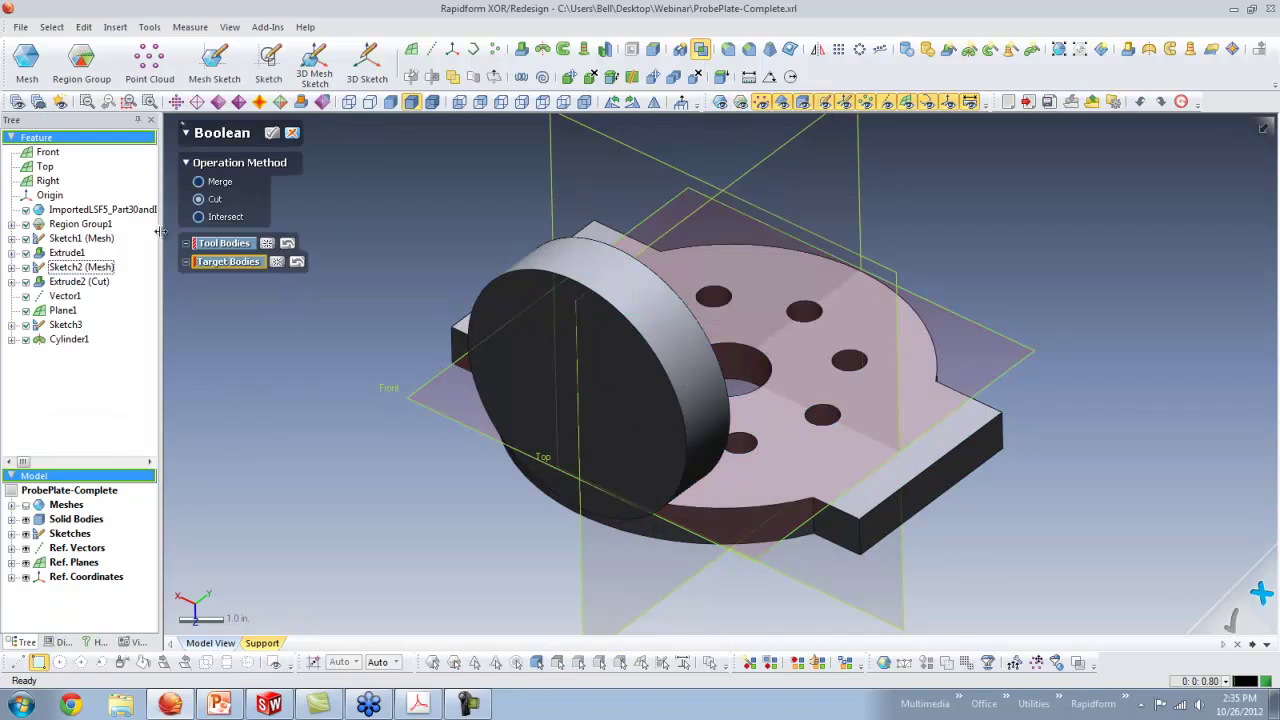
{"action": "left_click", "coordinate": [486, 345]}
{"action": "left_click", "coordinate": [238, 280]}
{"action": "left_click", "coordinate": [790, 356]}
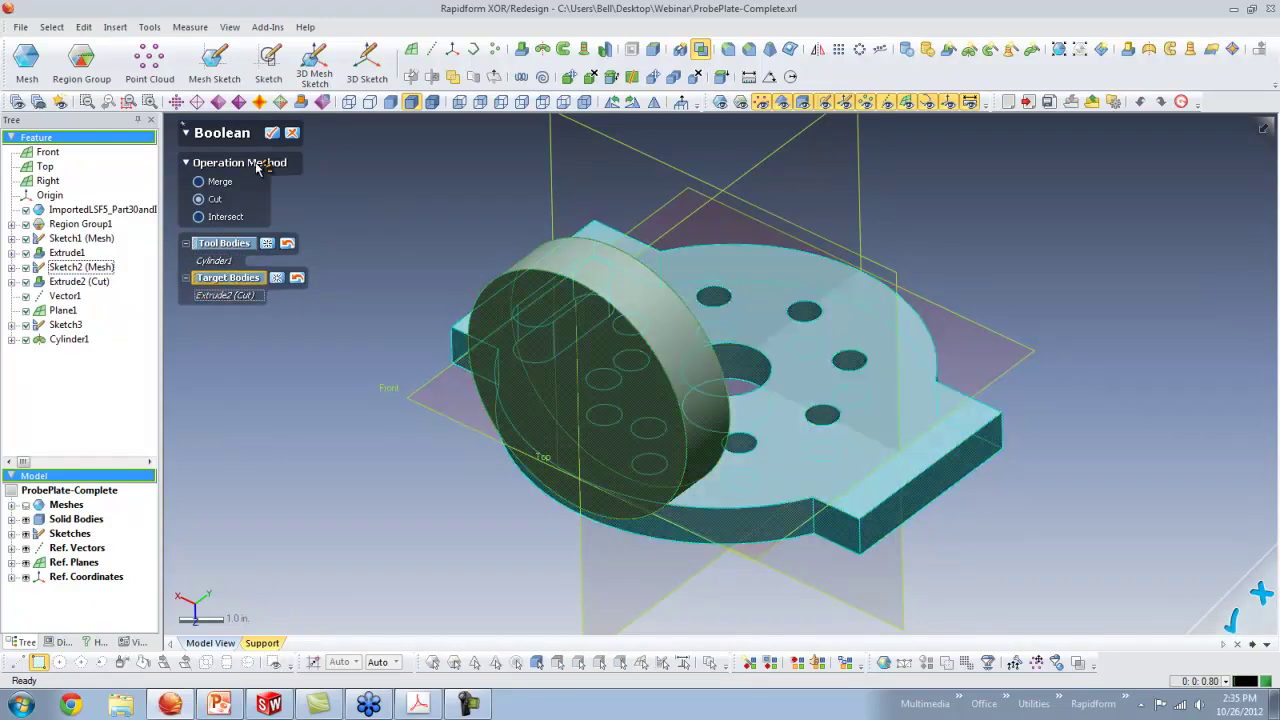
{"action": "left_click", "coordinate": [272, 133]}
{"action": "right_click_drag", "start_coordinate": [643, 251], "coordinate": [706, 276]}
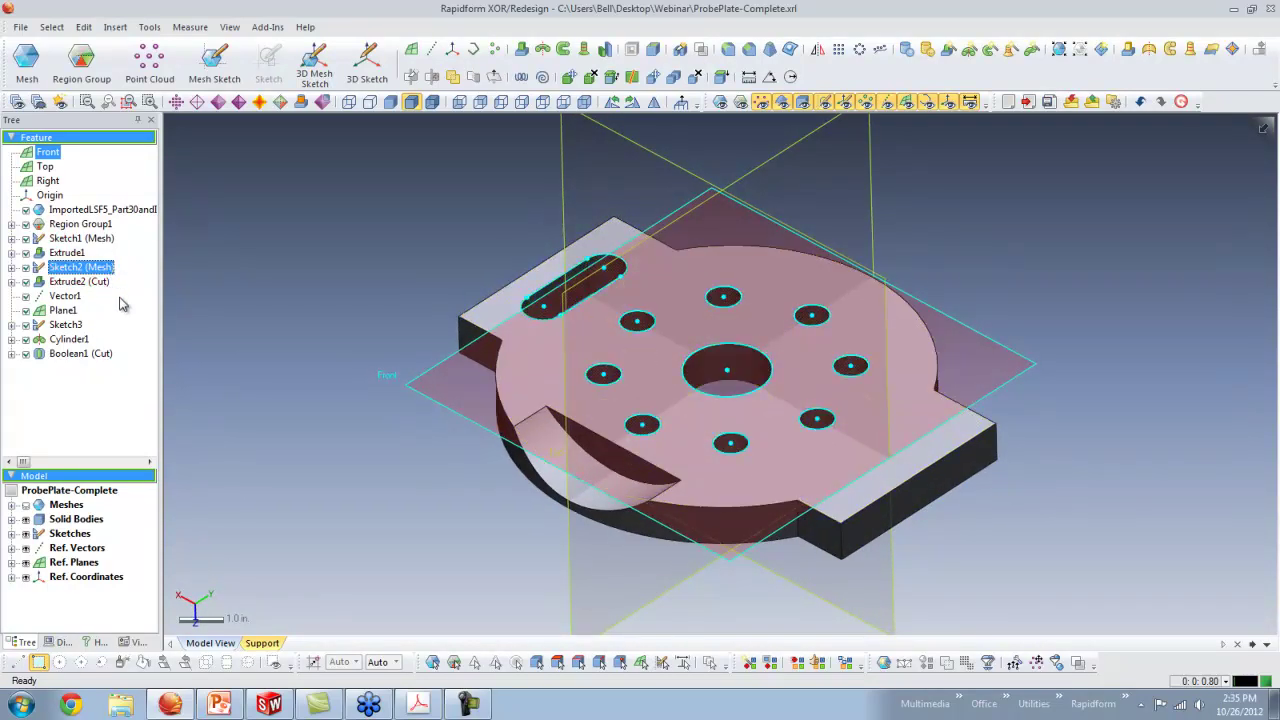
Edit Sketch3 to widen its rectangle toward the lower left, enlarging the curved cut.
{"action": "double_click", "coordinate": [65, 325]}
{"action": "left_click_drag", "start_coordinate": [611, 416], "coordinate": [628, 410]}
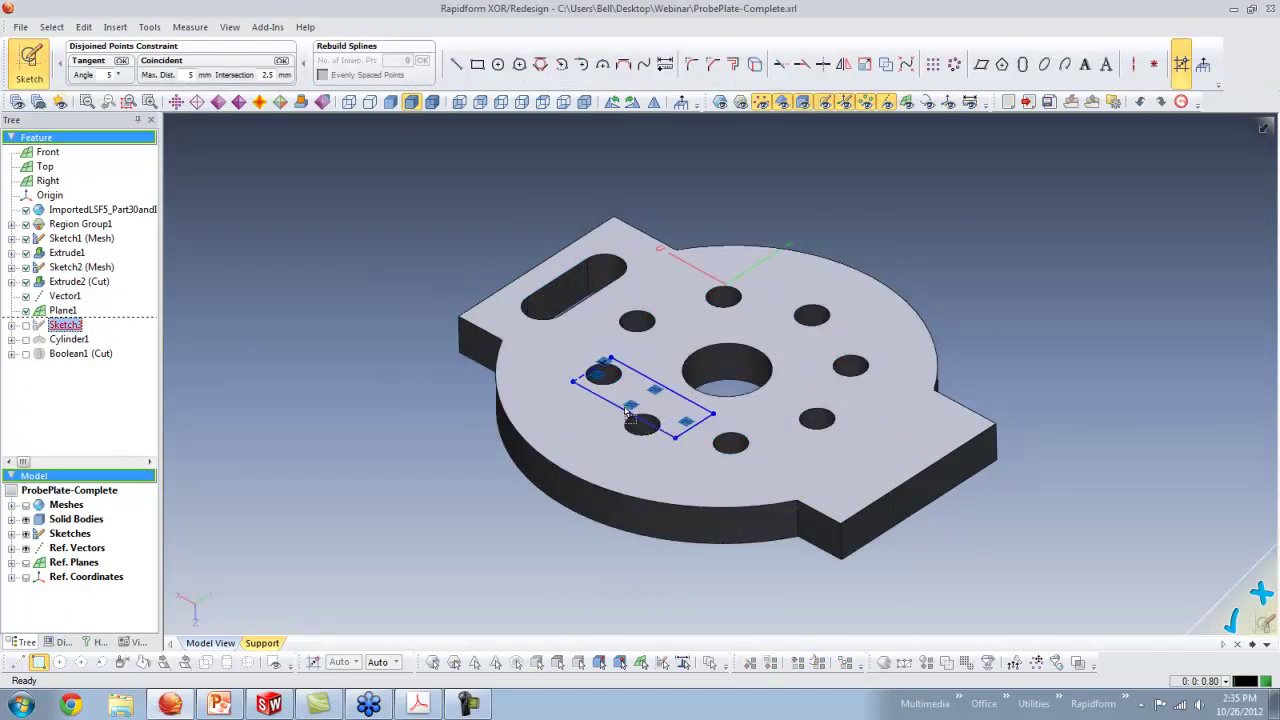
{"action": "left_click", "coordinate": [29, 62]}
{"action": "mouse_move", "coordinate": [640, 360]}
{"action": "right_mouse_down"}
{"action": "mouse_move", "coordinate": [680, 391]}
{"action": "mouse_move", "coordinate": [730, 321]}
{"action": "right_mouse_up"}
{"action": "double_click", "coordinate": [62, 325]}
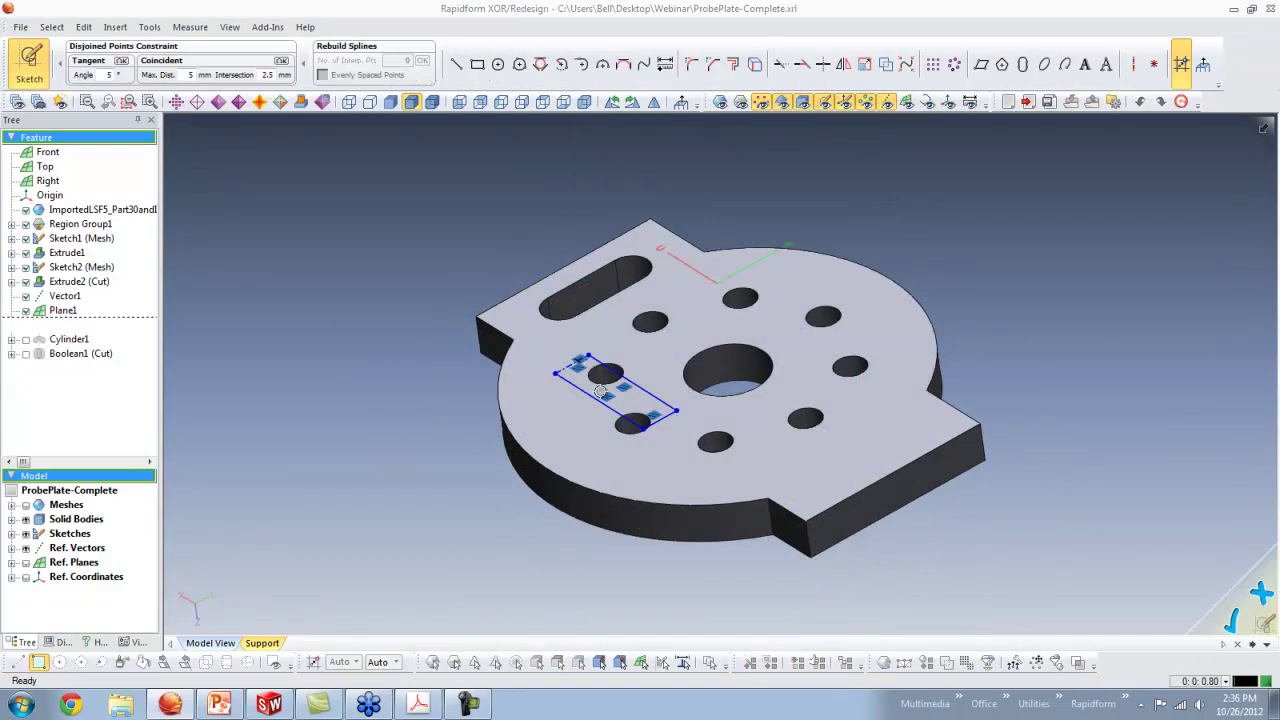
{"action": "left_click_drag", "start_coordinate": [610, 405], "coordinate": [422, 498]}
{"action": "left_click", "coordinate": [29, 62]}
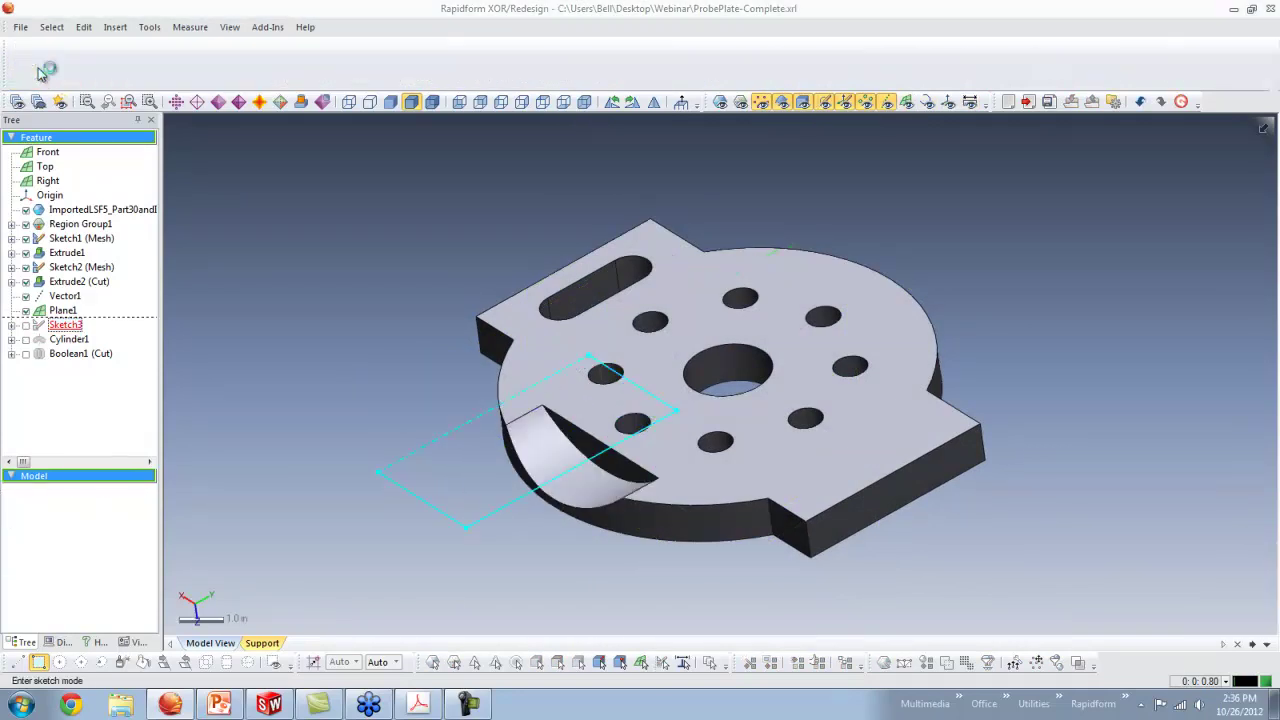
{"action": "mouse_move", "coordinate": [740, 330]}
{"action": "right_mouse_down"}
{"action": "mouse_move", "coordinate": [813, 360]}
{"action": "mouse_move", "coordinate": [806, 266]}
{"action": "mouse_move", "coordinate": [660, 305]}
{"action": "mouse_move", "coordinate": [700, 345]}
{"action": "right_mouse_up"}
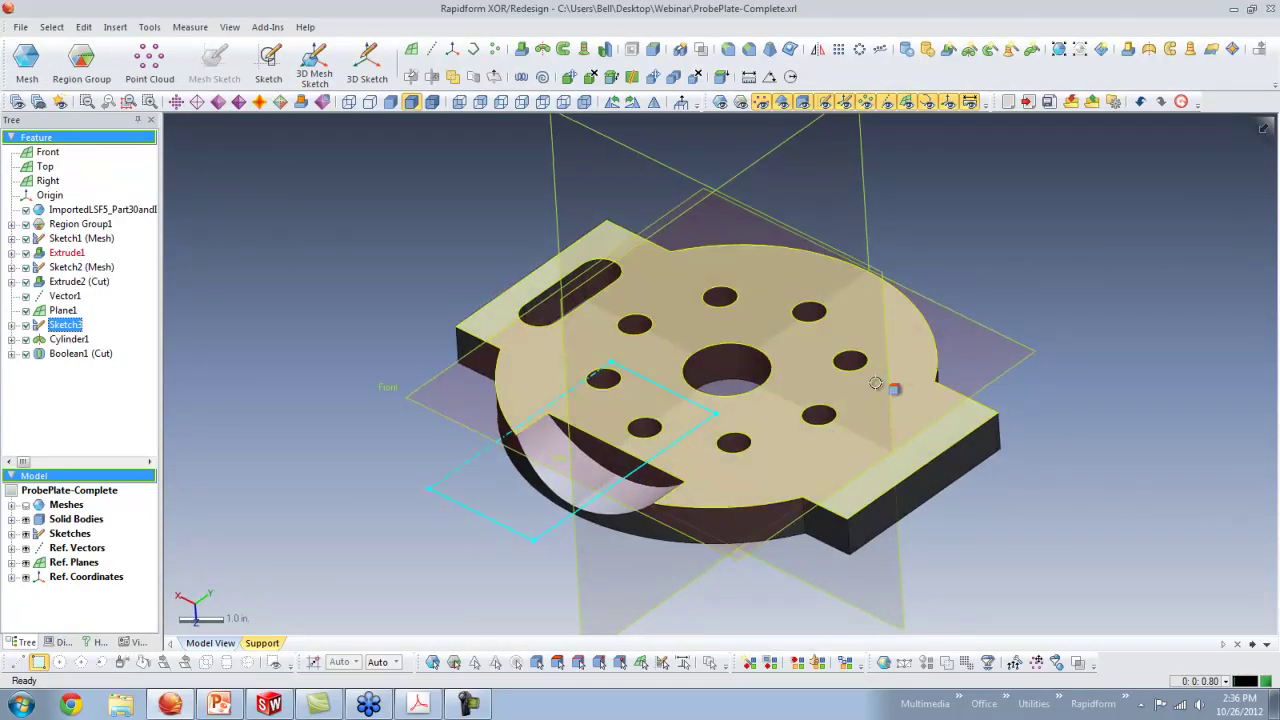
{"action": "right_click_drag", "start_coordinate": [967, 221], "coordinate": [990, 223]}
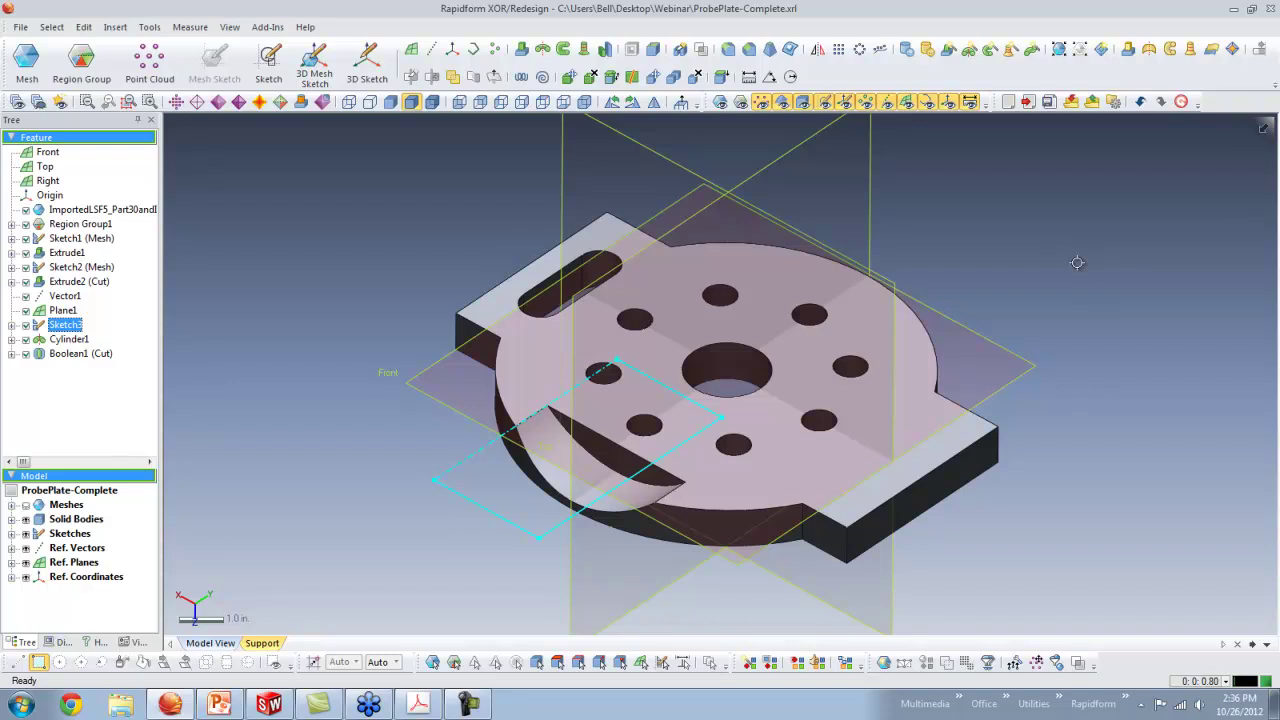
Open a different model without saving, selecting DemoBlock-Complete.xrl.
{"action": "left_click", "coordinate": [20, 27]}
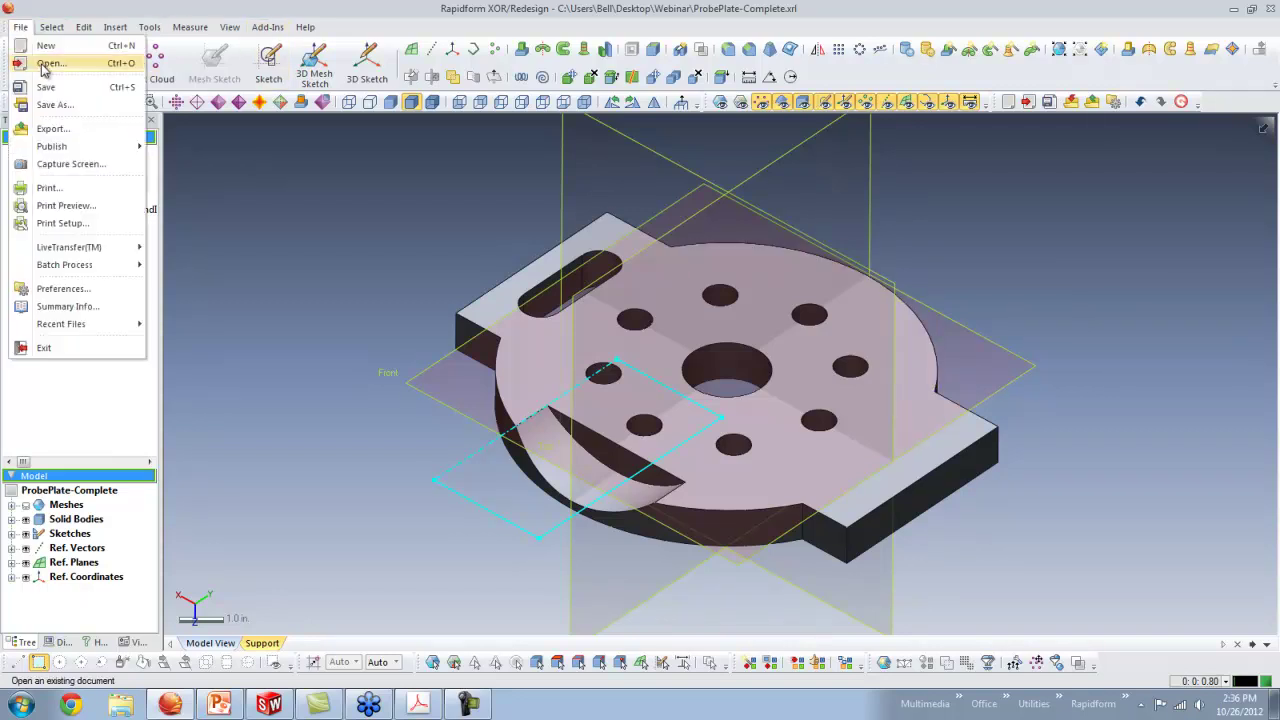
{"action": "left_click", "coordinate": [44, 64]}
{"action": "left_click", "coordinate": [658, 387]}
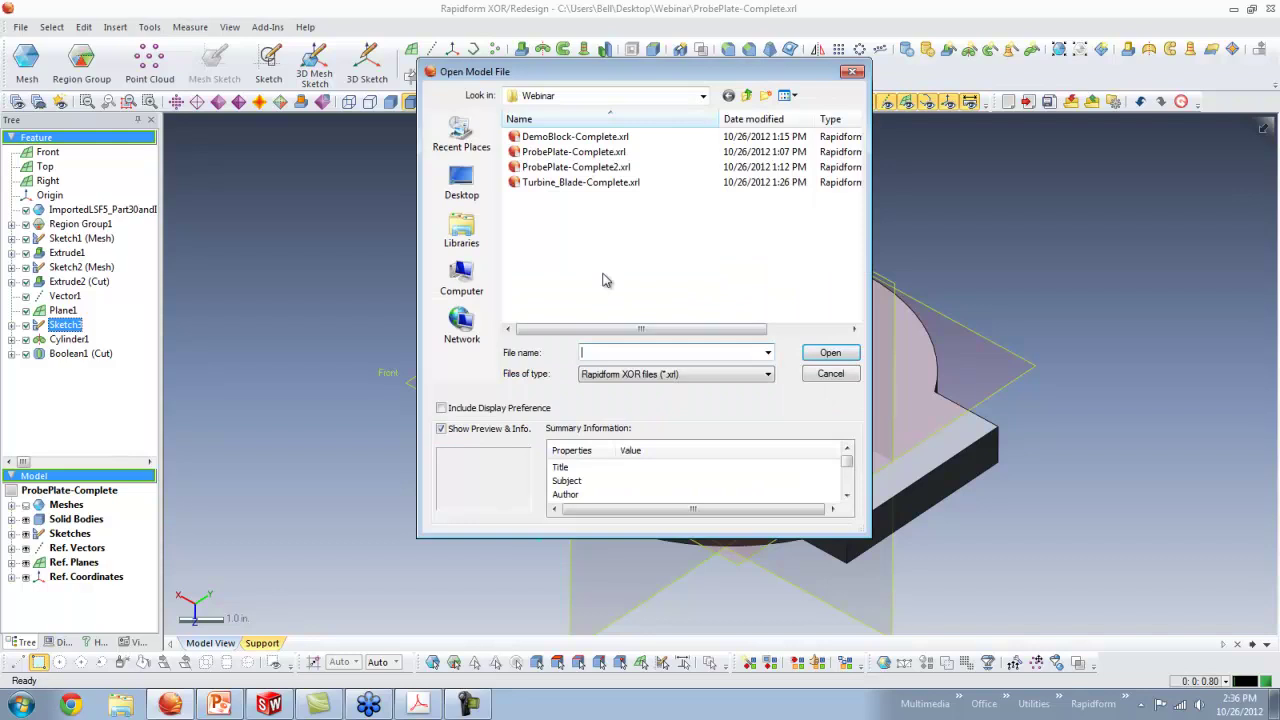
{"action": "left_click", "coordinate": [594, 137]}
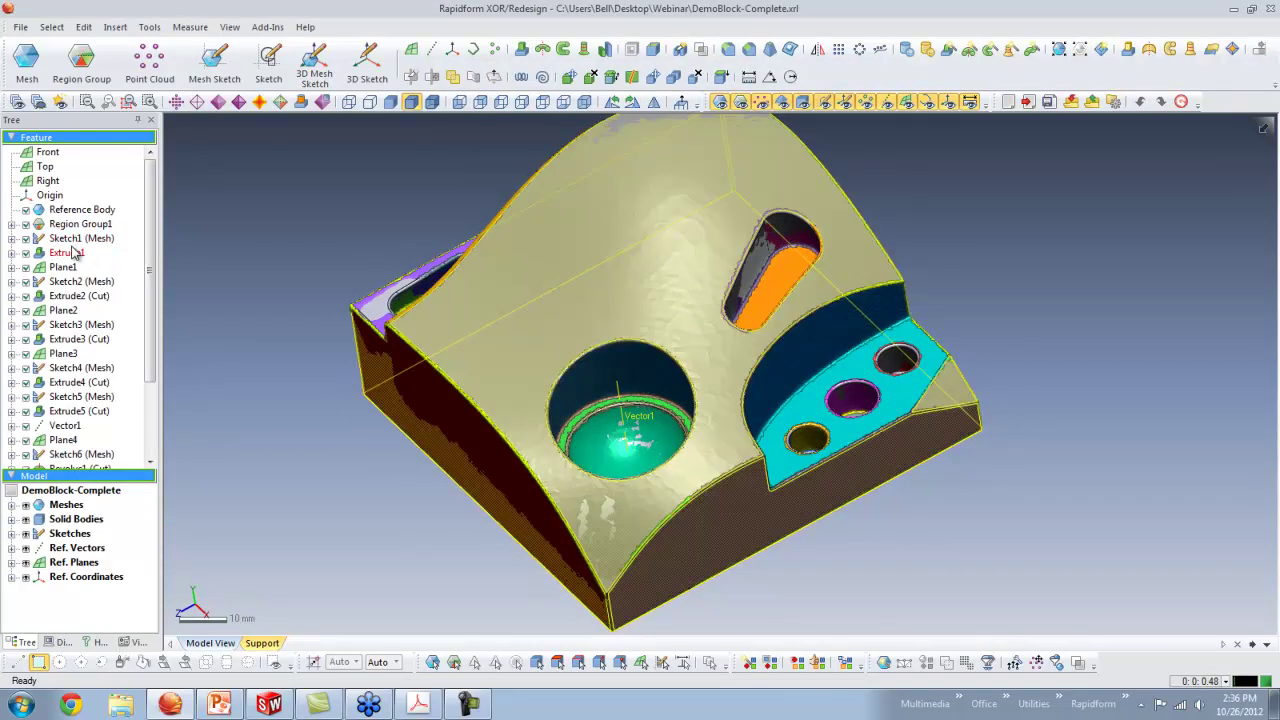
Select Extrude1 through Fillet4 in the feature tree and delete them.
{"action": "left_click", "coordinate": [68, 252]}
{"action": "scroll", "coordinate": [155, 393], "scroll_direction": "down", "scroll_amount": 3}
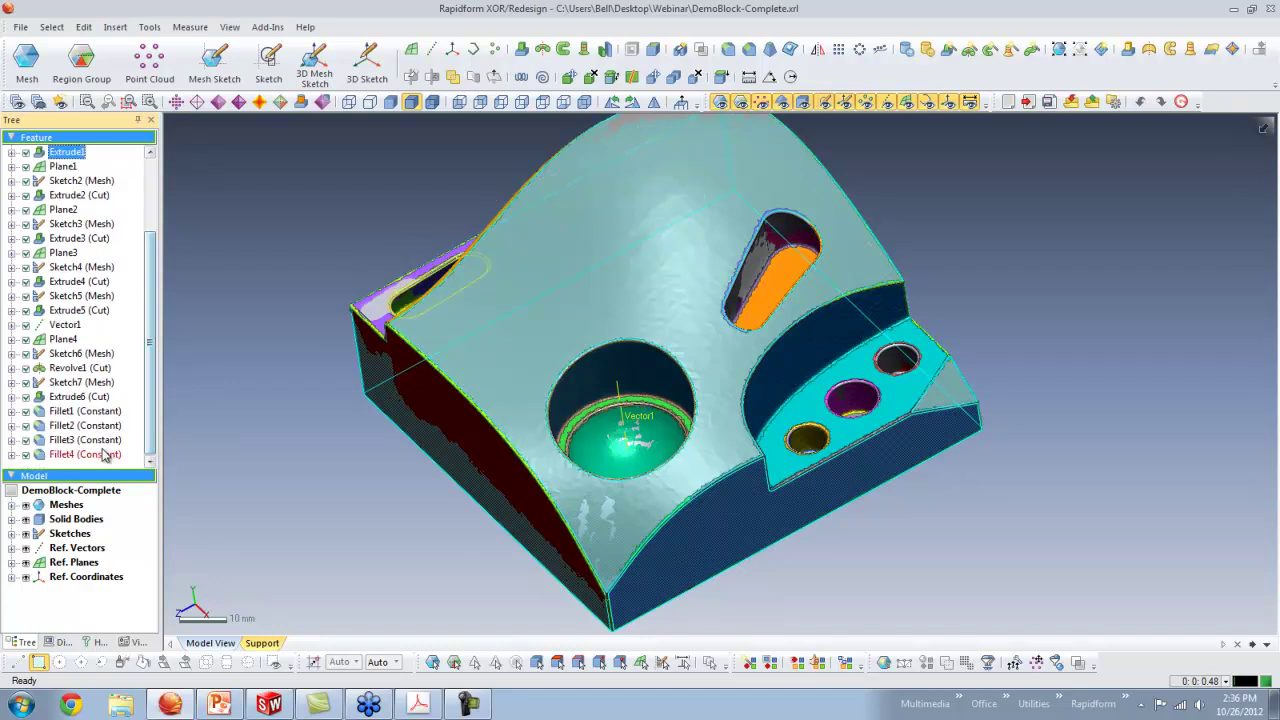
{"action": "left_click", "coordinate": [106, 453], "text": "shift"}
{"action": "right_click", "coordinate": [106, 453]}
{"action": "left_click", "coordinate": [140, 459]}
{"action": "left_click", "coordinate": [610, 412]}
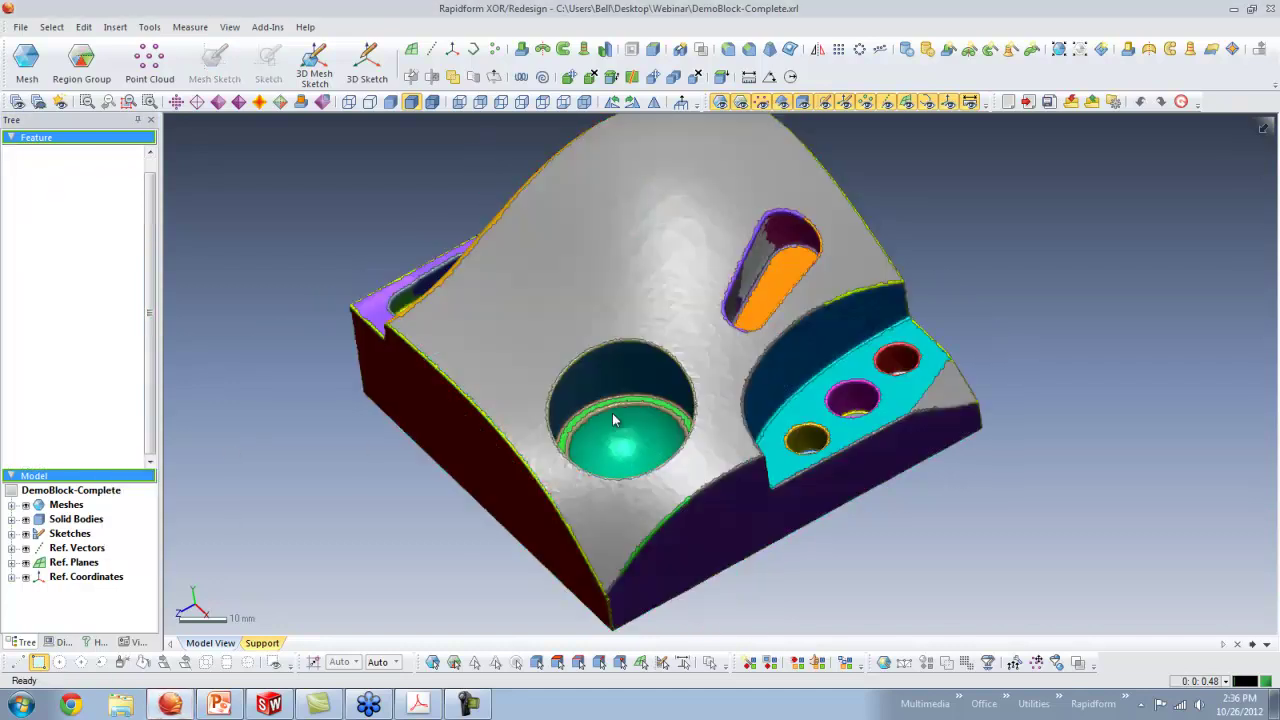
{"action": "right_click_drag", "start_coordinate": [606, 380], "coordinate": [701, 188]}
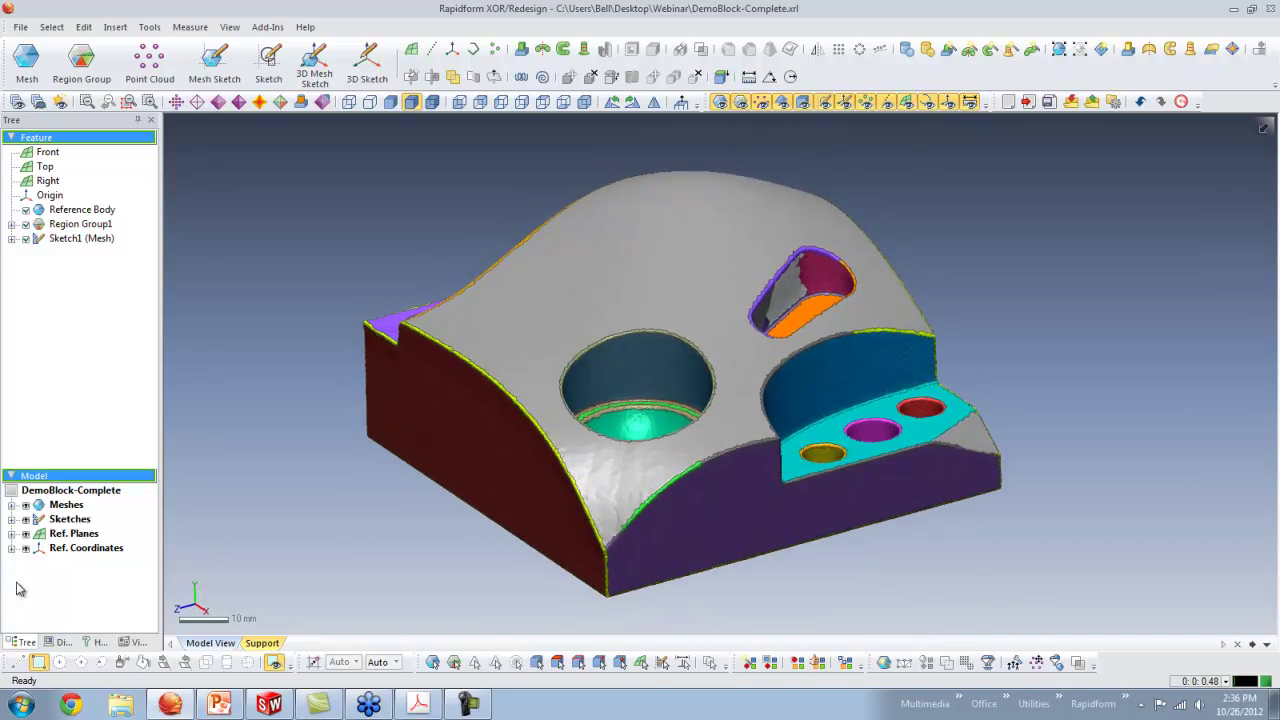
Show the Top and Right reference planes.
{"action": "left_click", "coordinate": [25, 533]}
{"action": "left_click", "coordinate": [41, 562]}
{"action": "left_click", "coordinate": [41, 577]}
{"action": "mouse_move", "coordinate": [640, 380]}
{"action": "right_mouse_down"}
{"action": "mouse_move", "coordinate": [656, 270]}
{"action": "mouse_move", "coordinate": [650, 290]}
{"action": "right_mouse_up"}
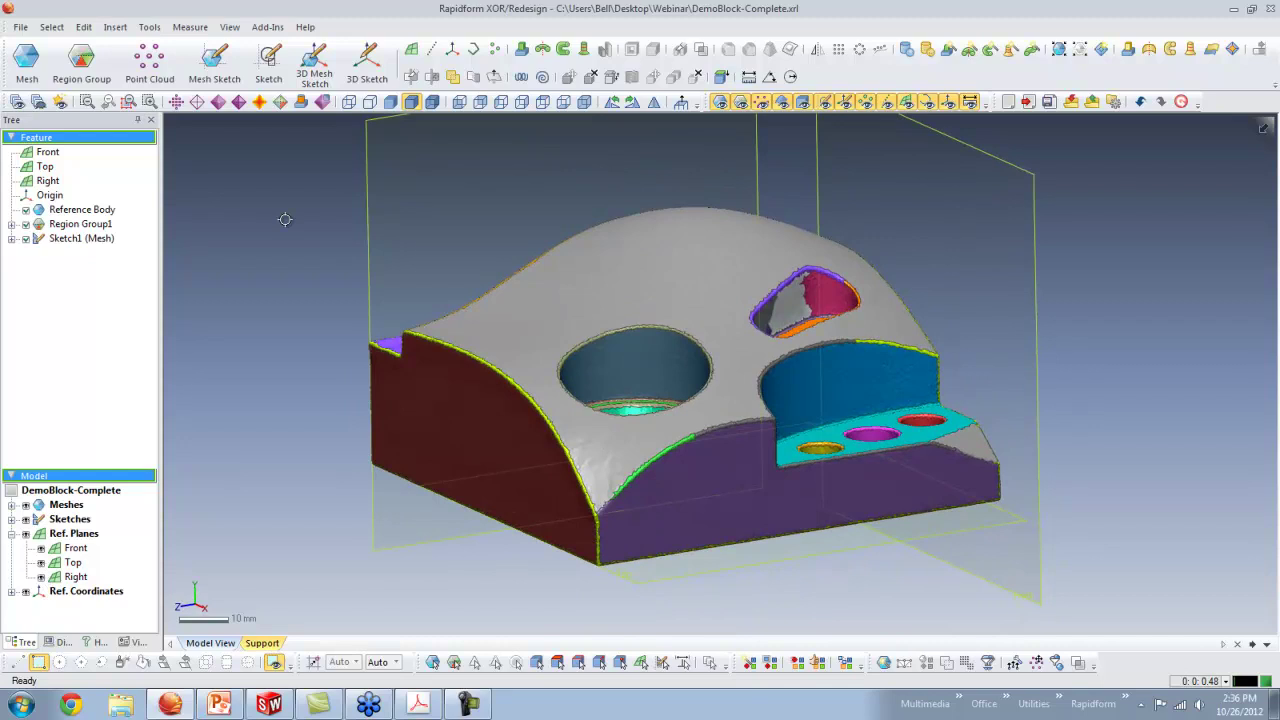
Extrude Sketch1 (Mesh) to 67 mm, creating Extrude1.
{"action": "left_click", "coordinate": [81, 238]}
{"action": "left_click", "coordinate": [521, 49]}
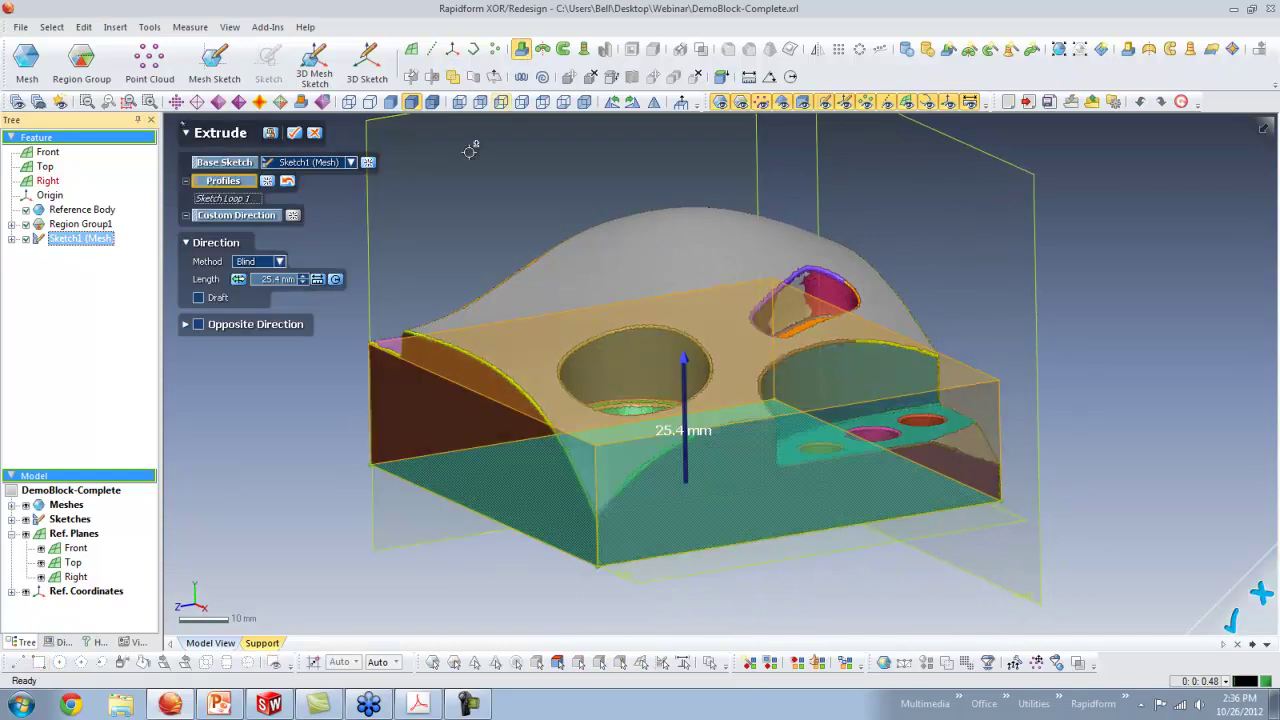
{"action": "left_click_drag", "start_coordinate": [660, 360], "coordinate": [714, 286]}
{"action": "left_click", "coordinate": [296, 133]}
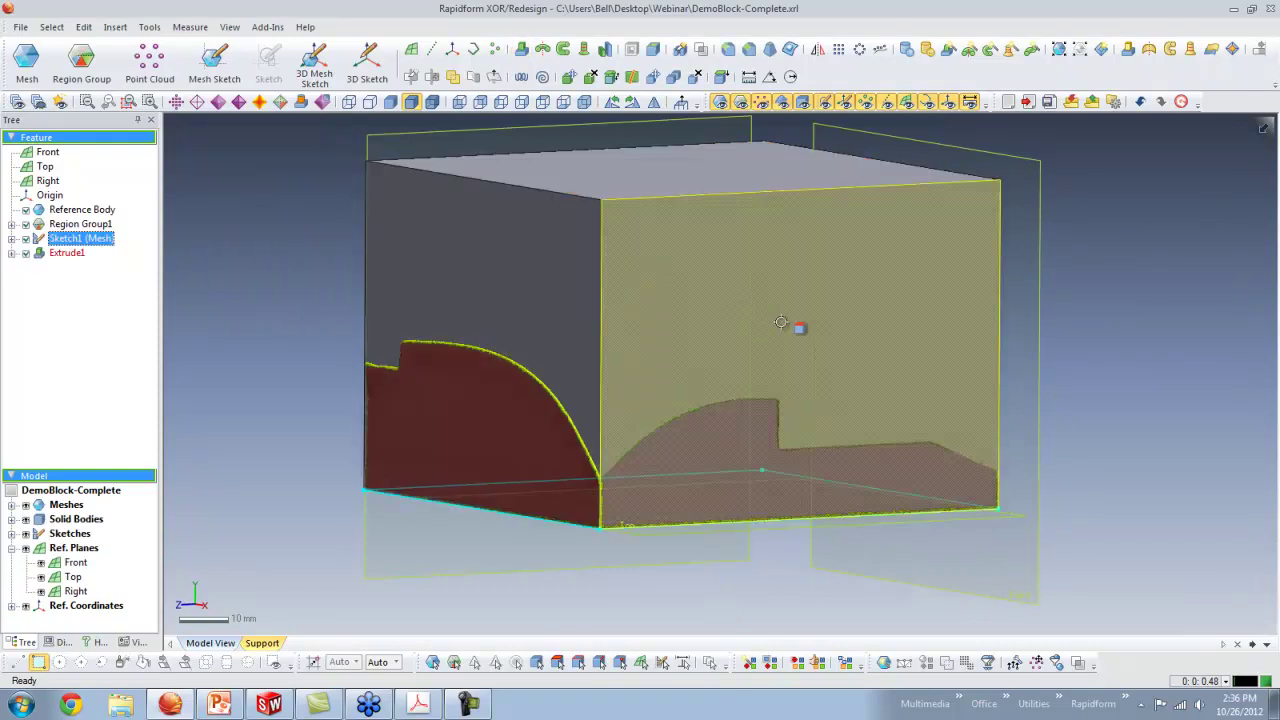
{"action": "right_click_drag", "start_coordinate": [837, 201], "coordinate": [704, 367]}
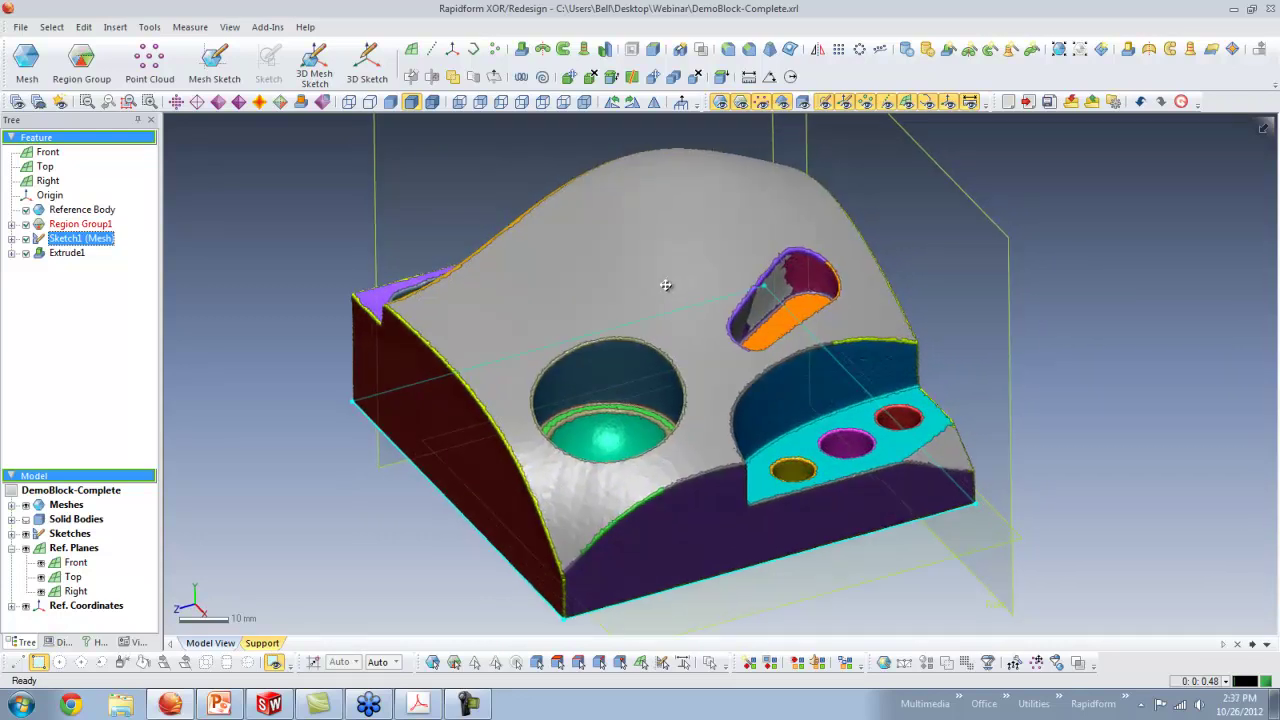
{"action": "right_click_drag", "start_coordinate": [666, 280], "coordinate": [694, 291]}
{"action": "scroll", "coordinate": [1024, 335], "scroll_direction": "down", "scroll_amount": 3}
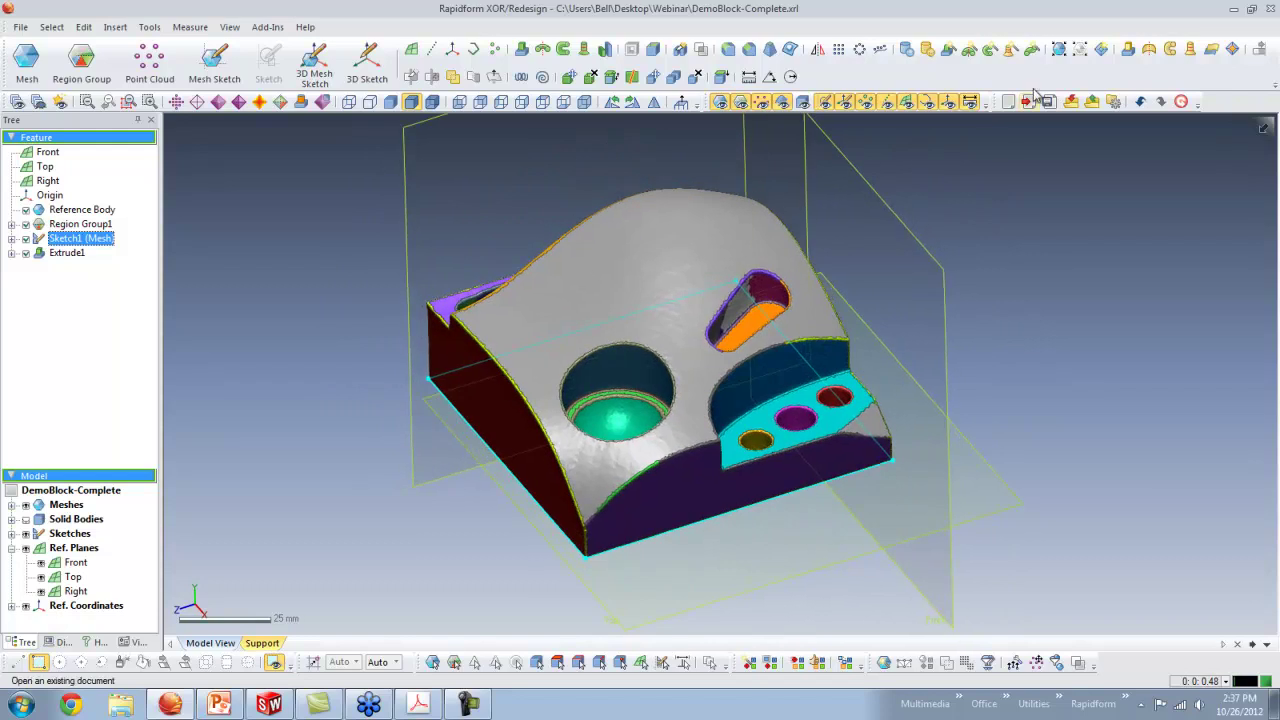
Show the Accuracy Analyzer panel.
{"action": "right_click", "coordinate": [1007, 71]}
{"action": "left_click", "coordinate": [1054, 152]}
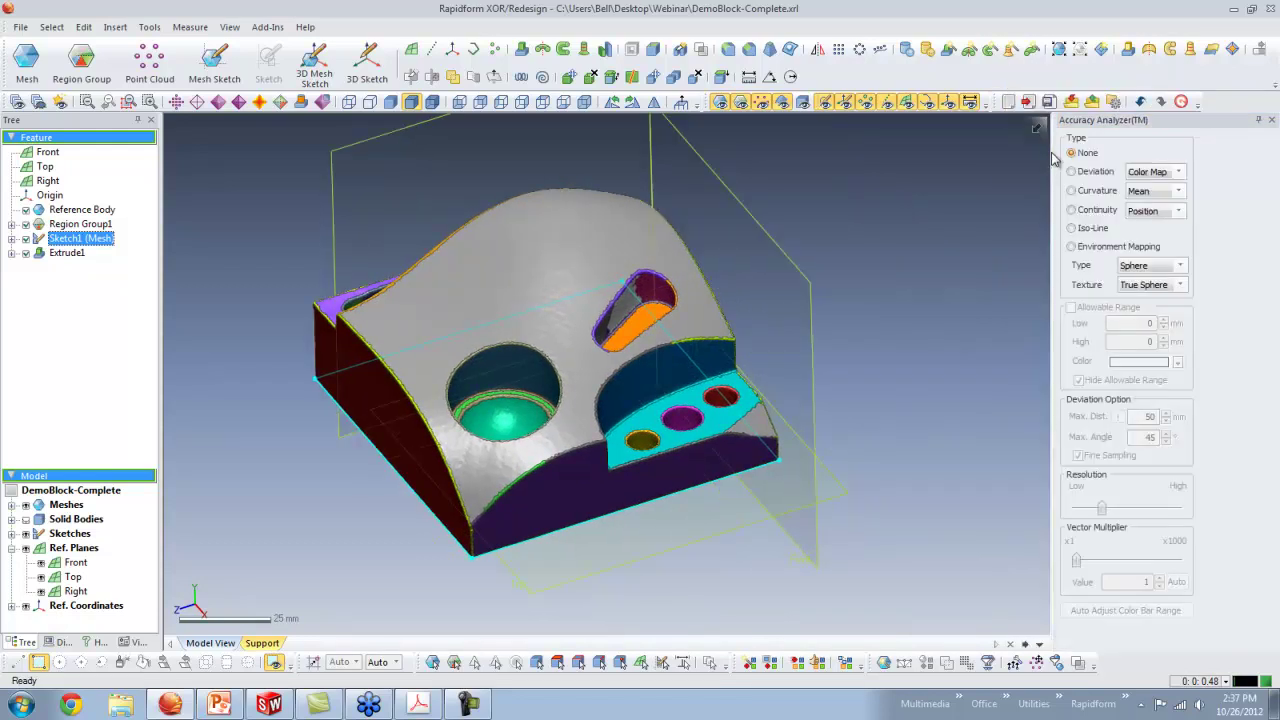
{"action": "right_click_drag", "start_coordinate": [590, 385], "coordinate": [558, 380]}
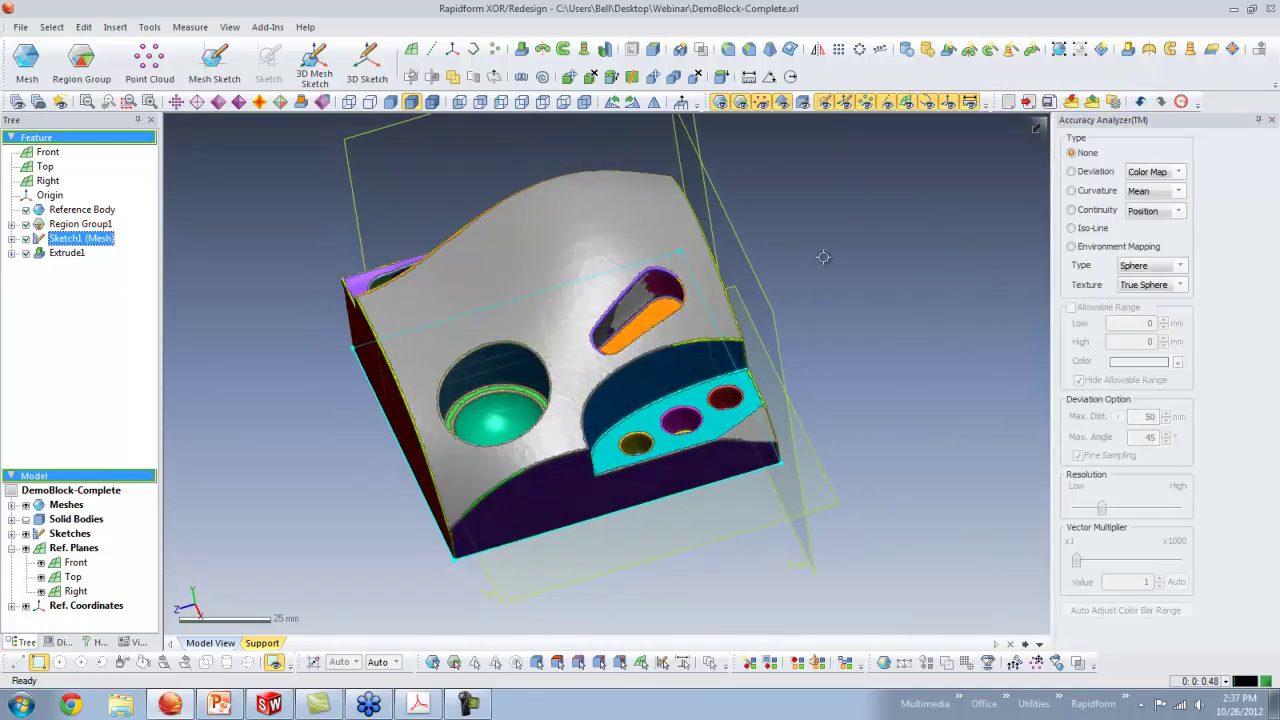
Preview a six-section Loft Wizard surface over the window and show its deviation map.
{"action": "left_click", "coordinate": [1011, 49]}
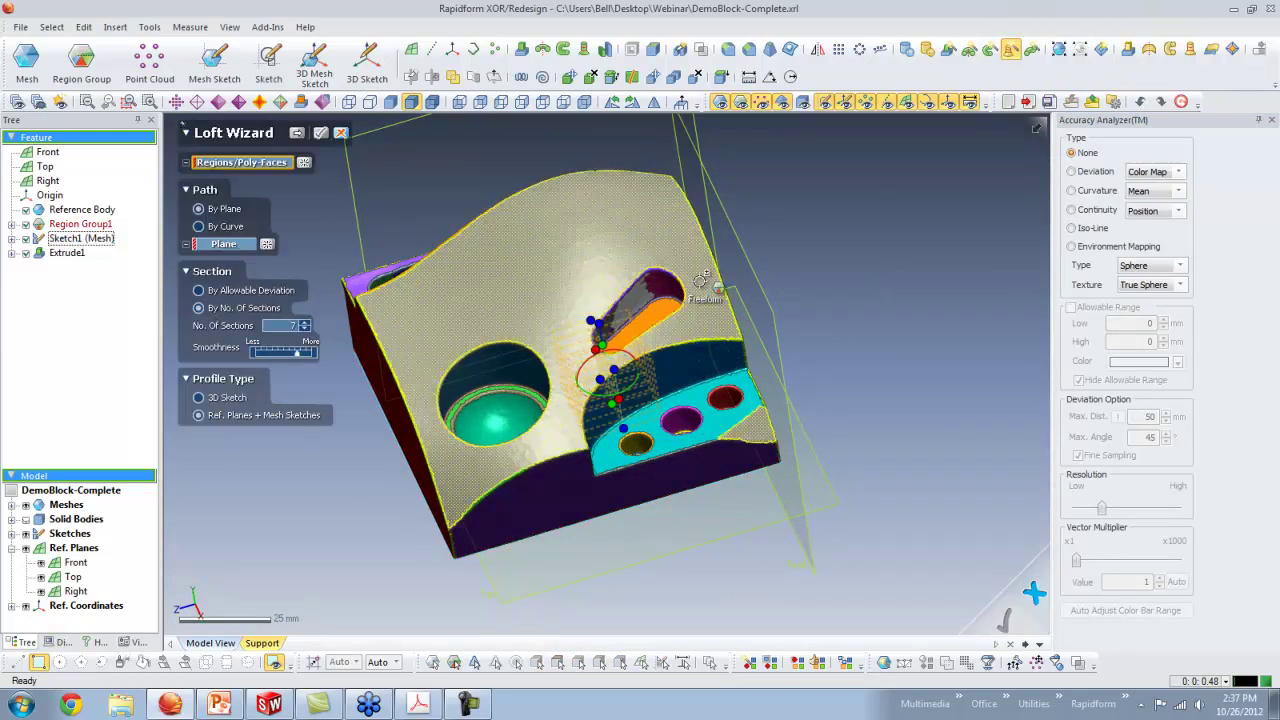
{"action": "right_click_drag", "start_coordinate": [722, 333], "coordinate": [570, 211]}
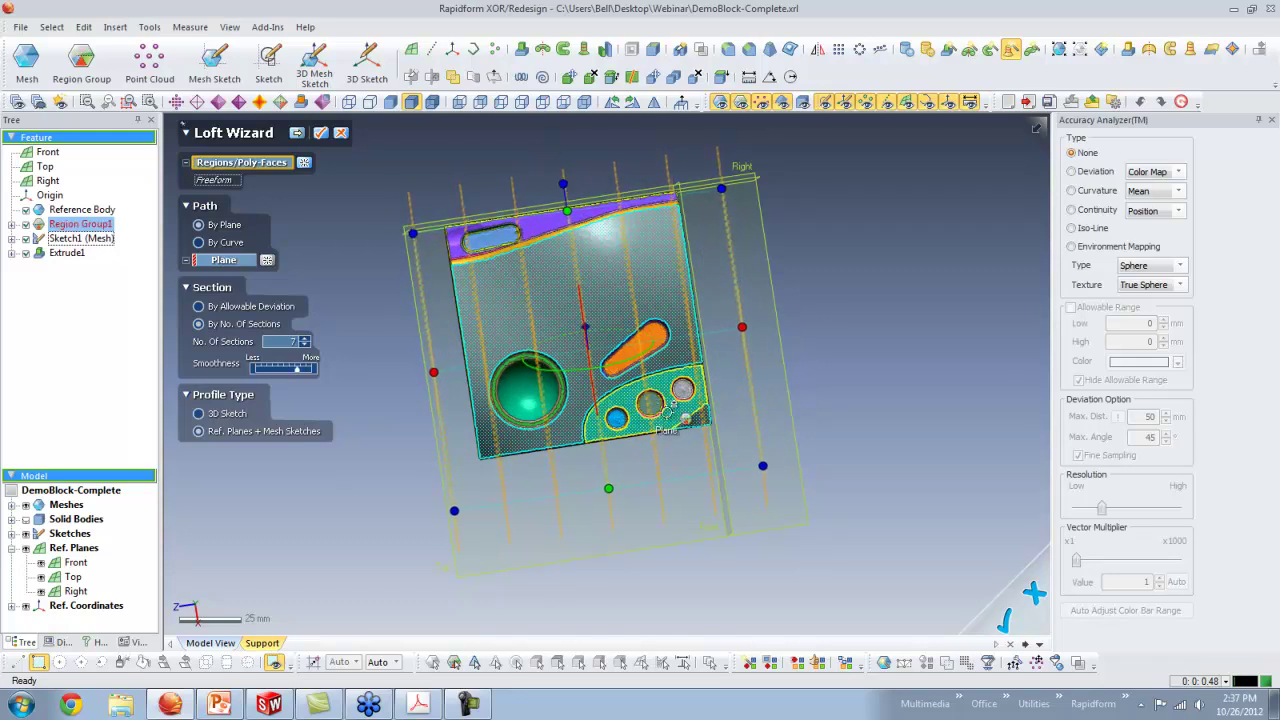
{"action": "right_click_drag", "start_coordinate": [564, 183], "coordinate": [567, 188]}
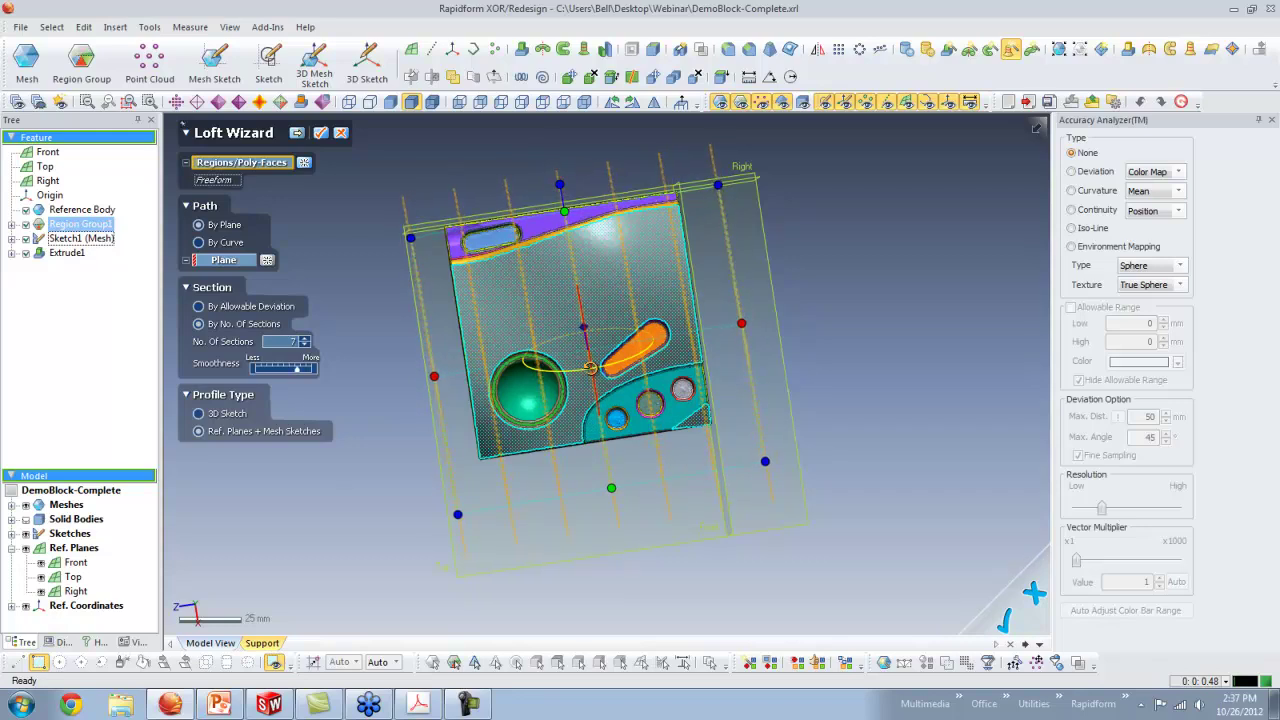
{"action": "right_click_drag", "start_coordinate": [598, 432], "coordinate": [505, 352]}
{"action": "left_click", "coordinate": [305, 341]}
{"action": "right_click_drag", "start_coordinate": [654, 477], "coordinate": [790, 348]}
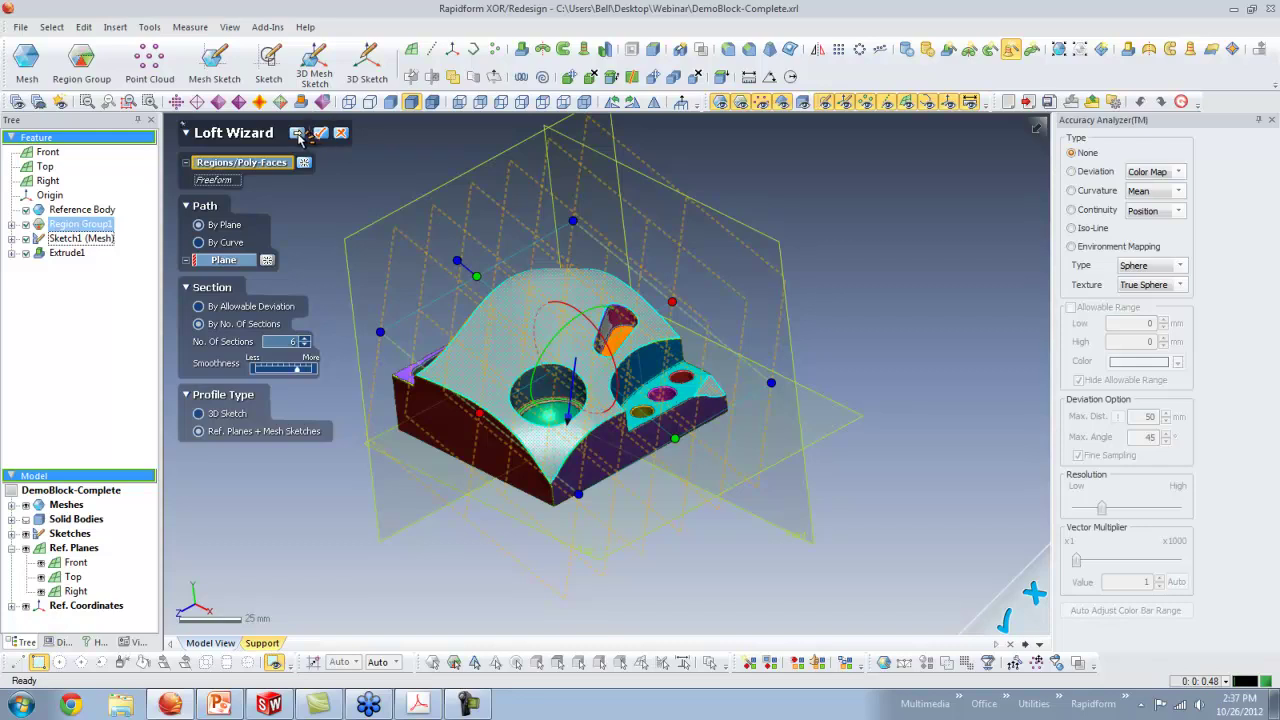
{"action": "left_click", "coordinate": [297, 134]}
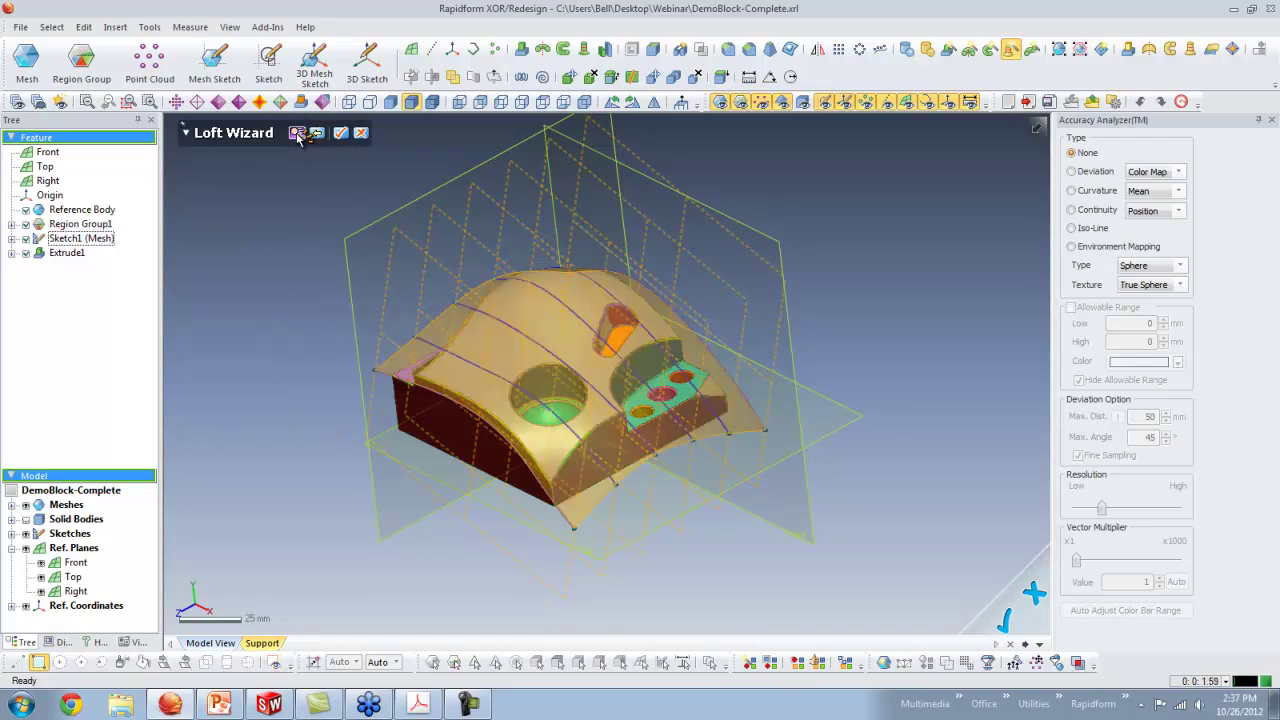
{"action": "right_click_drag", "start_coordinate": [420, 440], "coordinate": [682, 319]}
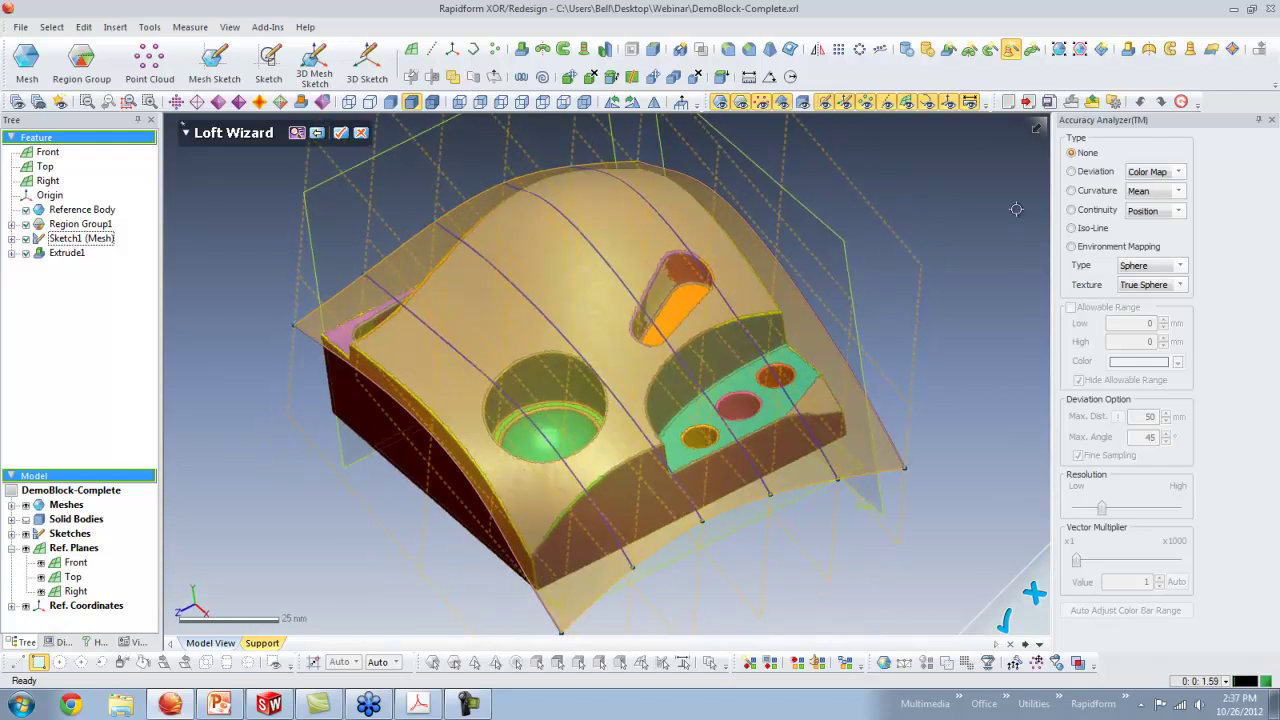
{"action": "left_click", "coordinate": [1071, 172]}
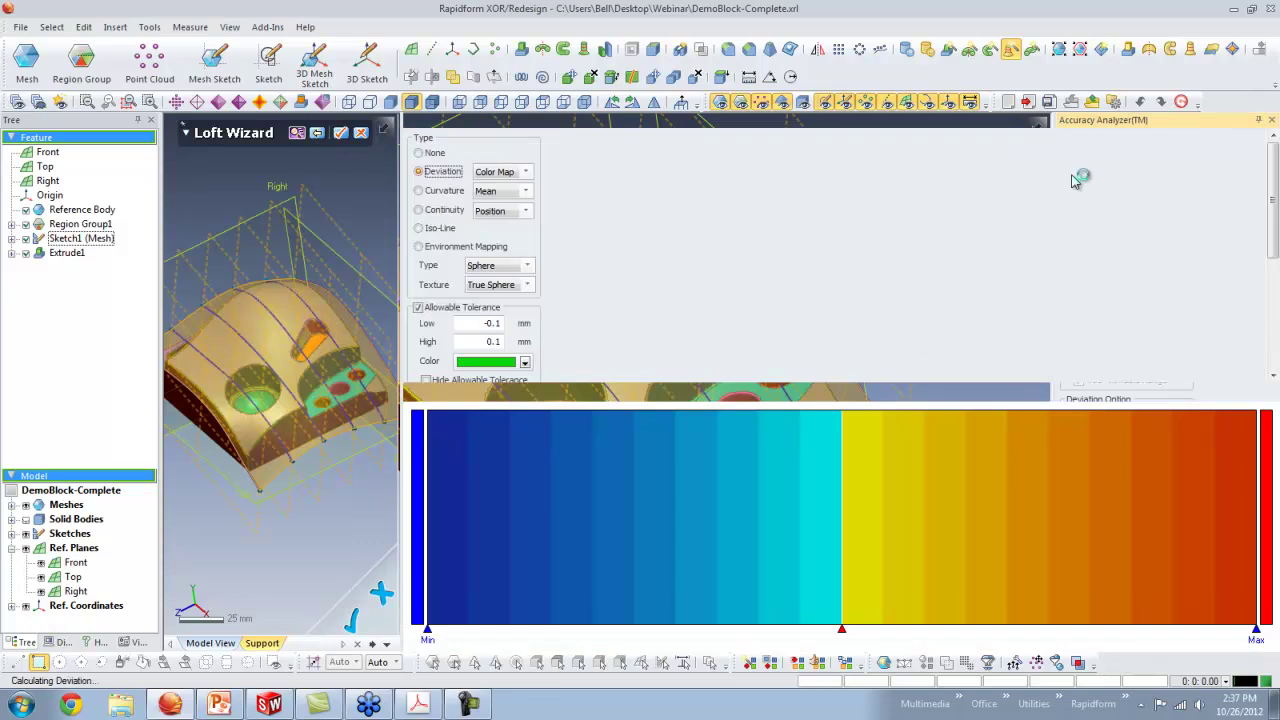
Widen the viewport and set allowable deviation tolerance to -0.07 / 0.07 mm.
{"action": "left_click_drag", "start_coordinate": [400, 374], "coordinate": [1066, 384]}
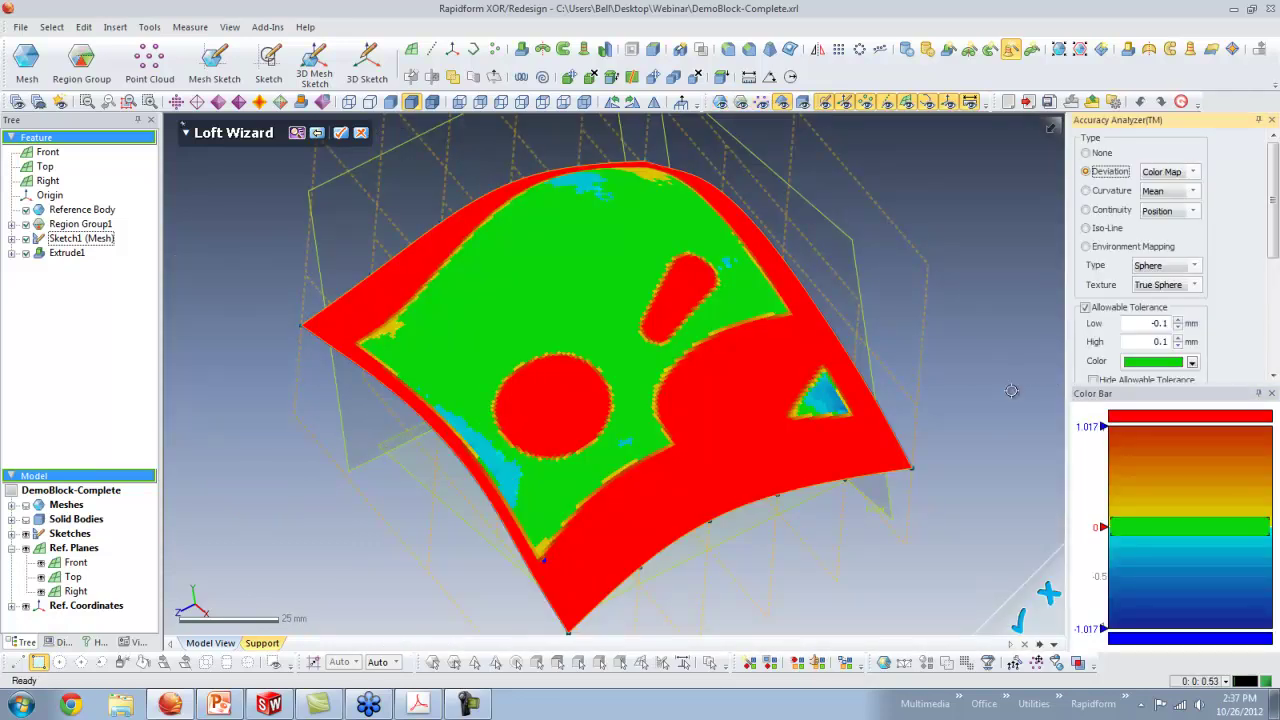
{"action": "right_click_drag", "start_coordinate": [603, 329], "coordinate": [616, 362]}
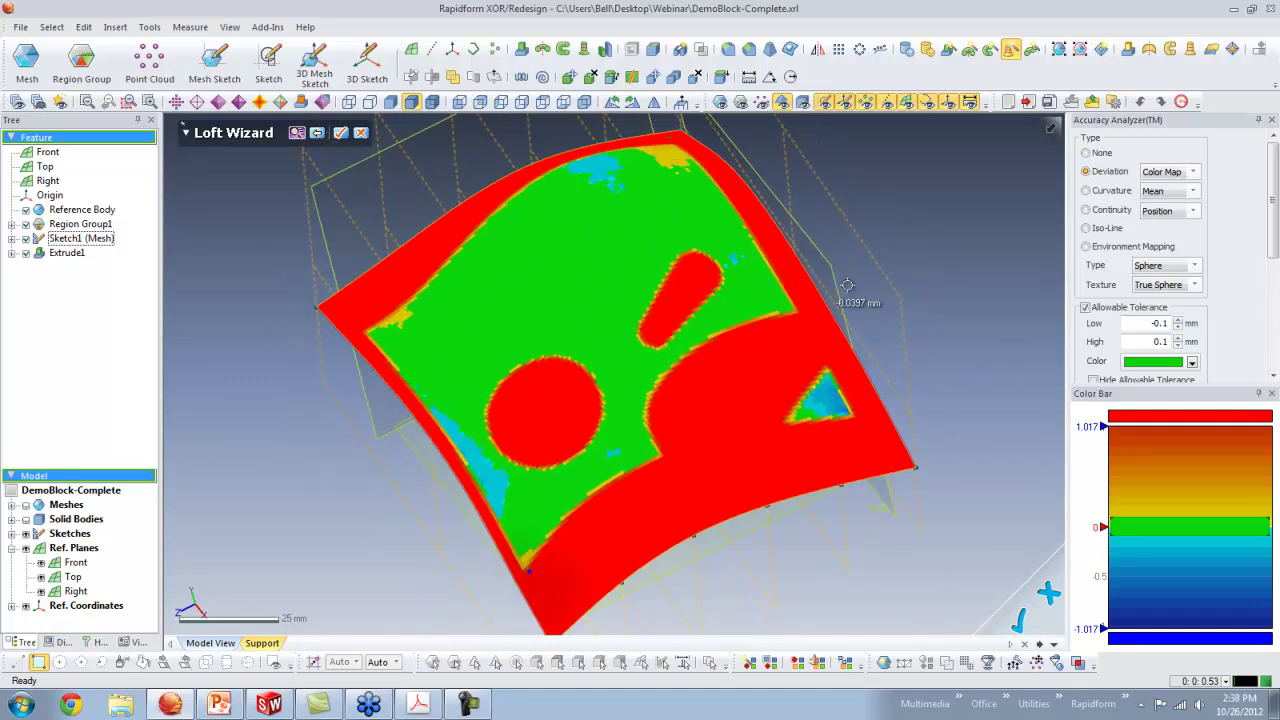
{"action": "right_click_drag", "start_coordinate": [606, 314], "coordinate": [607, 335]}
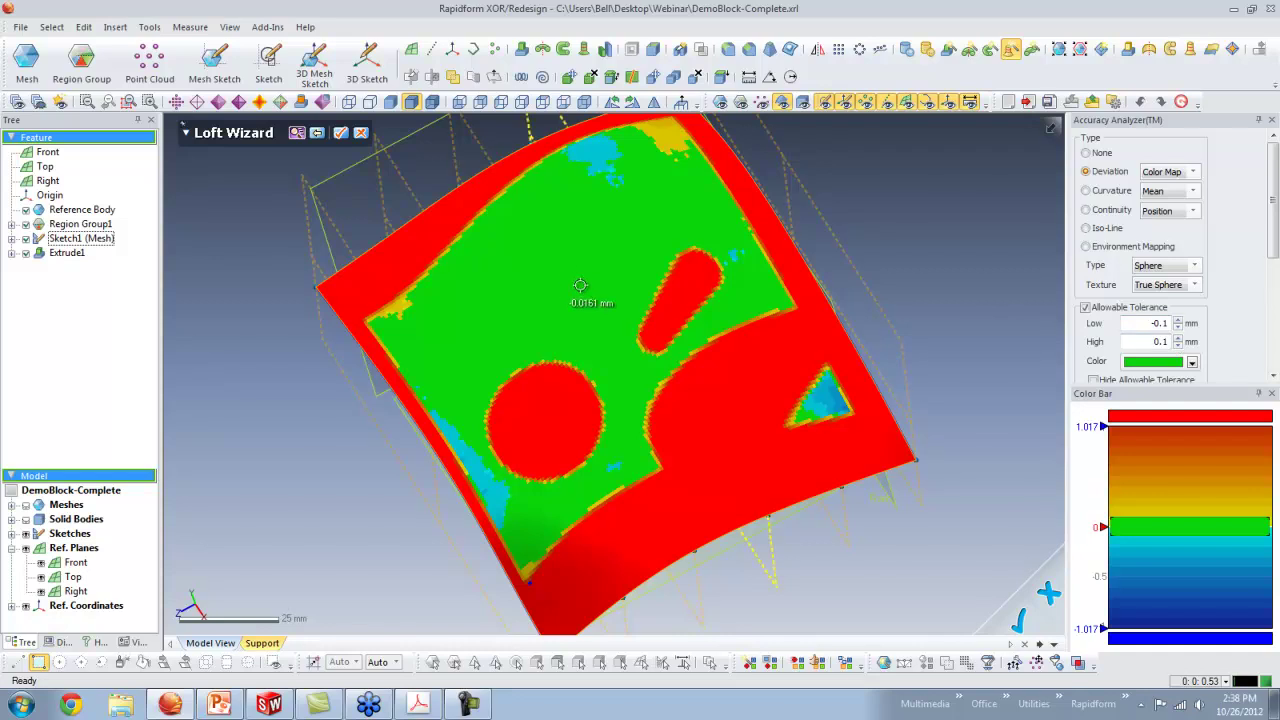
{"action": "left_click", "coordinate": [1164, 323]}
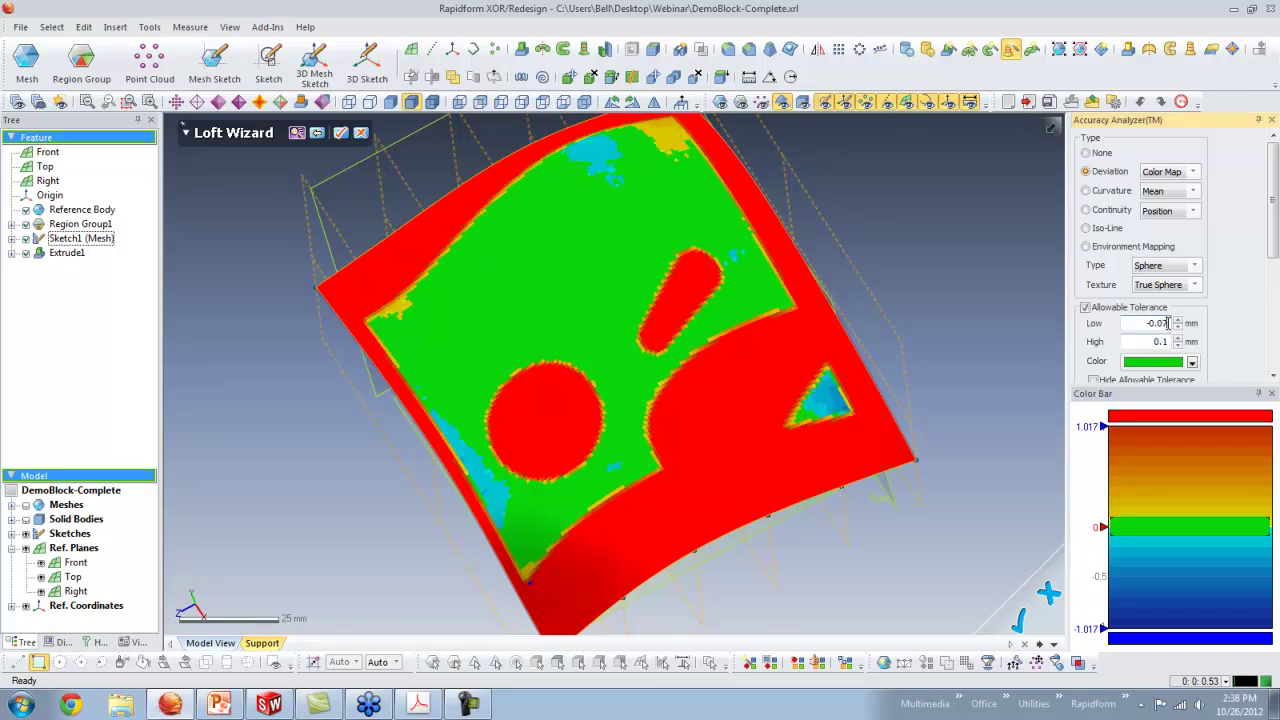
{"action": "key", "text": "Return"}
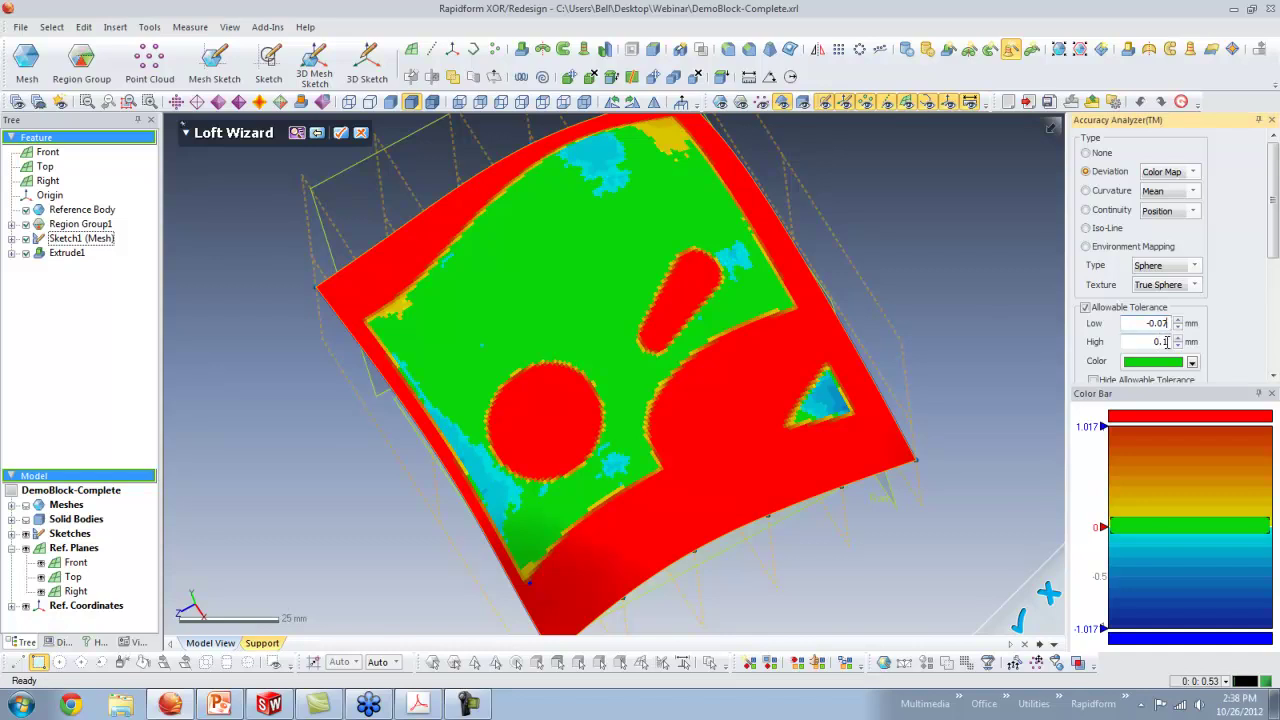
{"action": "left_click", "coordinate": [1175, 342]}
{"action": "type", "text": "0.07"}
{"action": "key", "text": "Return"}
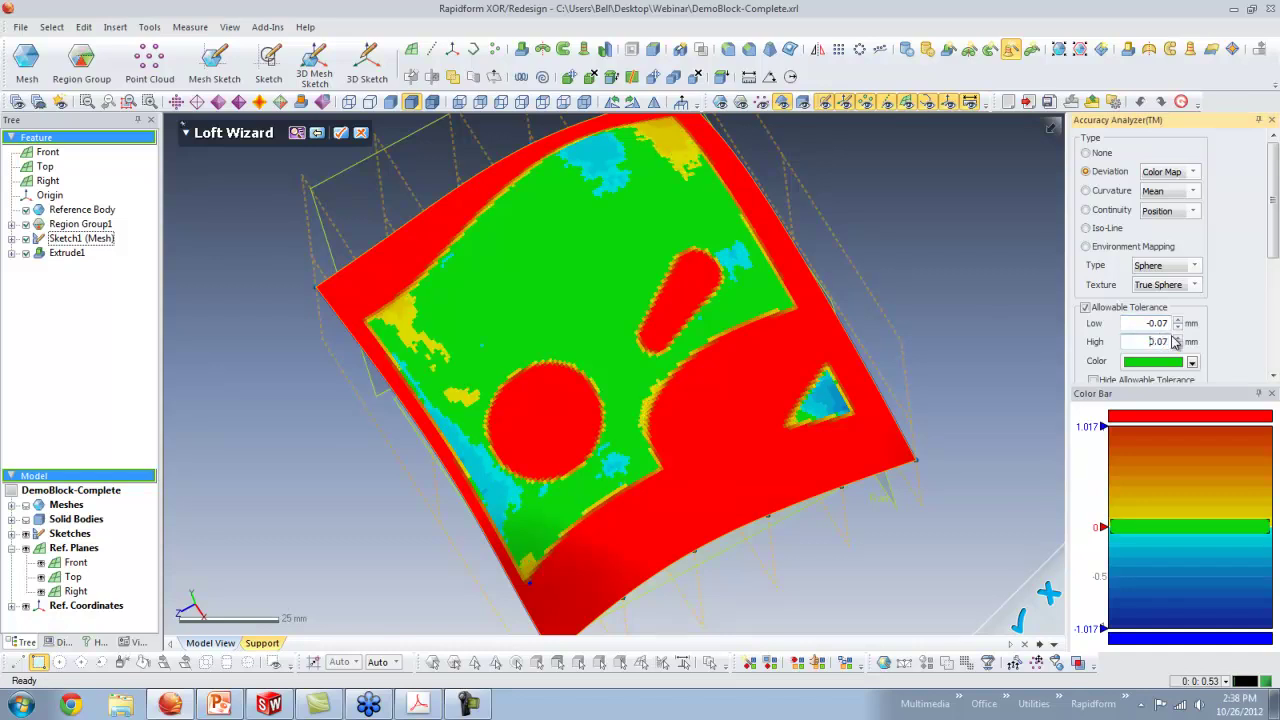
Remove the vertical section line across the lofted surface.
{"action": "right_click_drag", "start_coordinate": [805, 406], "coordinate": [663, 359]}
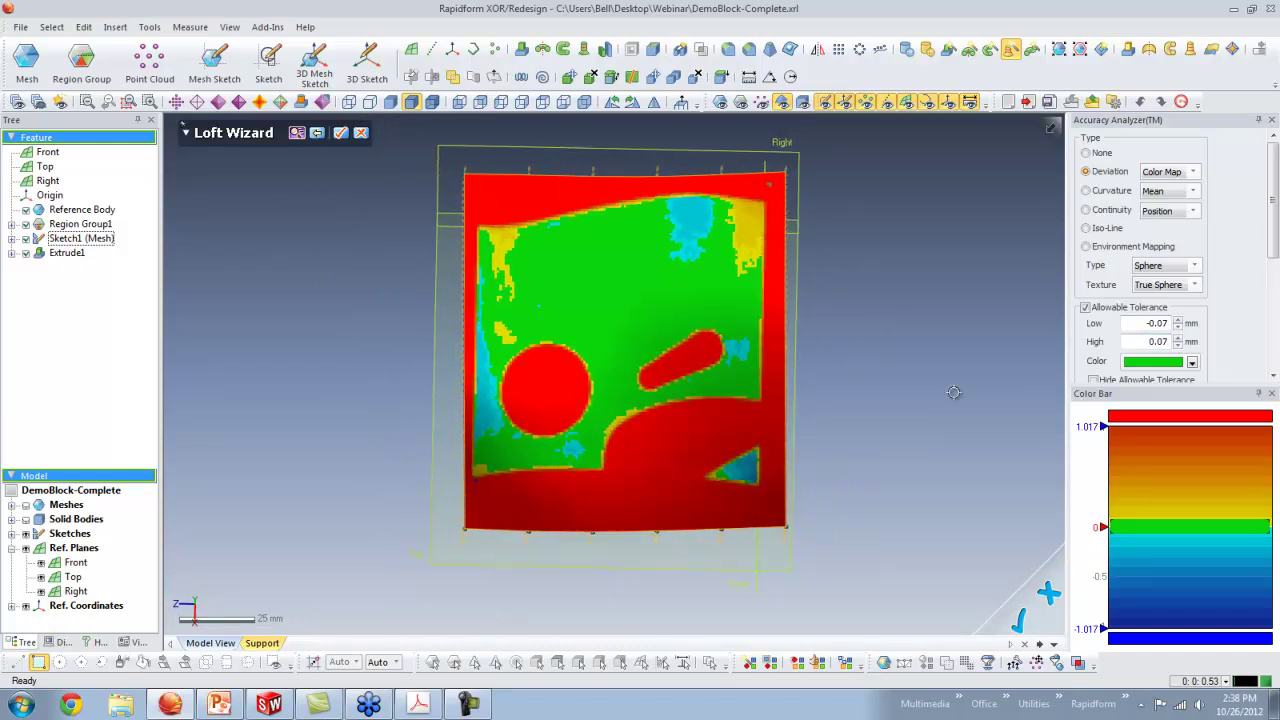
{"action": "left_click", "coordinate": [691, 169]}
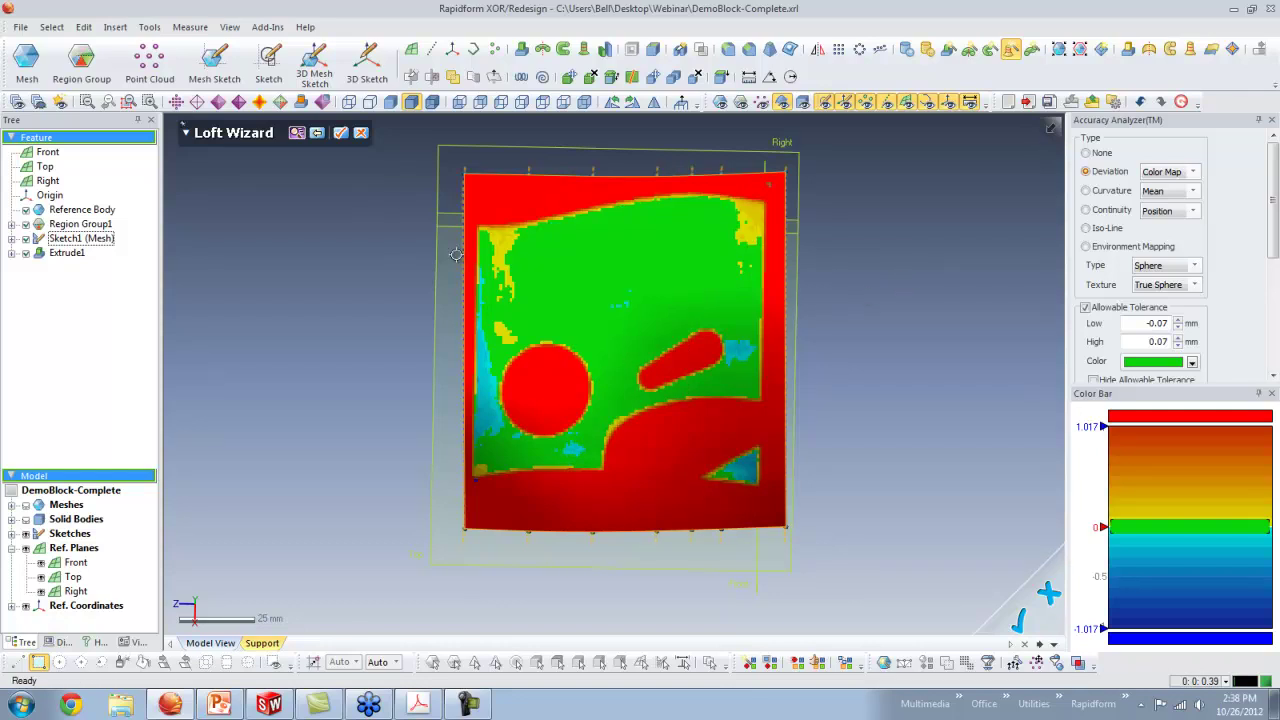
{"action": "right_click_drag", "start_coordinate": [642, 486], "coordinate": [475, 358]}
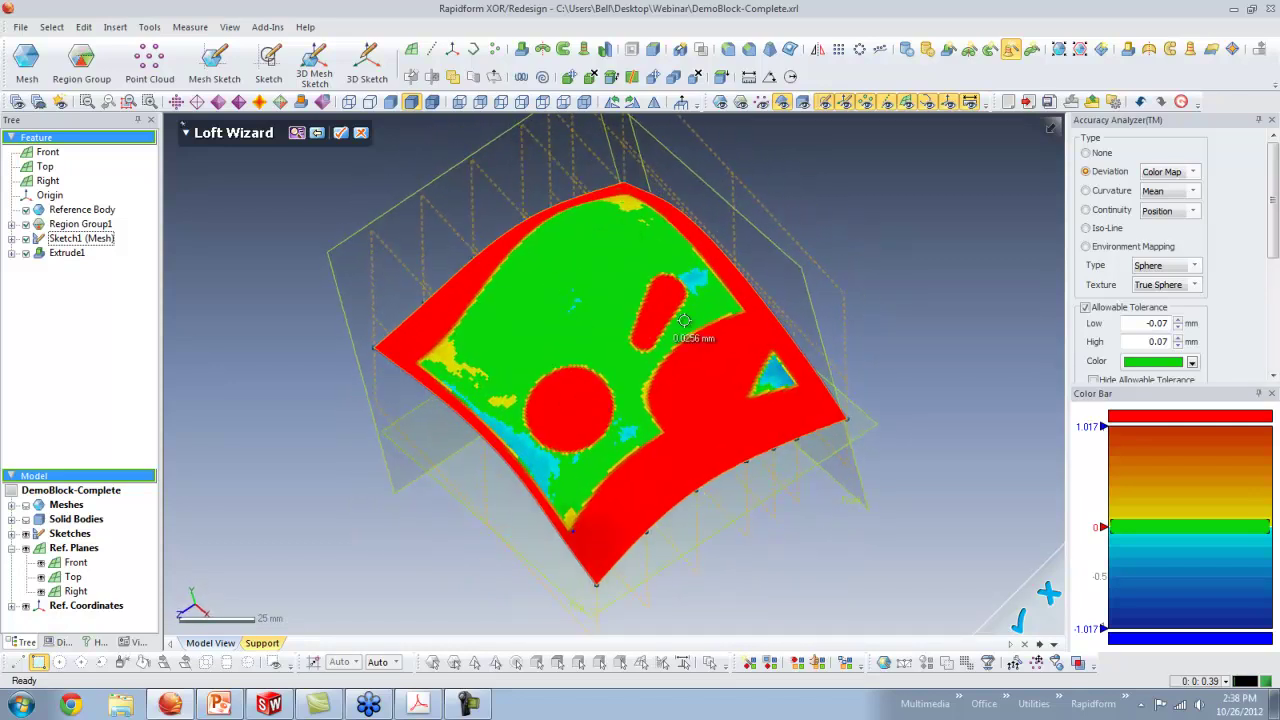
{"action": "right_click_drag", "start_coordinate": [729, 330], "coordinate": [690, 430]}
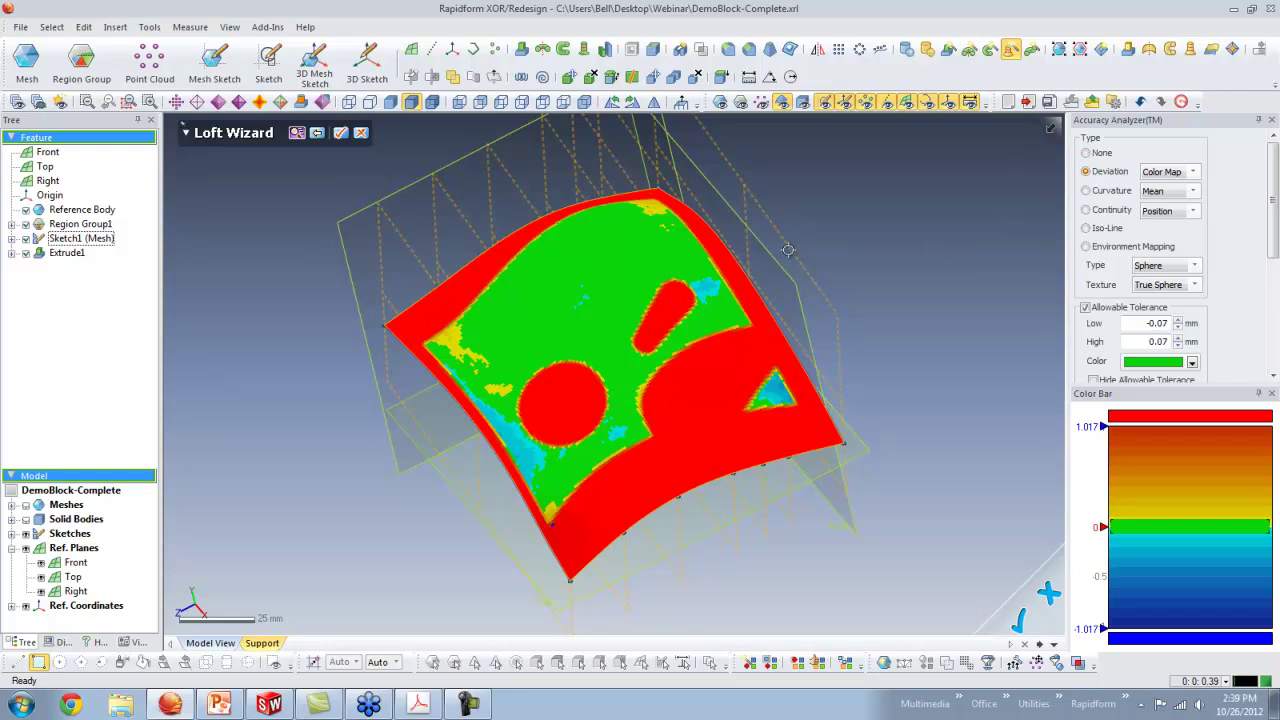
Finish the loft surface and hide the scanned mesh, leaving block and surface visible.
{"action": "left_click", "coordinate": [356, 137]}
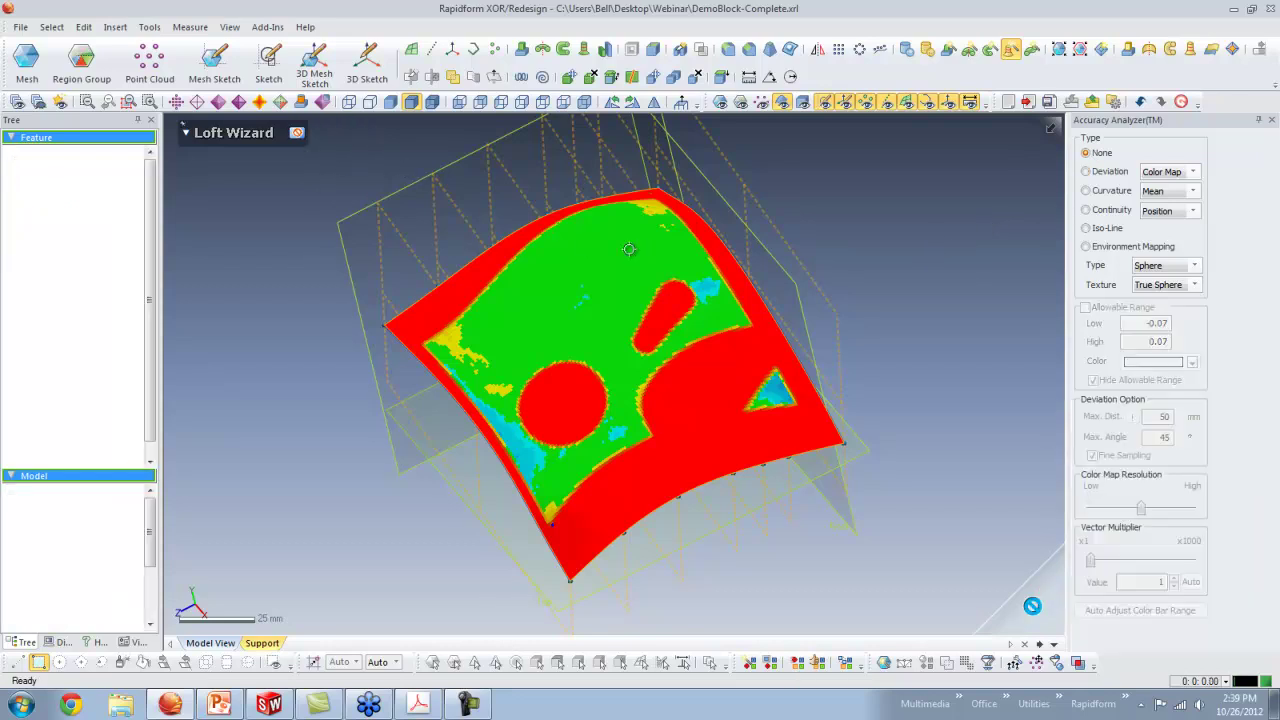
{"action": "left_click", "coordinate": [741, 102]}
{"action": "left_click", "coordinate": [720, 102]}
{"action": "left_click", "coordinate": [806, 102]}
{"action": "right_click_drag", "start_coordinate": [563, 434], "coordinate": [757, 363]}
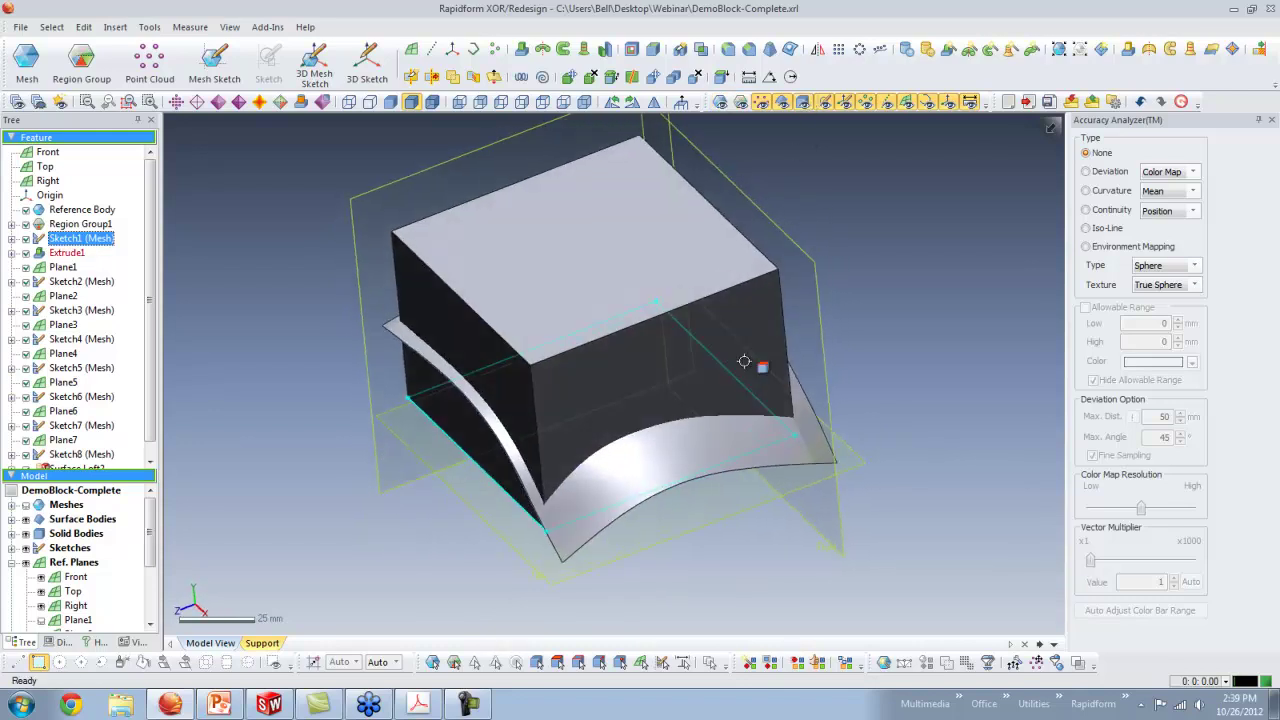
Cut Extrude1 with Surface Loft2, keeping the lower body, then hide the surface.
{"action": "left_click", "coordinate": [680, 49]}
{"action": "left_click", "coordinate": [278, 166]}
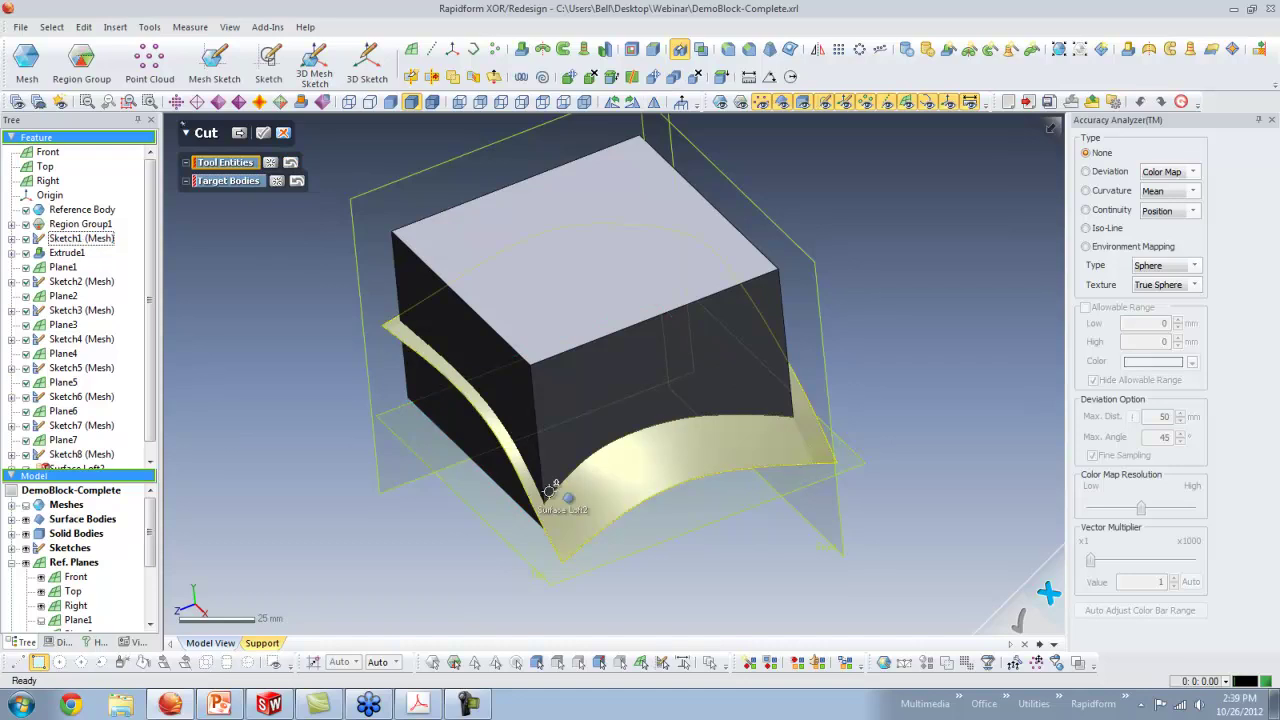
{"action": "left_click", "coordinate": [583, 518]}
{"action": "left_click", "coordinate": [514, 320]}
{"action": "left_click", "coordinate": [239, 133]}
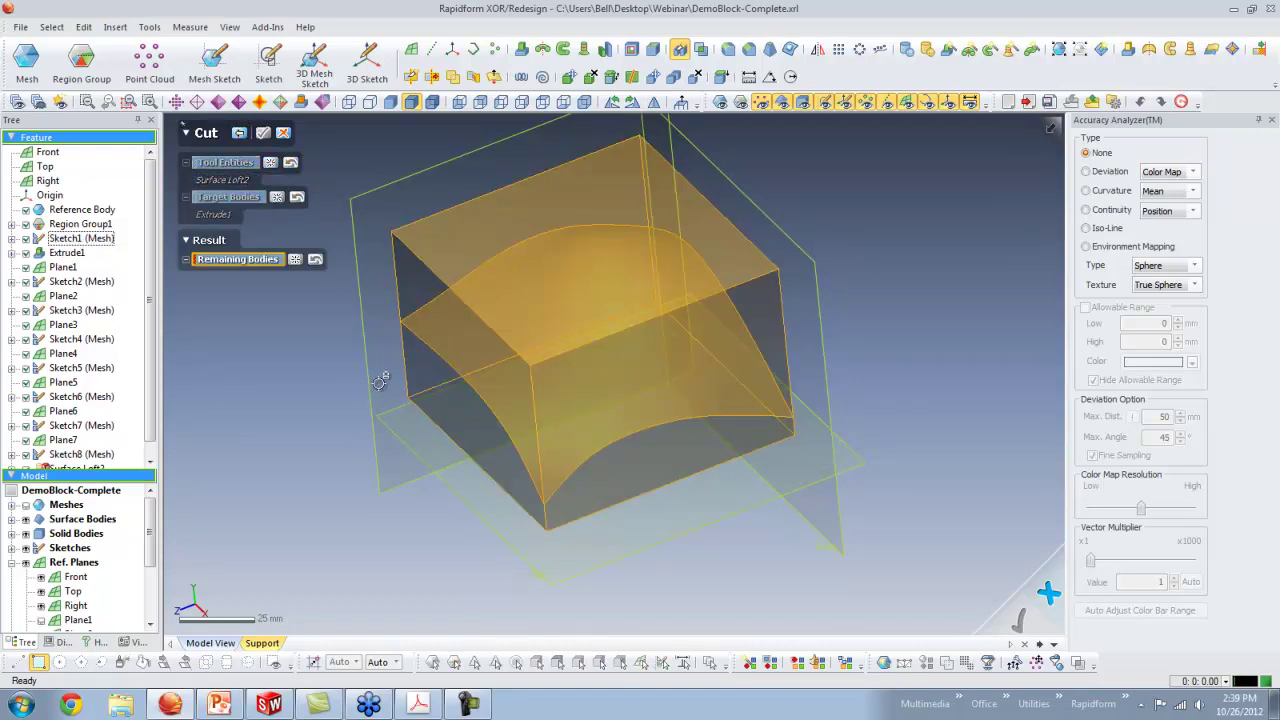
{"action": "left_click", "coordinate": [437, 408]}
{"action": "left_click", "coordinate": [263, 133]}
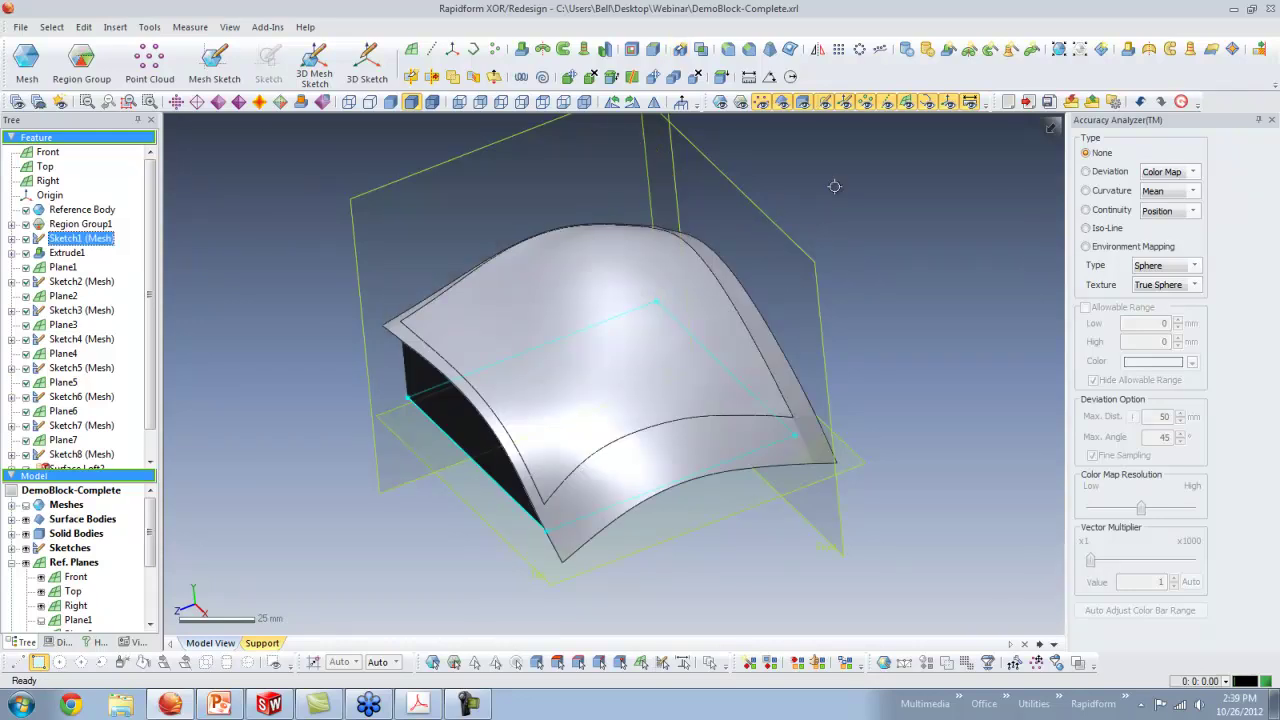
{"action": "left_click", "coordinate": [784, 104]}
{"action": "right_click_drag", "start_coordinate": [663, 323], "coordinate": [628, 317]}
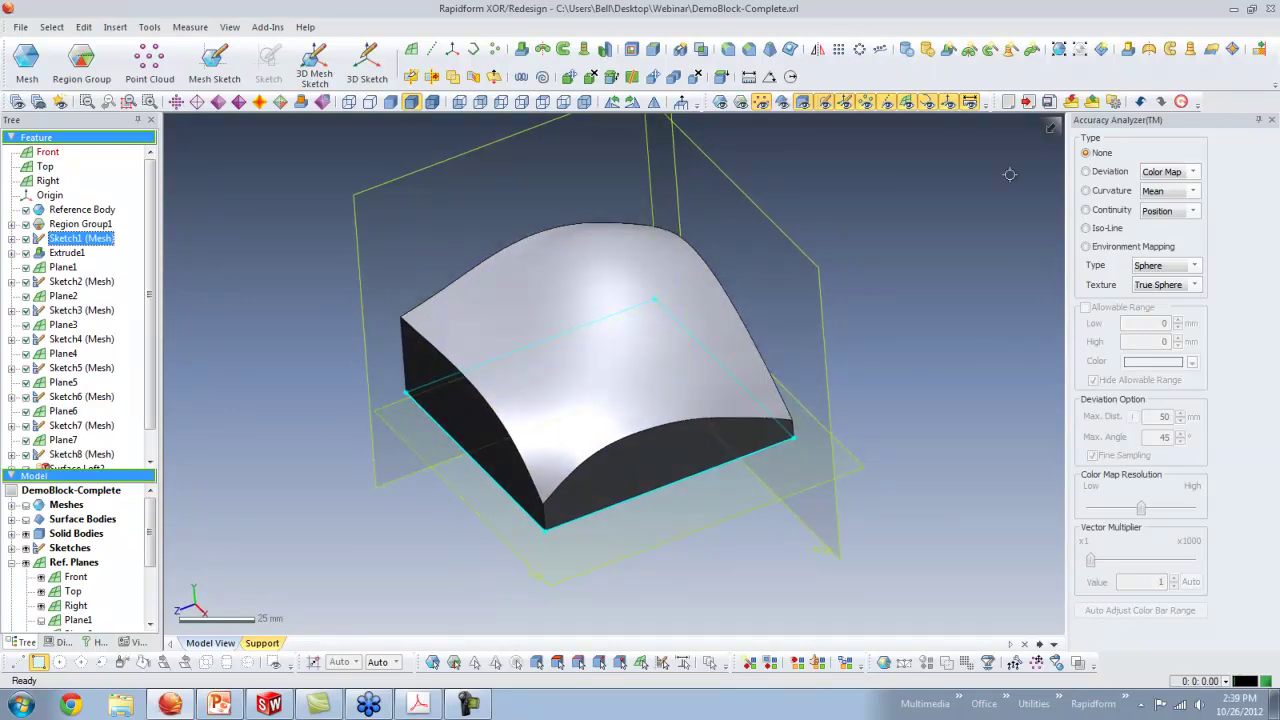
Show the Deviation colour map on the trimmed block with ±0.1 mm allowable tolerance.
{"action": "left_click", "coordinate": [1086, 172]}
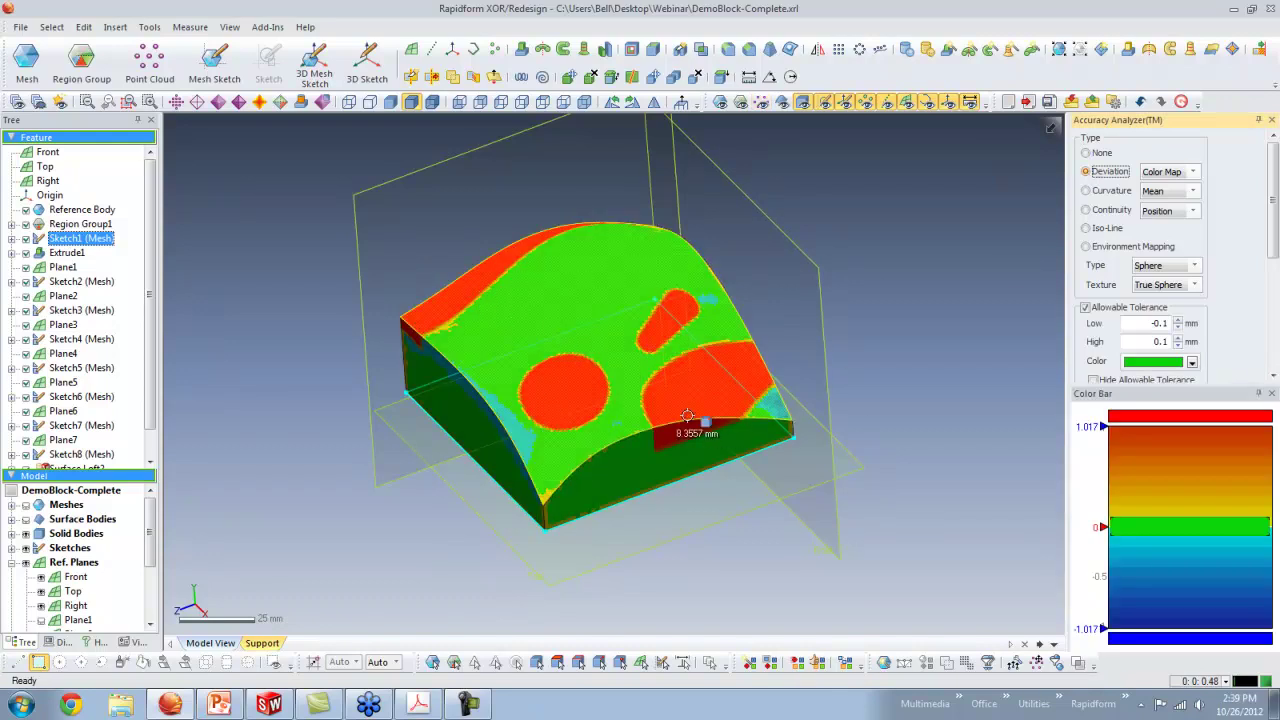
{"action": "right_click_drag", "start_coordinate": [888, 363], "coordinate": [558, 377]}
{"action": "right_click_drag", "start_coordinate": [579, 371], "coordinate": [626, 463]}
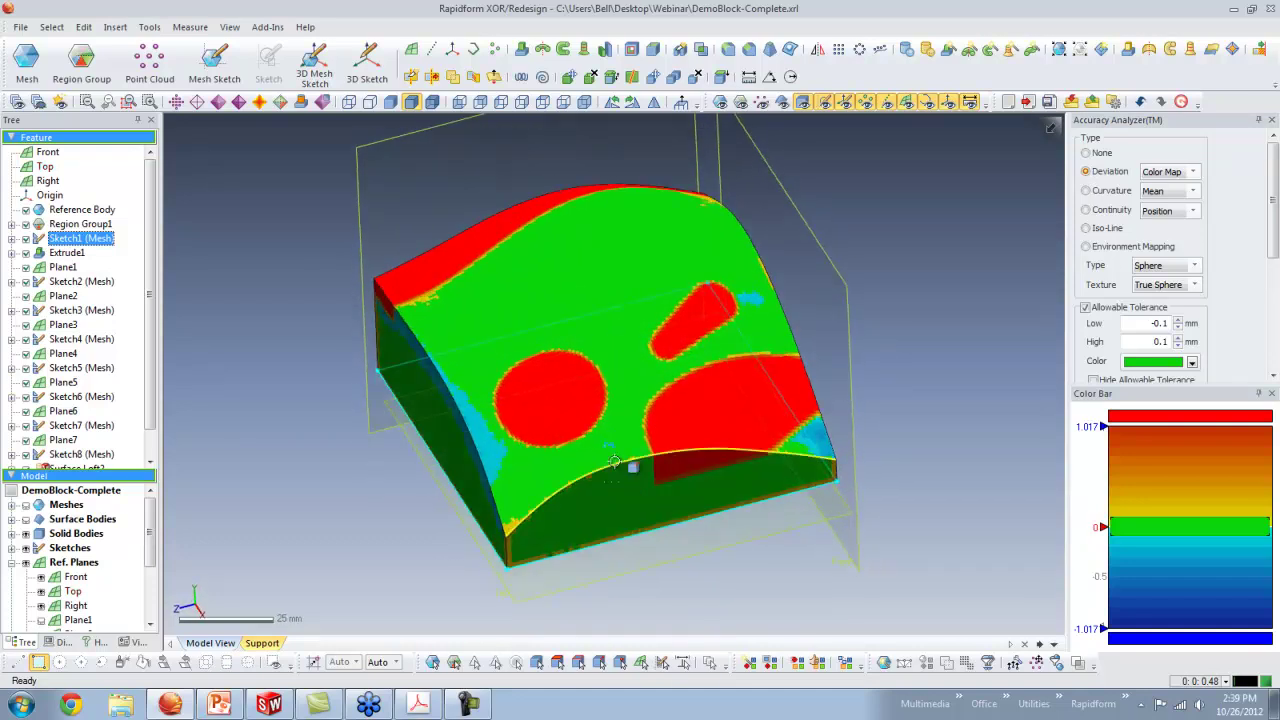
Toggle the scanned and solid body visibility to compare the scan against the deviation map.
{"action": "left_click", "coordinate": [720, 102]}
{"action": "left_click", "coordinate": [741, 103]}
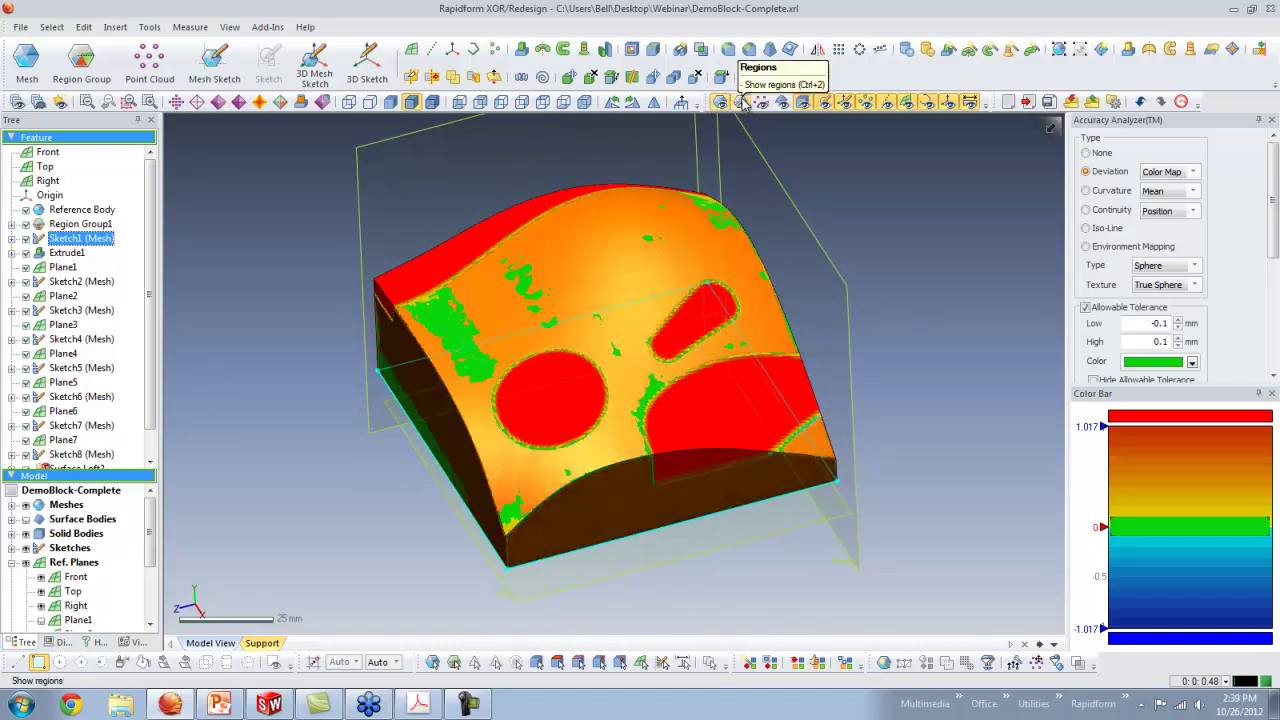
{"action": "left_click", "coordinate": [803, 103]}
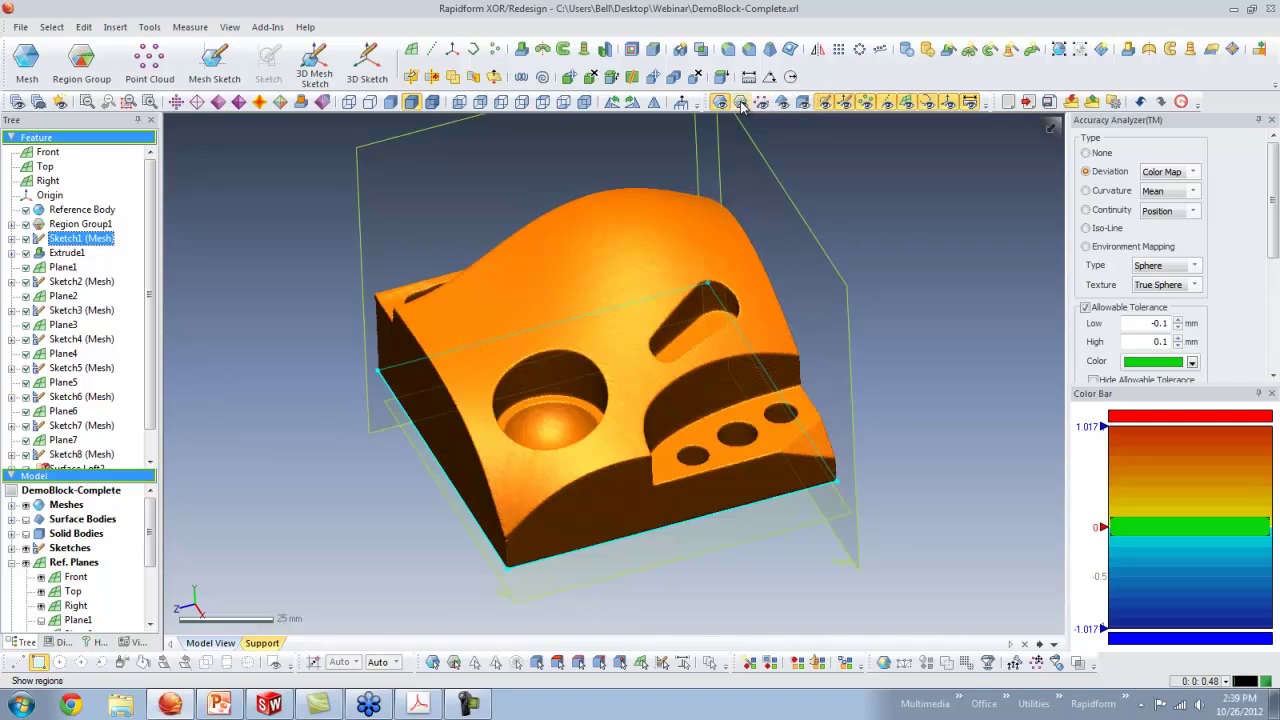
{"action": "left_click", "coordinate": [803, 103]}
{"action": "left_click", "coordinate": [803, 103]}
{"action": "right_click_drag", "start_coordinate": [600, 520], "coordinate": [620, 550]}
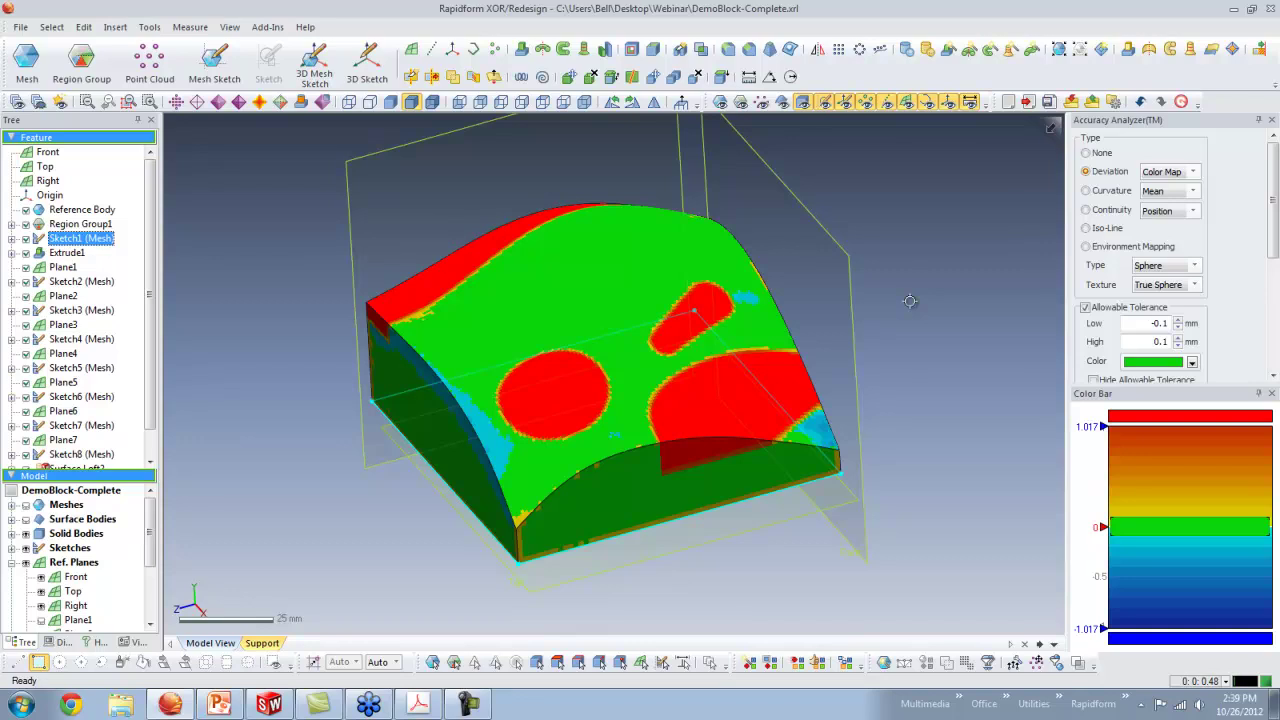
{"action": "left_click", "coordinate": [20, 27]}
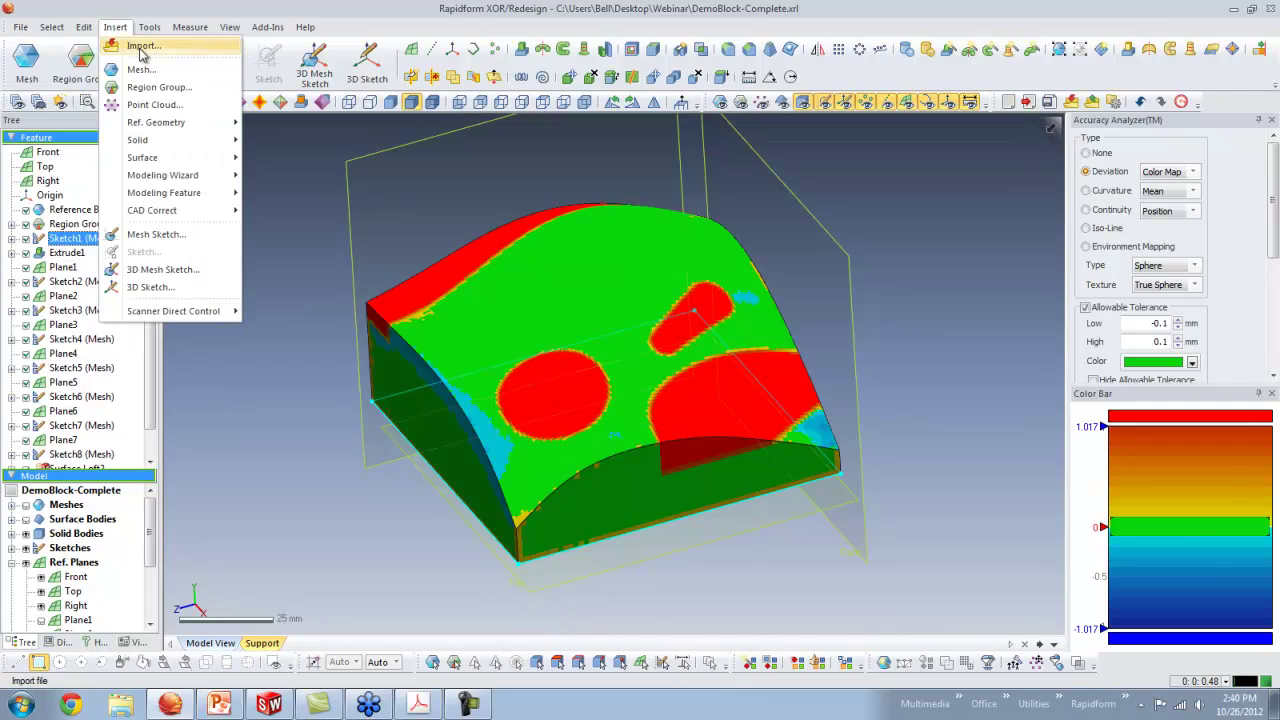
{"action": "left_click", "coordinate": [138, 46]}
{"action": "left_click", "coordinate": [767, 379]}
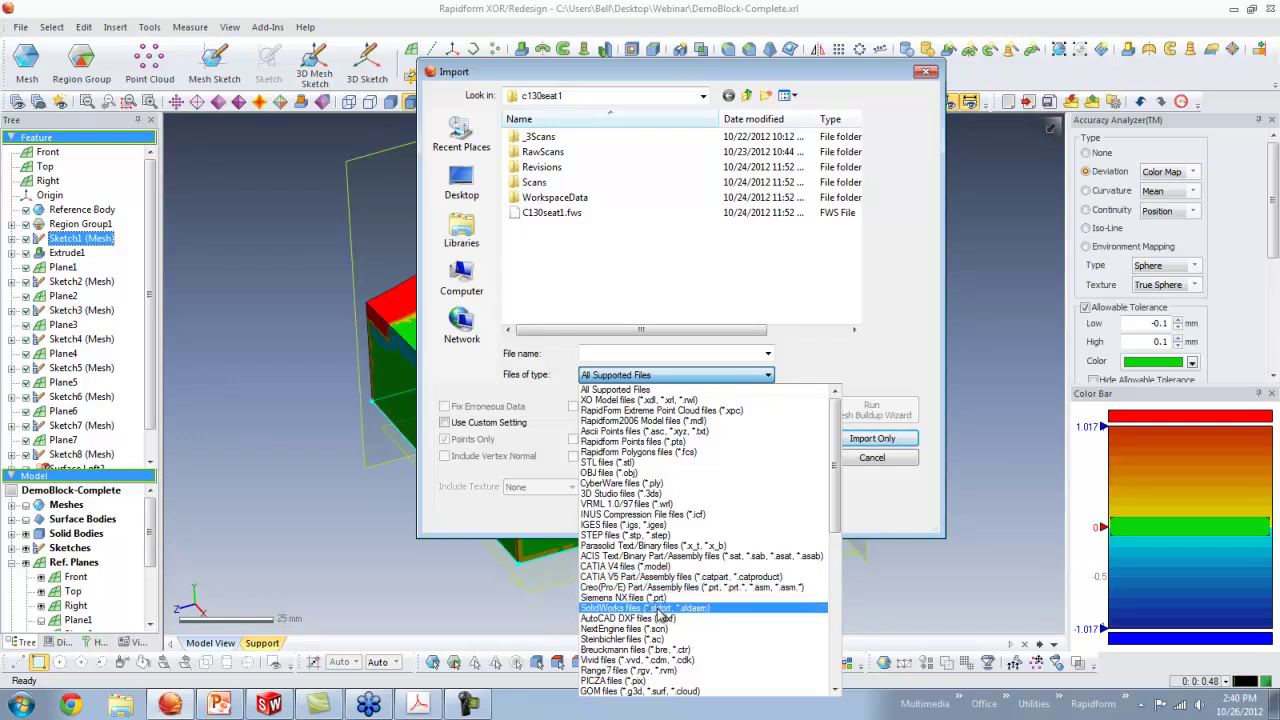
{"action": "left_click", "coordinate": [955, 610]}
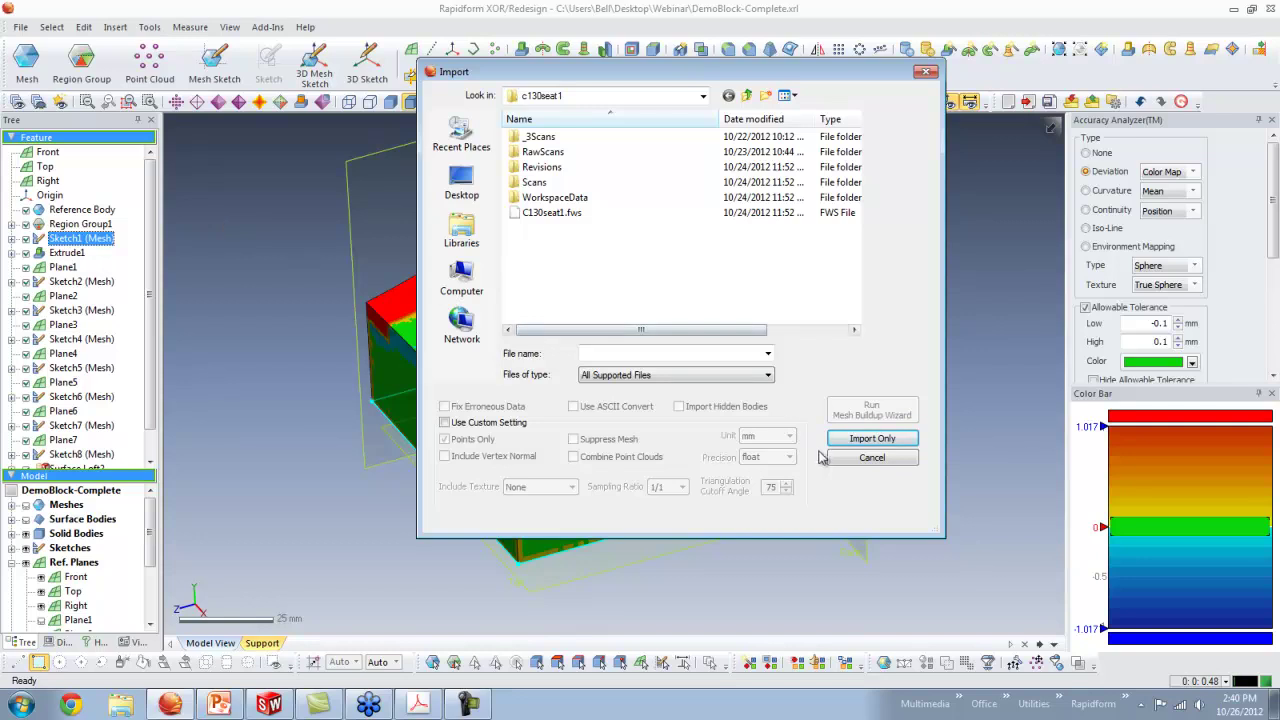
{"action": "left_click", "coordinate": [890, 467]}
{"action": "right_click_drag", "start_coordinate": [557, 323], "coordinate": [697, 349]}
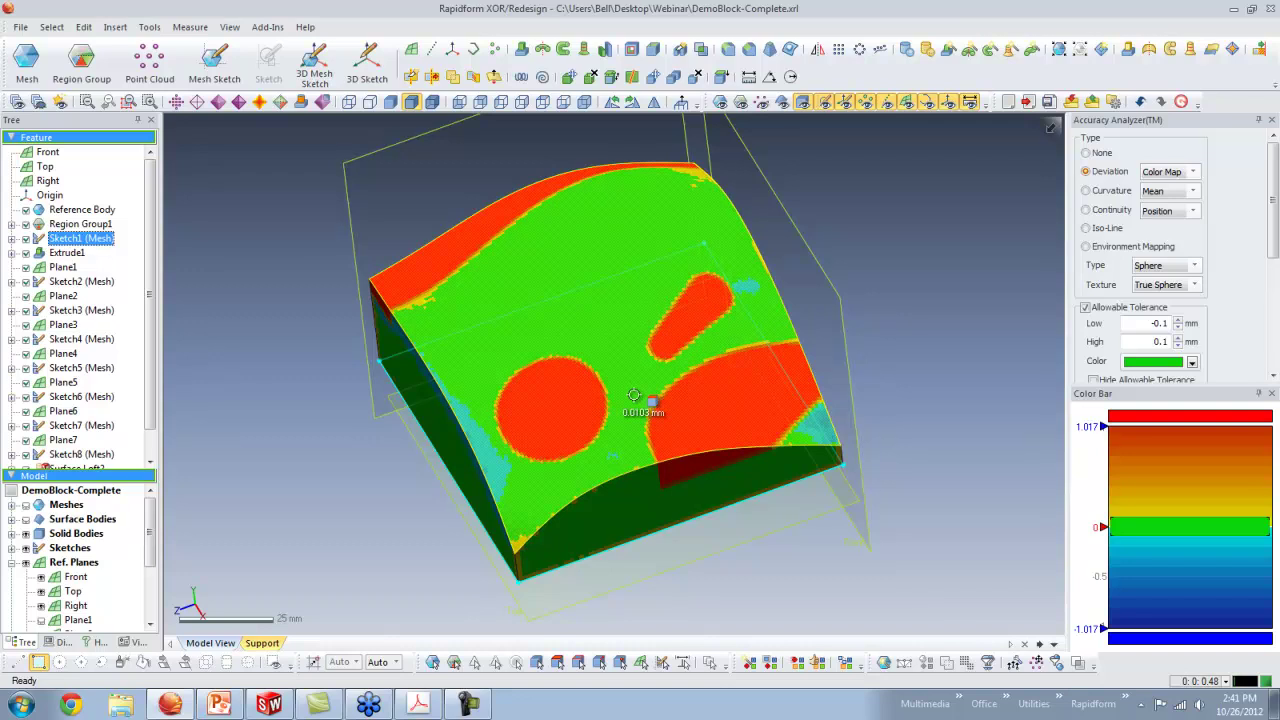
Select Reference Body, set Accuracy Analyzer type to None, and hide the solid bodies.
{"action": "right_click_drag", "start_coordinate": [634, 395], "coordinate": [590, 330]}
{"action": "left_click", "coordinate": [96, 210]}
{"action": "left_click", "coordinate": [1097, 157]}
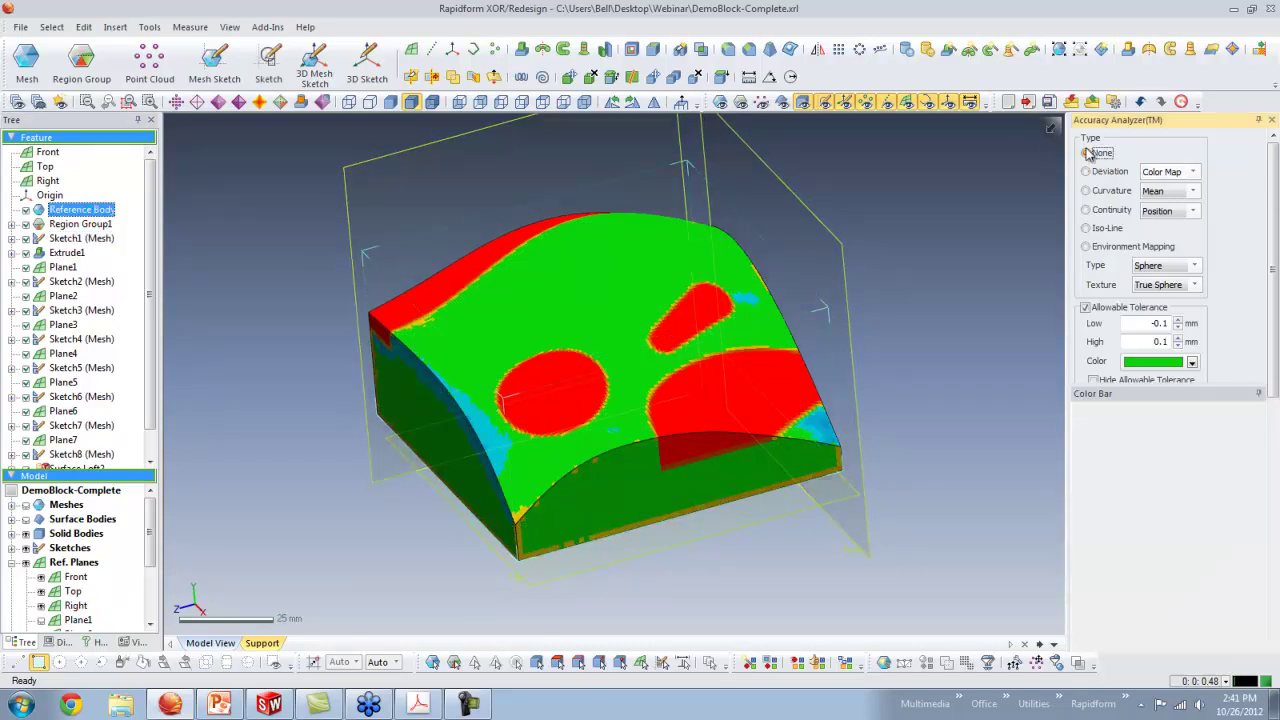
{"action": "left_click", "coordinate": [720, 101]}
Render the orange DemoBlock scan shaded with triangle edges, zooming in on its holes.
{"action": "left_click", "coordinate": [803, 101]}
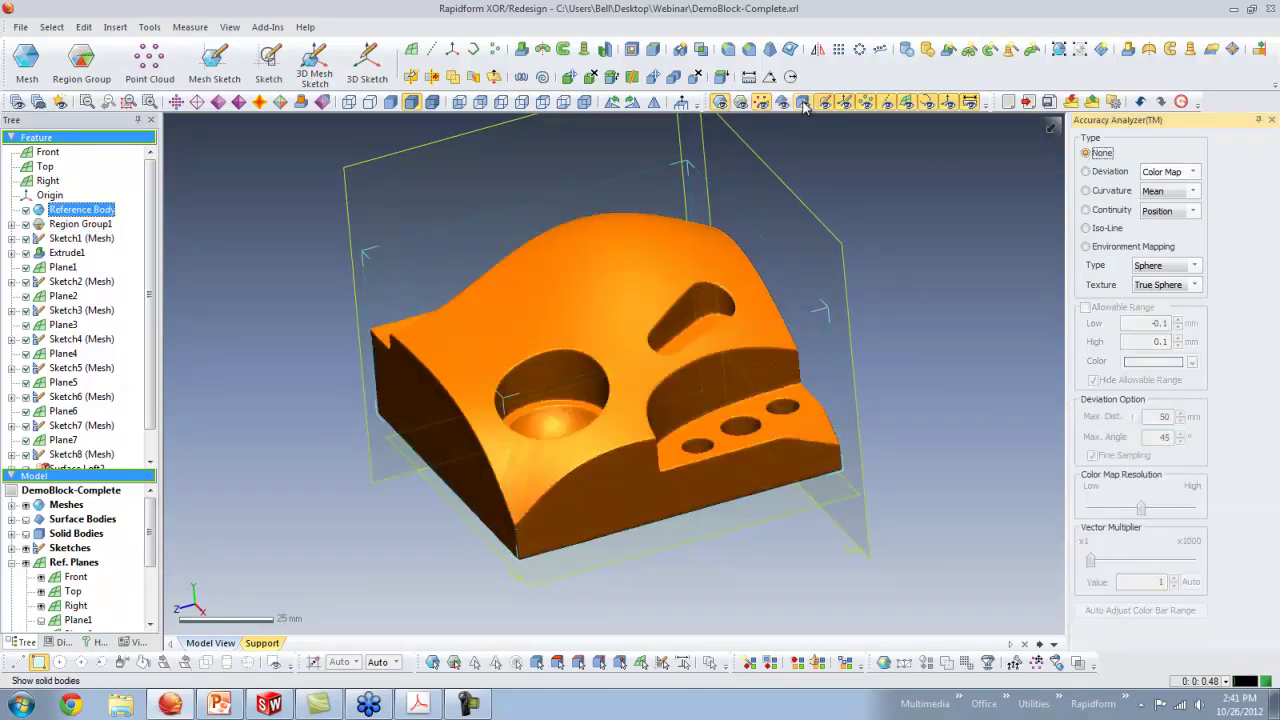
{"action": "right_click_drag", "start_coordinate": [600, 357], "coordinate": [607, 474]}
{"action": "scroll", "coordinate": [606, 456], "scroll_direction": "up", "scroll_amount": 5}
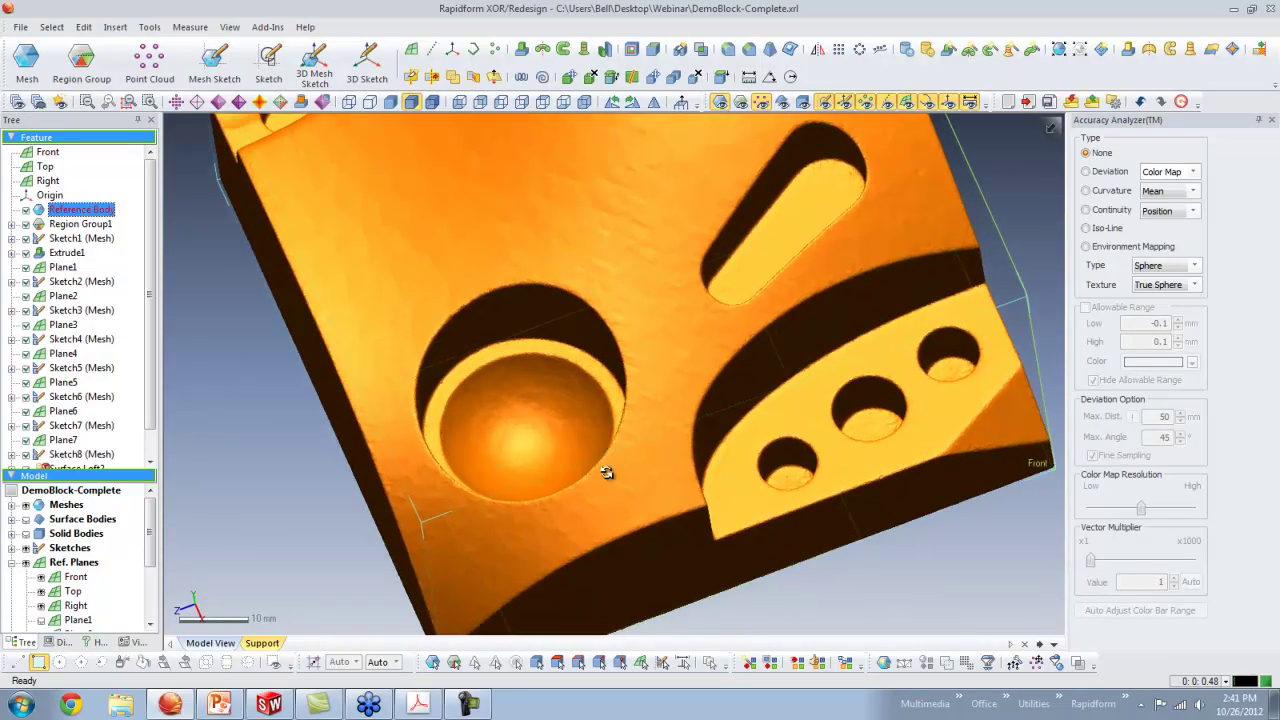
{"action": "left_click", "coordinate": [237, 101]}
{"action": "mouse_move", "coordinate": [640, 400]}
{"action": "right_mouse_down"}
{"action": "mouse_move", "coordinate": [657, 423]}
{"action": "mouse_move", "coordinate": [649, 403]}
{"action": "mouse_move", "coordinate": [737, 329]}
{"action": "mouse_move", "coordinate": [774, 357]}
{"action": "mouse_move", "coordinate": [754, 357]}
{"action": "mouse_move", "coordinate": [607, 466]}
{"action": "right_mouse_up"}
{"action": "scroll", "coordinate": [651, 399], "scroll_direction": "up", "scroll_amount": 3}
{"action": "scroll", "coordinate": [745, 356], "scroll_direction": "down", "scroll_amount": 5}
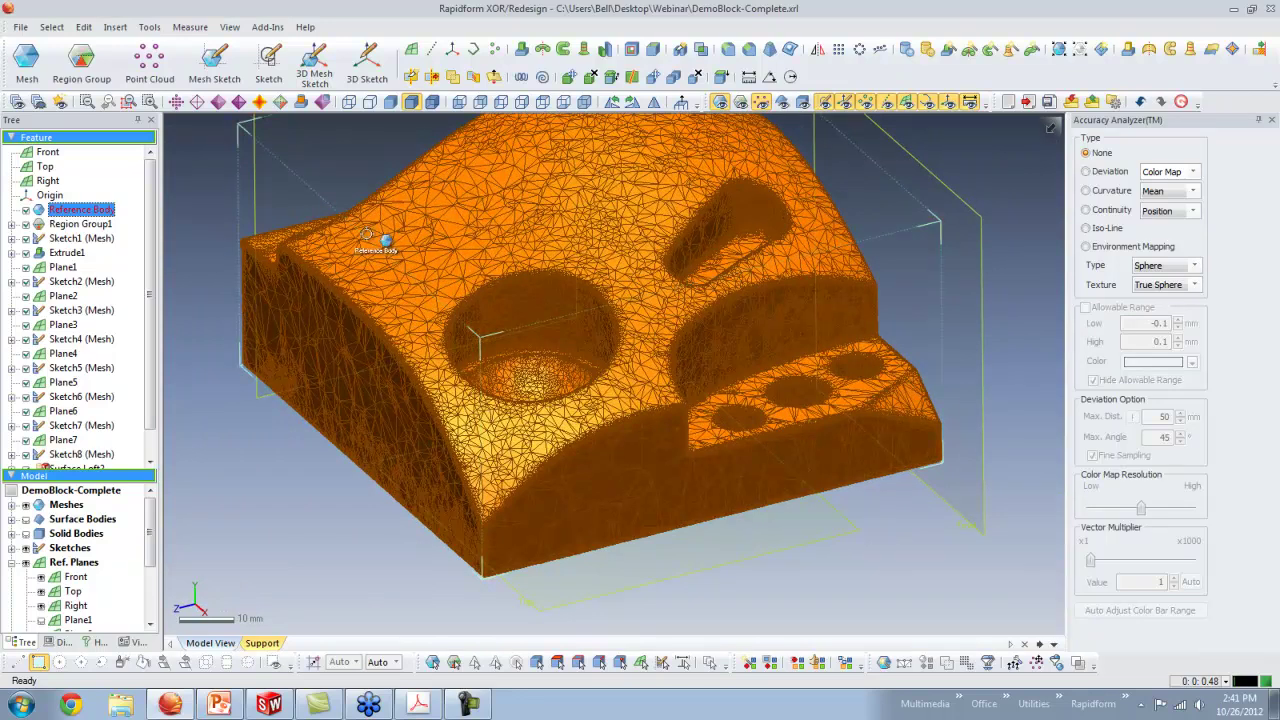
Look through the Mesh Tools and Region Tools menus, then switch the scan back to plain Shaded rendering.
{"action": "left_click", "coordinate": [150, 27]}
{"action": "mouse_move", "coordinate": [175, 64]}
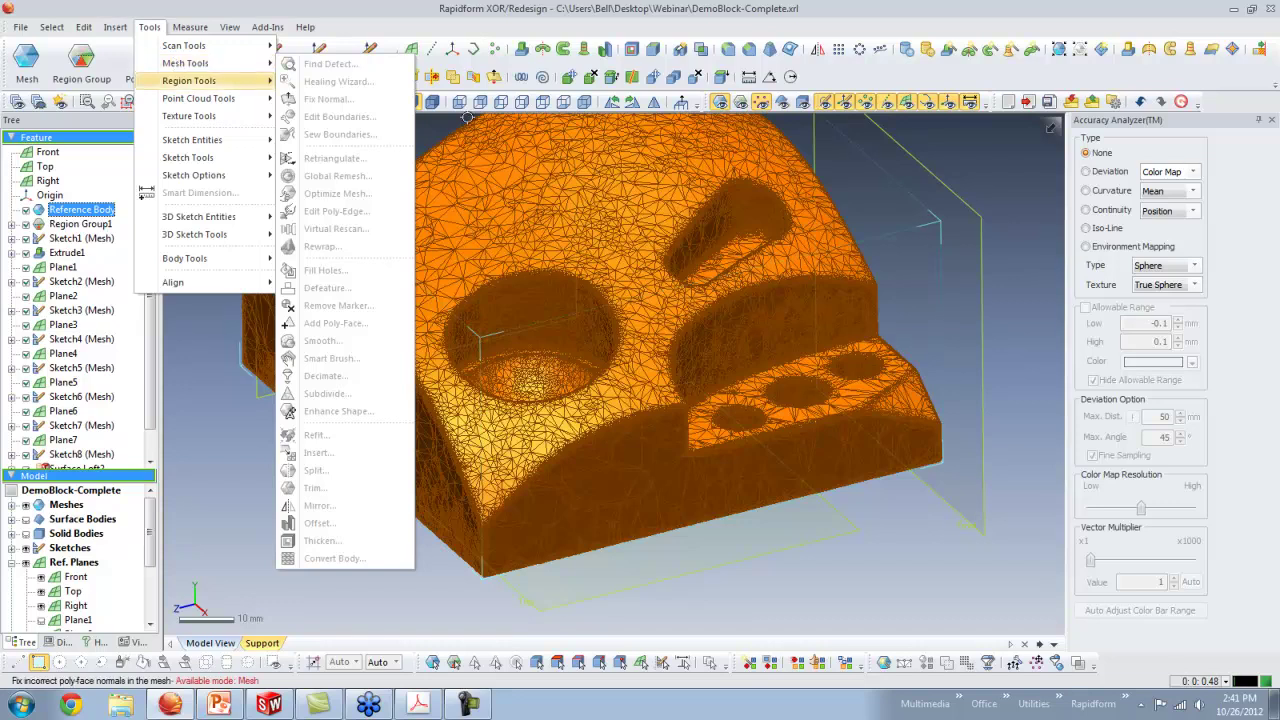
{"action": "left_click", "coordinate": [529, 386]}
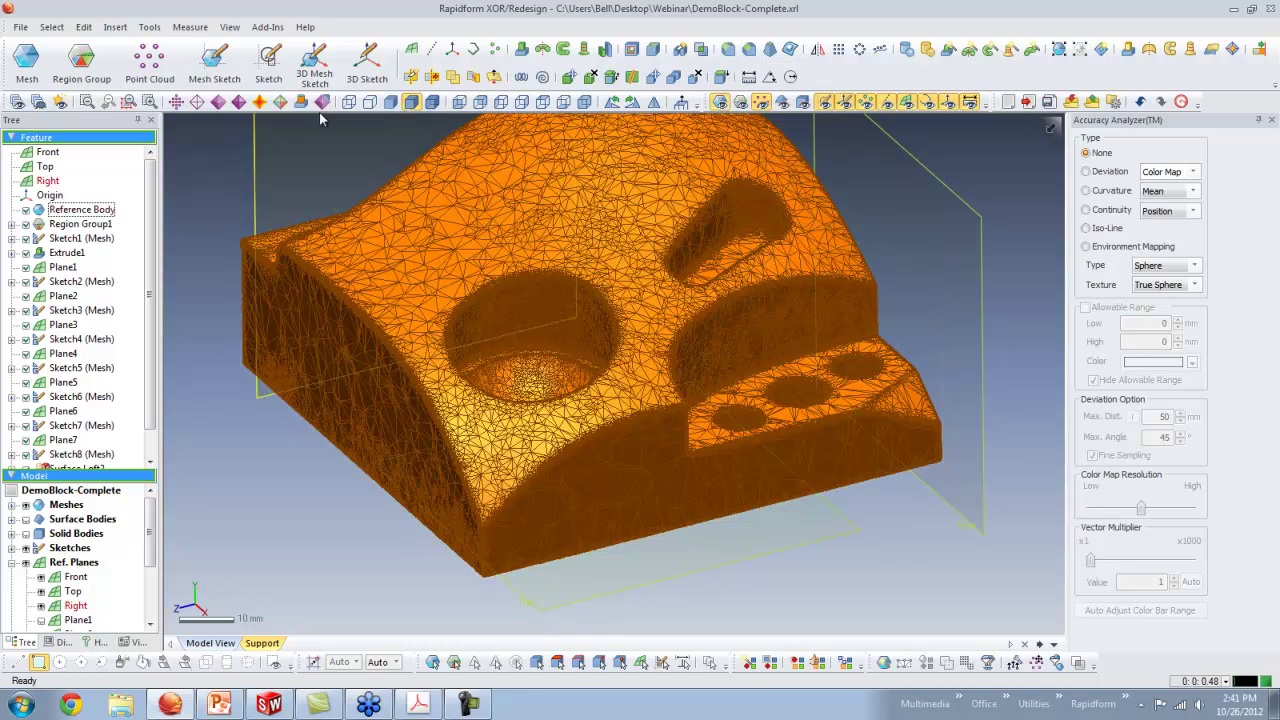
{"action": "left_click", "coordinate": [219, 102]}
{"action": "mouse_move", "coordinate": [617, 306]}
{"action": "right_mouse_down"}
{"action": "mouse_move", "coordinate": [608, 323]}
{"action": "mouse_move", "coordinate": [807, 632]}
{"action": "right_mouse_up"}
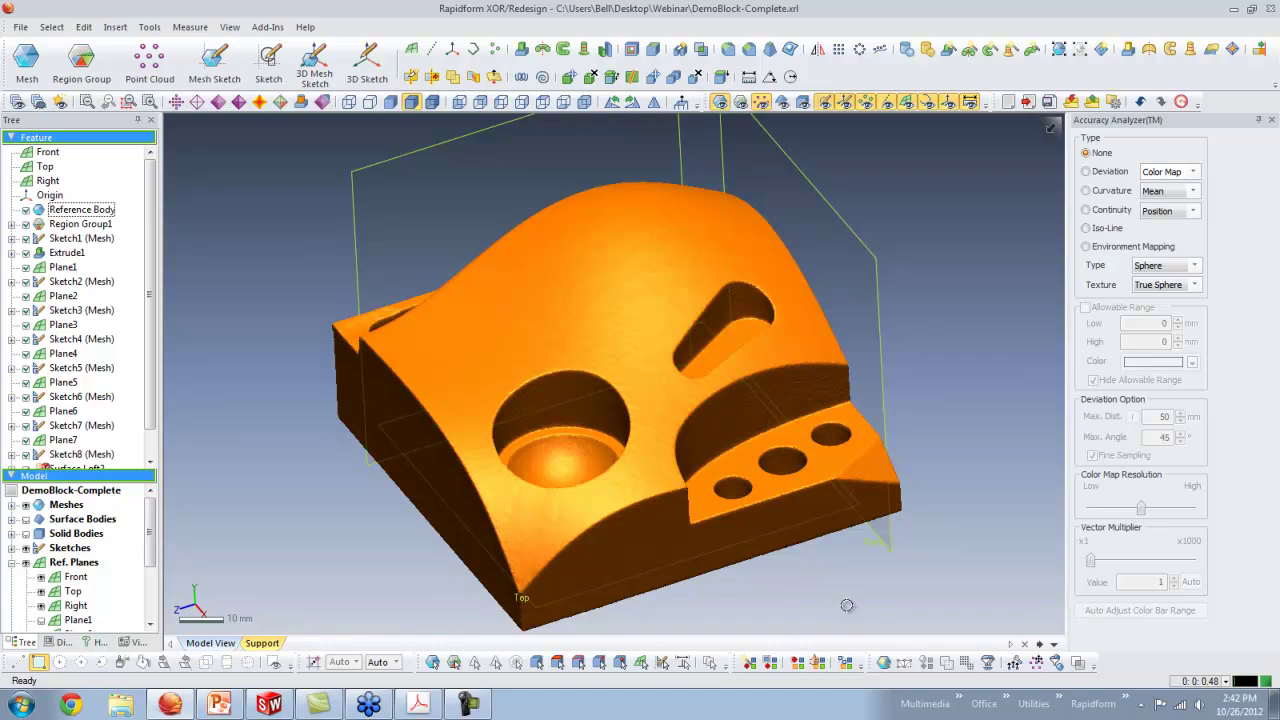
Orbit the scanned part, then minimise Rapidform XOR to show the desktop.
{"action": "right_click_drag", "start_coordinate": [538, 300], "coordinate": [543, 375]}
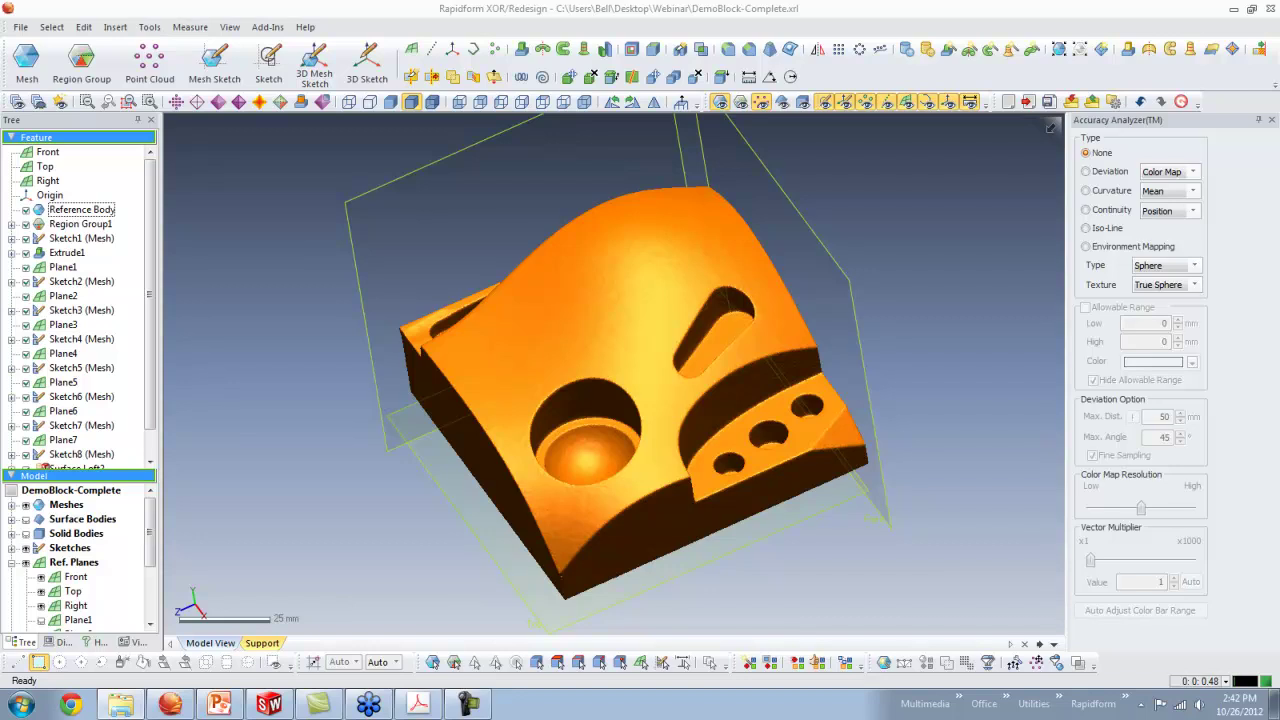
{"action": "key", "text": "super+d"}
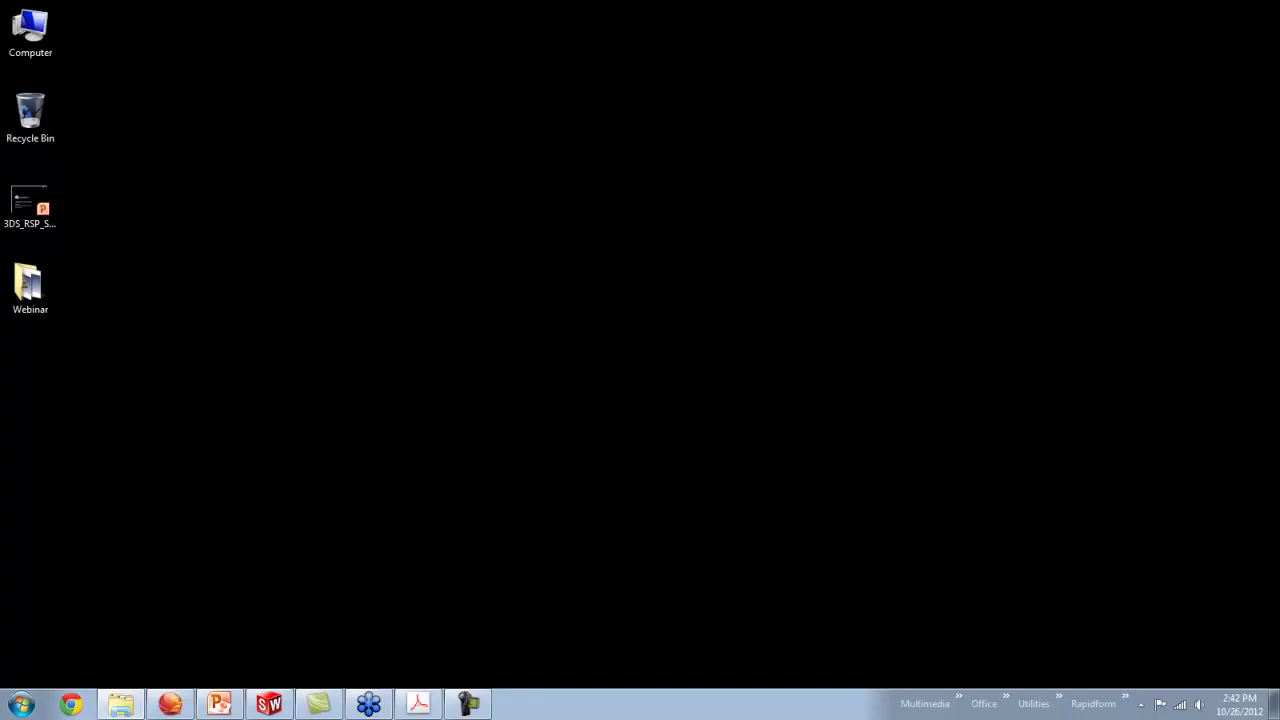
Show the 'Thank you for your time' slide 17 in PowerPoint, then start File > New in Rapidform.
{"action": "left_click", "coordinate": [219, 704]}
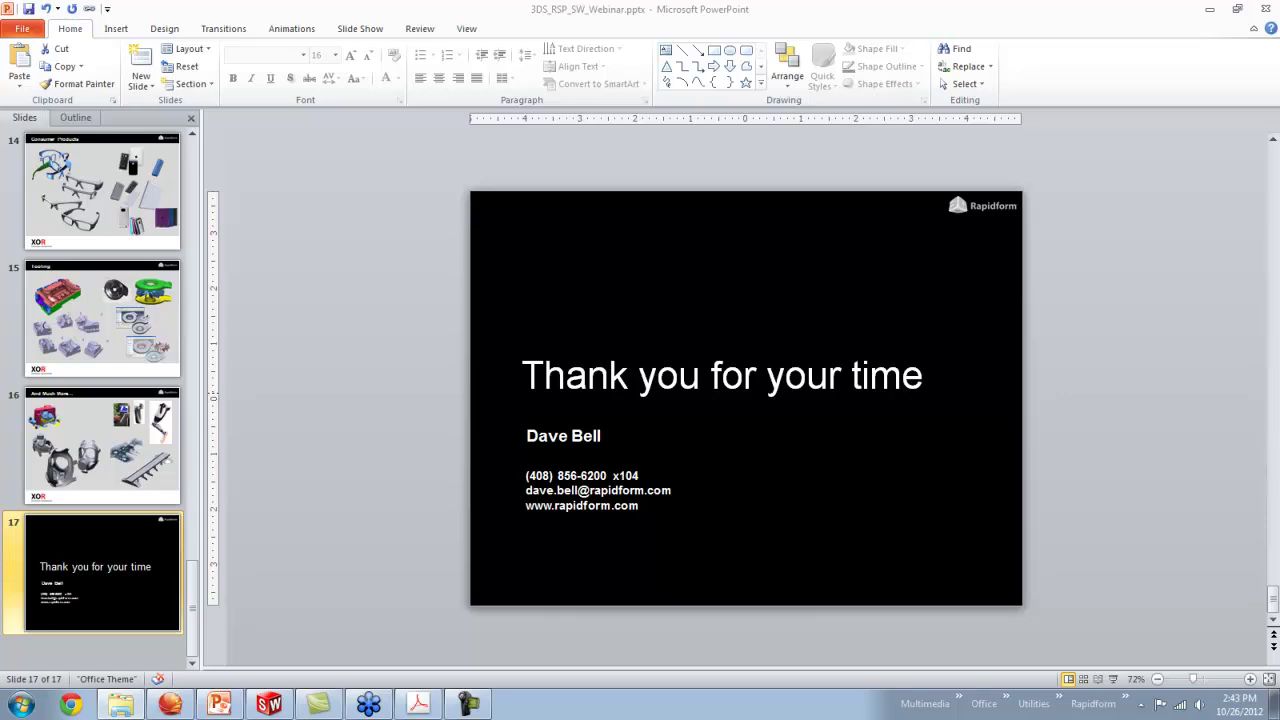
{"action": "left_click", "coordinate": [170, 704]}
{"action": "left_click", "coordinate": [20, 27]}
{"action": "left_click", "coordinate": [32, 46]}
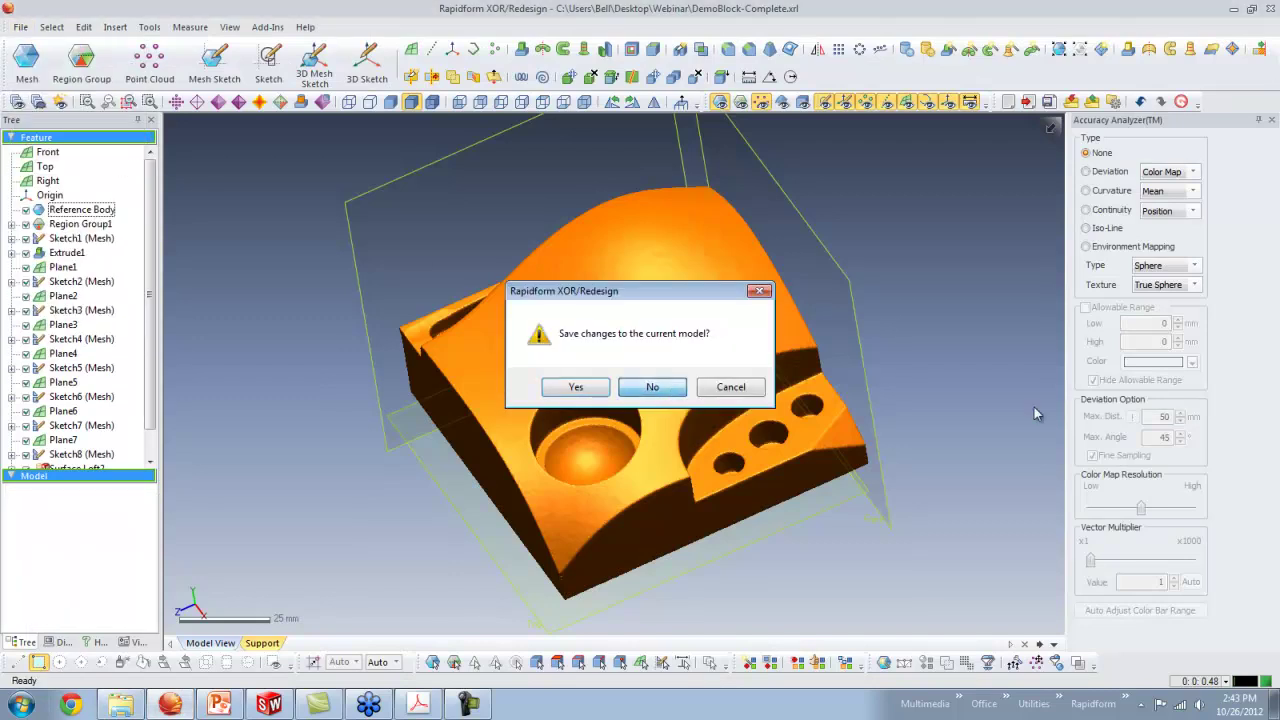
Decline saving the block, open XOR3-Window-Surface.xrl, and choose Delete on Auto Surfacing1.
{"action": "left_click", "coordinate": [665, 392]}
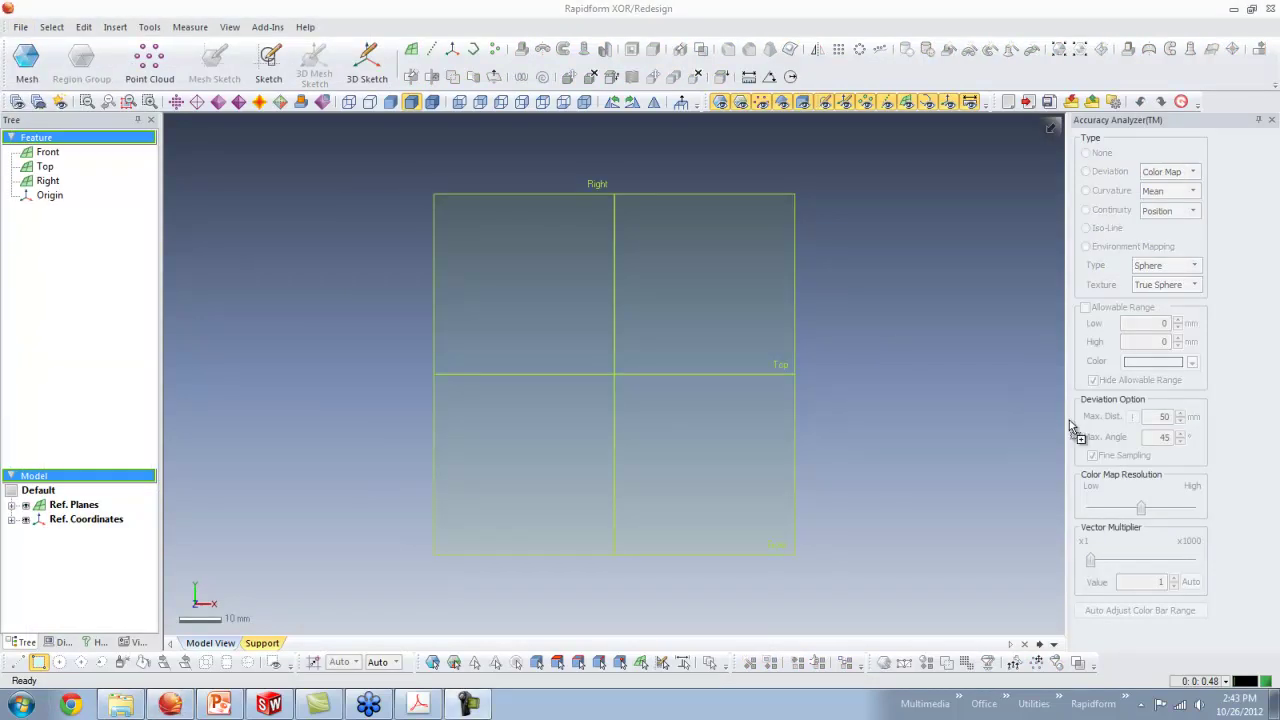
{"action": "right_click_drag", "start_coordinate": [771, 392], "coordinate": [605, 440]}
{"action": "right_click", "coordinate": [70, 228]}
Confirm deleting Auto Surfacing1 and show the Error List panel, keeping CAD compatibility at None.
{"action": "left_click", "coordinate": [112, 252]}
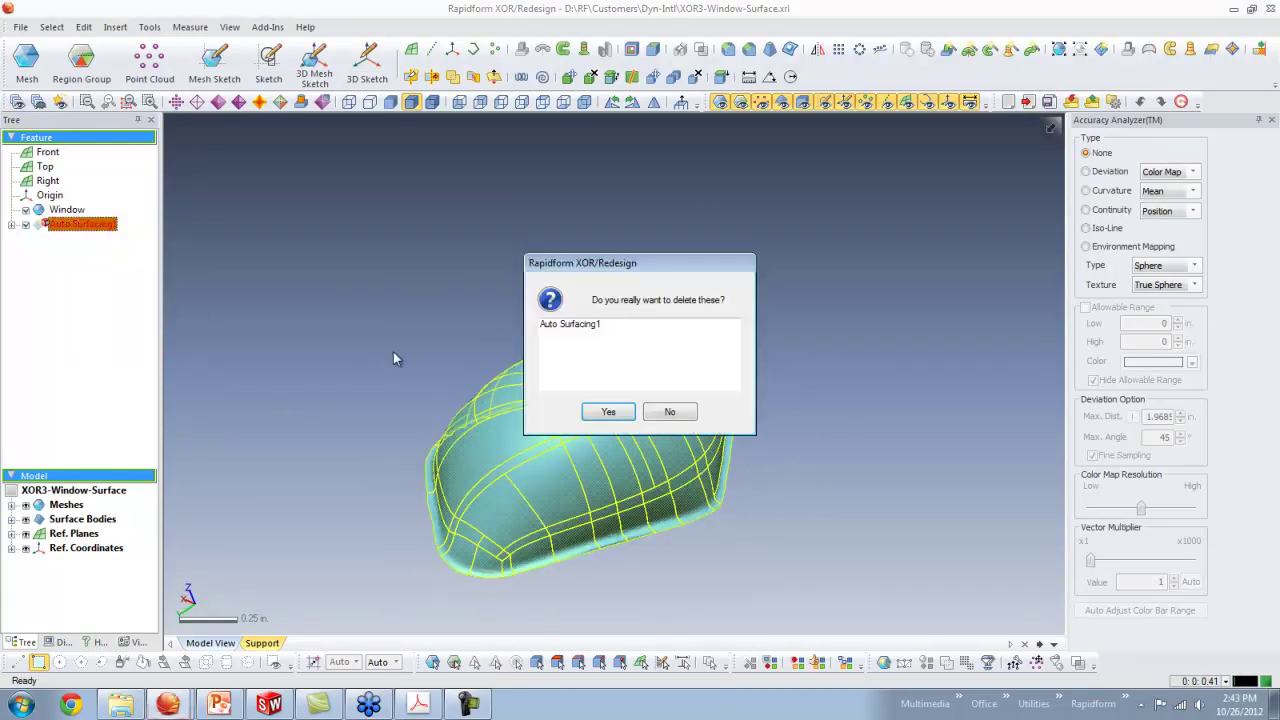
{"action": "left_click", "coordinate": [606, 410]}
{"action": "right_click", "coordinate": [958, 82]}
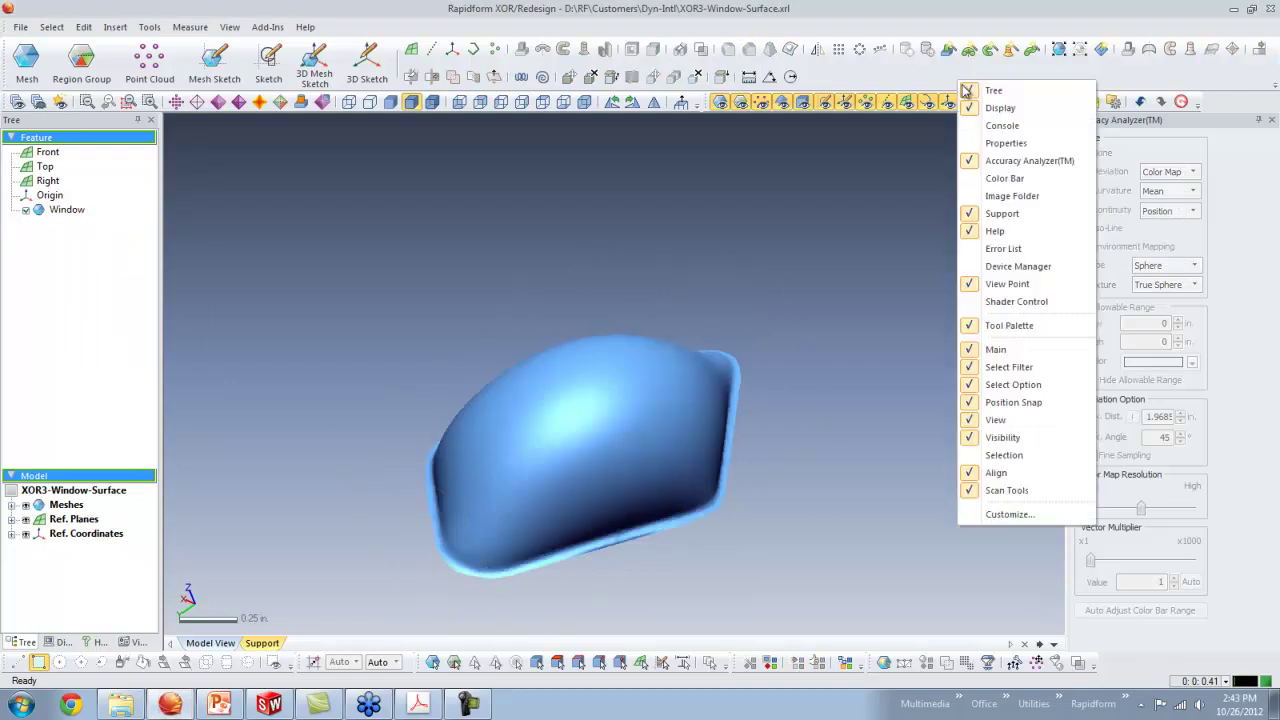
{"action": "left_click", "coordinate": [1010, 250]}
{"action": "left_click", "coordinate": [414, 545]}
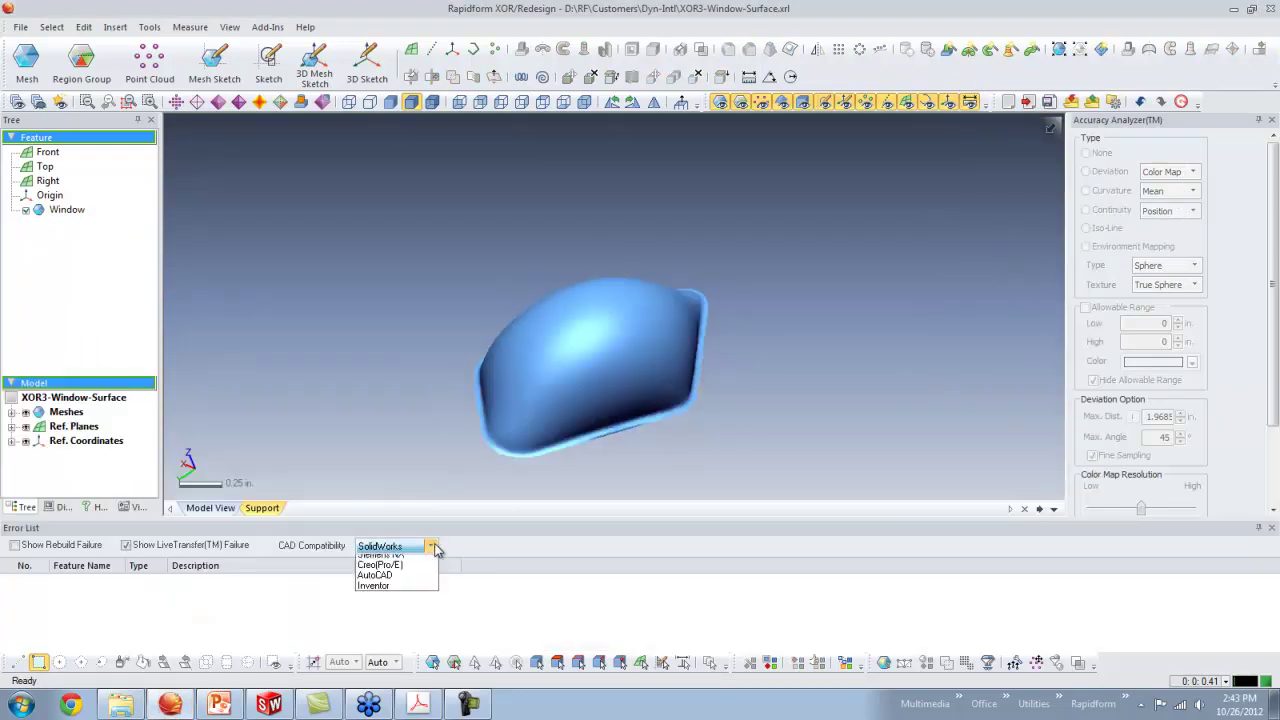
{"action": "left_click", "coordinate": [423, 568]}
Close the Error List panel and orbit the window scan to front and top views.
{"action": "right_click_drag", "start_coordinate": [862, 266], "coordinate": [603, 363]}
{"action": "right_click", "coordinate": [898, 82]}
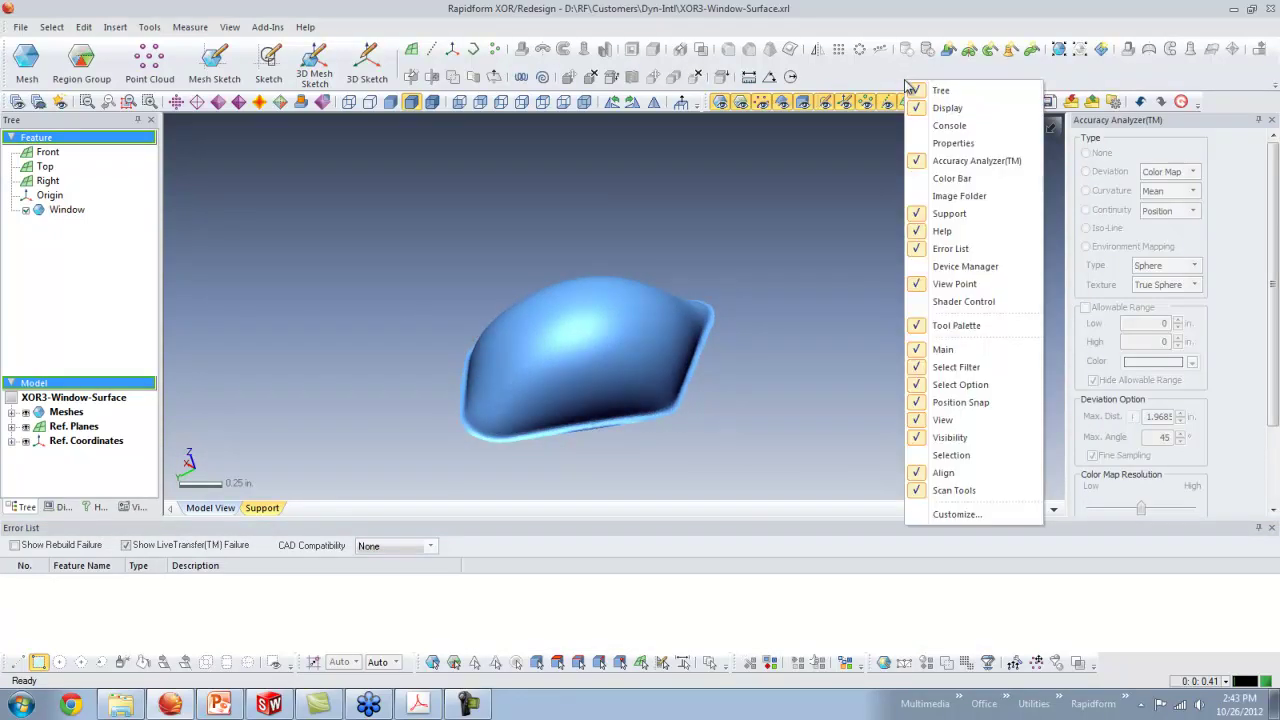
{"action": "left_click", "coordinate": [1271, 529]}
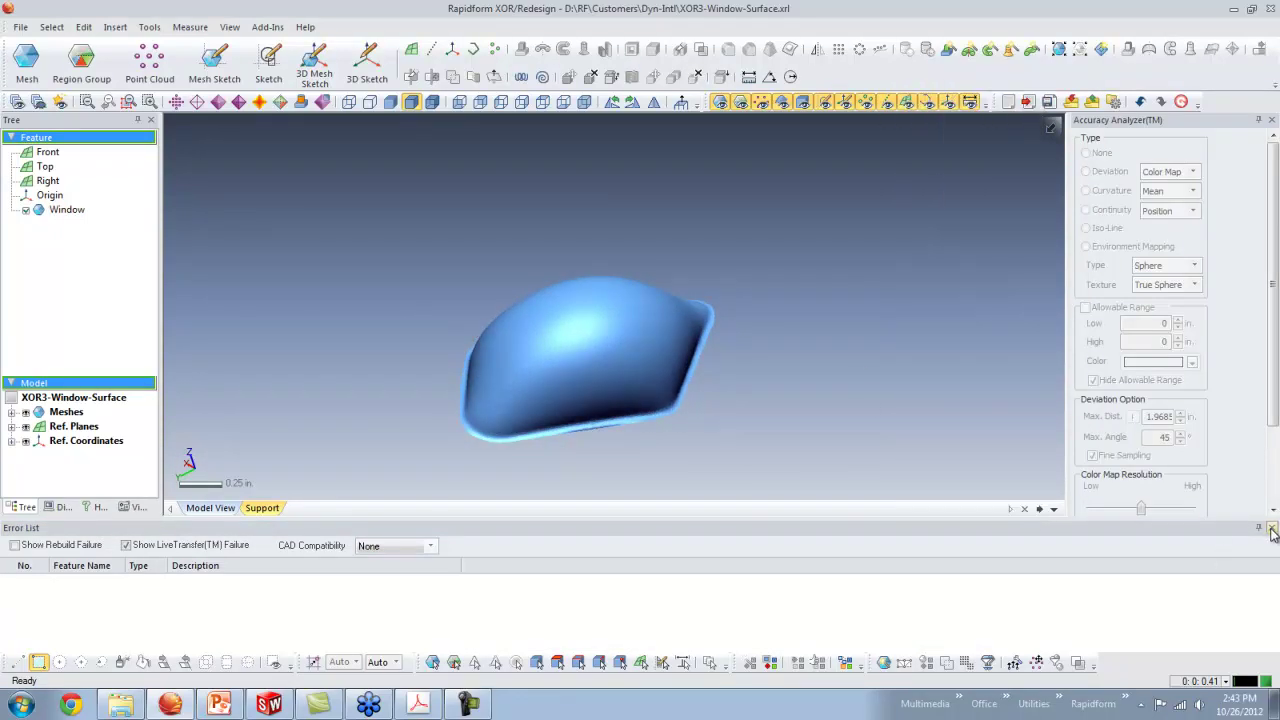
{"action": "left_click", "coordinate": [1272, 532]}
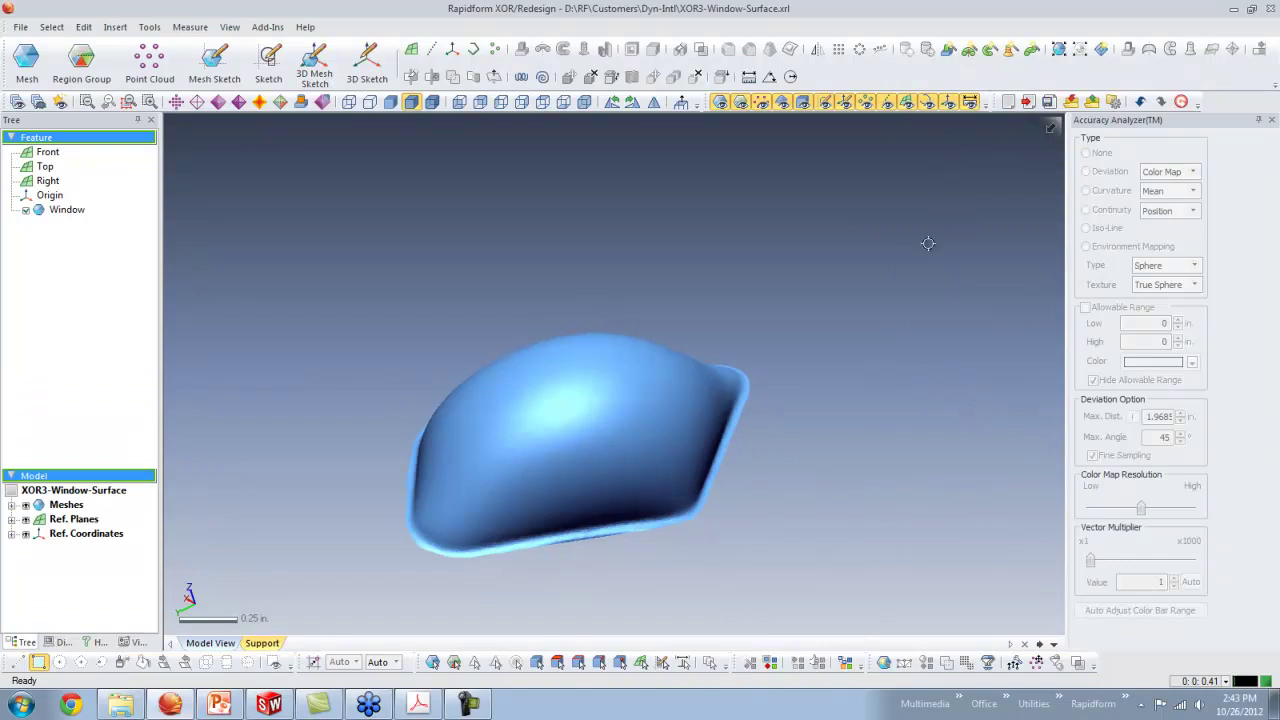
{"action": "right_click_drag", "start_coordinate": [603, 391], "coordinate": [540, 365]}
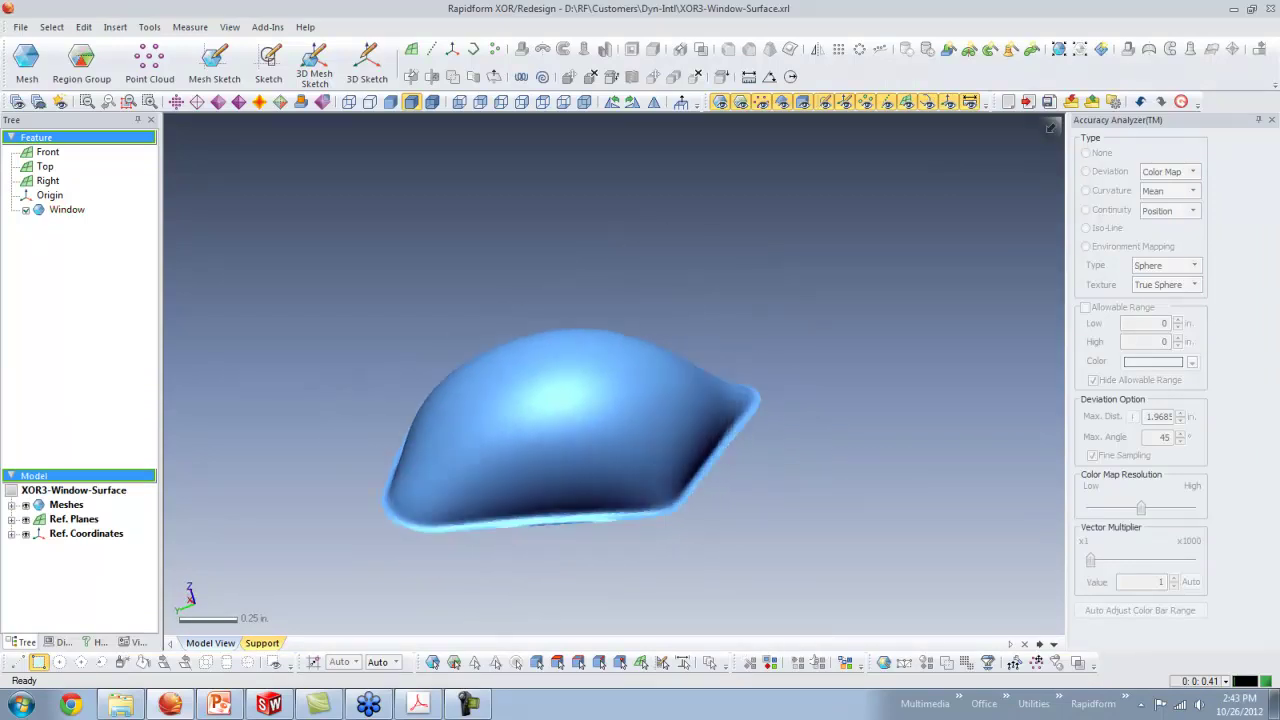
{"action": "right_click_drag", "start_coordinate": [727, 350], "coordinate": [720, 433]}
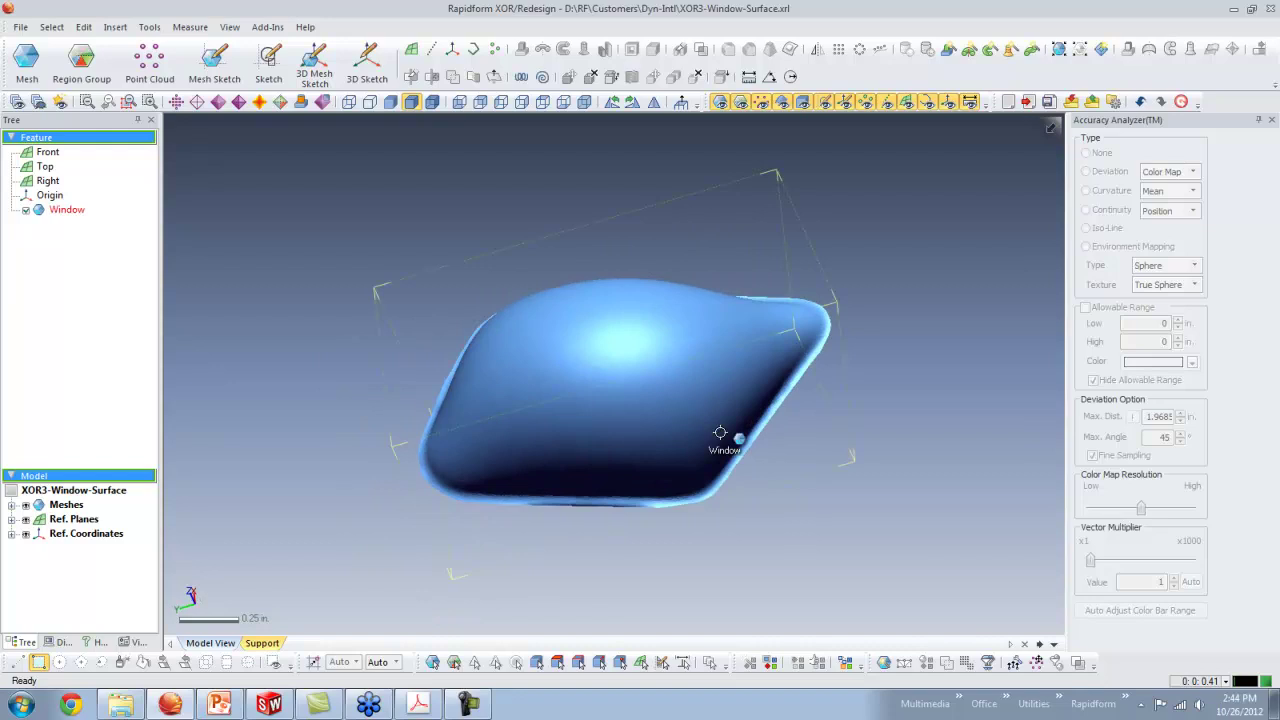
{"action": "right_click_drag", "start_coordinate": [634, 306], "coordinate": [606, 371]}
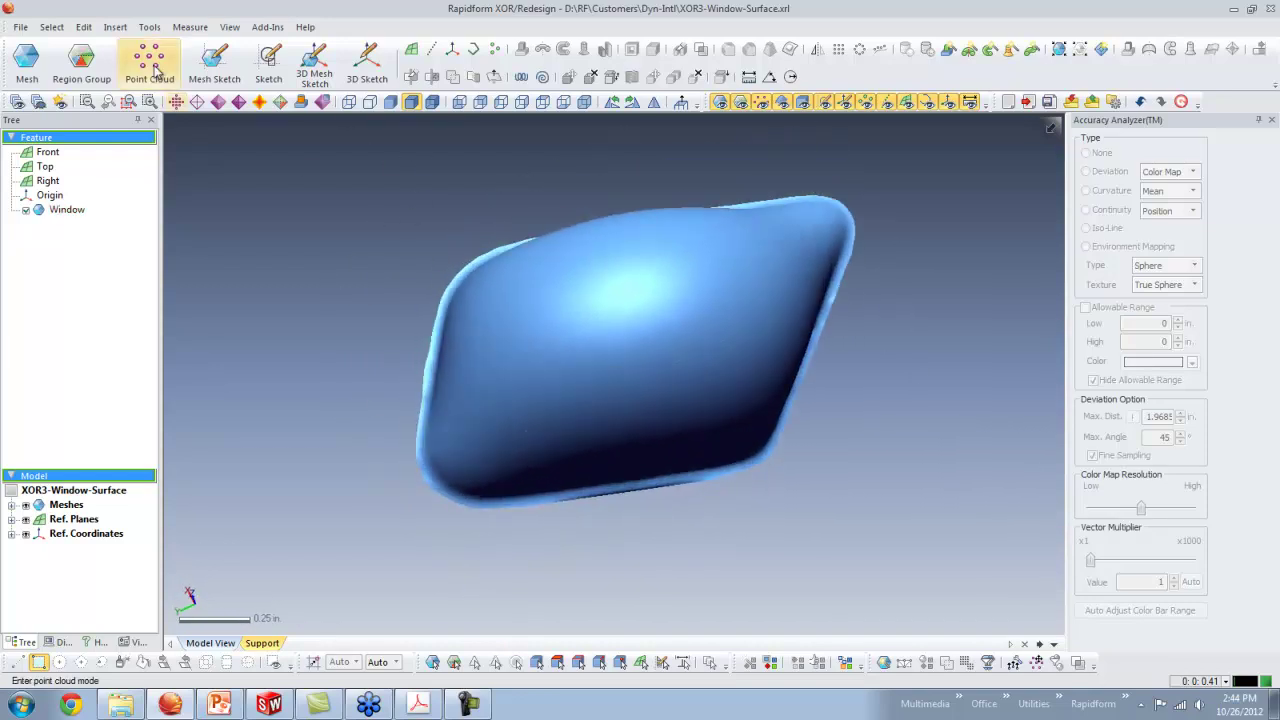
{"action": "right_click_drag", "start_coordinate": [634, 400], "coordinate": [619, 335]}
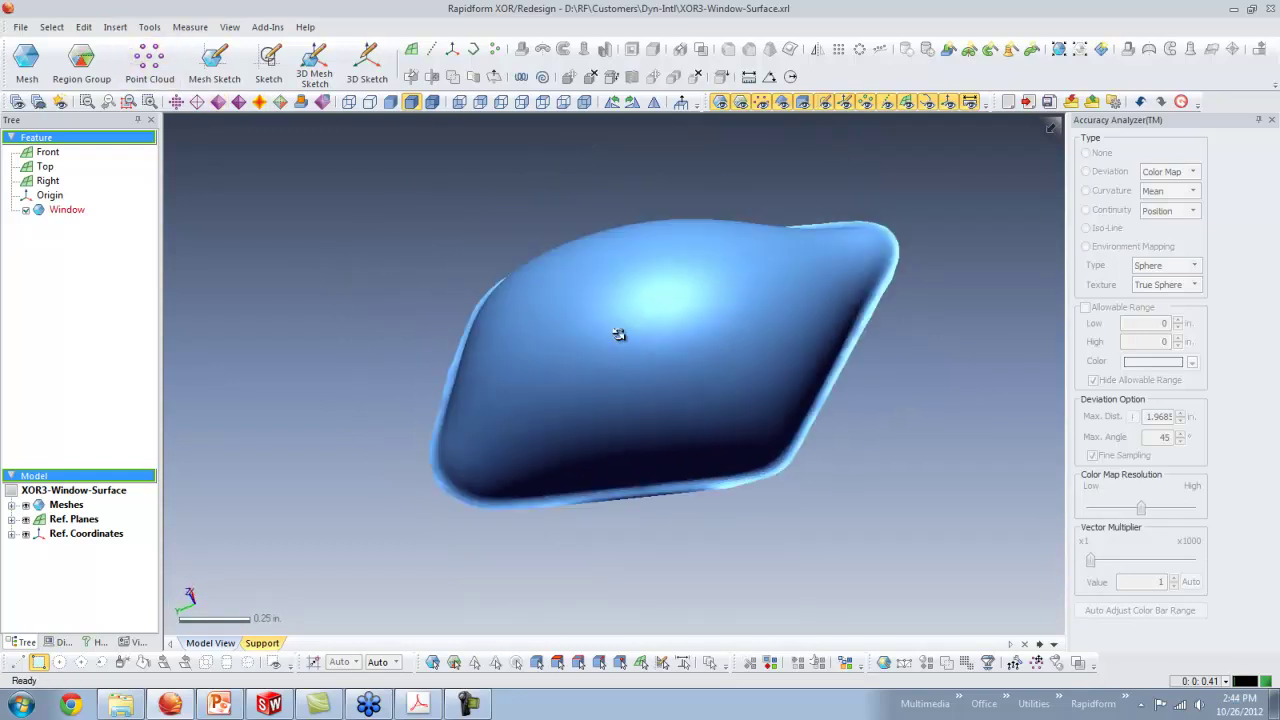
{"action": "left_click", "coordinate": [115, 27]}
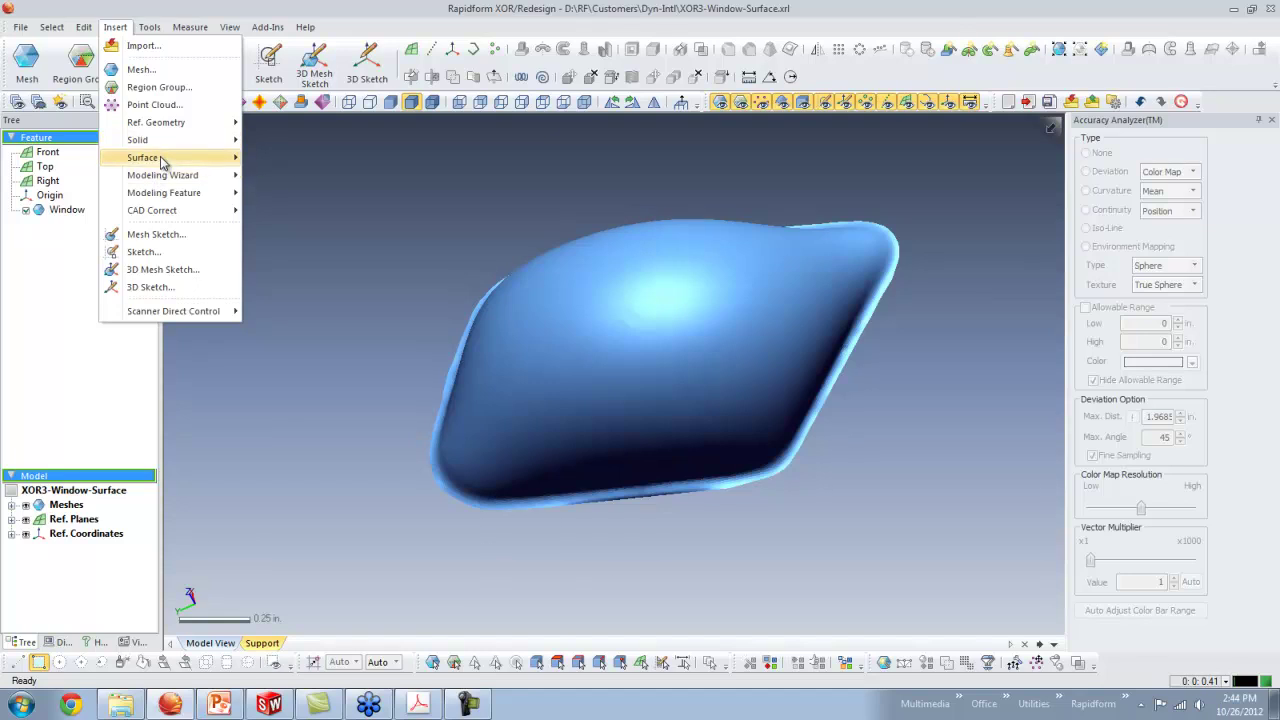
Run Insert > Surface > Auto Surfacing with Feature Following Network, computing patches with zero errors.
{"action": "mouse_move", "coordinate": [163, 162]}
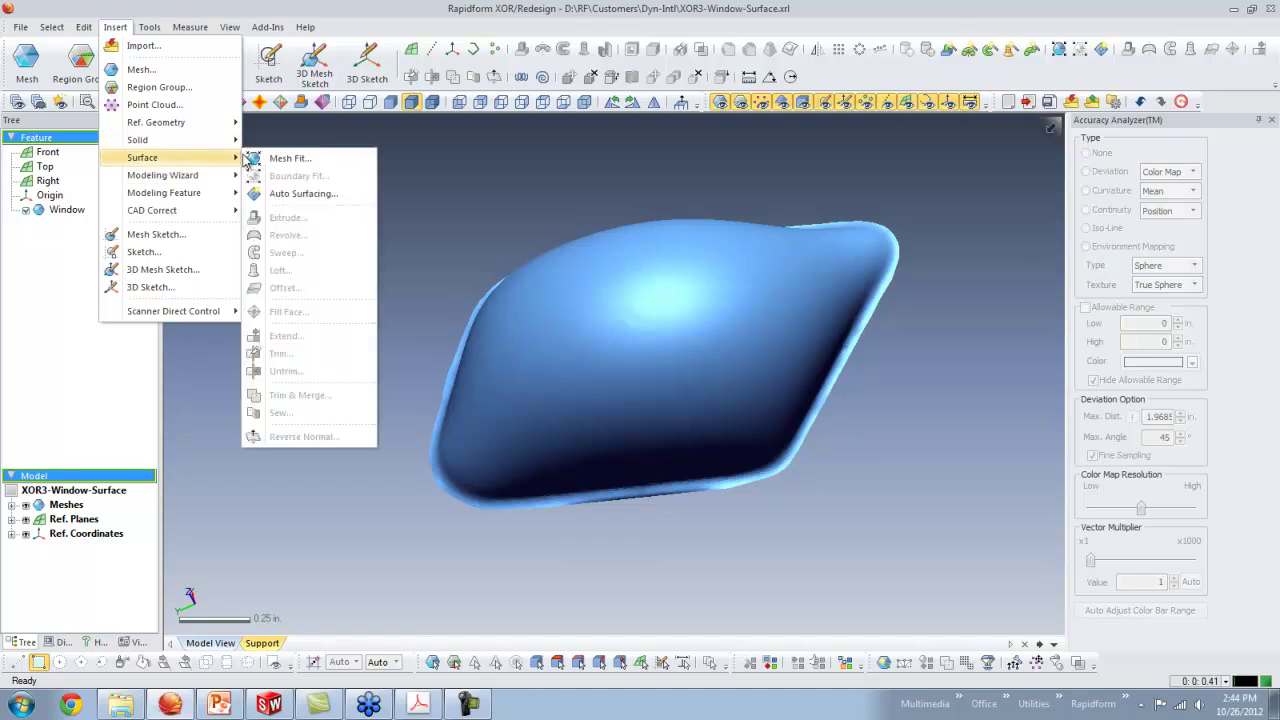
{"action": "left_click", "coordinate": [320, 197]}
{"action": "mouse_move", "coordinate": [696, 307]}
{"action": "right_mouse_down"}
{"action": "mouse_move", "coordinate": [689, 351]}
{"action": "mouse_move", "coordinate": [713, 310]}
{"action": "right_mouse_up"}
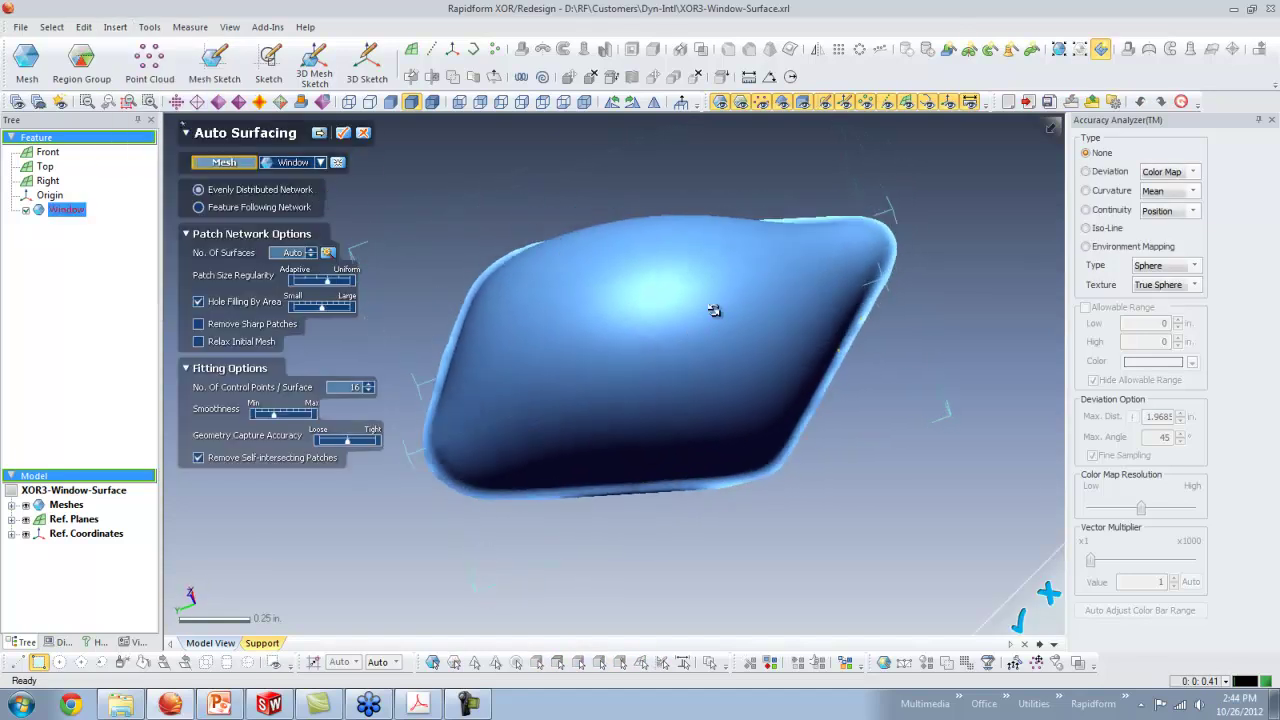
{"action": "left_click", "coordinate": [199, 207]}
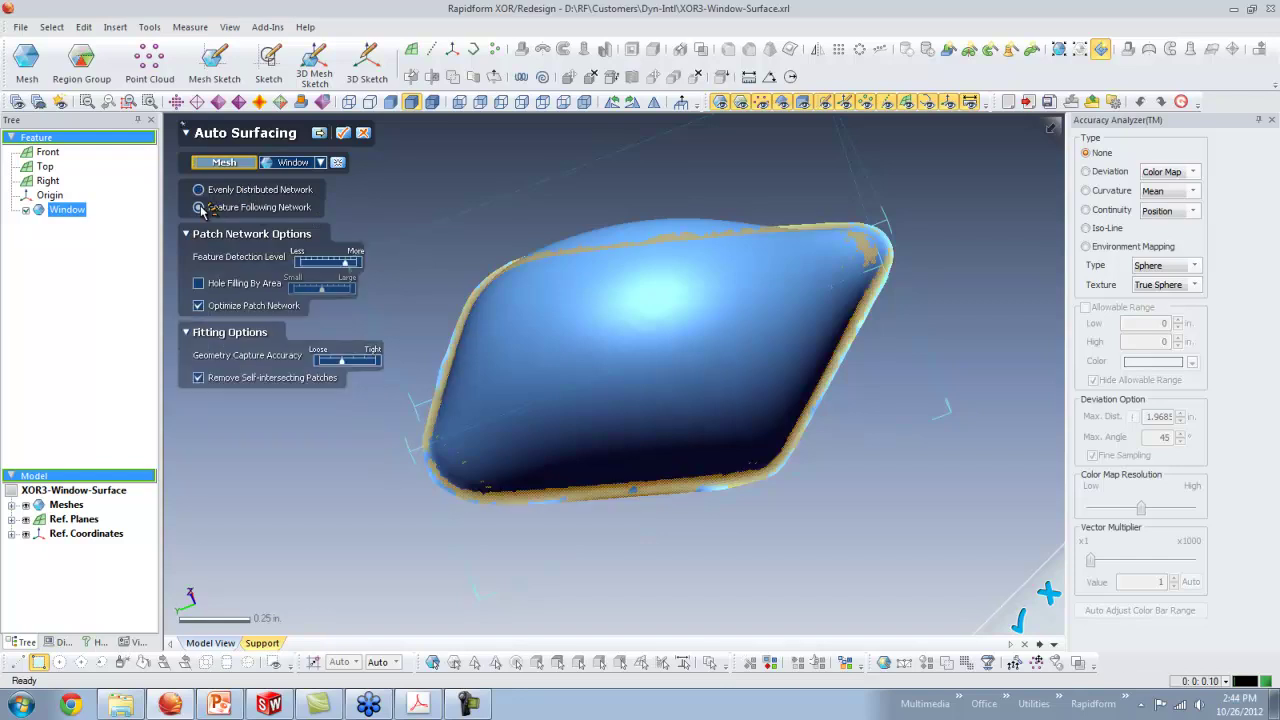
{"action": "left_click", "coordinate": [320, 133]}
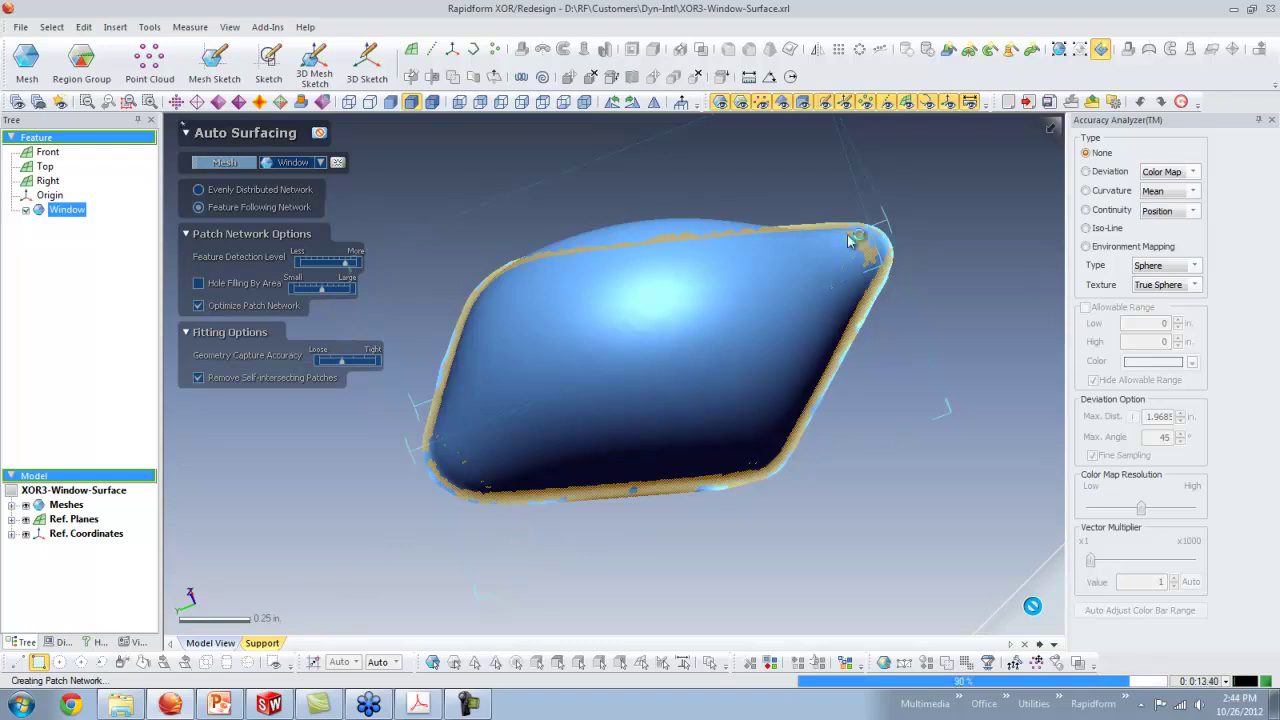
{"action": "right_click_drag", "start_coordinate": [620, 543], "coordinate": [633, 428]}
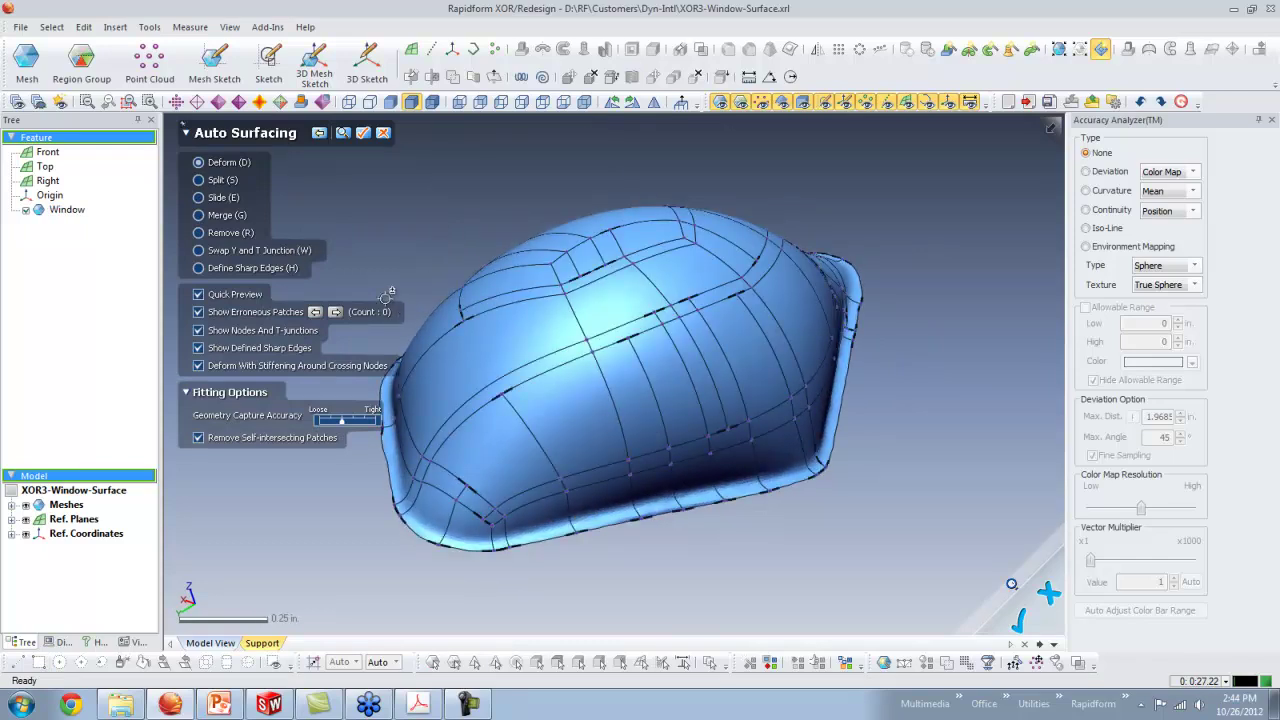
Inspect the patch layout from several sides, then accept it to create Auto Surfacing1.
{"action": "right_click", "coordinate": [618, 403]}
{"action": "right_click_drag", "start_coordinate": [593, 404], "coordinate": [577, 443]}
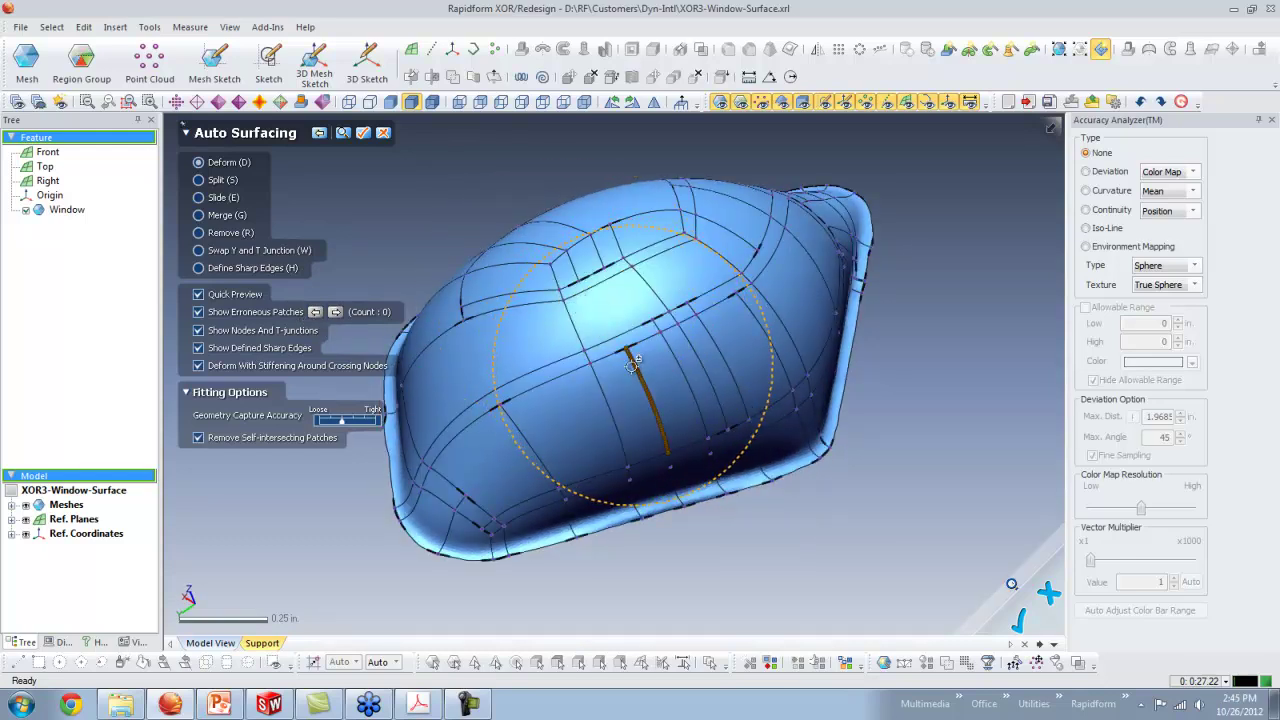
{"action": "right_click_drag", "start_coordinate": [574, 419], "coordinate": [680, 471]}
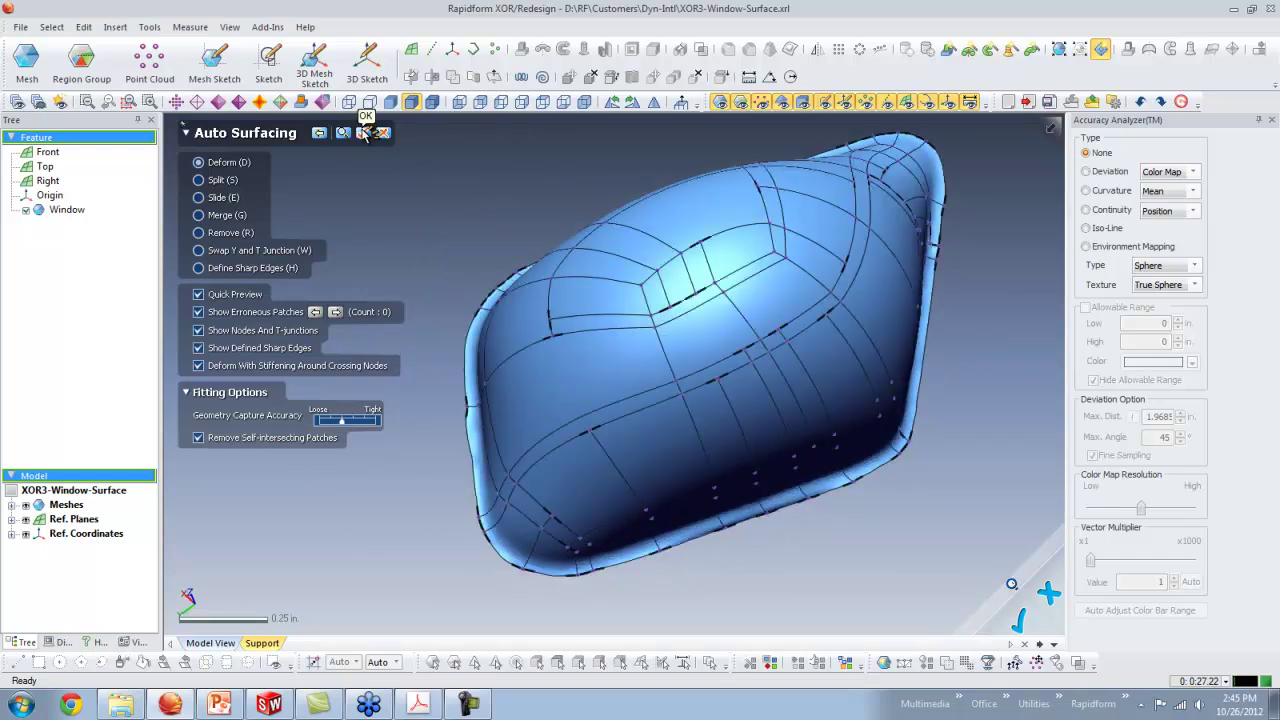
{"action": "left_click", "coordinate": [364, 133]}
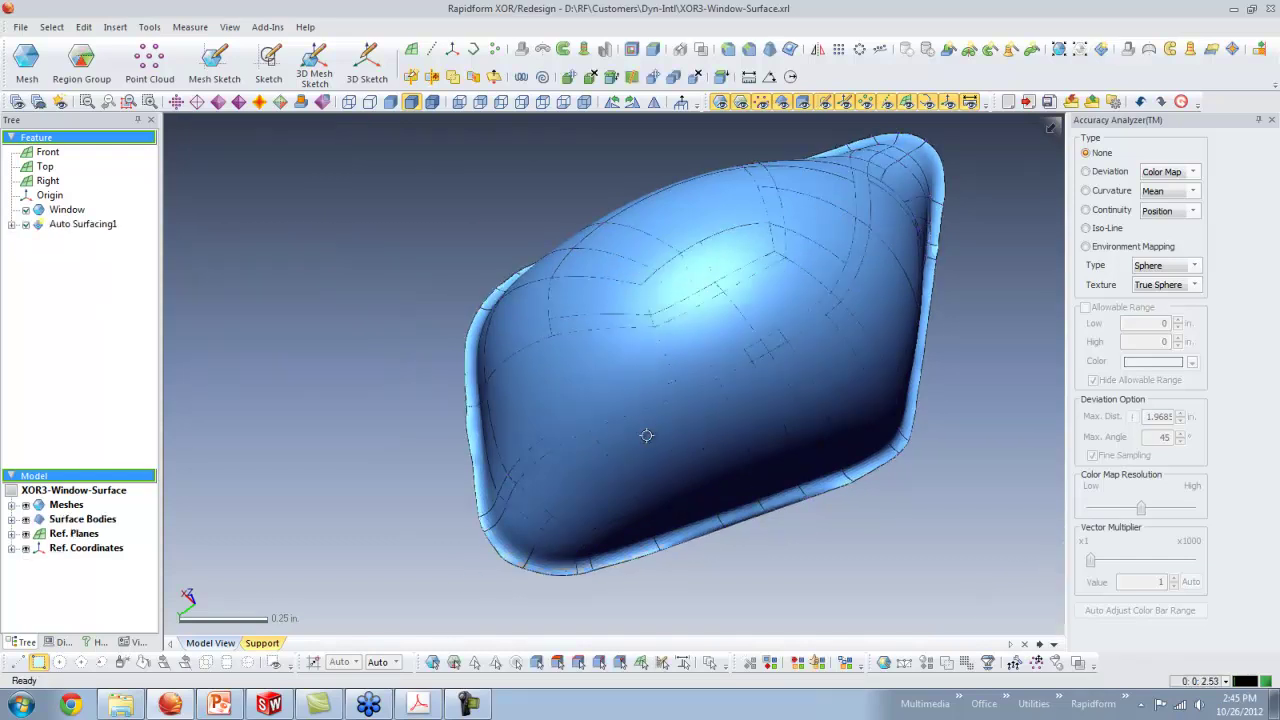
Hide the scanned mesh and patch edges, showing Auto Surfacing1 smoothly shaded, and orbit to inspect it.
{"action": "left_click", "coordinate": [720, 102]}
{"action": "right_click_drag", "start_coordinate": [760, 276], "coordinate": [730, 358]}
{"action": "left_click", "coordinate": [390, 102]}
{"action": "right_click_drag", "start_coordinate": [843, 303], "coordinate": [836, 450]}
{"action": "mouse_move", "coordinate": [716, 278]}
{"action": "right_mouse_down"}
{"action": "mouse_move", "coordinate": [737, 406]}
{"action": "mouse_move", "coordinate": [614, 251]}
{"action": "mouse_move", "coordinate": [666, 366]}
{"action": "mouse_move", "coordinate": [659, 248]}
{"action": "mouse_move", "coordinate": [777, 363]}
{"action": "mouse_move", "coordinate": [620, 314]}
{"action": "mouse_move", "coordinate": [634, 311]}
{"action": "mouse_move", "coordinate": [683, 397]}
{"action": "mouse_move", "coordinate": [640, 346]}
{"action": "mouse_move", "coordinate": [649, 332]}
{"action": "right_mouse_up"}
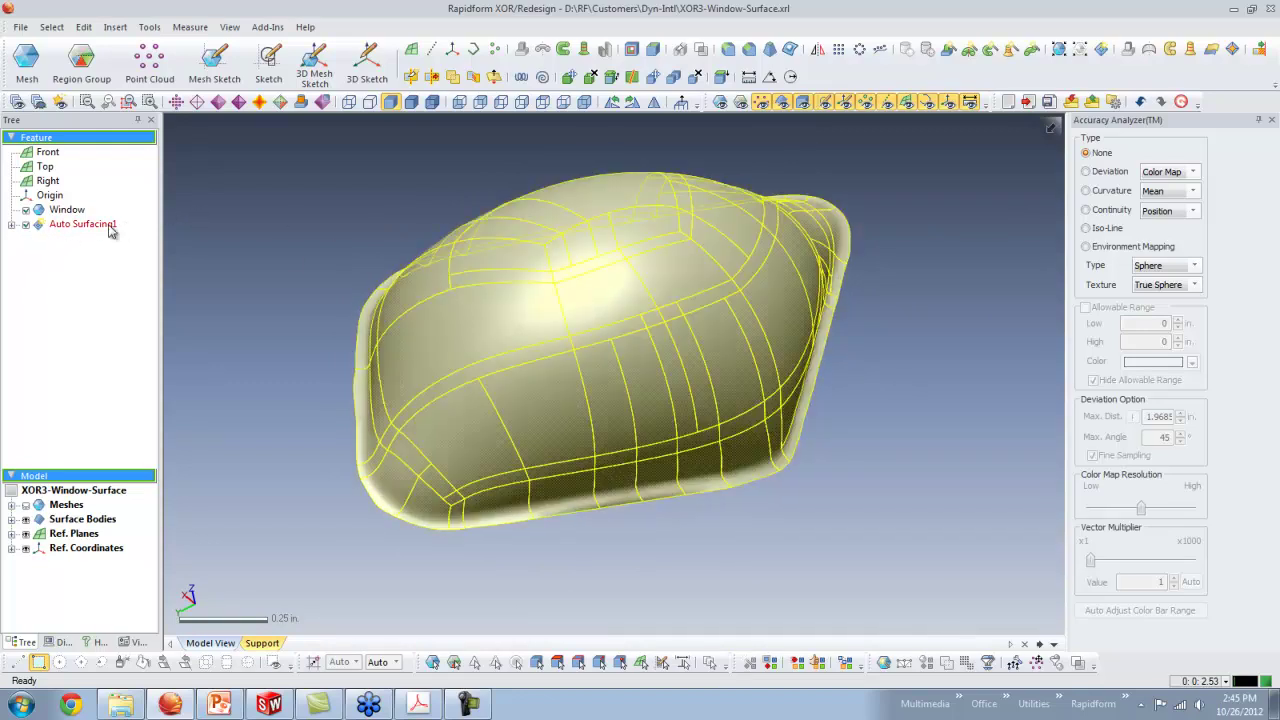
{"action": "mouse_move", "coordinate": [650, 300]}
{"action": "right_mouse_down"}
{"action": "mouse_move", "coordinate": [677, 277]}
{"action": "mouse_move", "coordinate": [654, 380]}
{"action": "mouse_move", "coordinate": [557, 286]}
{"action": "mouse_move", "coordinate": [552, 248]}
{"action": "right_mouse_up"}
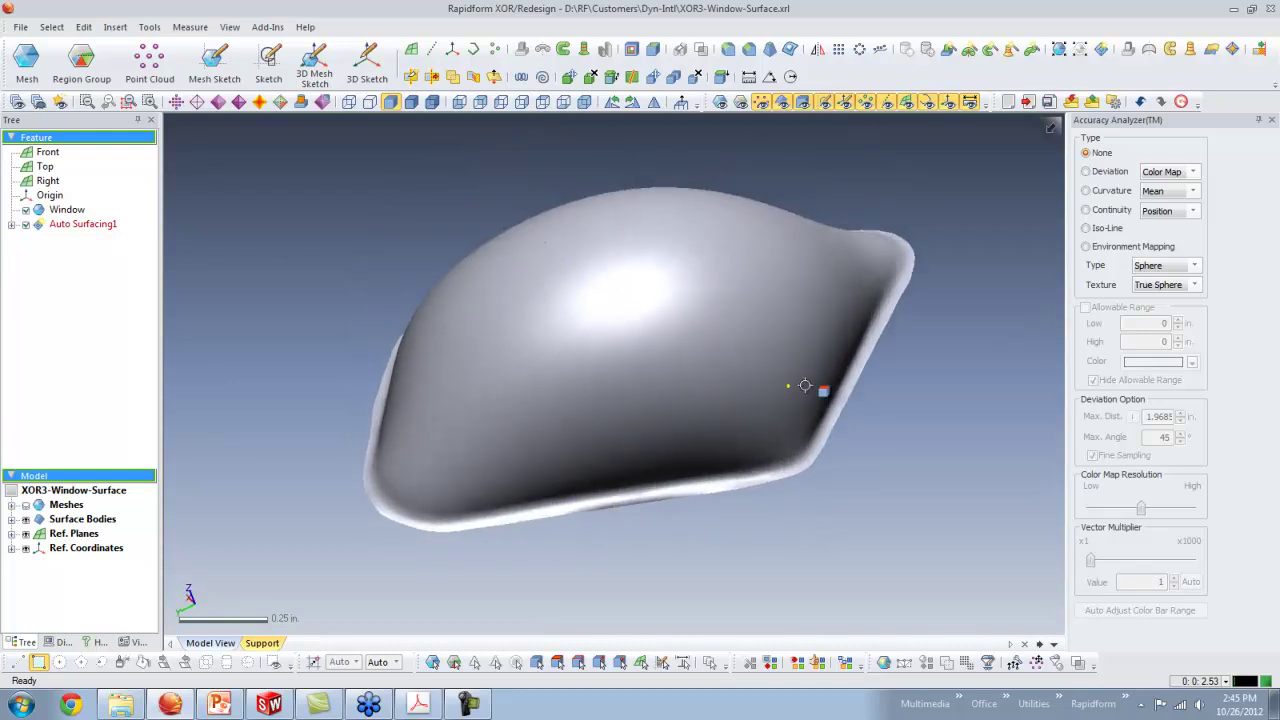
{"action": "mouse_move", "coordinate": [651, 287]}
{"action": "right_mouse_down"}
{"action": "mouse_move", "coordinate": [694, 386]}
{"action": "mouse_move", "coordinate": [636, 284]}
{"action": "right_mouse_up"}
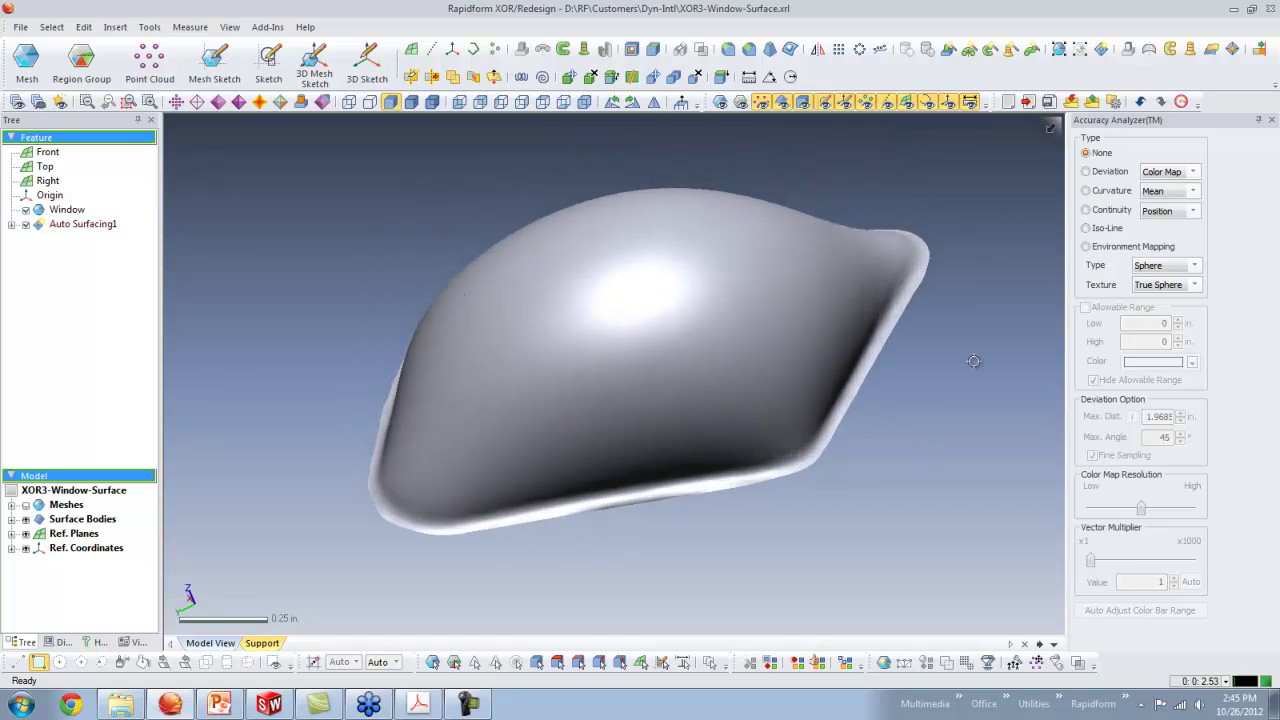
{"action": "right_click_drag", "start_coordinate": [973, 342], "coordinate": [983, 430]}
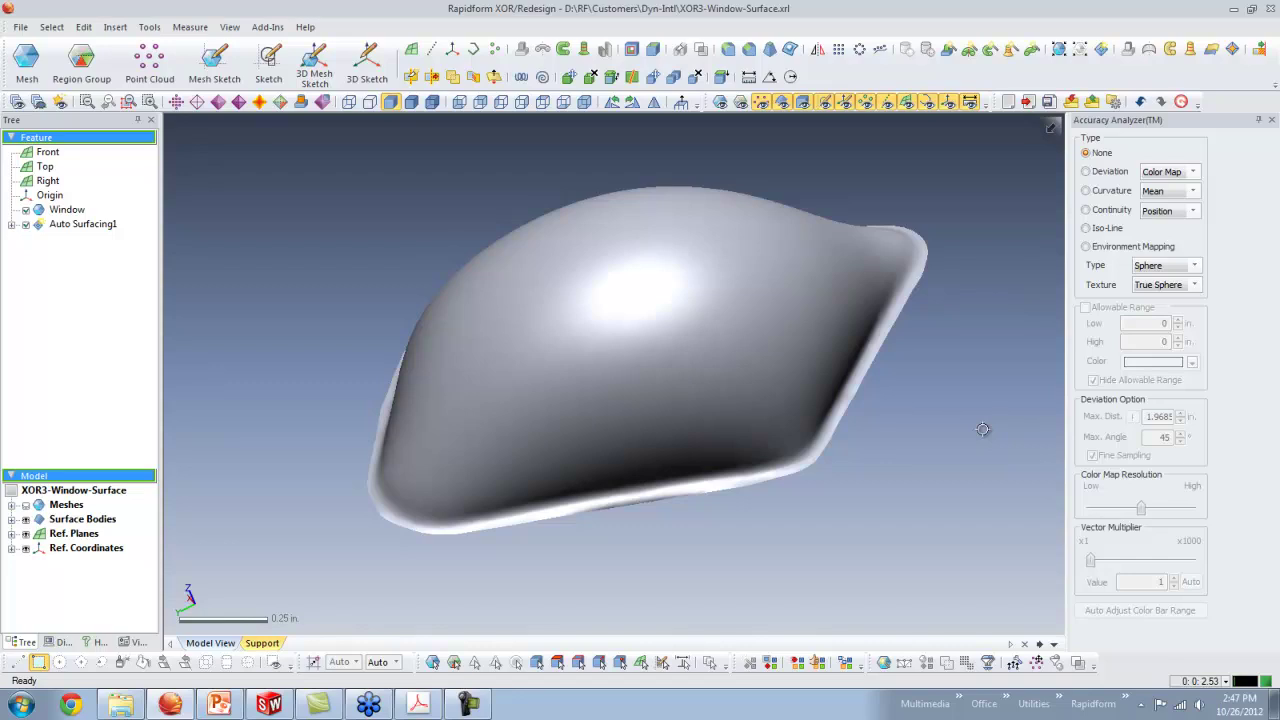
Confirm the window surface deviation is all green within ±0.004 in, then start the slide show on slide 17.
{"action": "left_click", "coordinate": [1088, 172]}
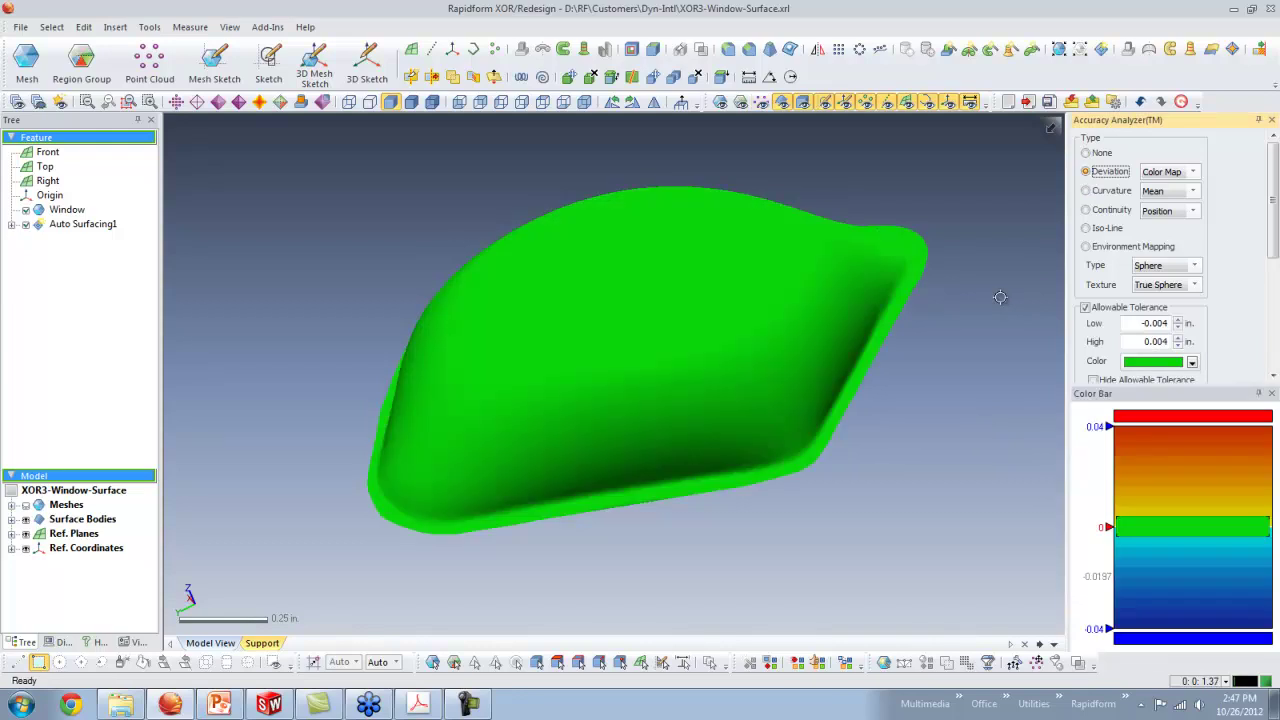
{"action": "mouse_move", "coordinate": [686, 277]}
{"action": "right_mouse_down"}
{"action": "mouse_move", "coordinate": [714, 420]}
{"action": "mouse_move", "coordinate": [696, 287]}
{"action": "right_mouse_up"}
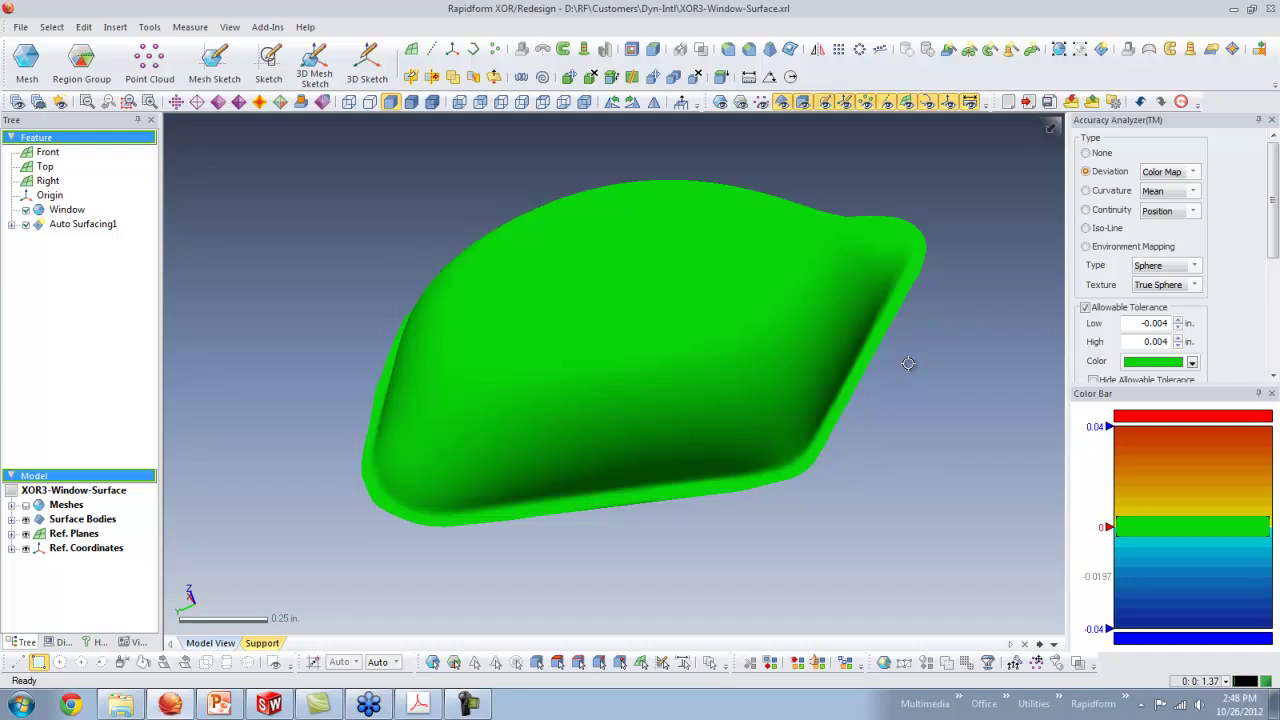
{"action": "left_click", "coordinate": [219, 704]}
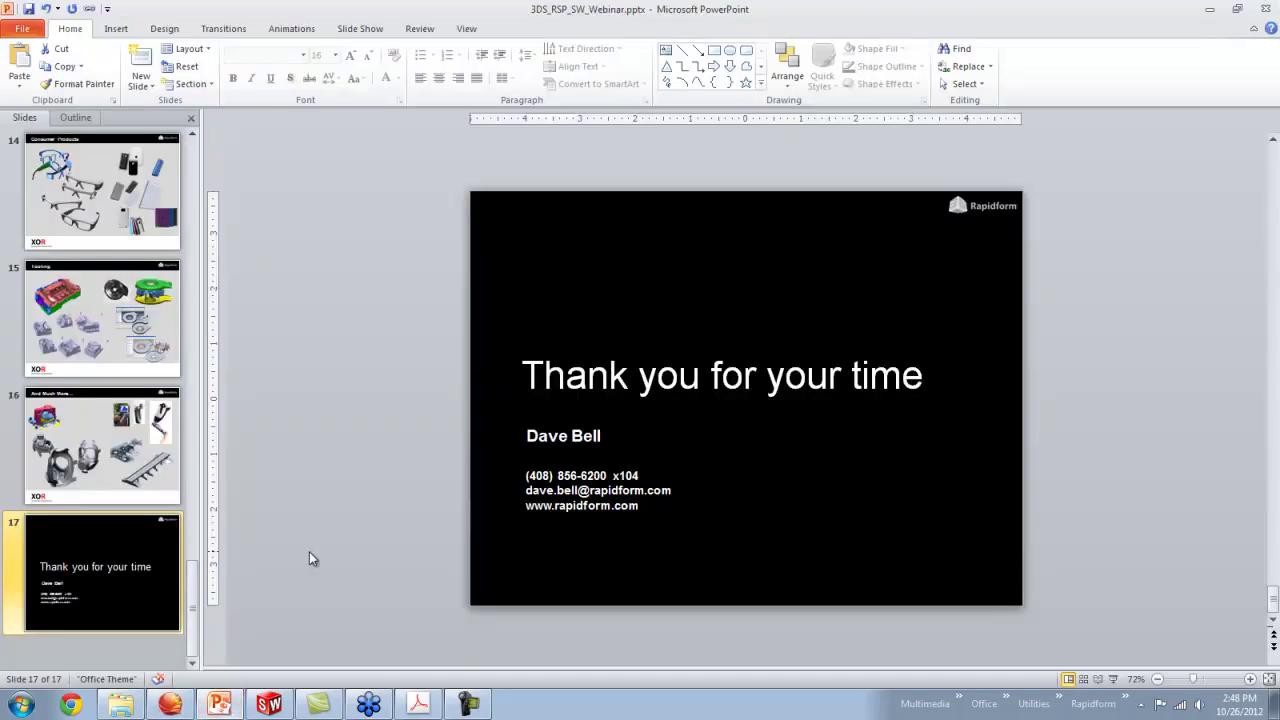
{"action": "key", "text": "shift+F5"}
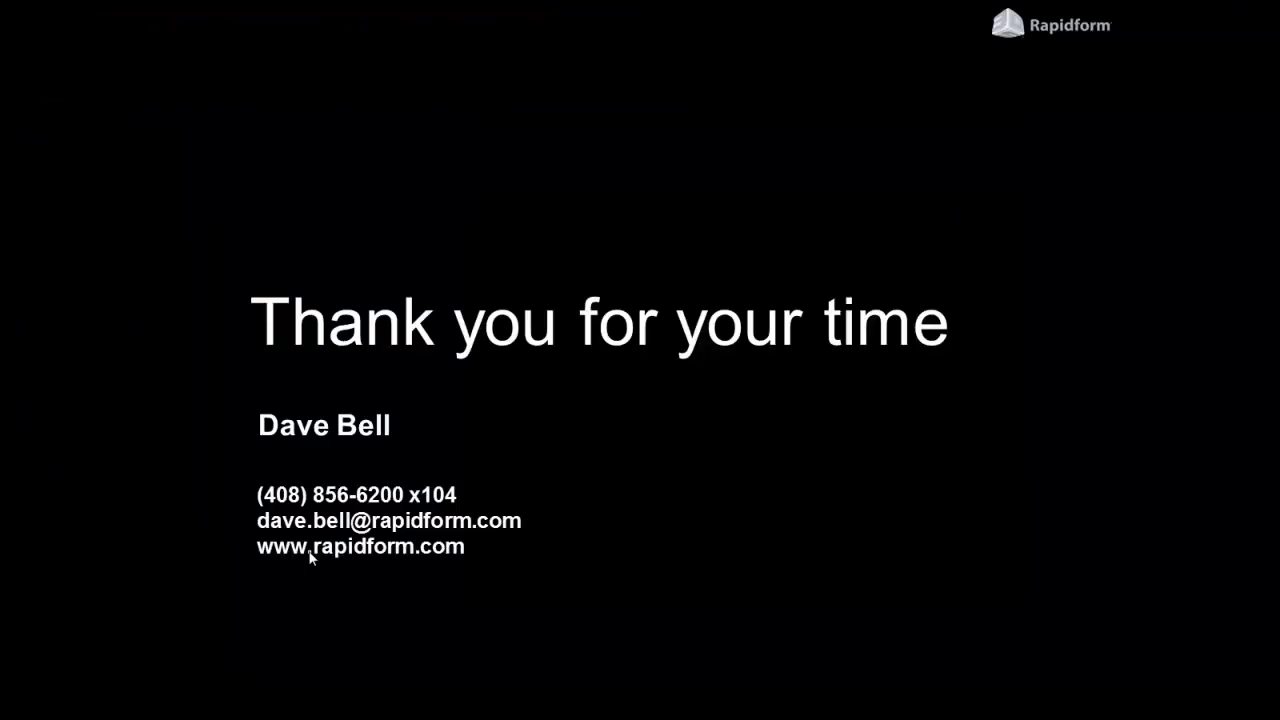